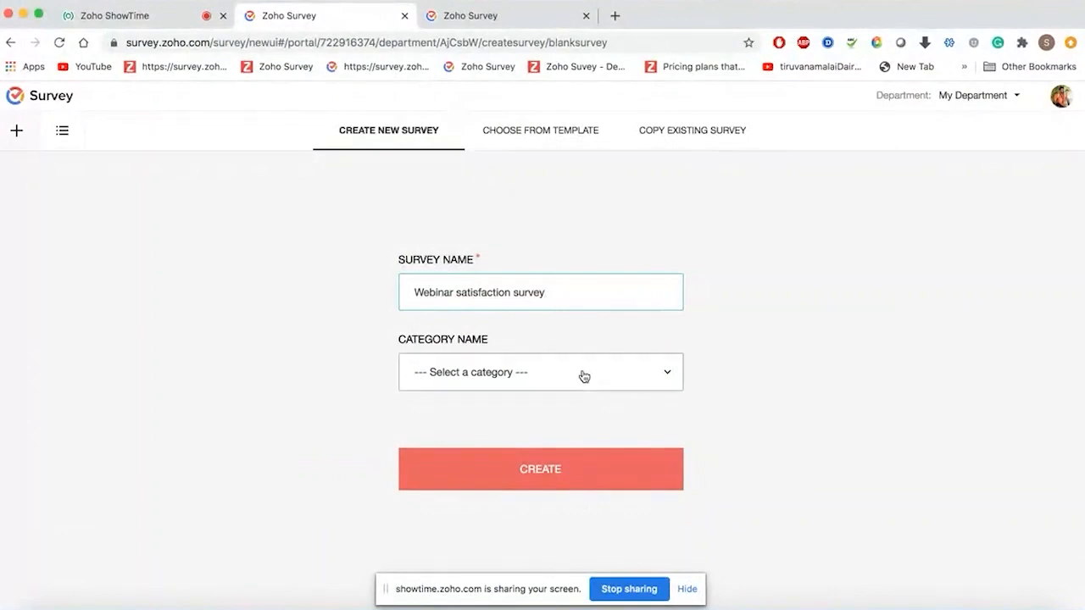
- File the new Webinar satisfaction survey under the Events category and create it
{"action": "left_click", "coordinate": [582, 375]}
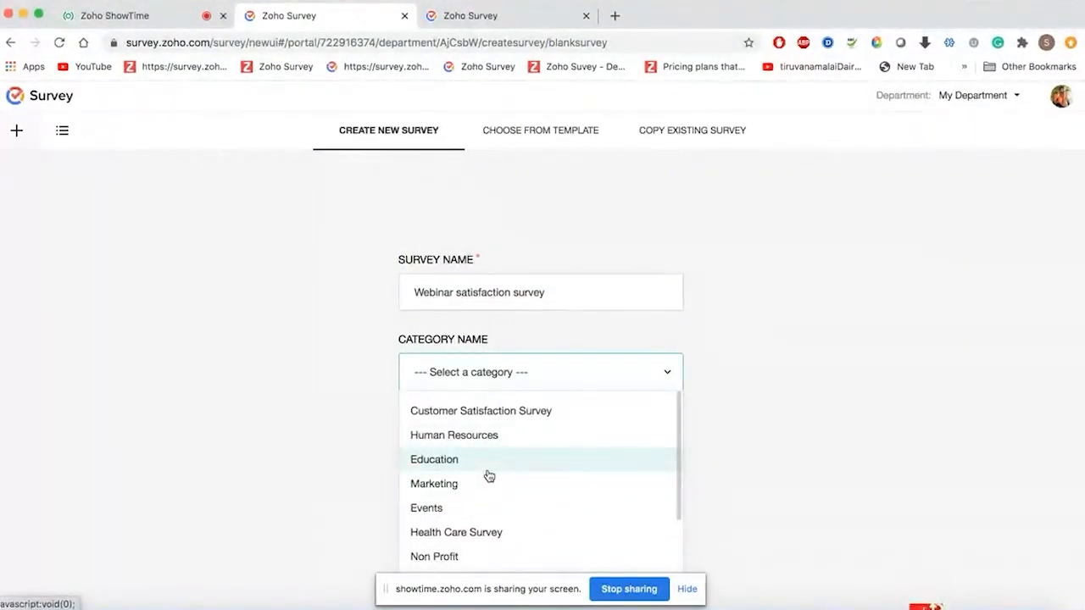
{"action": "scroll", "coordinate": [489, 476], "scroll_direction": "down", "scroll_amount": 2}
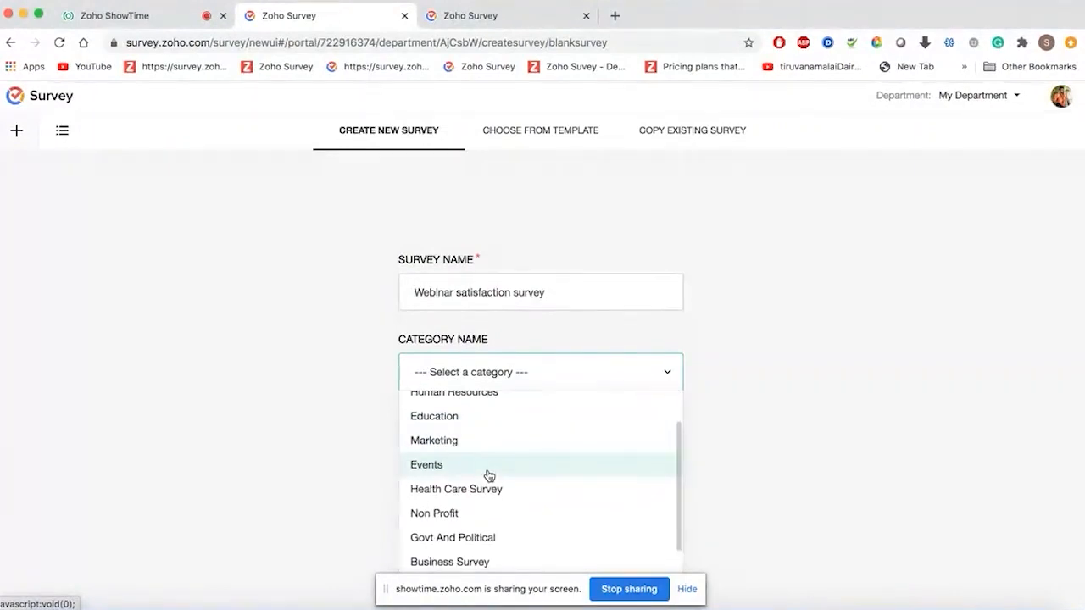
{"action": "left_click", "coordinate": [489, 465]}
{"action": "left_click", "coordinate": [576, 468]}
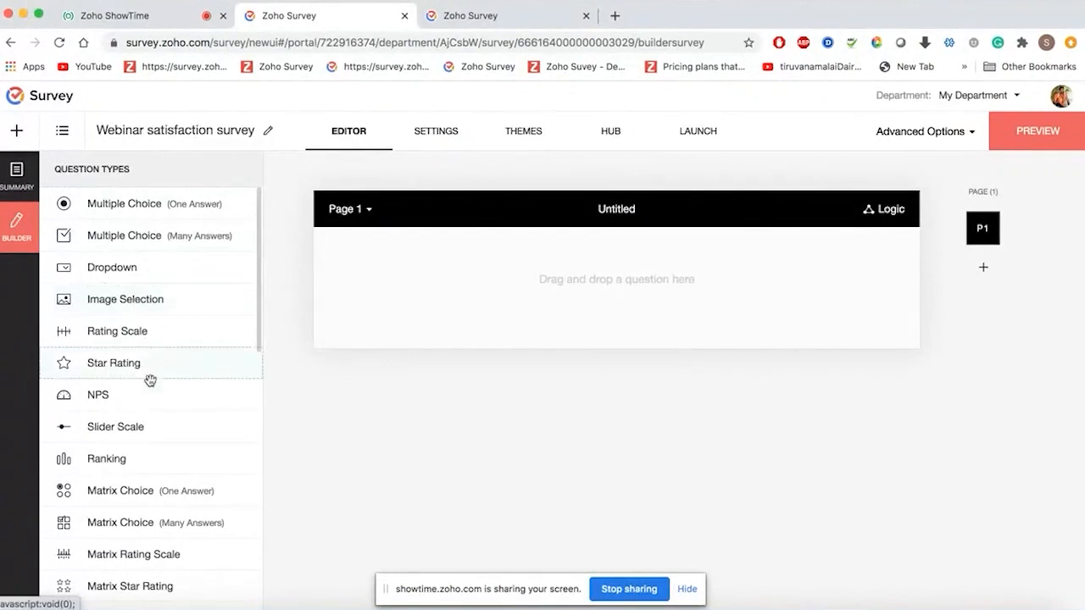
{"action": "scroll", "coordinate": [152, 402], "scroll_direction": "down", "scroll_amount": 5}
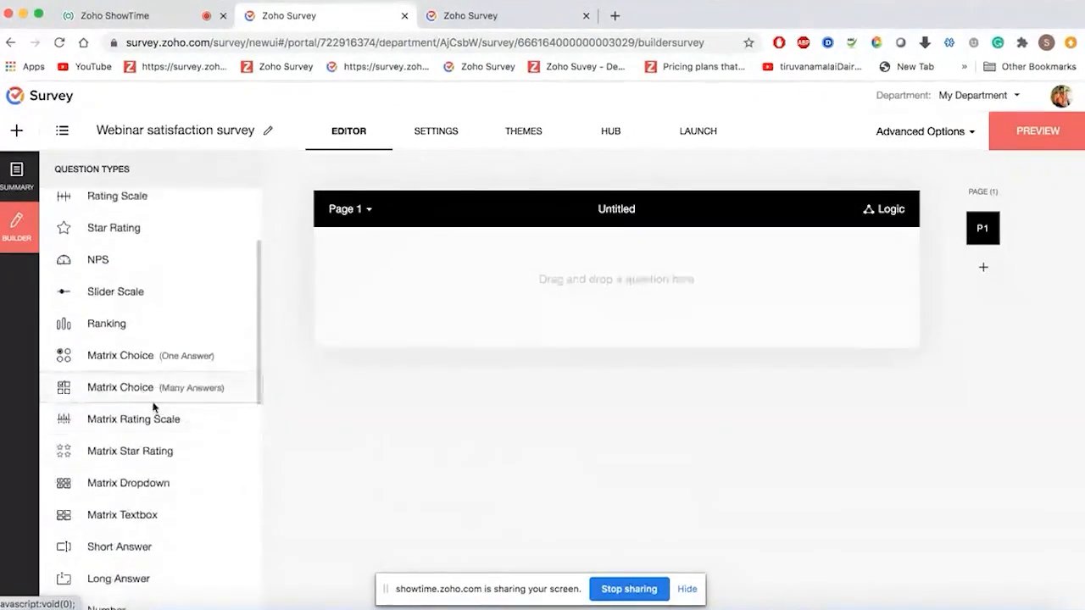
{"action": "scroll", "coordinate": [152, 402], "scroll_direction": "down", "scroll_amount": 3}
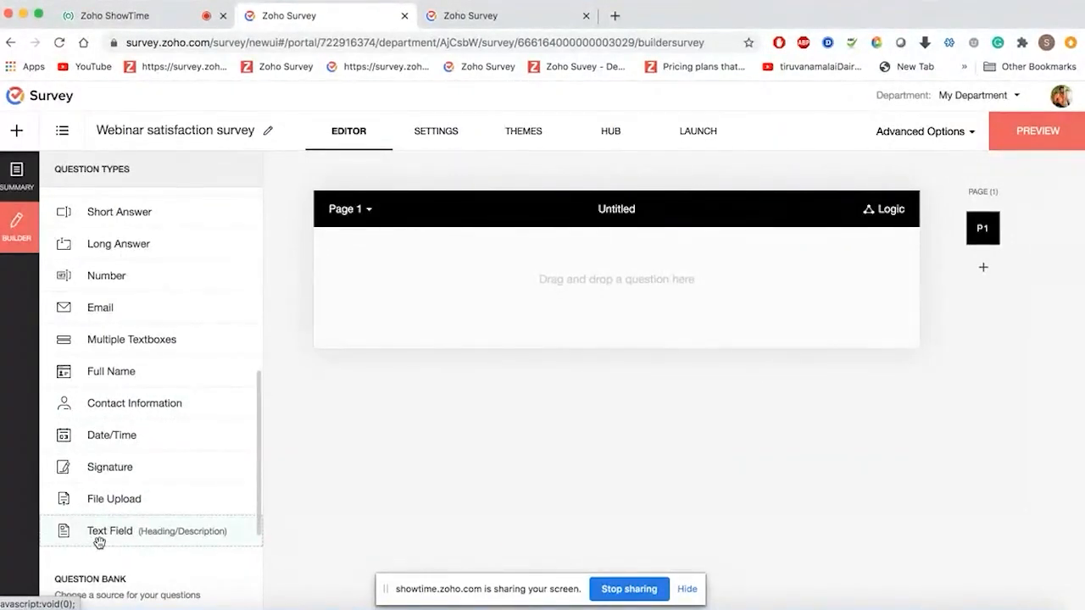
- Add a heading/description block with the 'Welcome. Please take few mins…' webinar feedback text
{"action": "left_click_drag", "start_coordinate": [99, 542], "coordinate": [467, 284]}
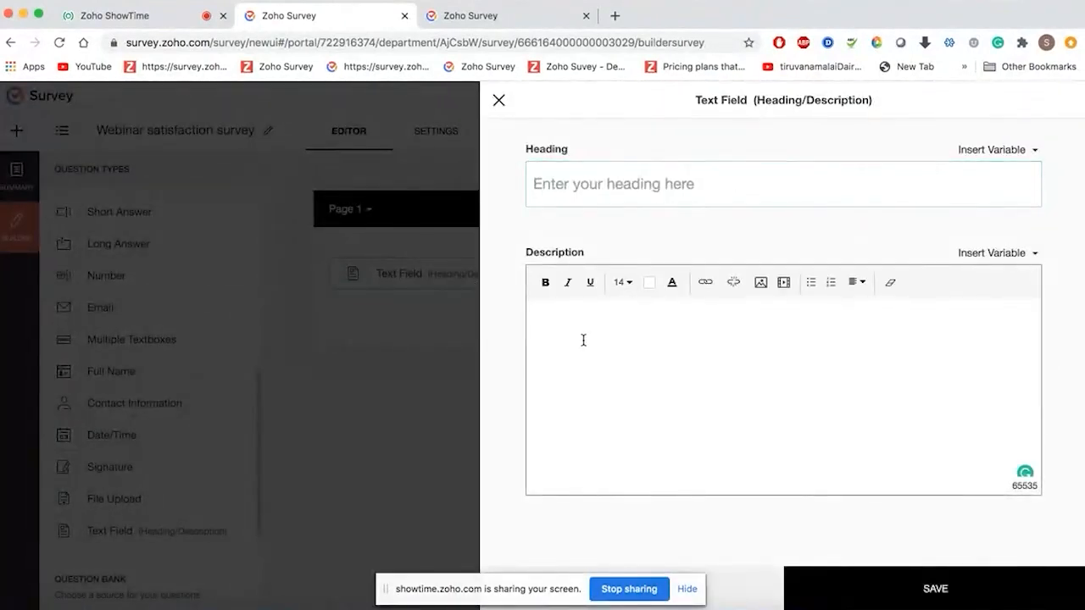
{"action": "type", "text": "Welcome"}
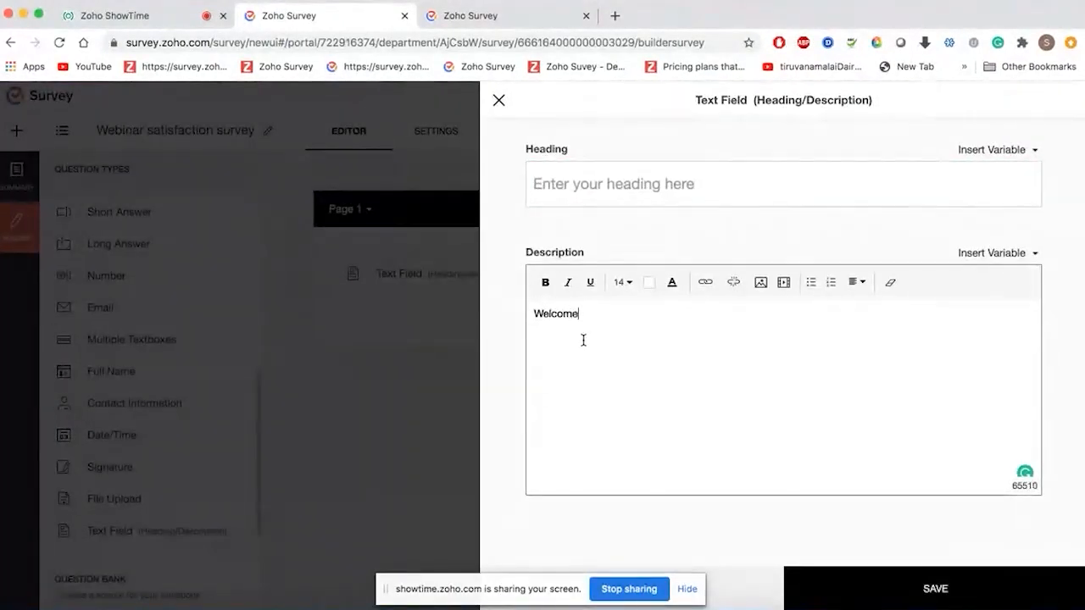
{"action": "type", "text": ".  Please ta"}
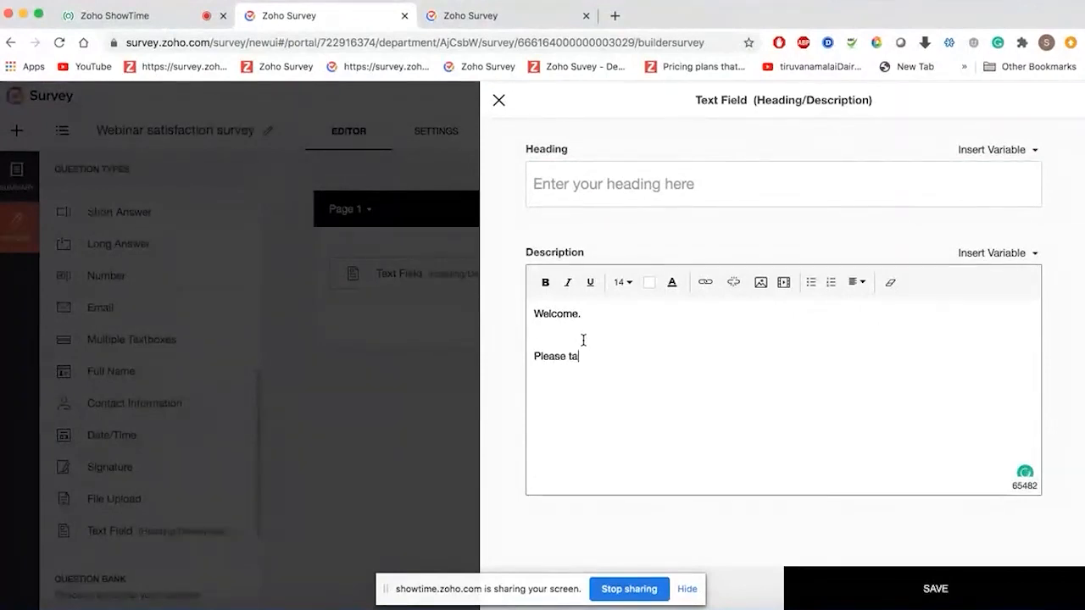
{"action": "type", "text": "ke few min"}
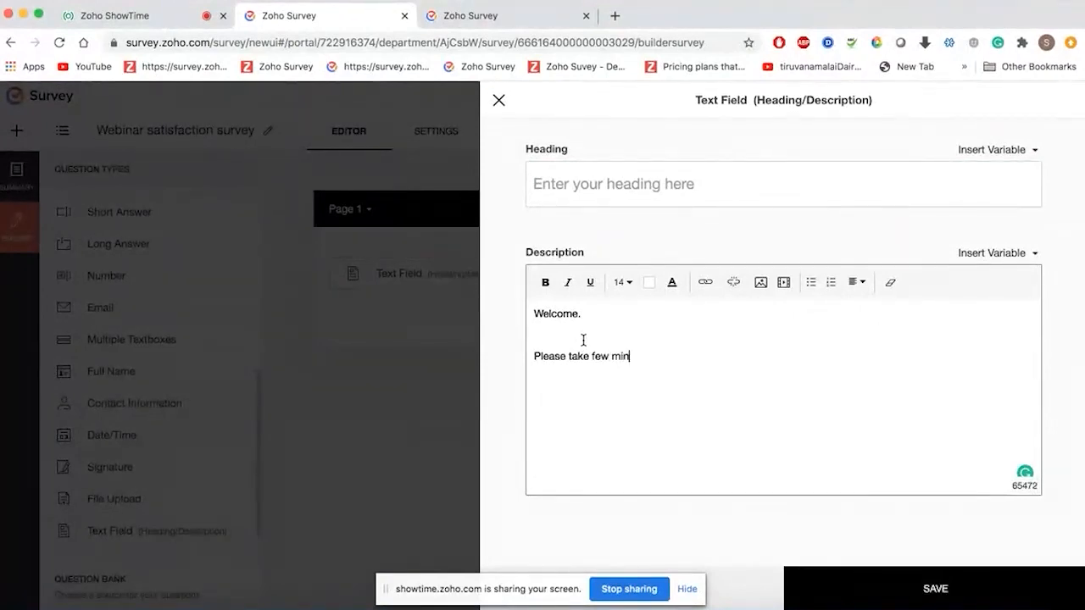
{"action": "type", "text": "s to help us un"}
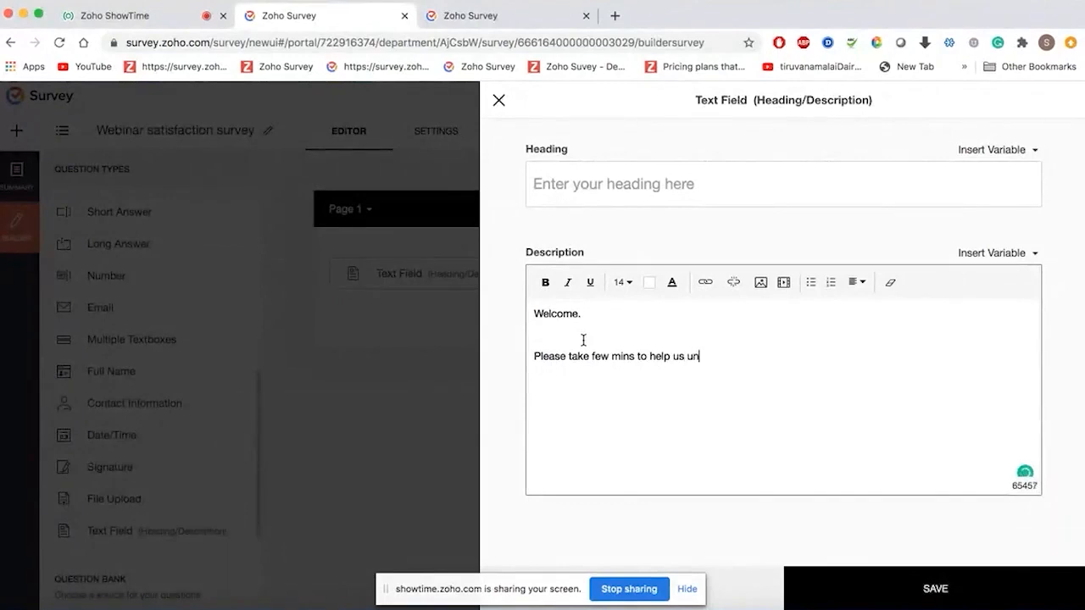
{"action": "type", "text": "derstand how the webinar"}
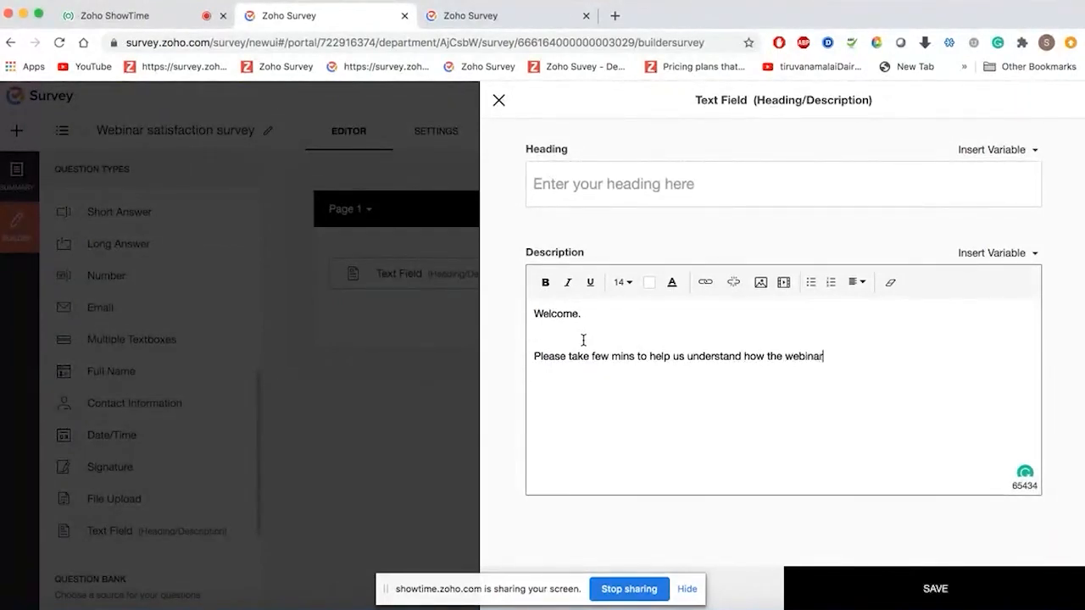
{"action": "type", "text": " went through"}
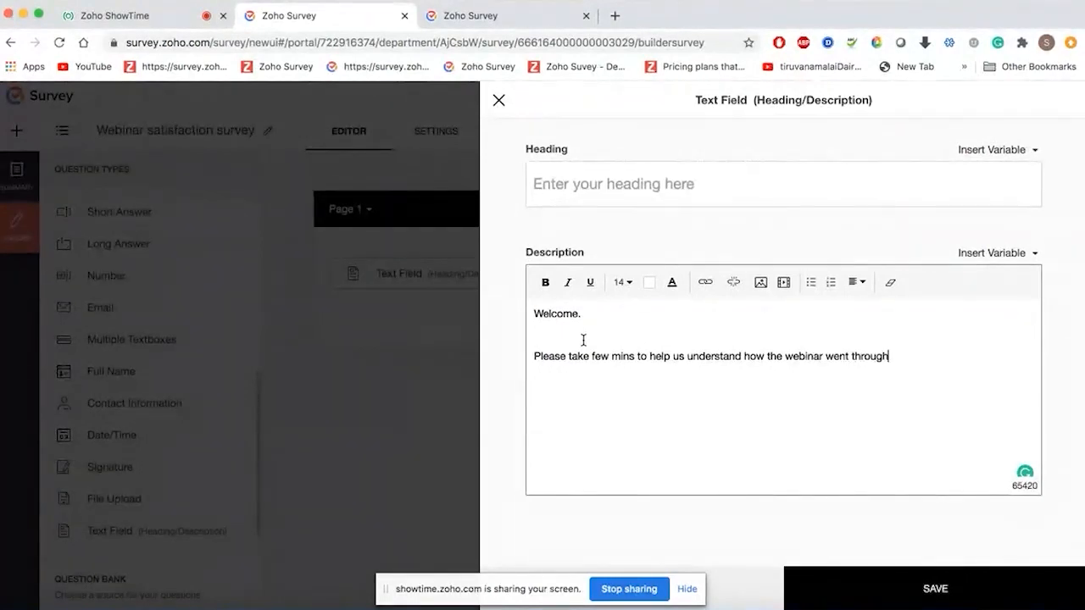
{"action": "left_click", "coordinate": [886, 586]}
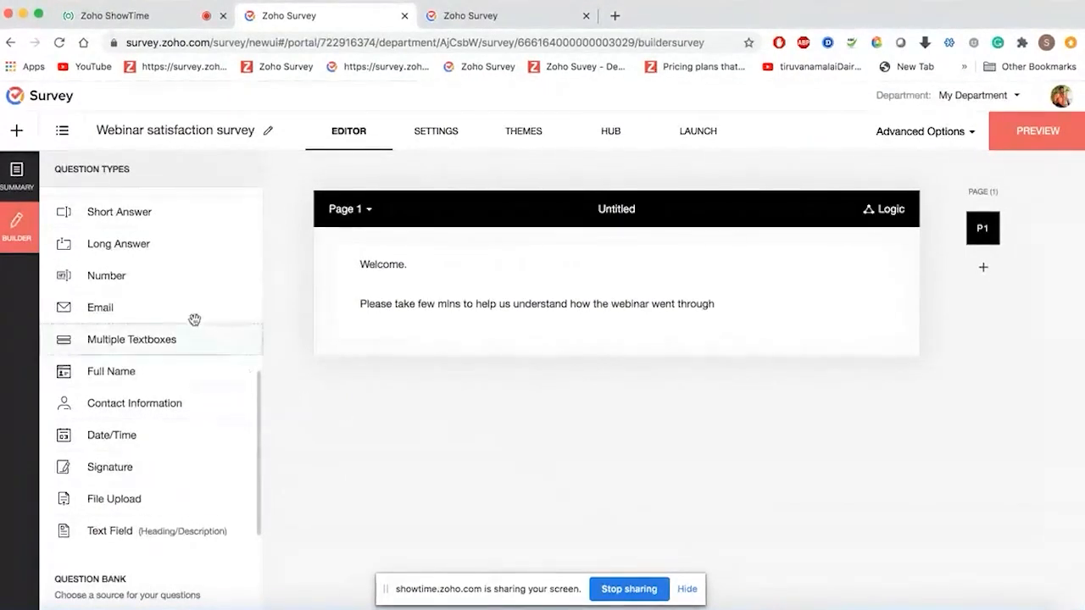
- Add a Short Answer question titled 'Name' below the welcome text
{"action": "left_click_drag", "start_coordinate": [140, 215], "coordinate": [447, 376]}
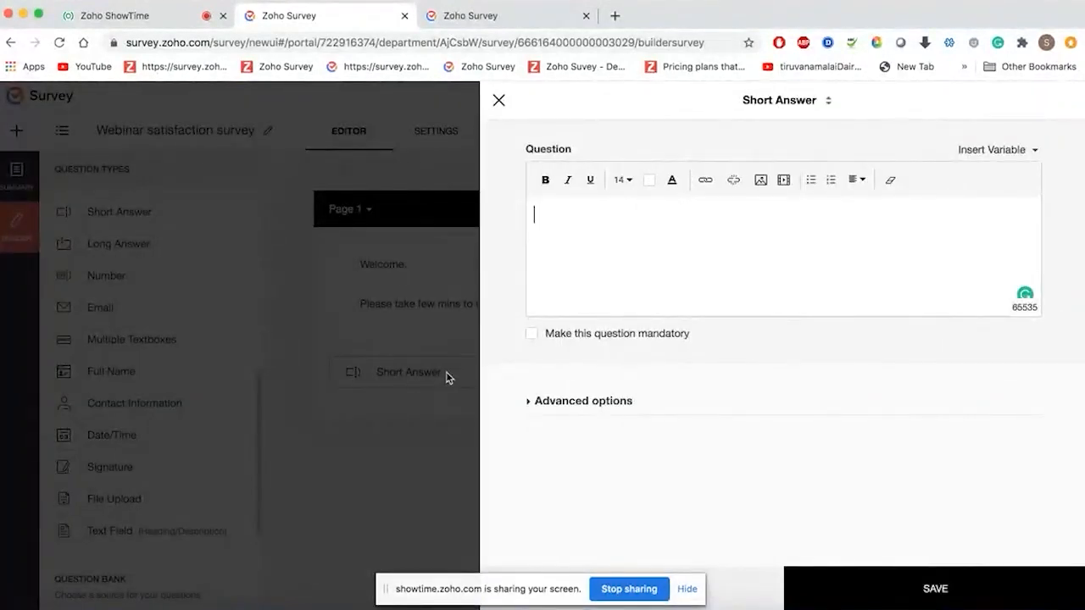
{"action": "type", "text": "Name"}
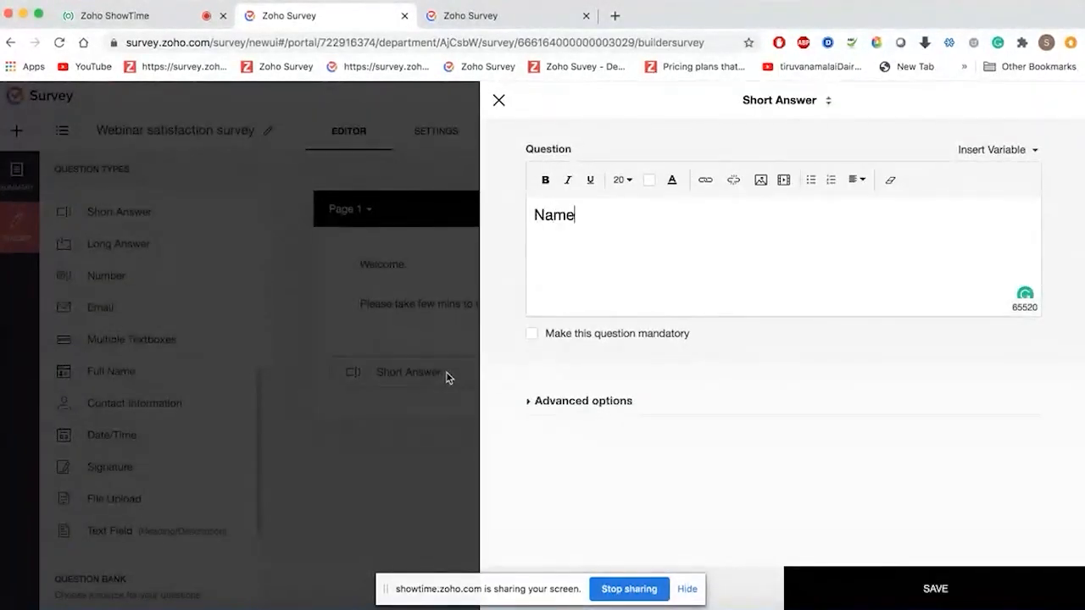
{"action": "left_click", "coordinate": [878, 600]}
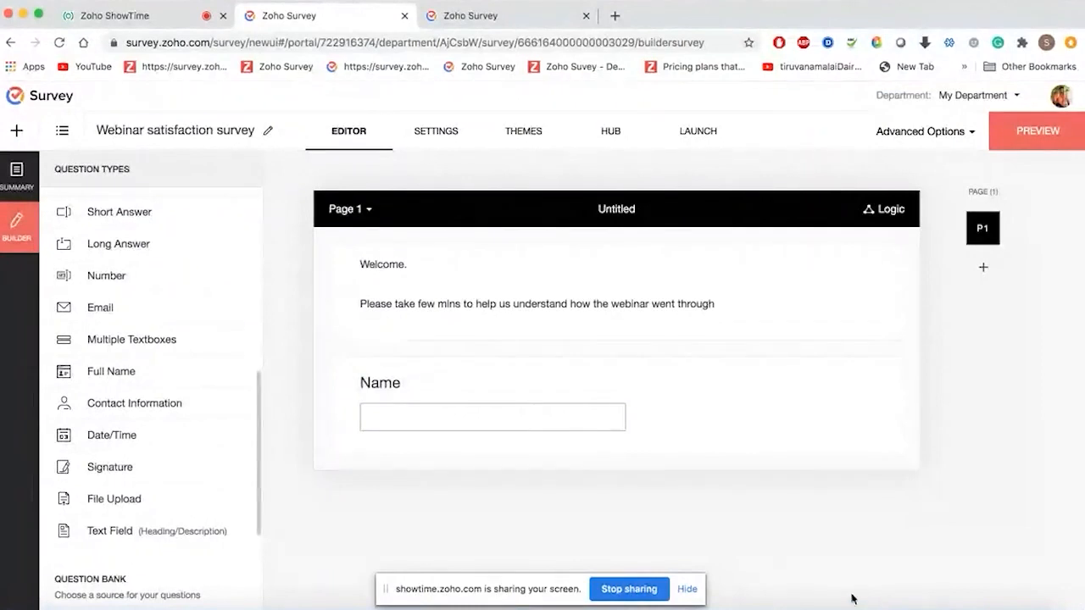
- Add a mandatory Email question, keeping its answer box at 40 characters
{"action": "left_click_drag", "start_coordinate": [179, 307], "coordinate": [503, 484]}
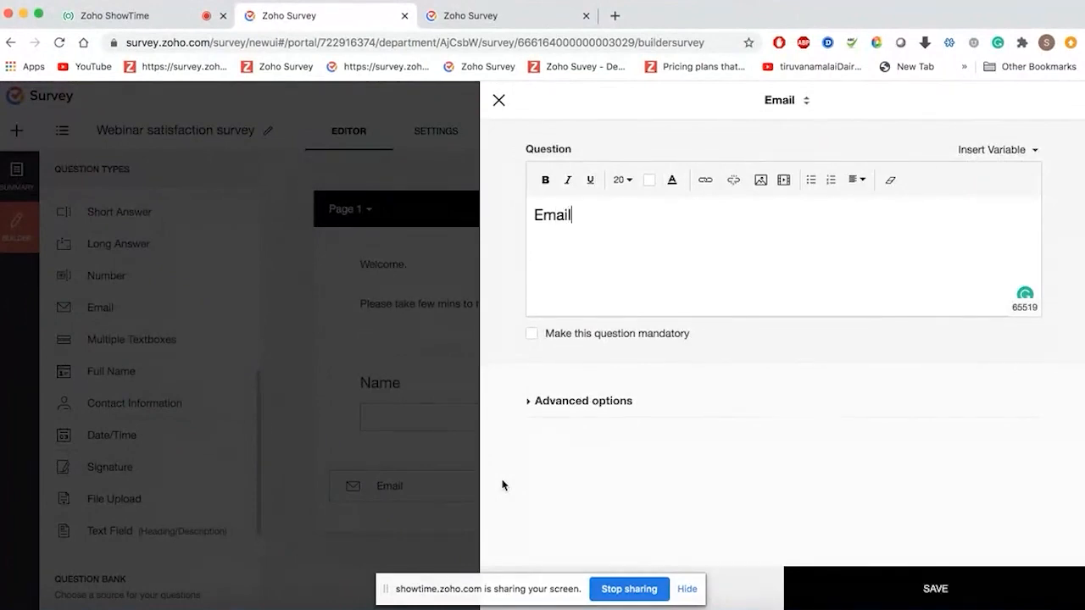
{"action": "left_click", "coordinate": [532, 334]}
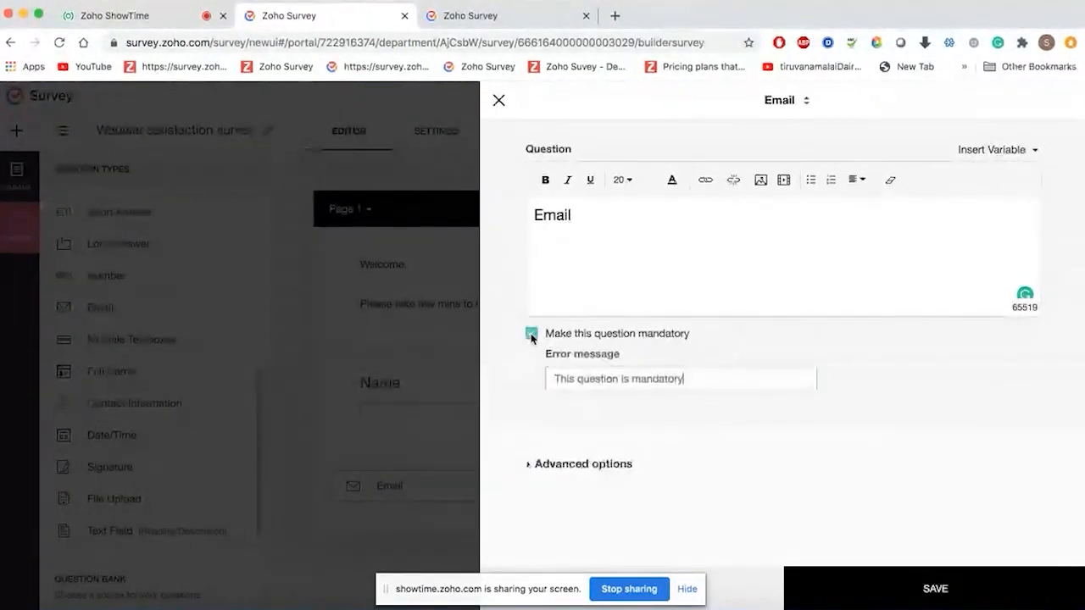
{"action": "left_click", "coordinate": [562, 465]}
{"action": "scroll", "coordinate": [562, 467], "scroll_direction": "down", "scroll_amount": 1}
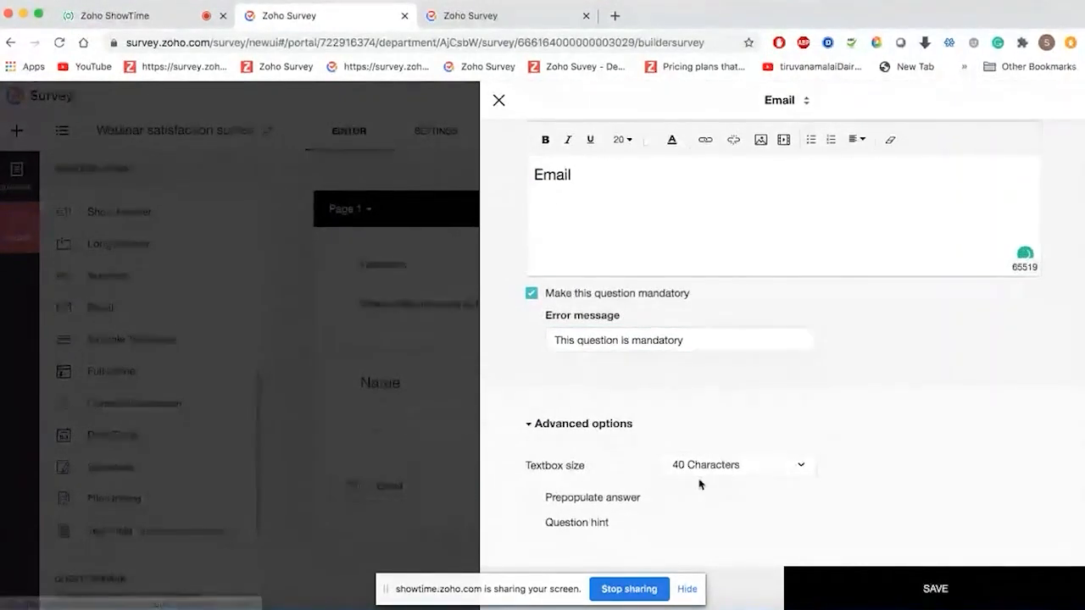
{"action": "left_click", "coordinate": [732, 472]}
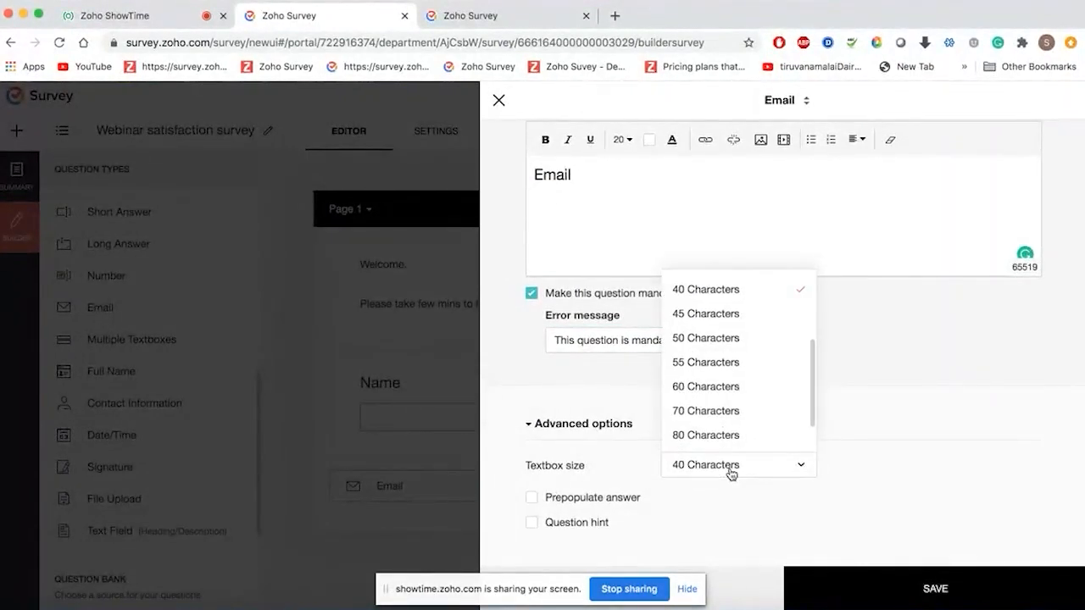
{"action": "scroll", "coordinate": [735, 376], "scroll_direction": "up", "scroll_amount": 3}
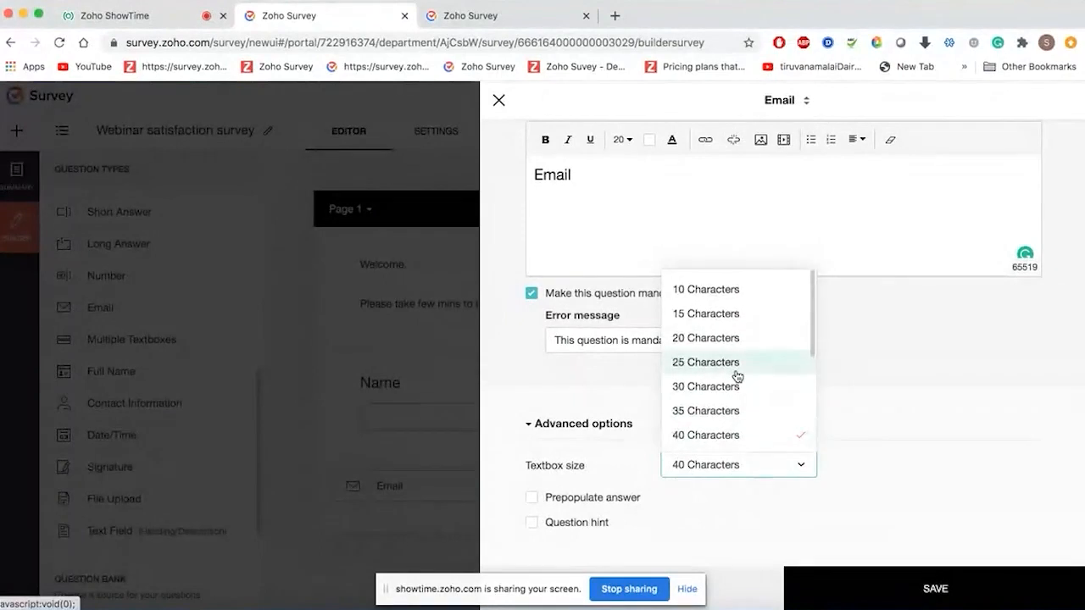
{"action": "scroll", "coordinate": [737, 376], "scroll_direction": "down", "scroll_amount": 3}
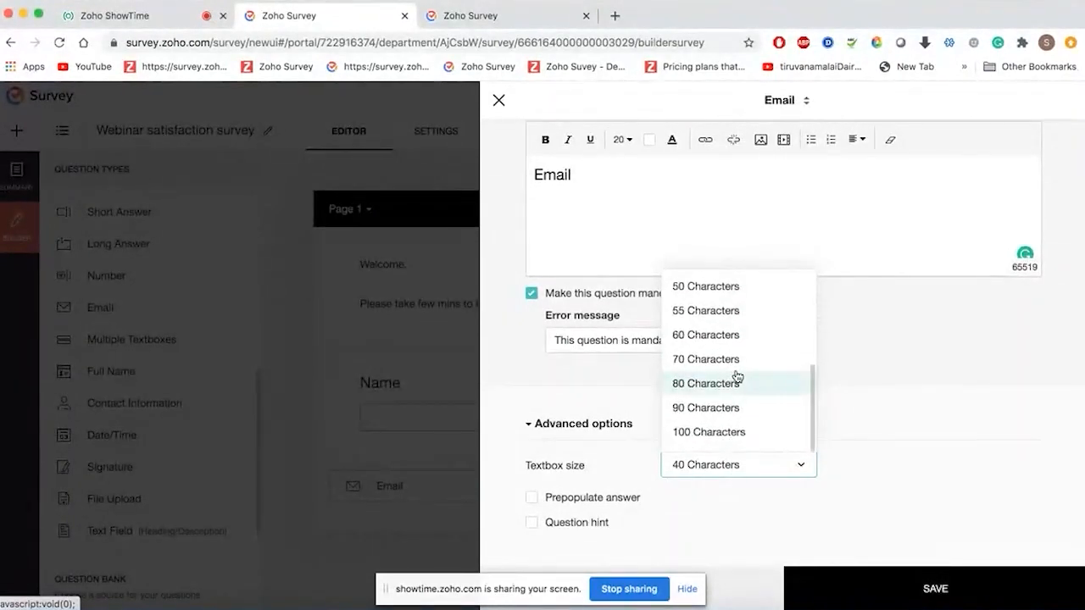
{"action": "scroll", "coordinate": [736, 376], "scroll_direction": "up", "scroll_amount": 3}
{"action": "left_click", "coordinate": [727, 376]}
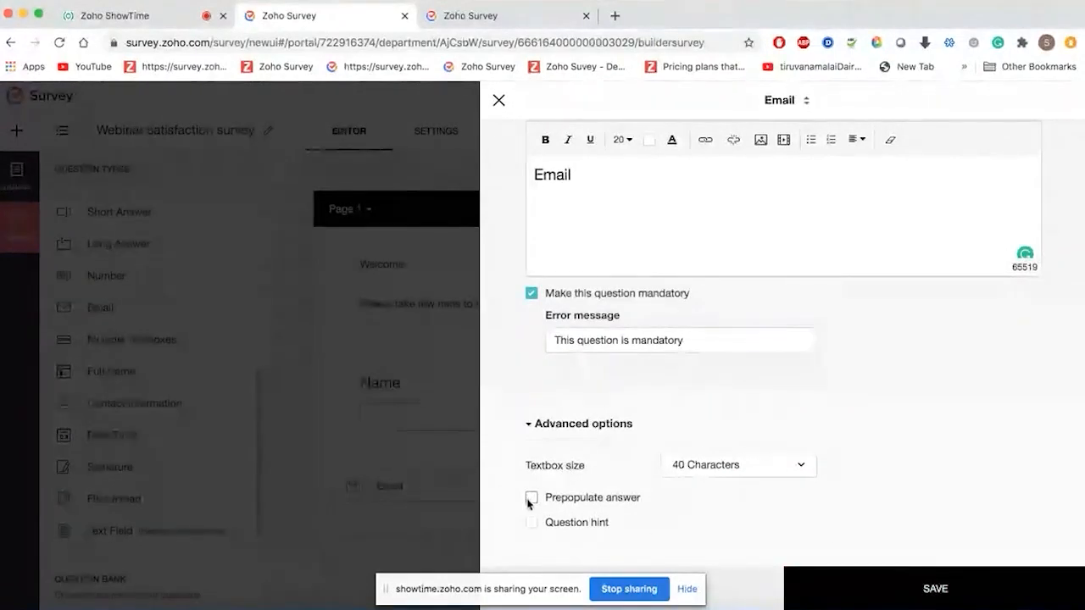
{"action": "left_click", "coordinate": [867, 590]}
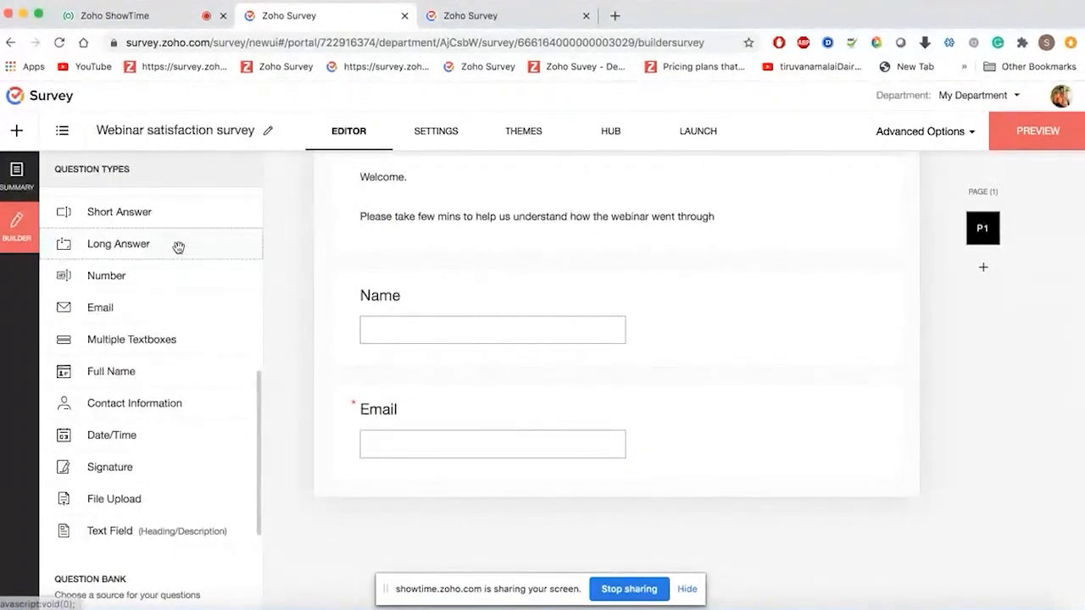
- Create a blank, untitled Page 2 after the Email question
{"action": "scroll", "coordinate": [178, 245], "scroll_direction": "up", "scroll_amount": 5}
{"action": "scroll", "coordinate": [178, 247], "scroll_direction": "up", "scroll_amount": 1}
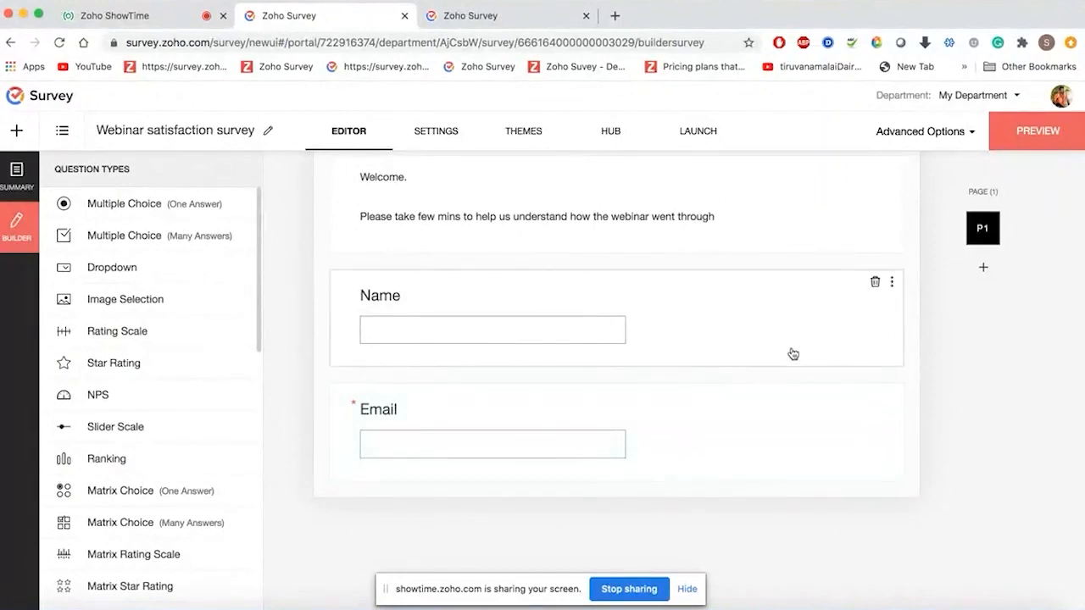
{"action": "left_click", "coordinate": [984, 270]}
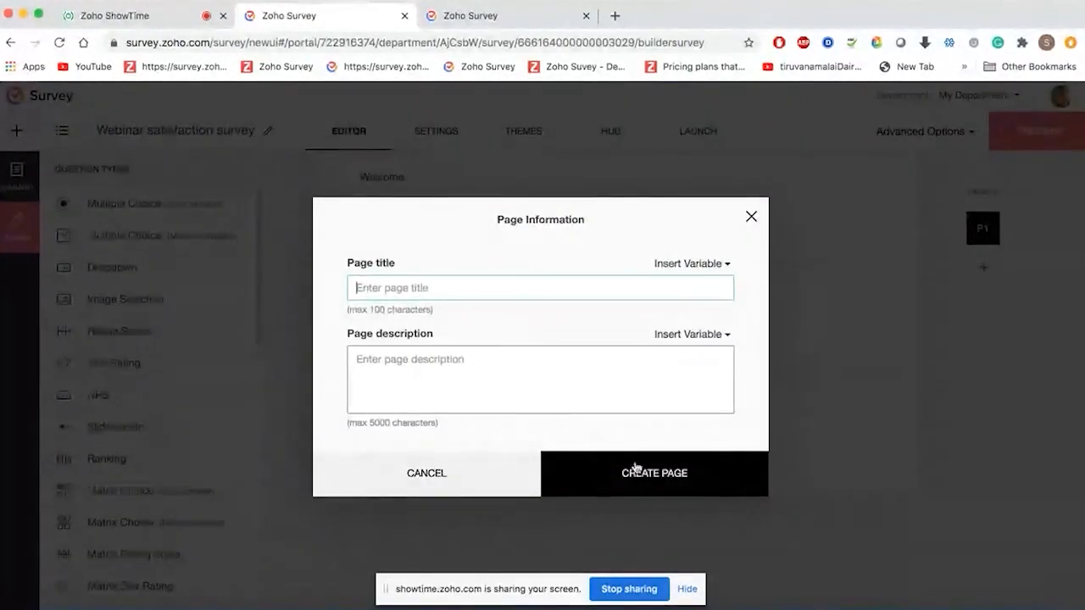
{"action": "left_click", "coordinate": [654, 491]}
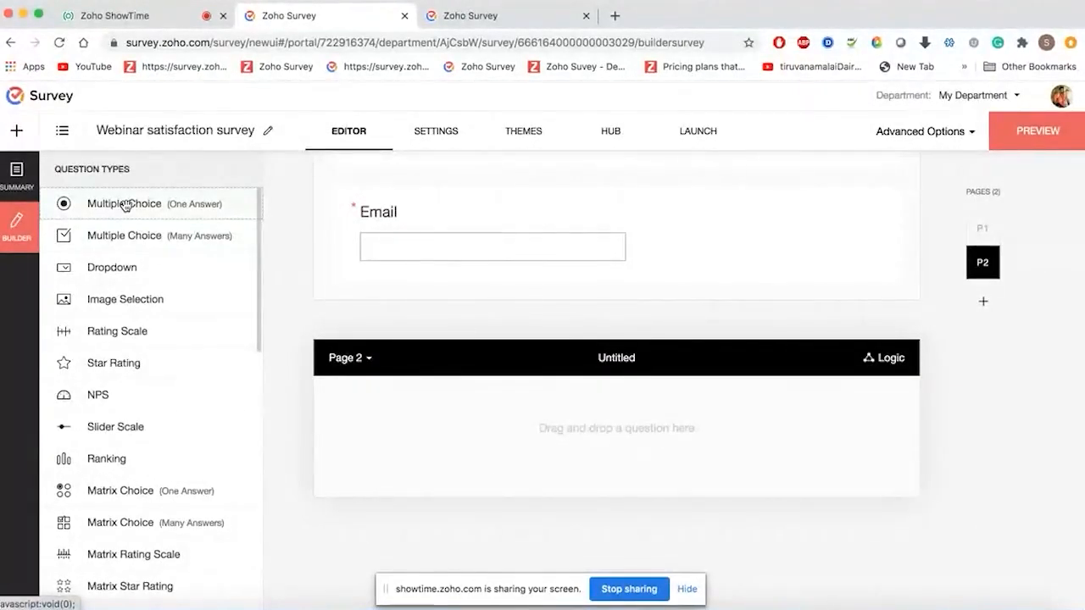
- Add single-answer question 'Did you watch the webinar ?' using the predefined Yes-No choices
{"action": "left_click_drag", "start_coordinate": [127, 204], "coordinate": [426, 417]}
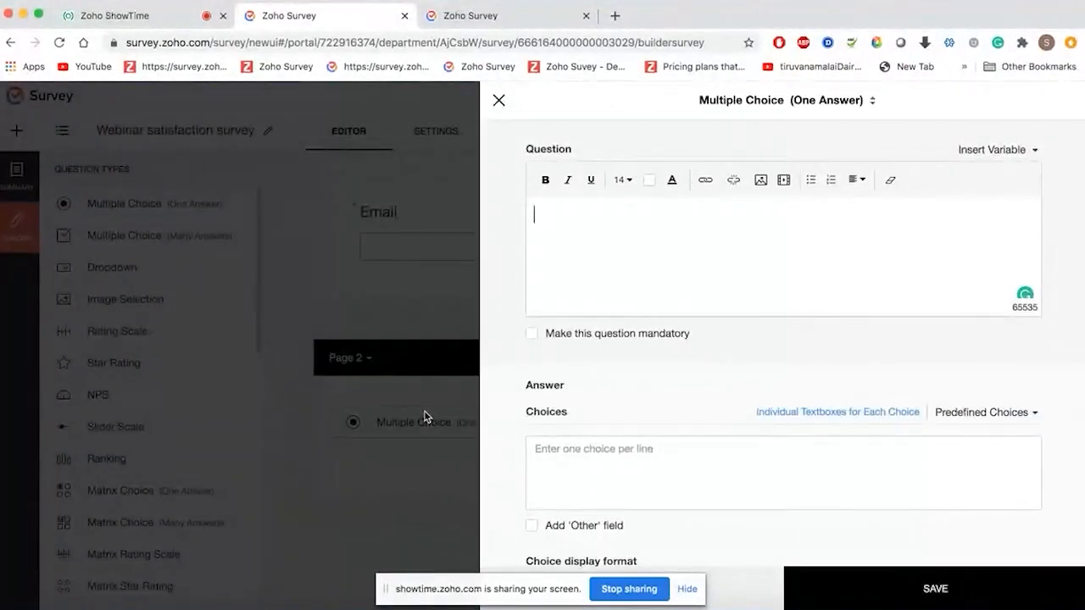
{"action": "type", "text": "Did you wa"}
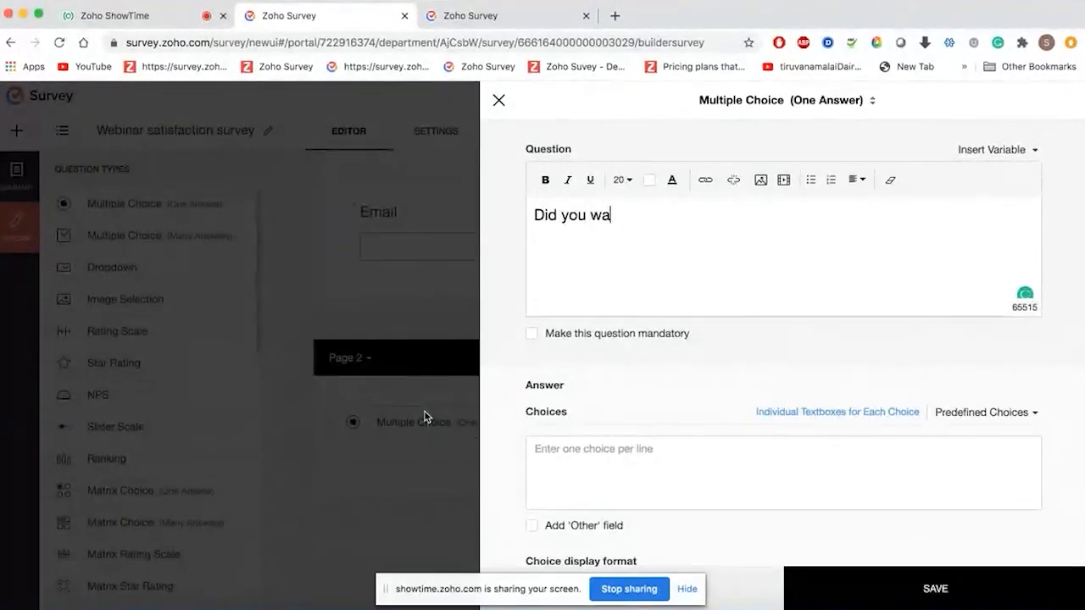
{"action": "type", "text": "tch the w"}
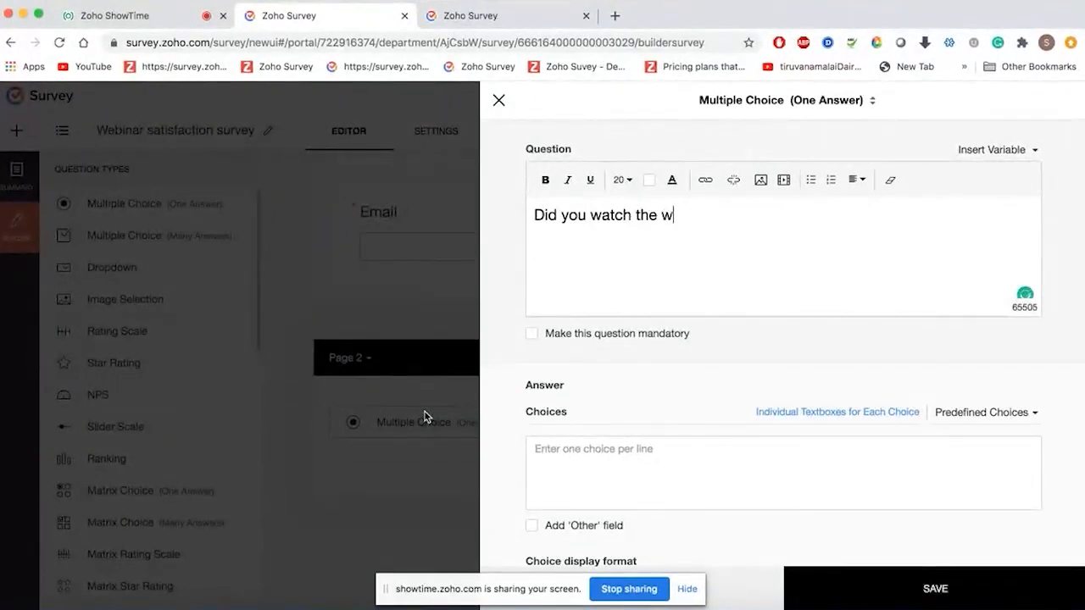
{"action": "type", "text": "ebinar ?"}
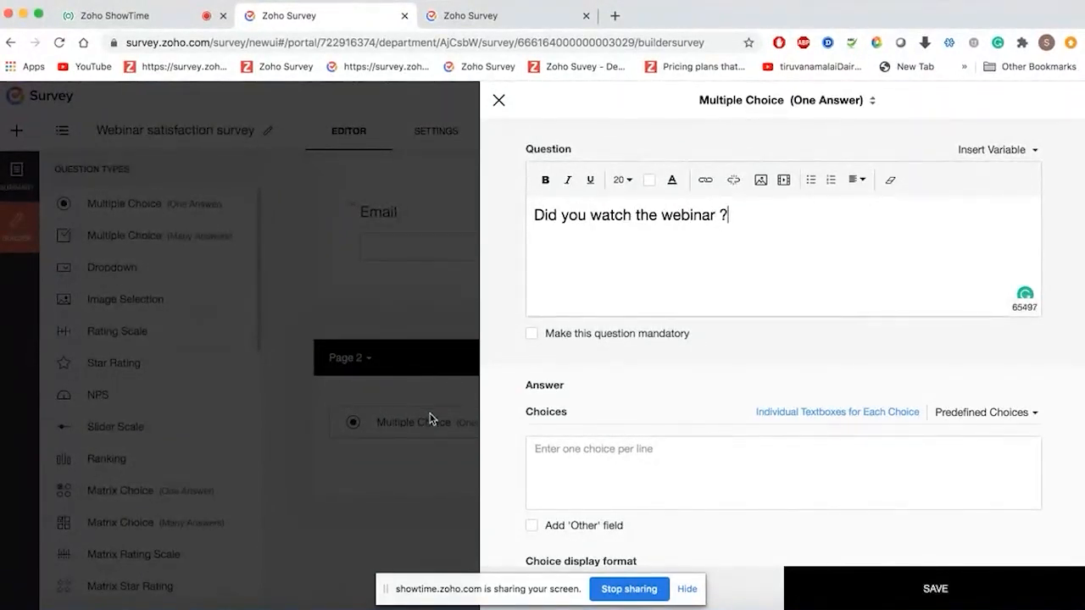
{"action": "left_click", "coordinate": [662, 462]}
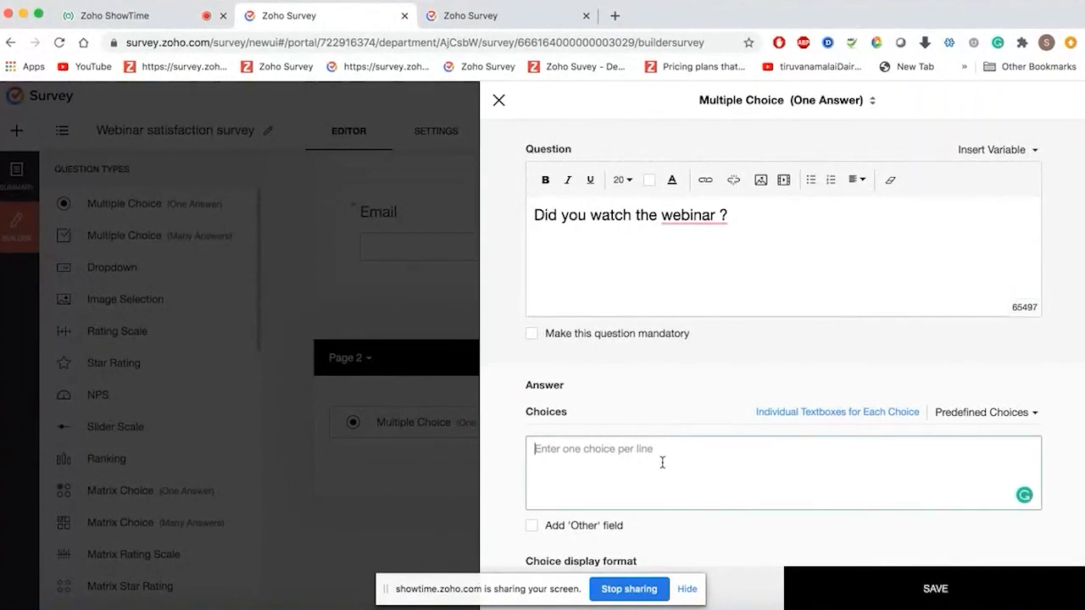
{"action": "left_click", "coordinate": [1024, 414]}
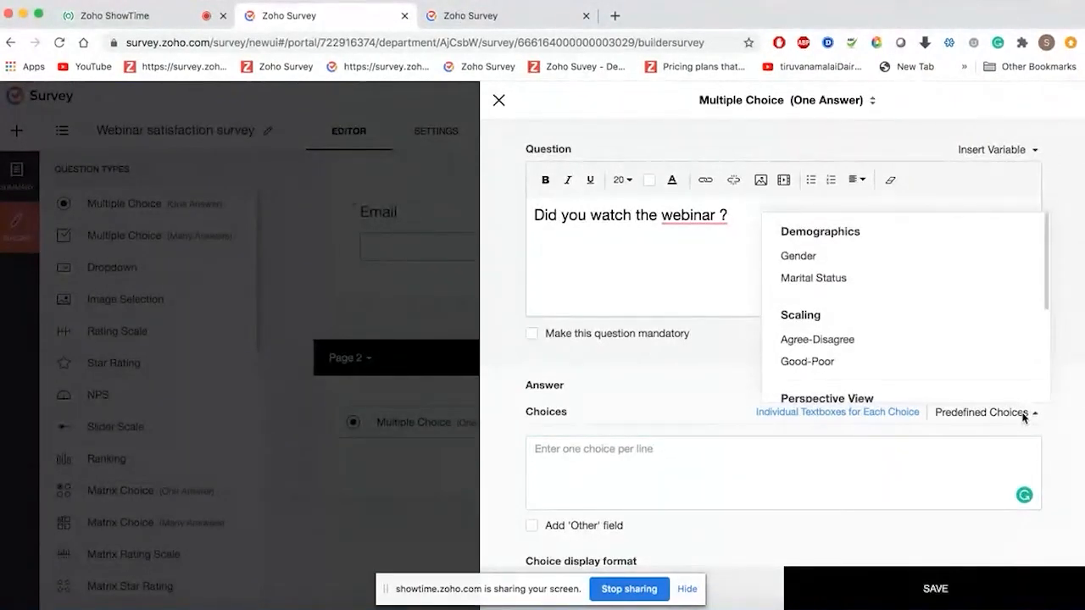
{"action": "scroll", "coordinate": [916, 324], "scroll_direction": "down", "scroll_amount": 2}
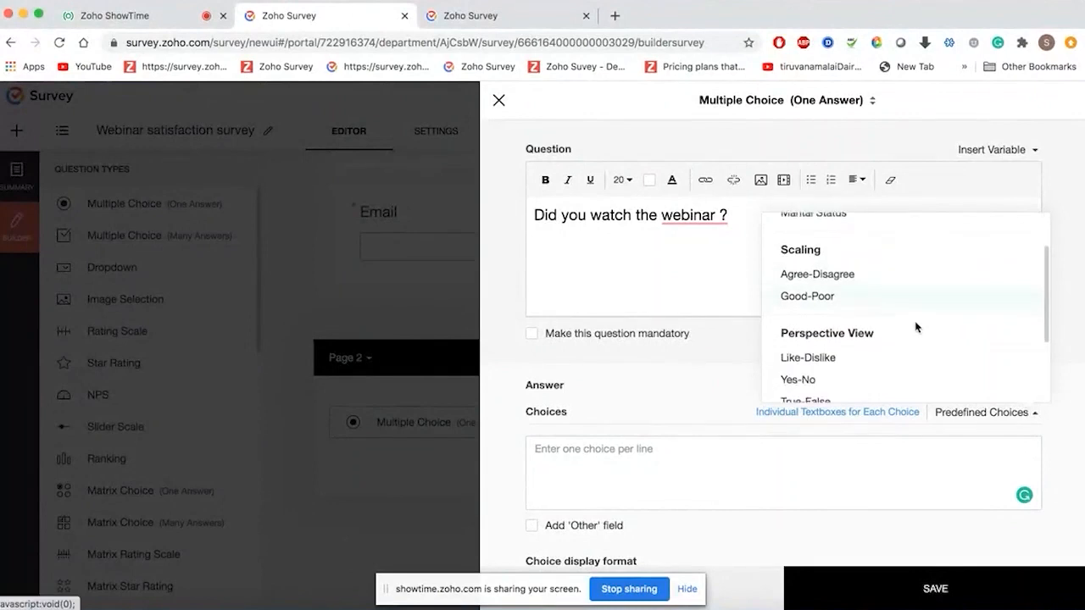
{"action": "scroll", "coordinate": [916, 327], "scroll_direction": "down", "scroll_amount": 1}
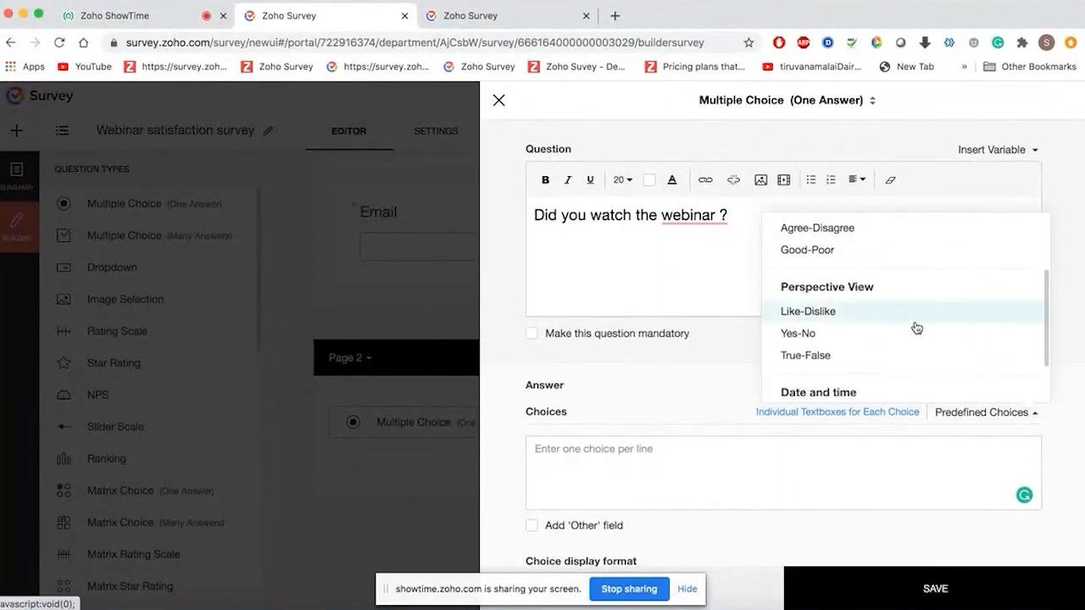
{"action": "left_click", "coordinate": [861, 332]}
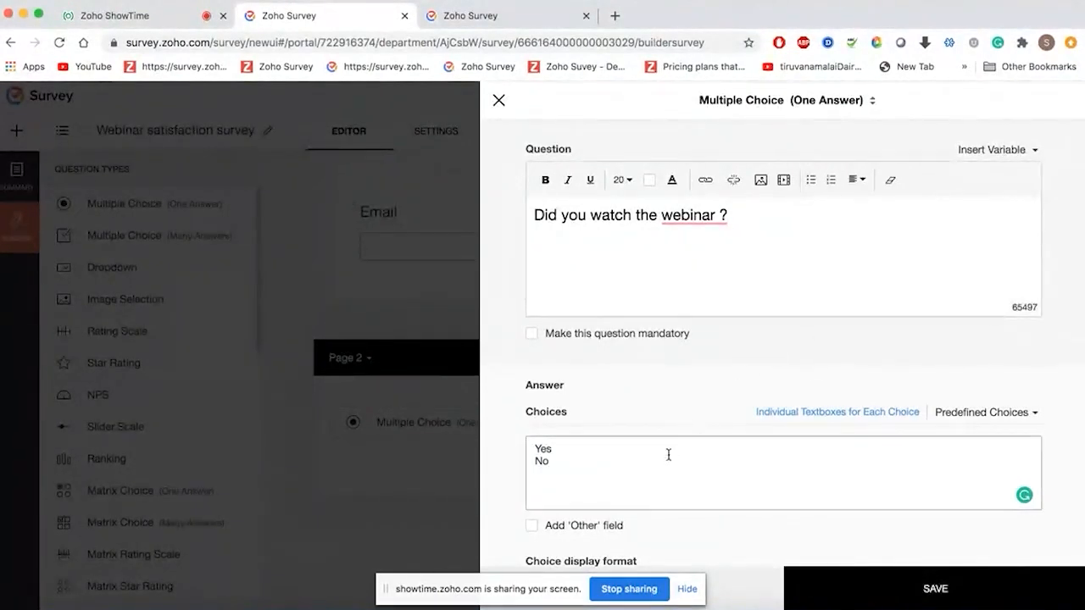
{"action": "left_click", "coordinate": [645, 465]}
{"action": "scroll", "coordinate": [644, 465], "scroll_direction": "down", "scroll_amount": 3}
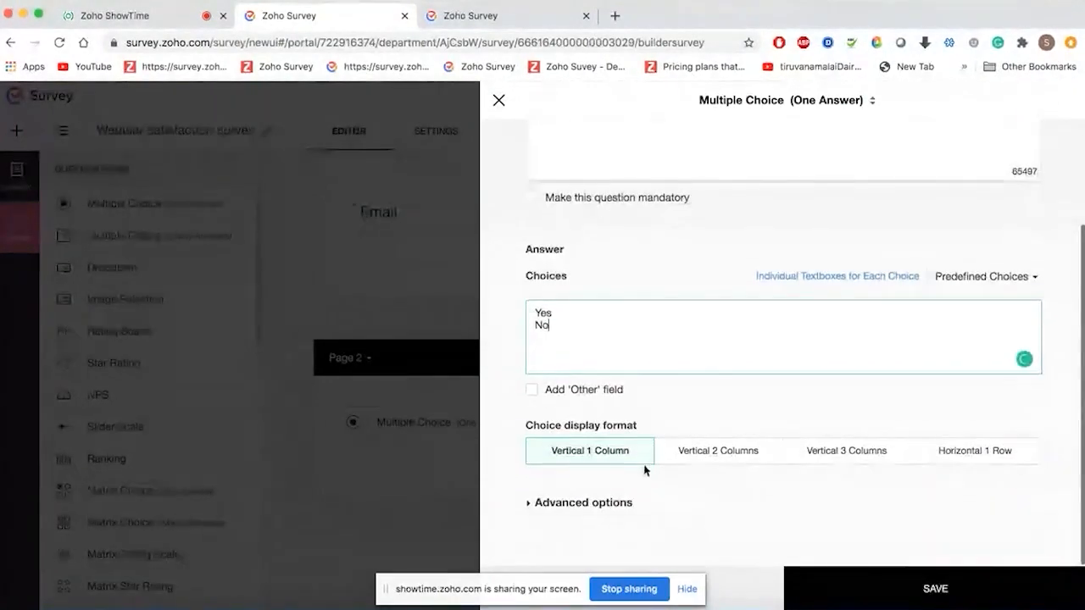
{"action": "left_click", "coordinate": [936, 601]}
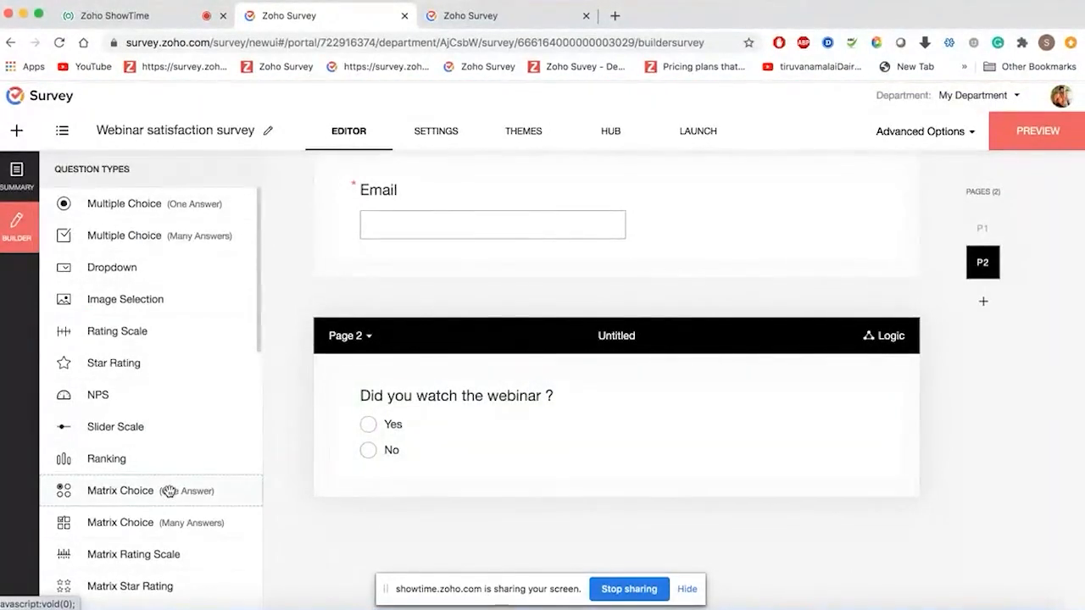
- Add a one-answer matrix question with rows Contents of the webinar, Quality of the presentation, Quality of the speaker
{"action": "left_click_drag", "start_coordinate": [169, 493], "coordinate": [516, 520]}
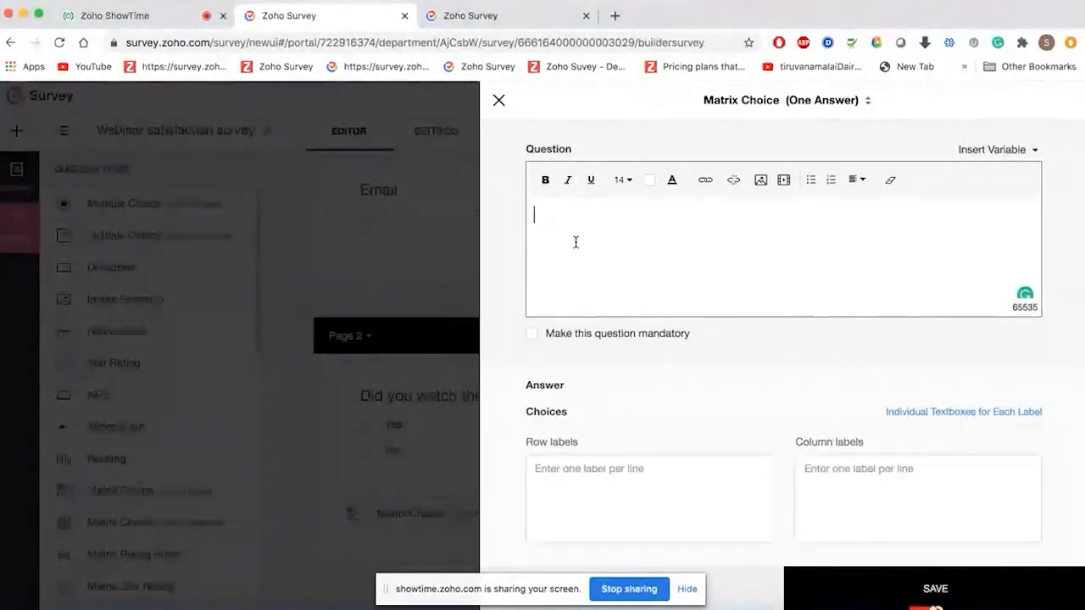
{"action": "type", "text": "How would you ra"}
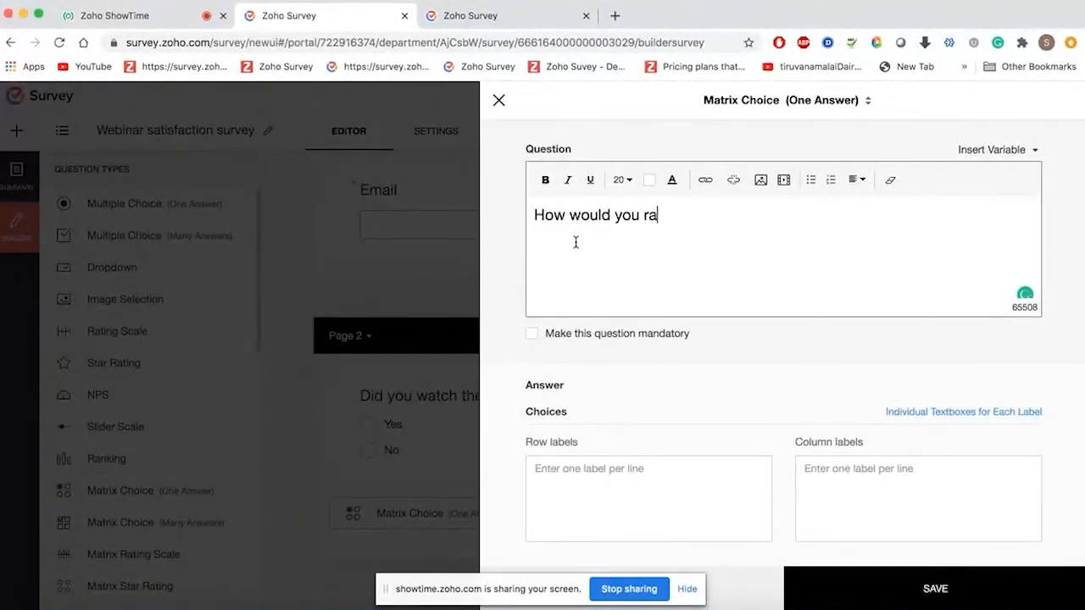
{"action": "type", "text": "te the sat"}
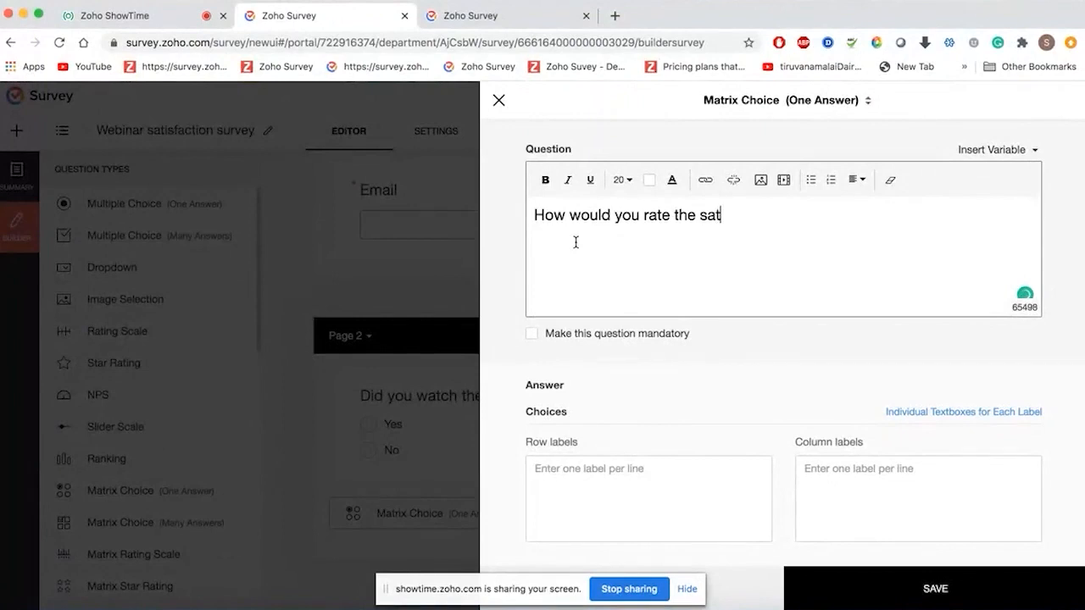
{"action": "type", "text": "isfaction"}
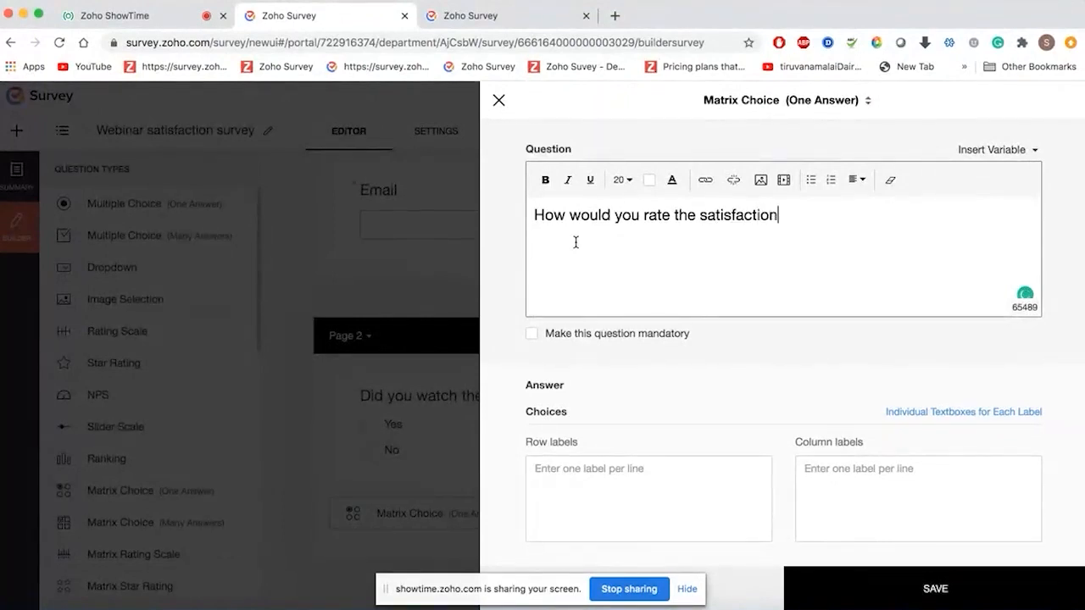
{"action": "type", "text": " with the fik"}
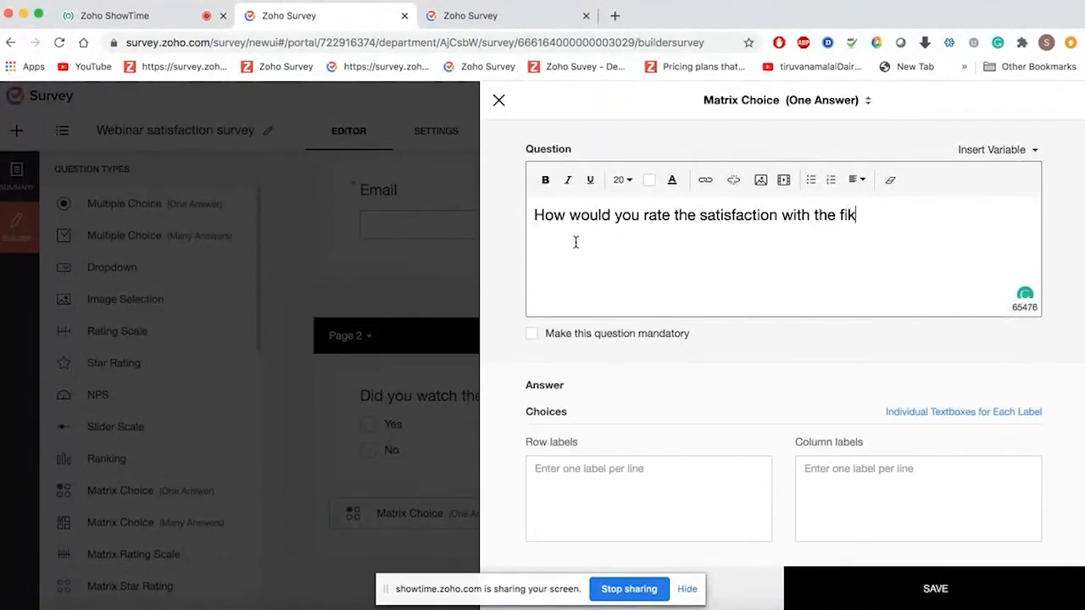
{"action": "key", "text": "BackSpace"}
{"action": "key", "text": "BackSpace"}
{"action": "type", "text": "o"}
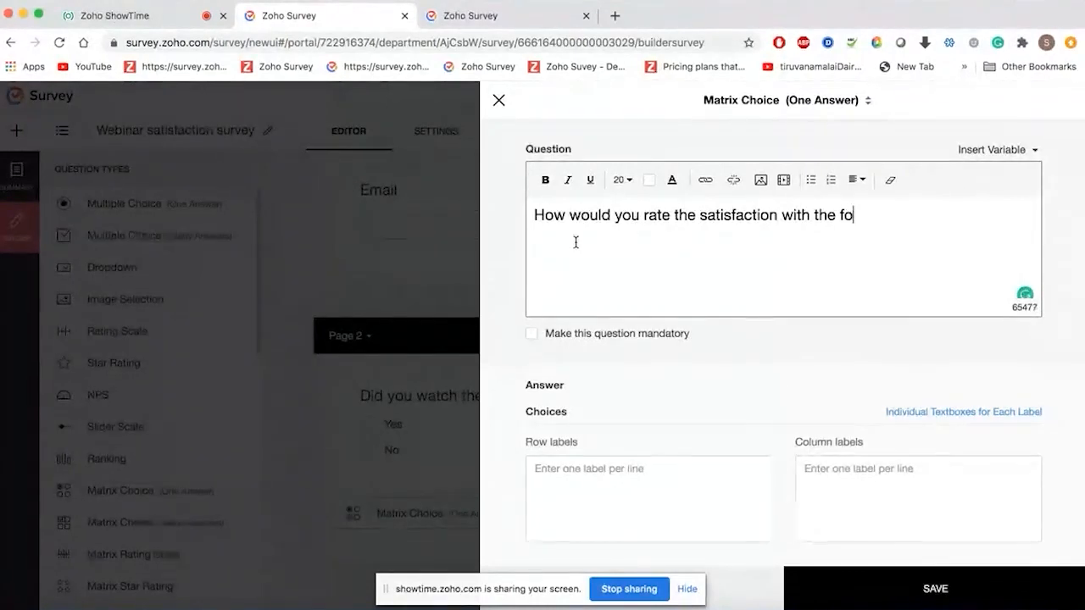
{"action": "type", "text": "llow"}
{"action": "type", "text": "ing aspec5ts"}
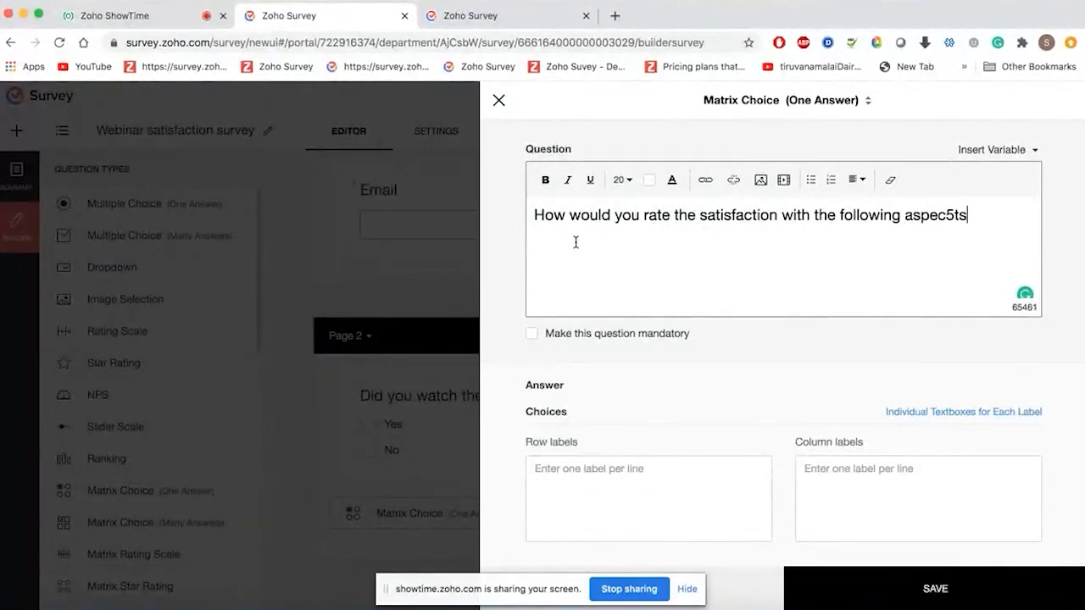
{"action": "type", "text": " of the webin"}
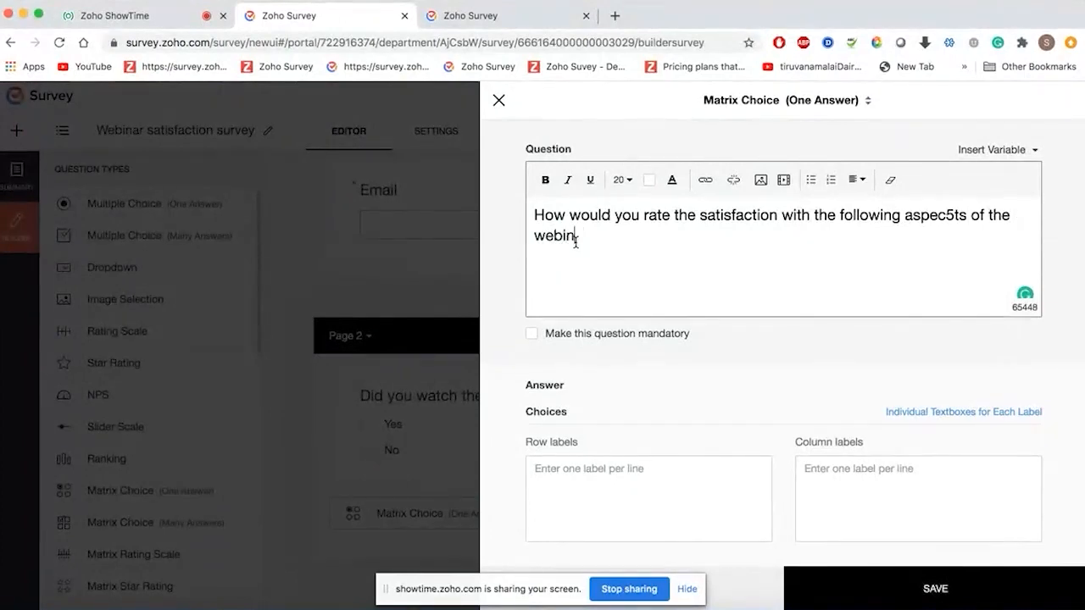
{"action": "type", "text": "ar ?"}
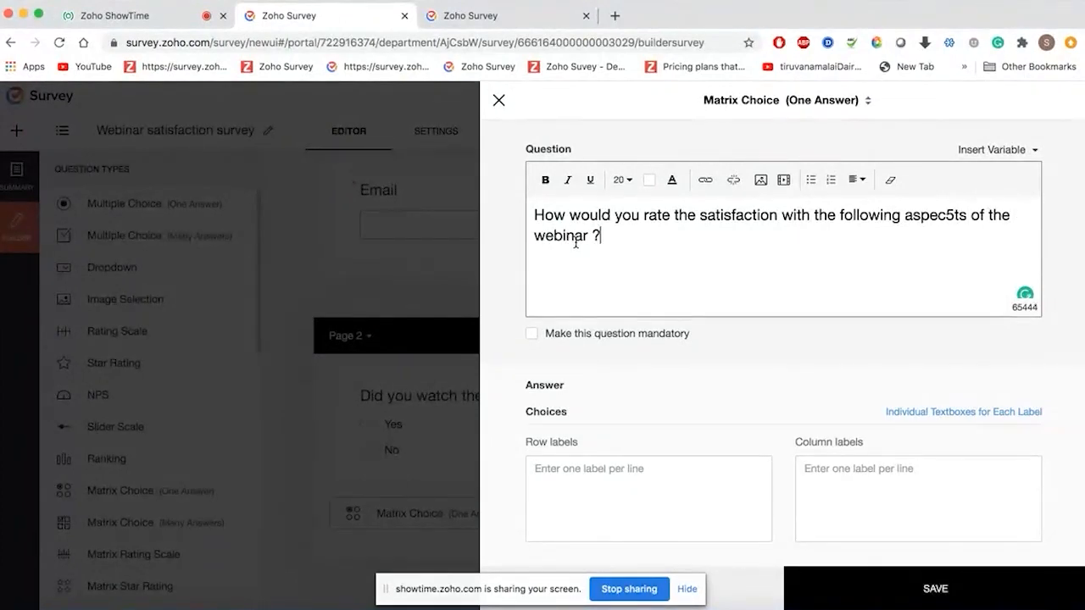
{"action": "left_click", "coordinate": [573, 483]}
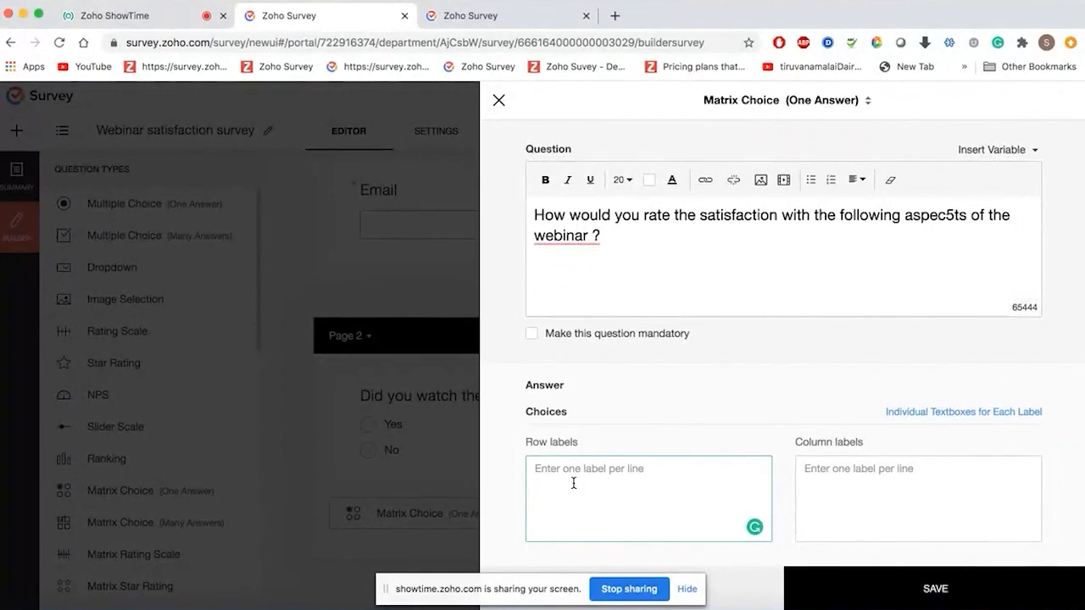
{"action": "type", "text": "Co"}
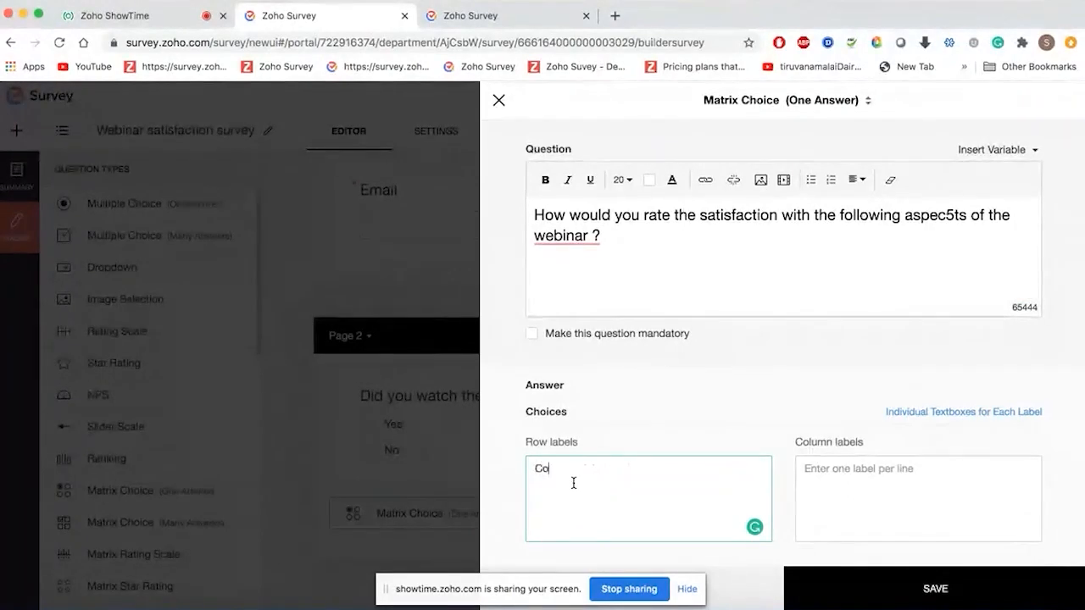
{"action": "type", "text": "ntents of the we"}
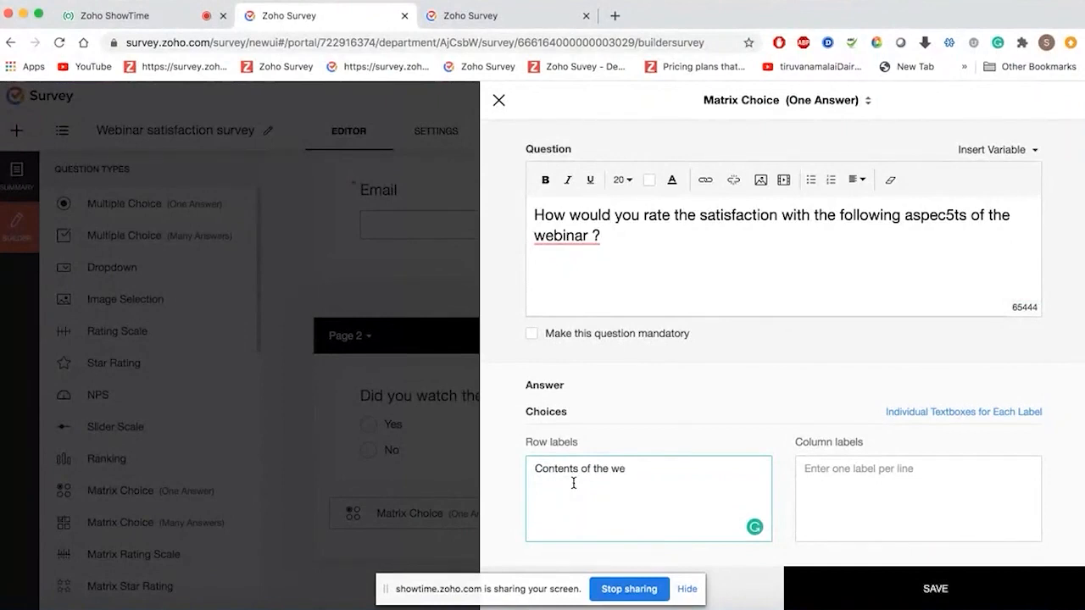
{"action": "type", "text": "binar"}
{"action": "key", "text": "Return"}
{"action": "type", "text": "Quality of the "}
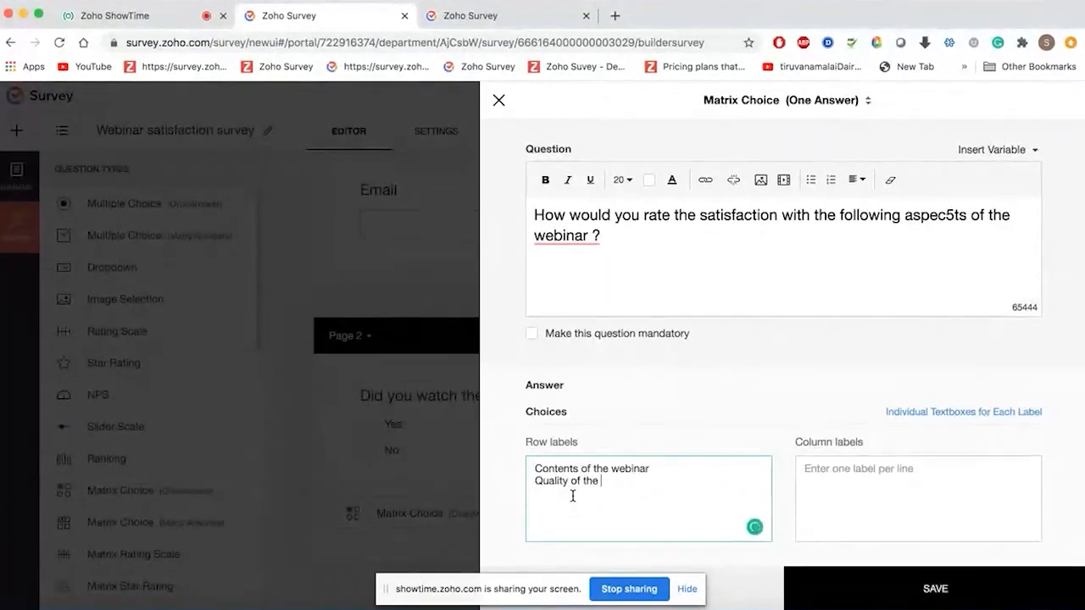
{"action": "type", "text": "presentation"}
{"action": "key", "text": "Return"}
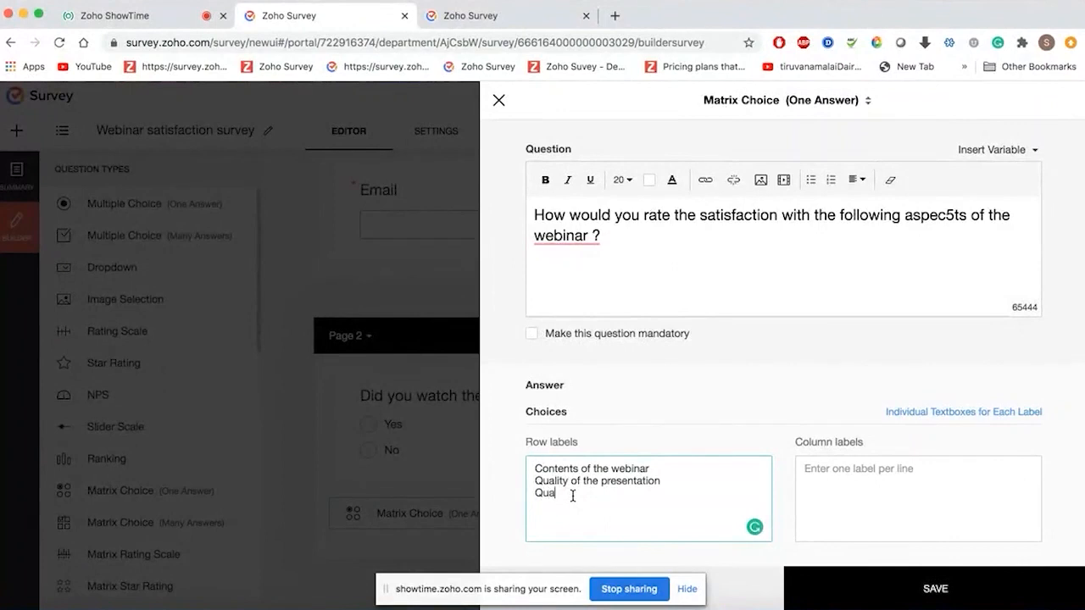
{"action": "type", "text": "Qualt"}
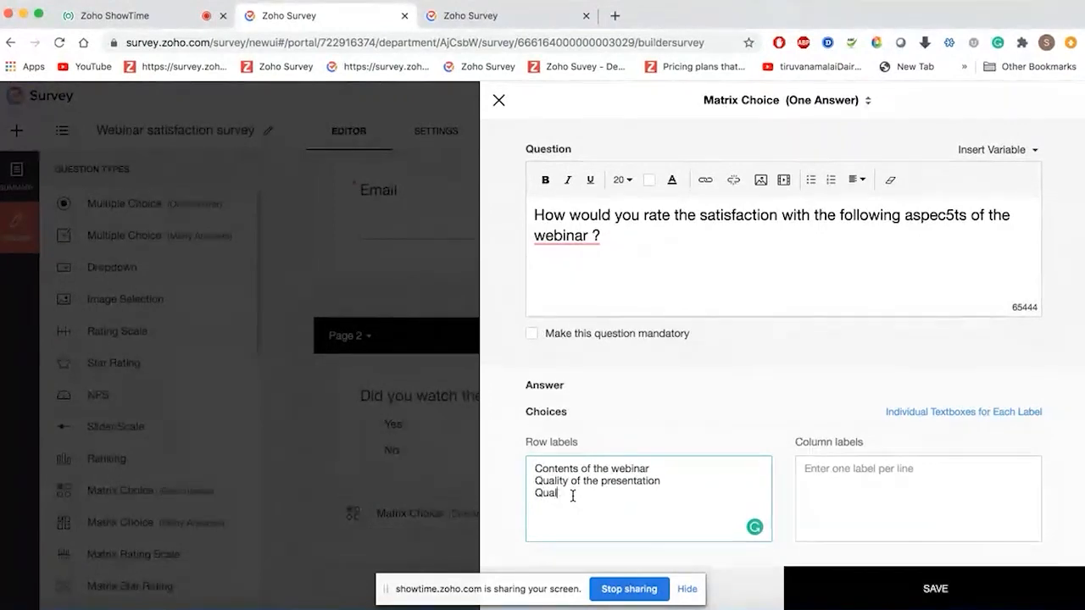
{"action": "key", "text": "BackSpace"}
{"action": "type", "text": "ity of the speaker"}
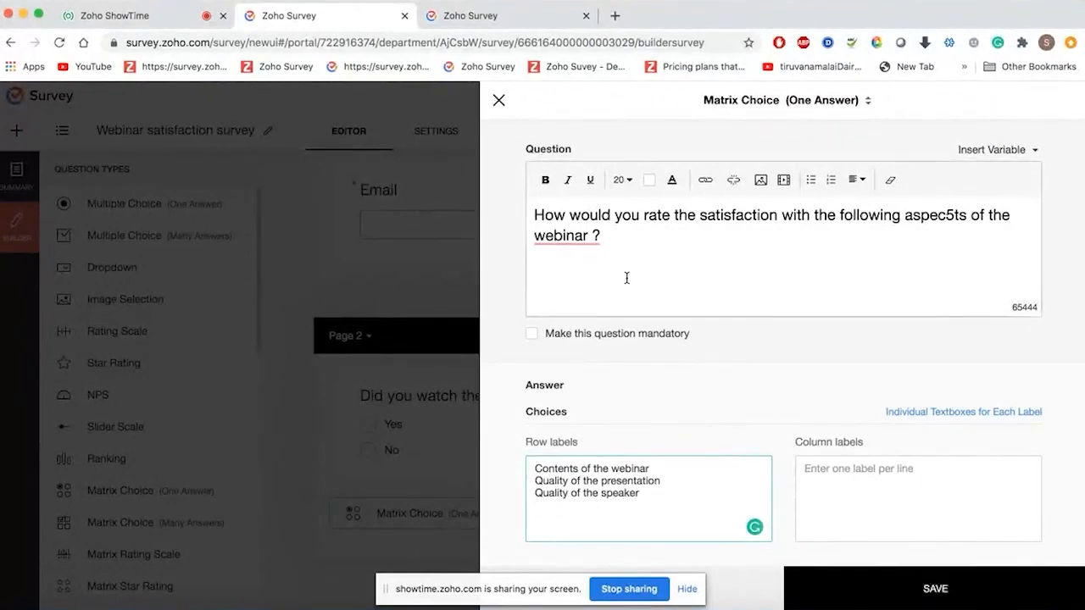
- Fix the question's ending and set columns Dissatisfied, Neutral, Satisfied, then save
{"action": "left_click", "coordinate": [566, 236]}
{"action": "left_click", "coordinate": [584, 281]}
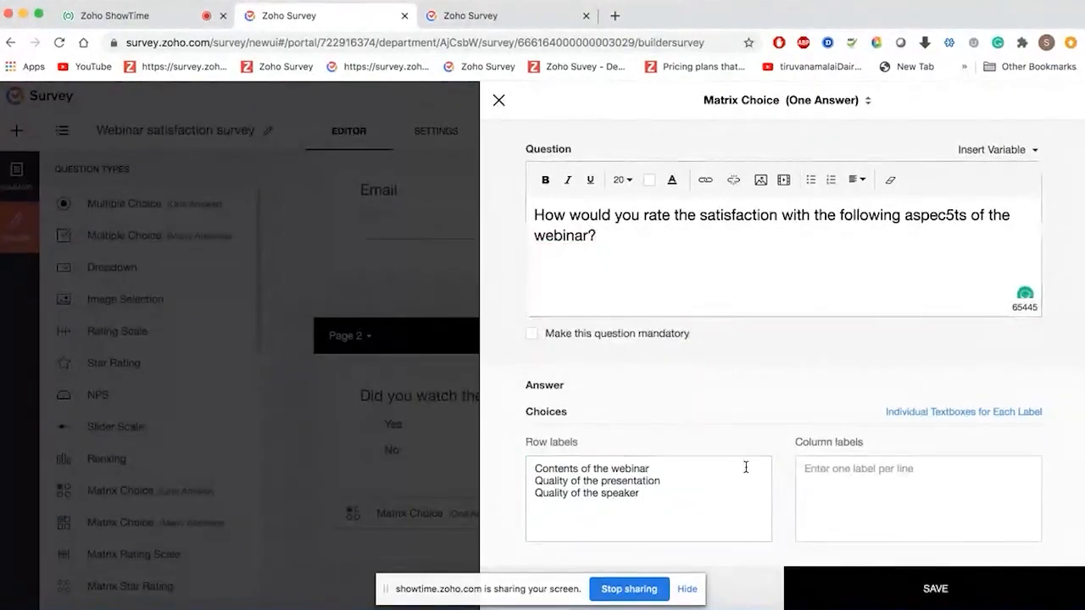
{"action": "left_click", "coordinate": [825, 492]}
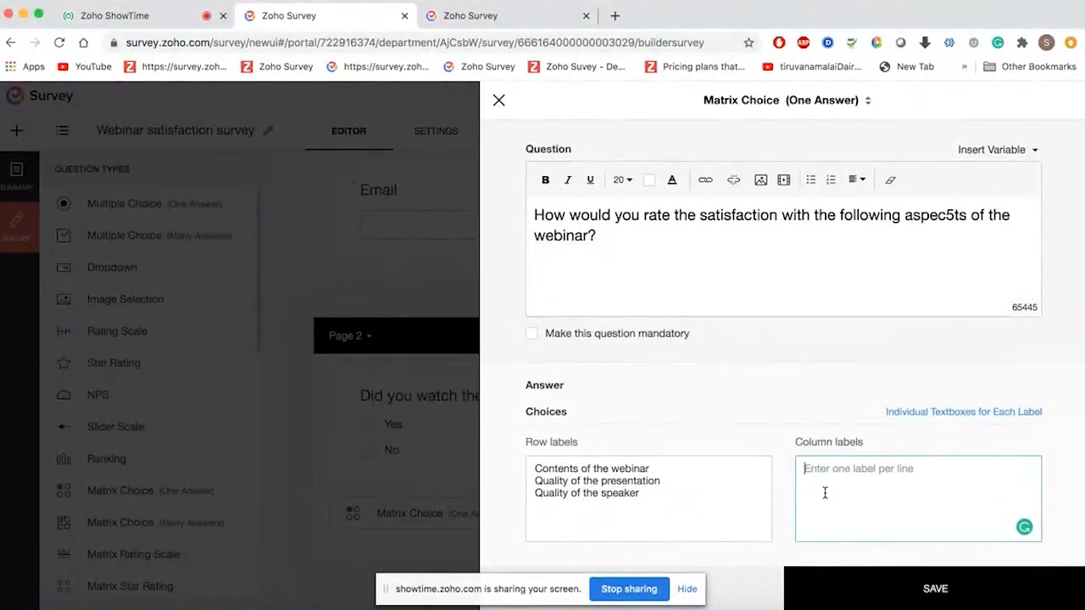
{"action": "type", "text": "Dissastisf"}
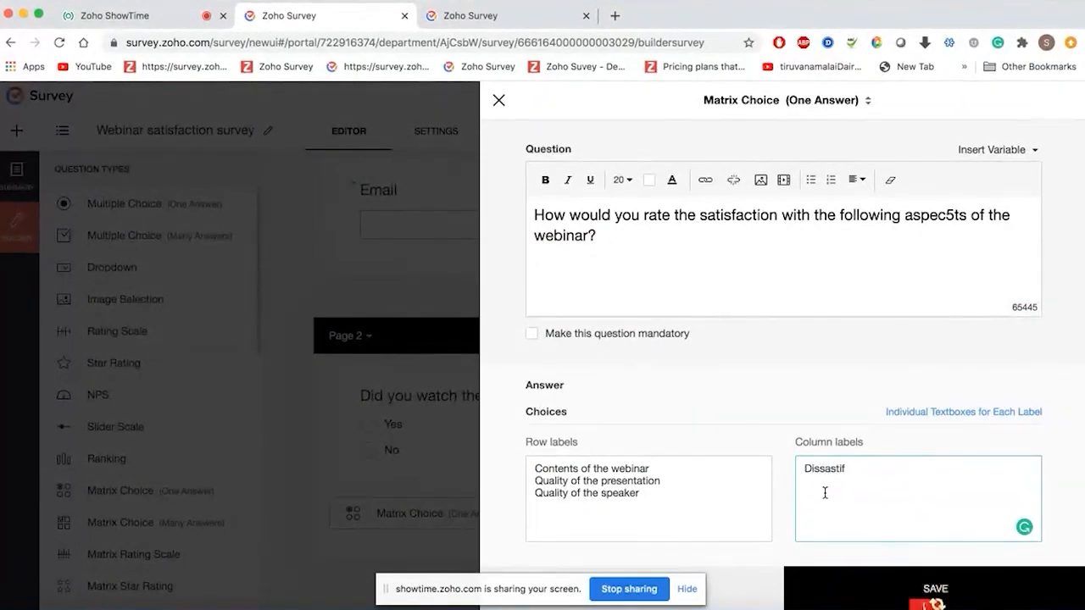
{"action": "type", "text": "ied "}
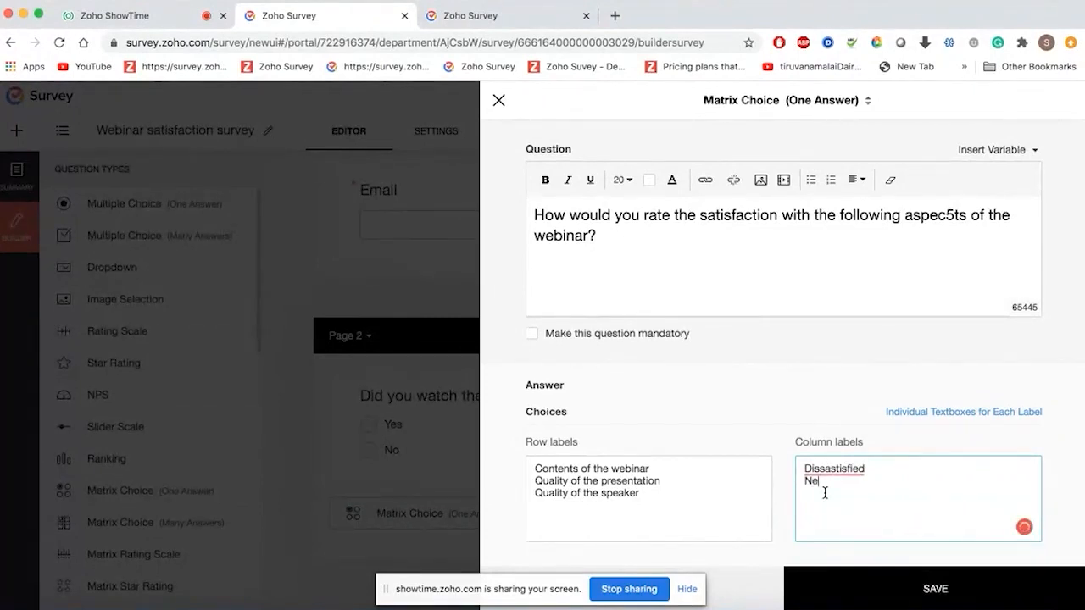
{"action": "type", "text": "Neutral "}
{"action": "type", "text": "Satisfied"}
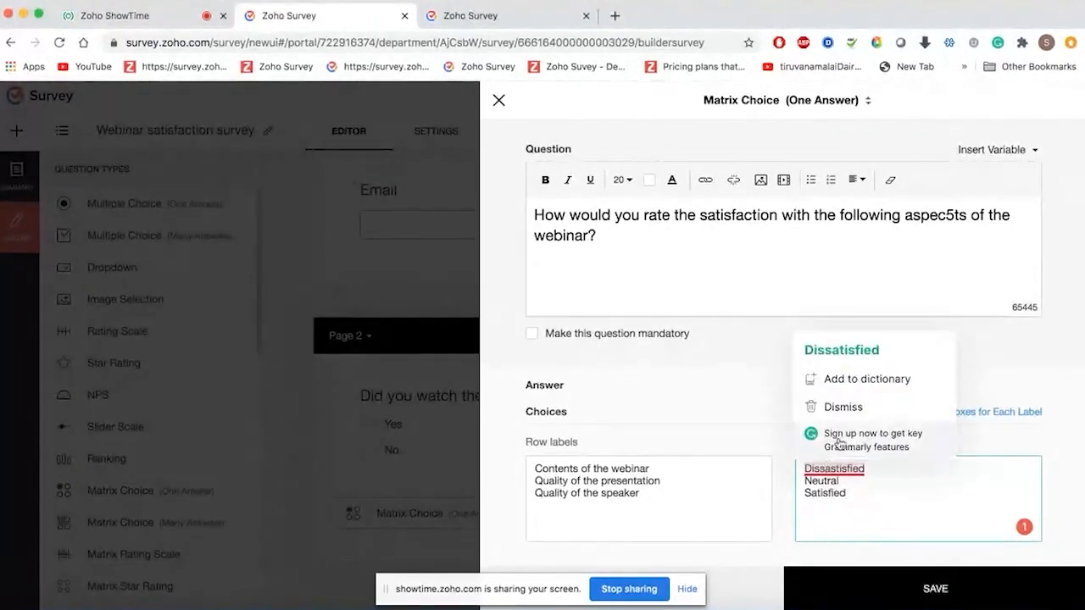
{"action": "left_click", "coordinate": [873, 347]}
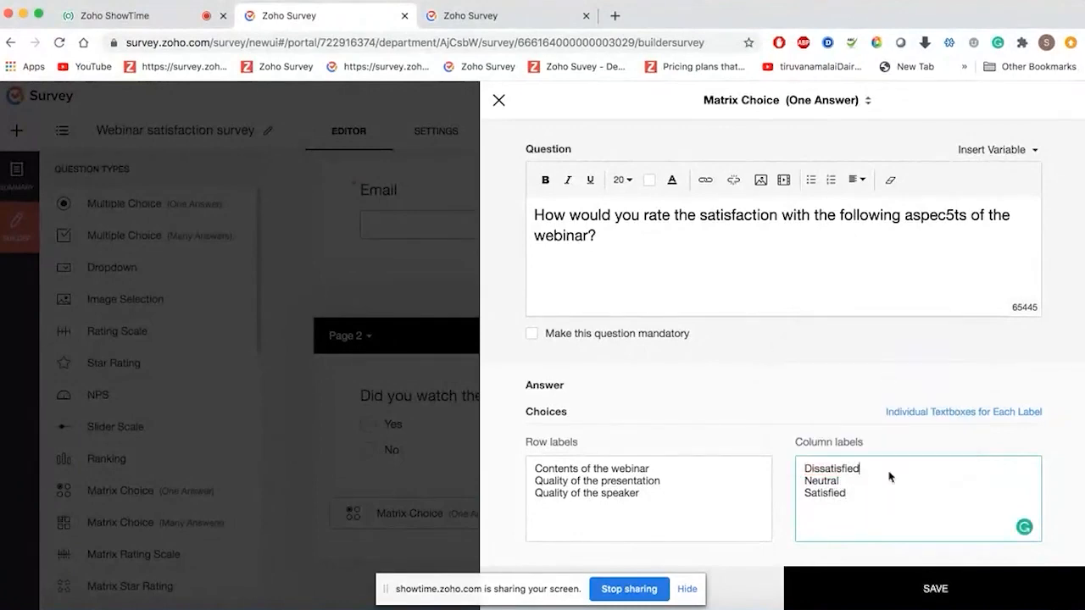
{"action": "left_click", "coordinate": [933, 588]}
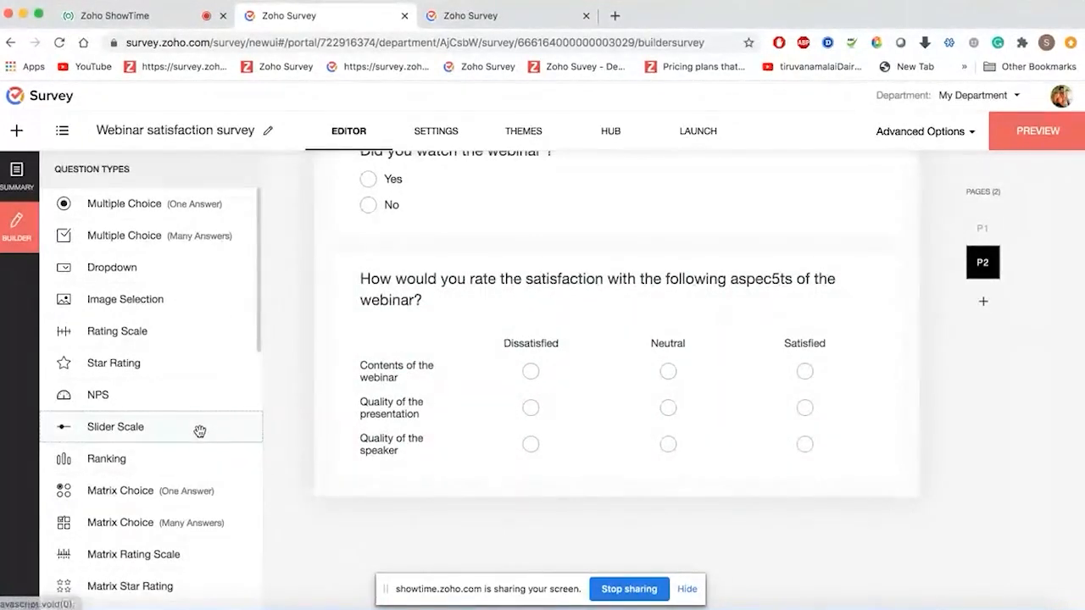
{"action": "scroll", "coordinate": [200, 430], "scroll_direction": "down", "scroll_amount": 3}
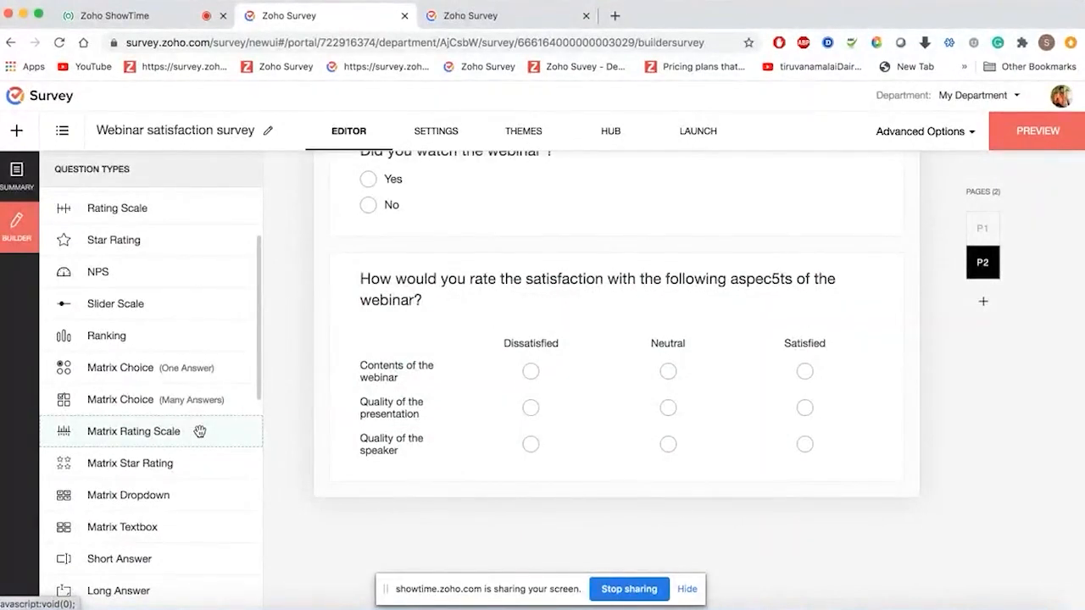
{"action": "scroll", "coordinate": [199, 431], "scroll_direction": "up", "scroll_amount": 3}
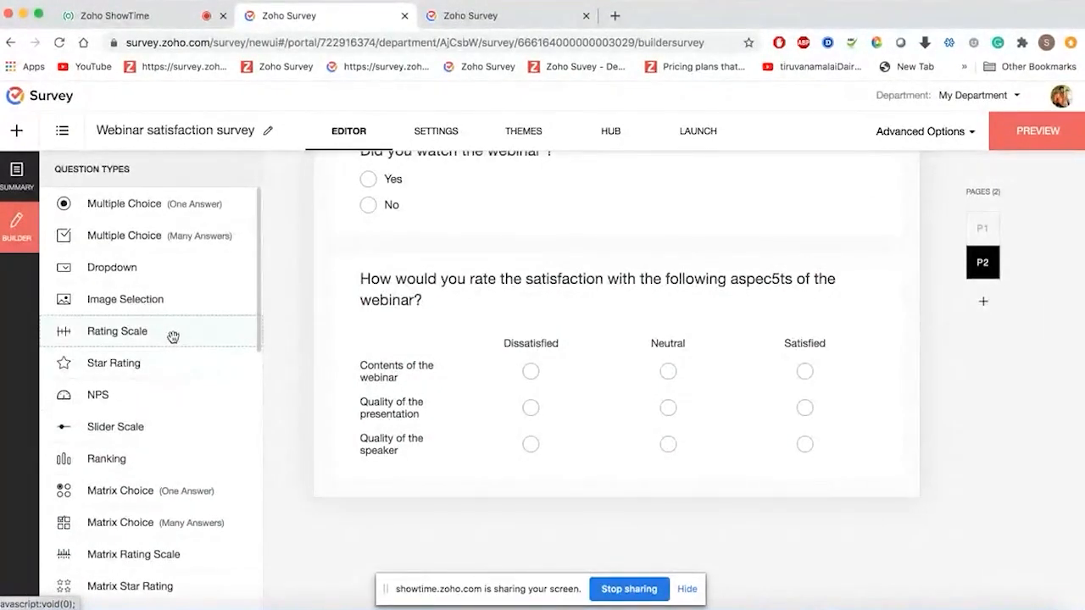
- Add 1–10 rating question 'How was your overall satisfaction with the webinar', labelled Very unsatisfactory/Very satisfactory
{"action": "left_click_drag", "start_coordinate": [173, 336], "coordinate": [528, 517]}
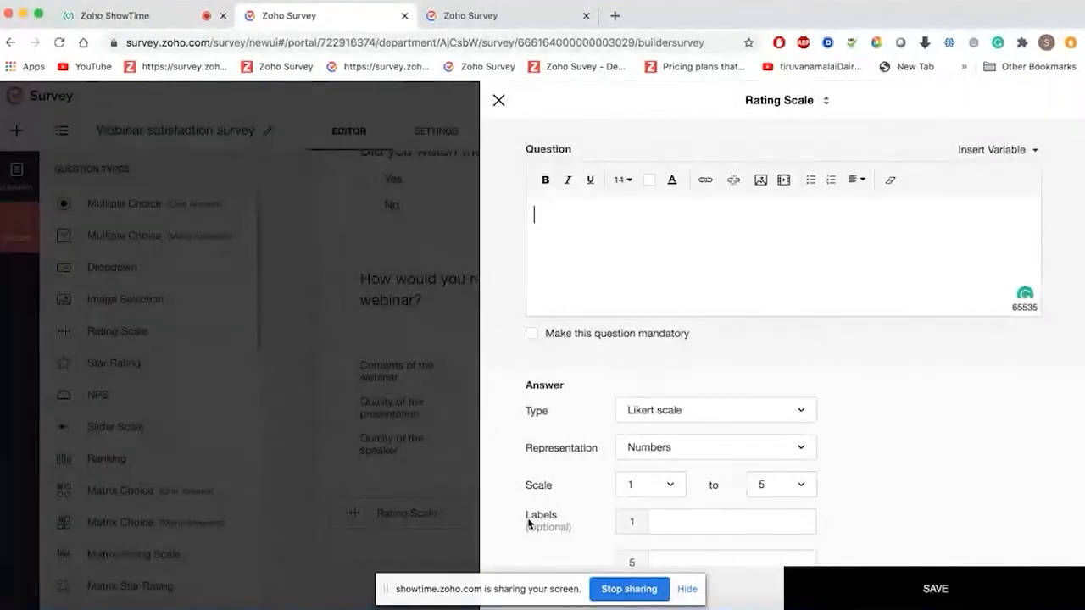
{"action": "type", "text": "How was your over"}
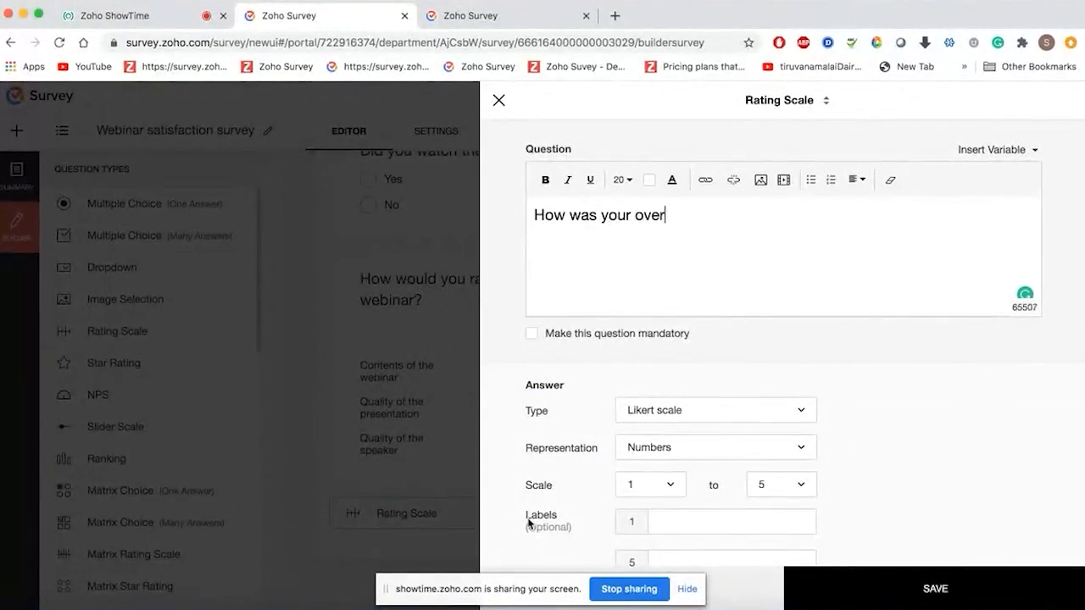
{"action": "type", "text": "all satisf"}
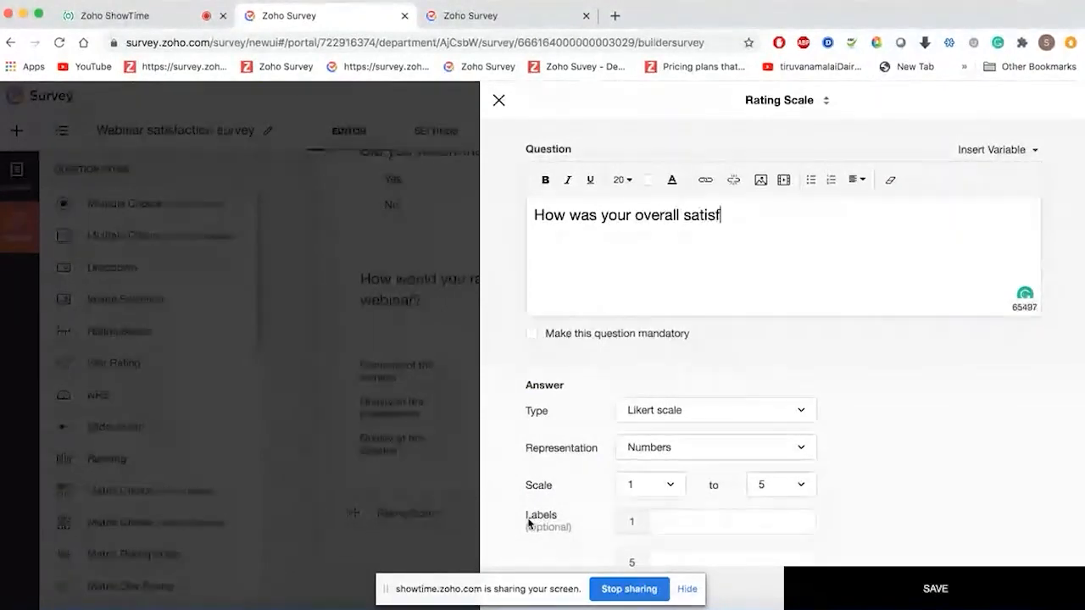
{"action": "type", "text": "action w"}
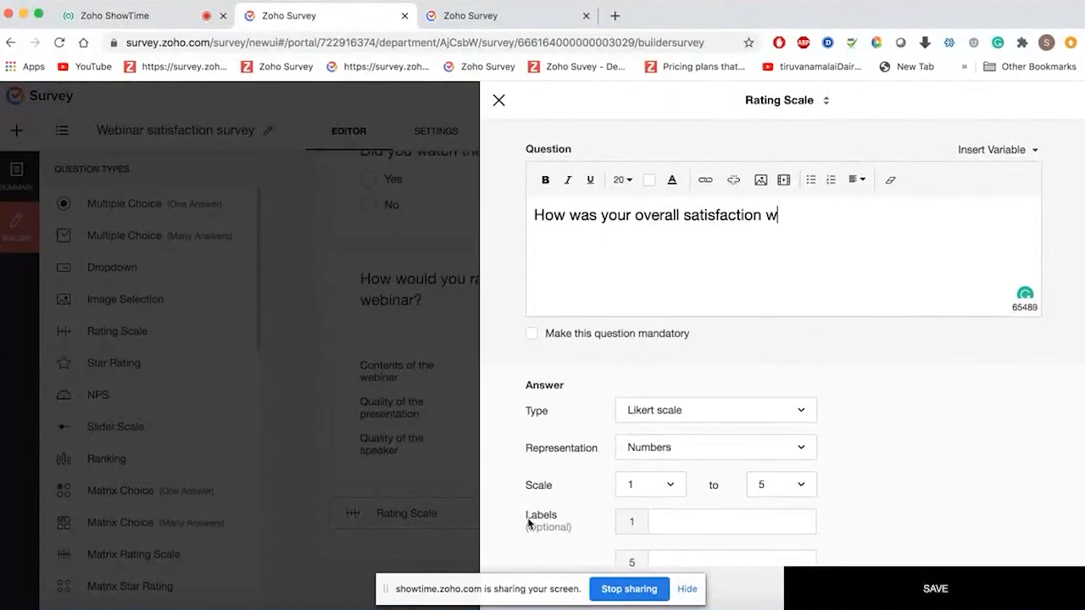
{"action": "type", "text": "ith the webina"}
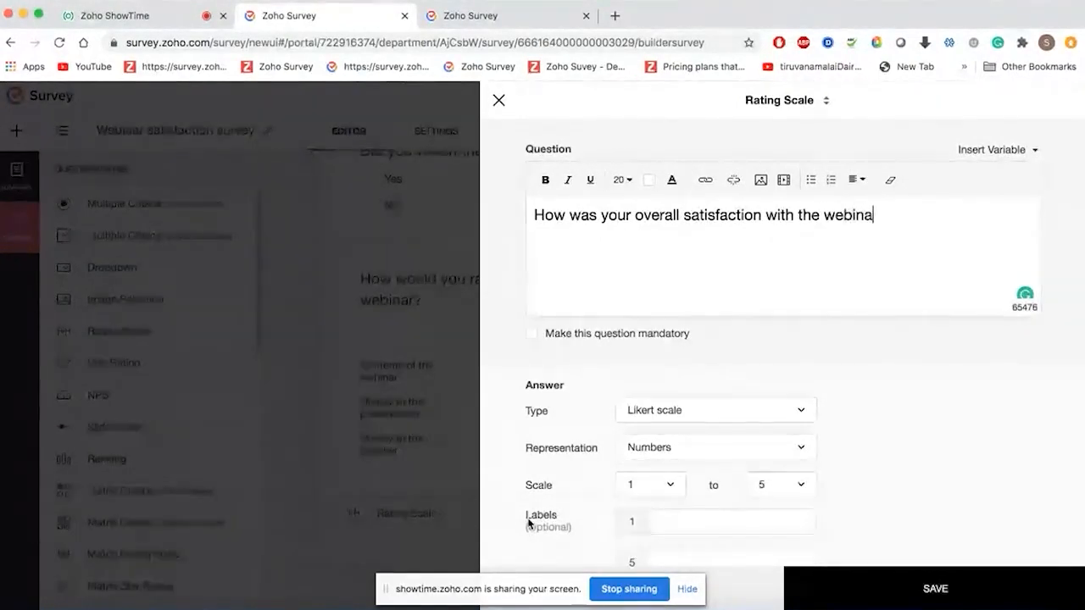
{"action": "type", "text": "r"}
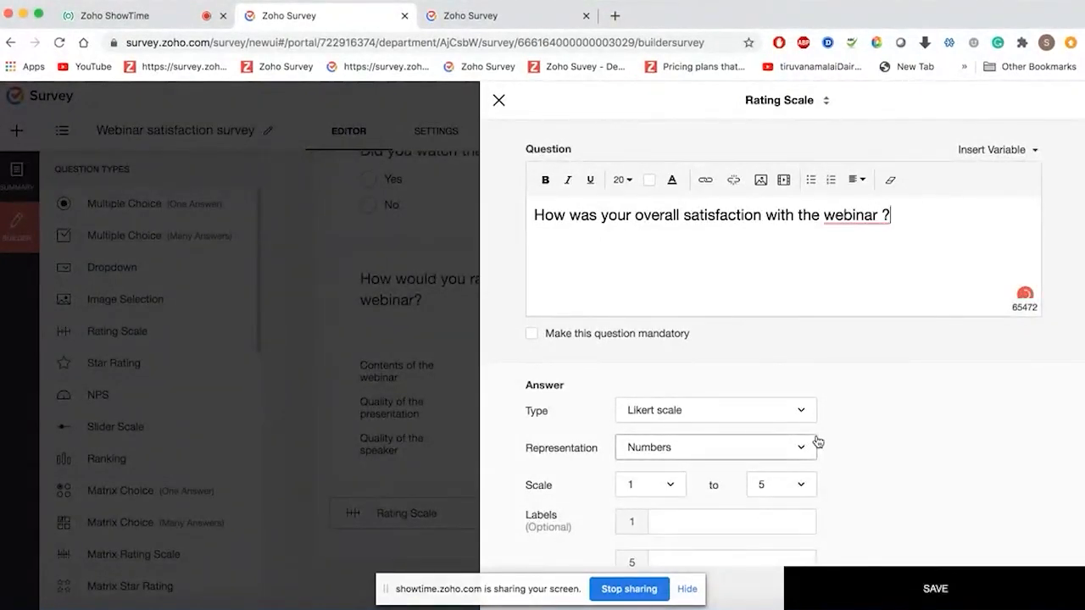
{"action": "scroll", "coordinate": [814, 415], "scroll_direction": "down", "scroll_amount": 2}
{"action": "left_click", "coordinate": [804, 385]}
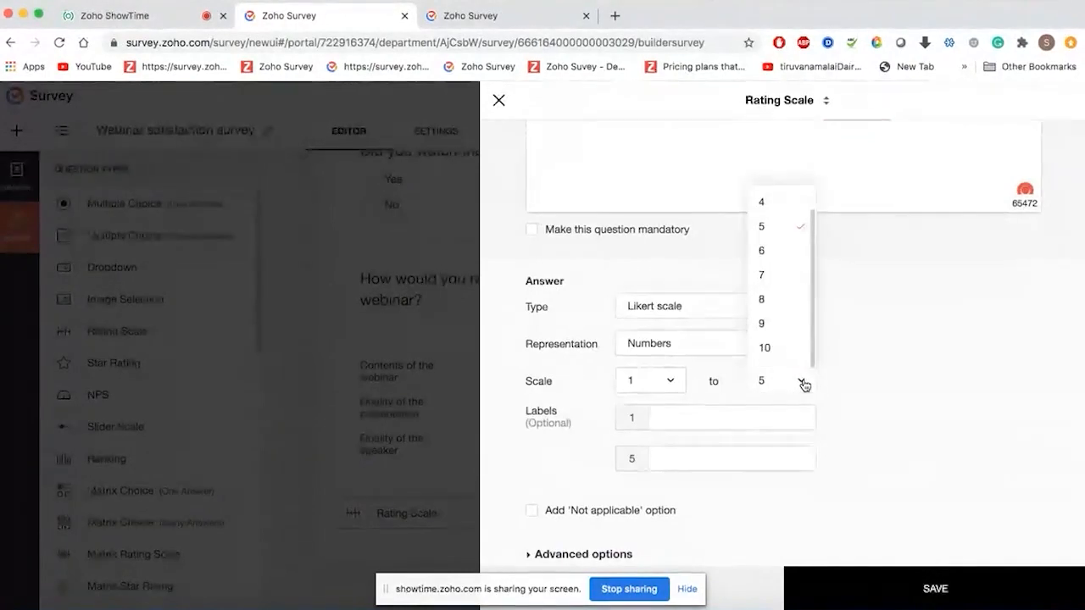
{"action": "left_click", "coordinate": [789, 353]}
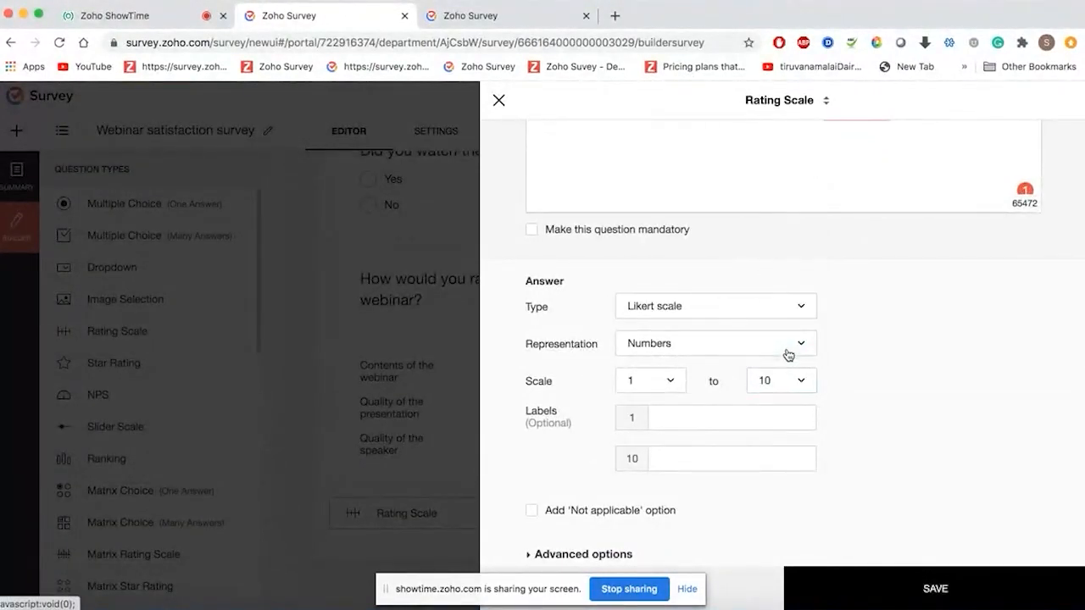
{"action": "left_click", "coordinate": [689, 417]}
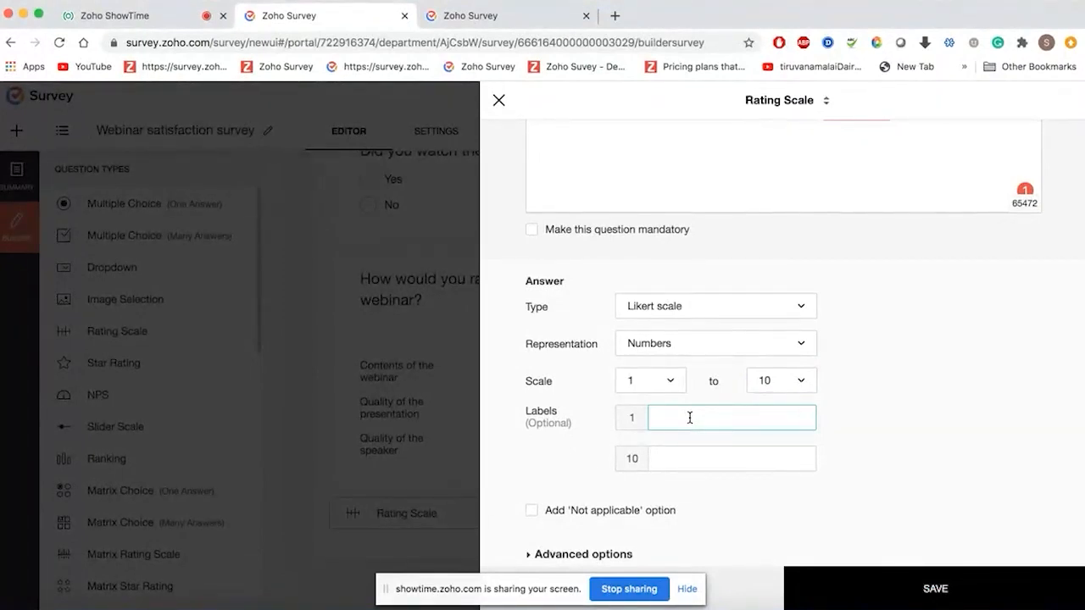
{"action": "type", "text": "Very unsatisfactory"}
{"action": "key", "text": "Tab"}
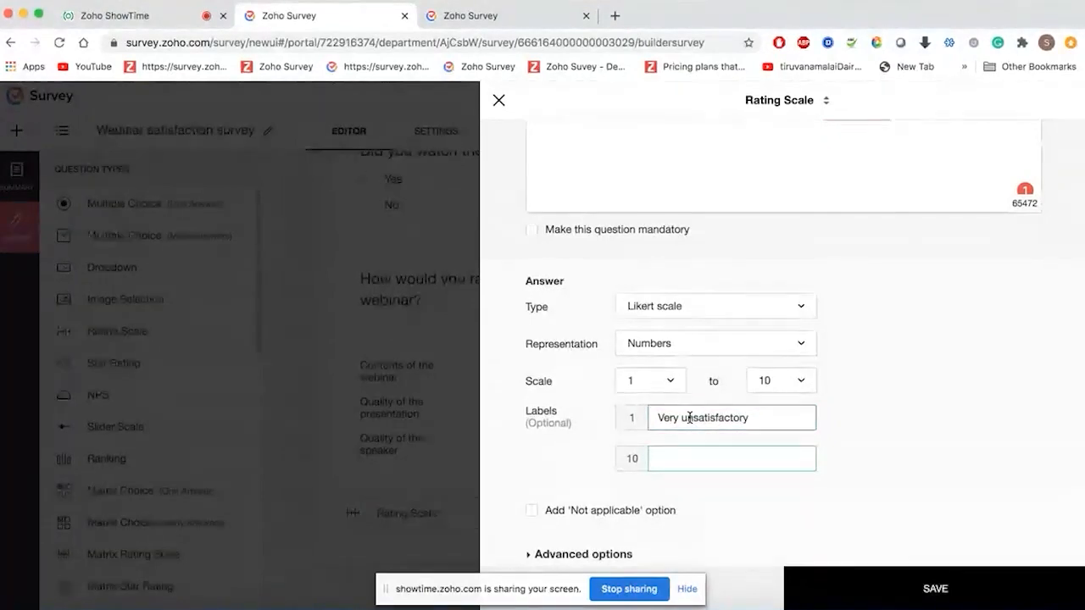
{"action": "type", "text": "Very satisfac"}
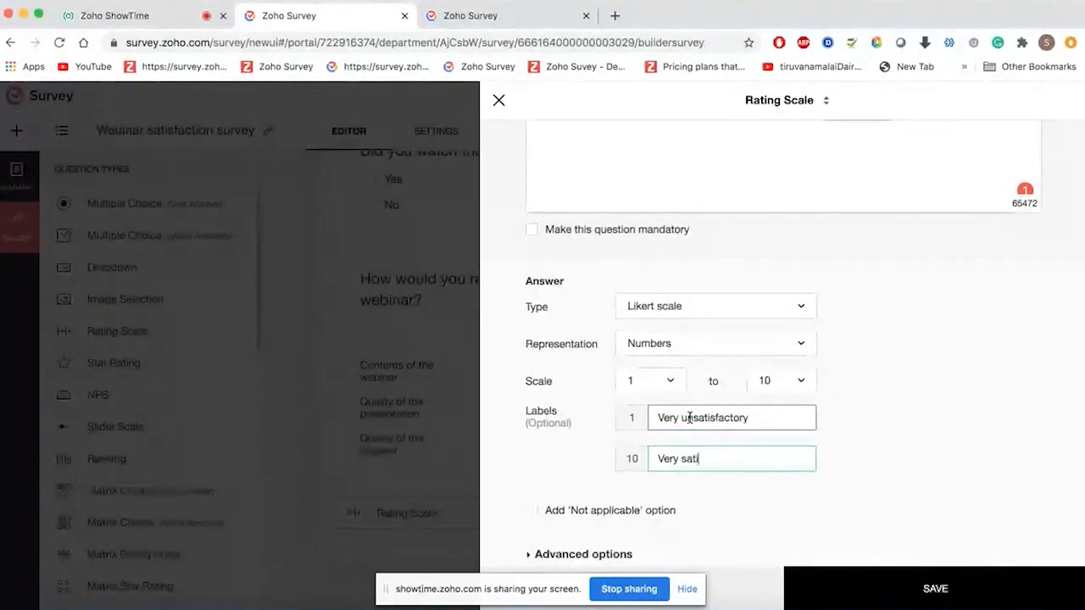
{"action": "type", "text": "tory"}
{"action": "left_click", "coordinate": [924, 587]}
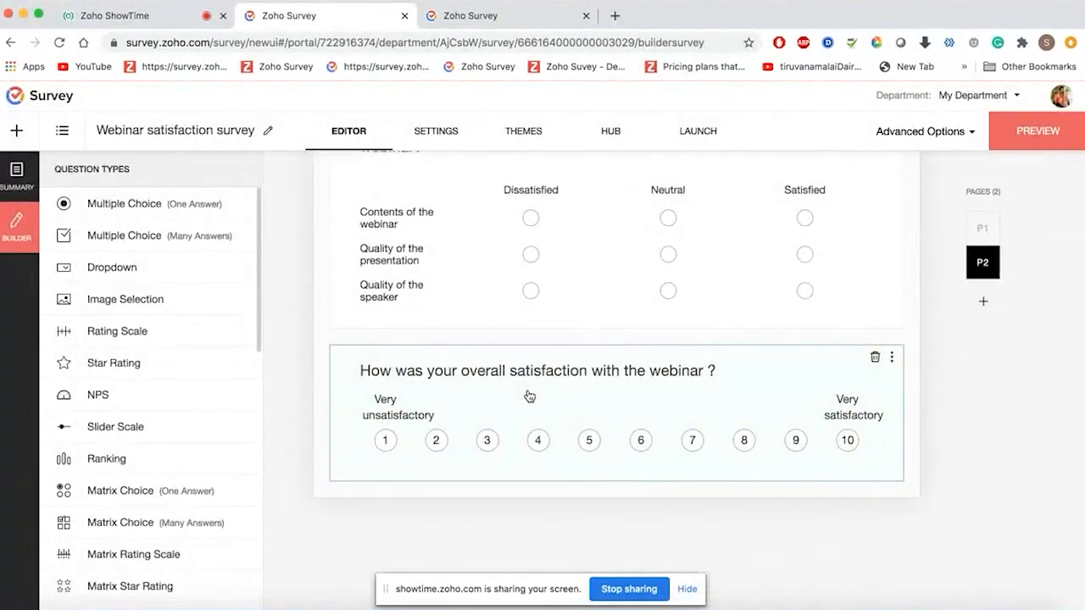
{"action": "scroll", "coordinate": [529, 395], "scroll_direction": "up", "scroll_amount": 2}
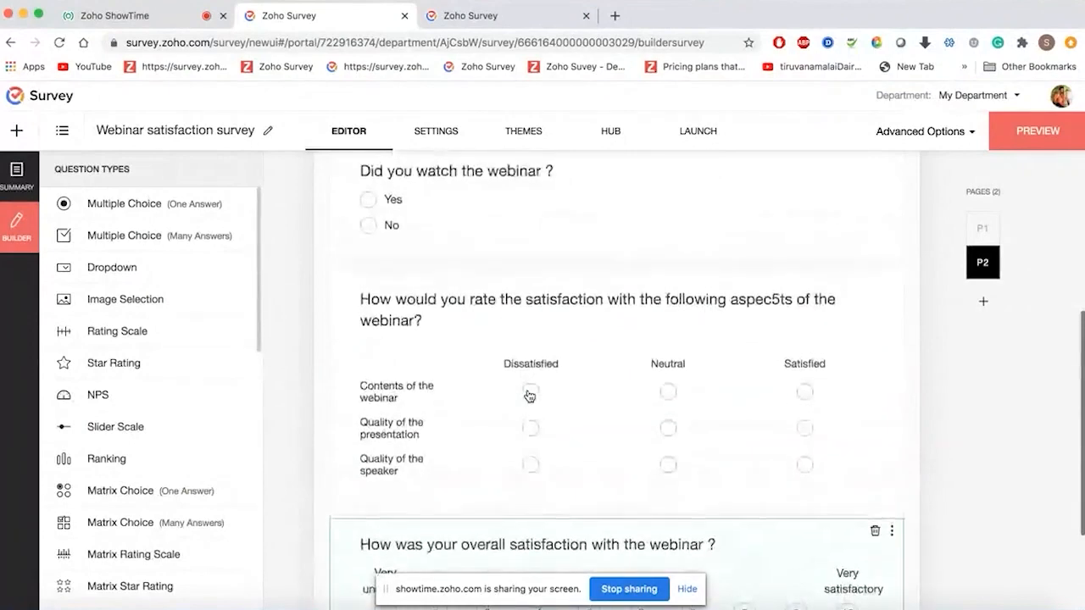
{"action": "scroll", "coordinate": [529, 396], "scroll_direction": "down", "scroll_amount": 3}
{"action": "scroll", "coordinate": [528, 395], "scroll_direction": "up", "scroll_amount": 4}
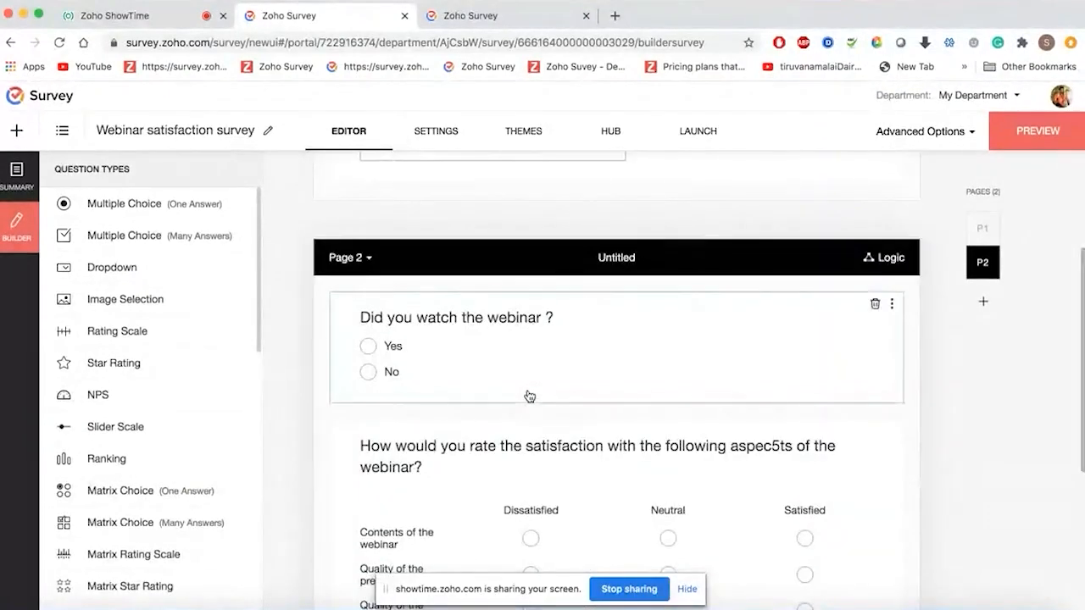
{"action": "scroll", "coordinate": [529, 396], "scroll_direction": "down", "scroll_amount": 4}
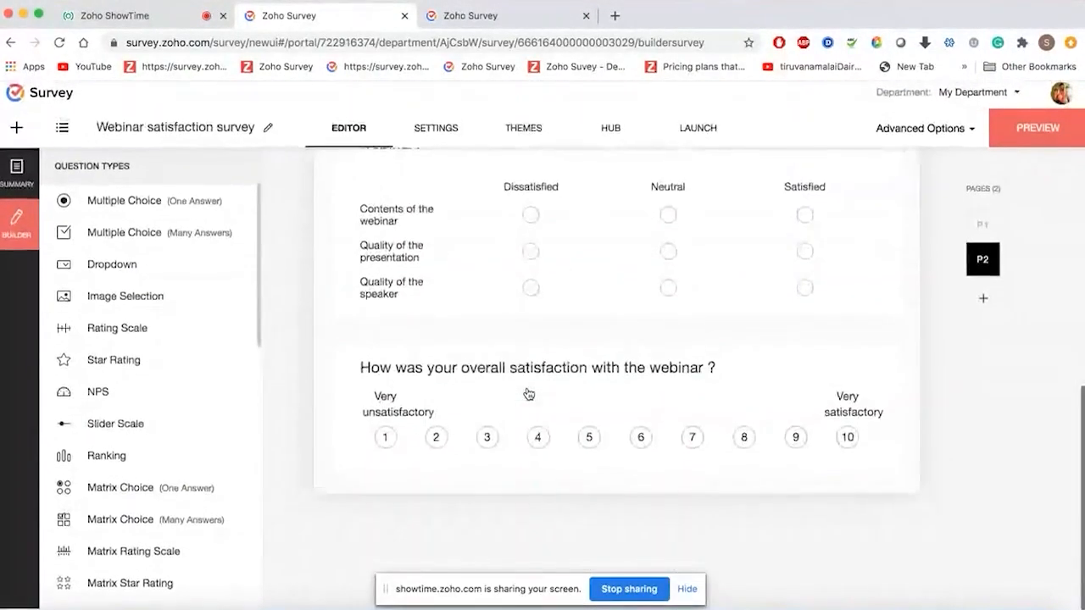
- Create an untitled Page 3 with the default page information
{"action": "left_click", "coordinate": [985, 304]}
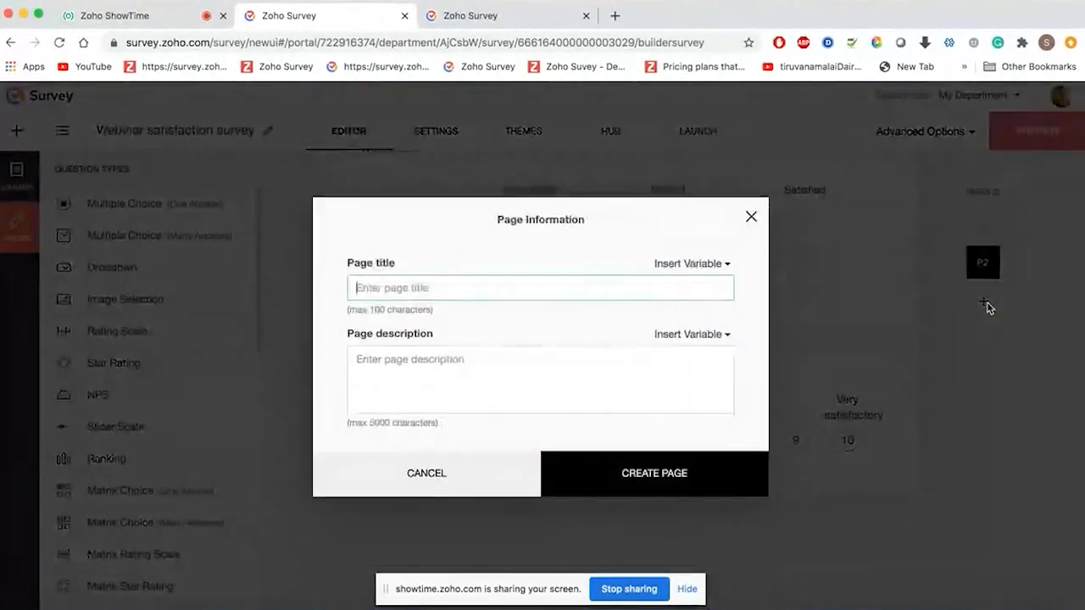
{"action": "left_click", "coordinate": [644, 487]}
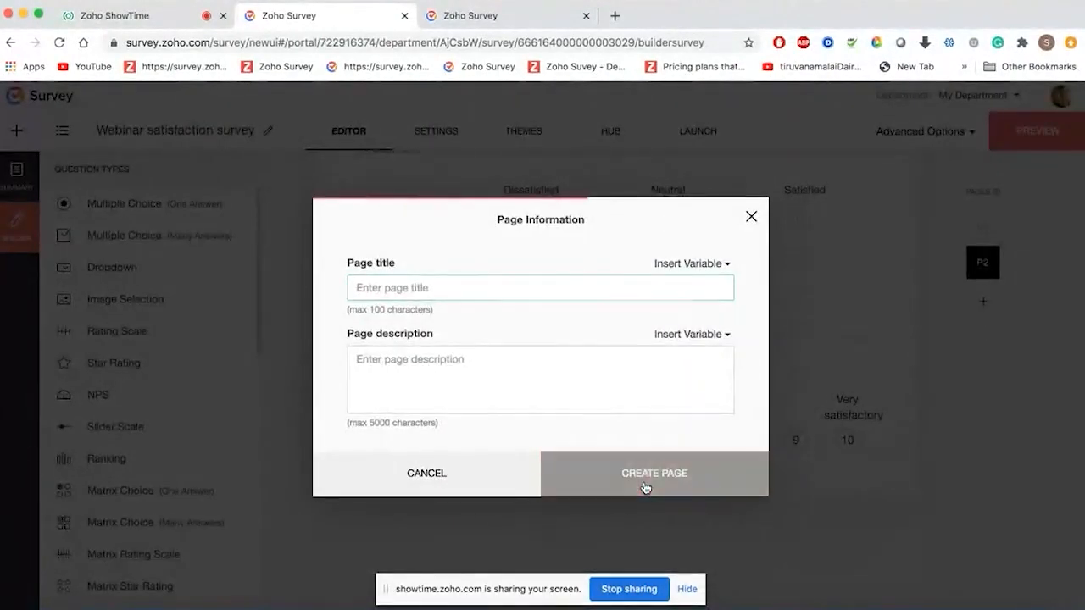
{"action": "scroll", "coordinate": [126, 419], "scroll_direction": "down", "scroll_amount": 4}
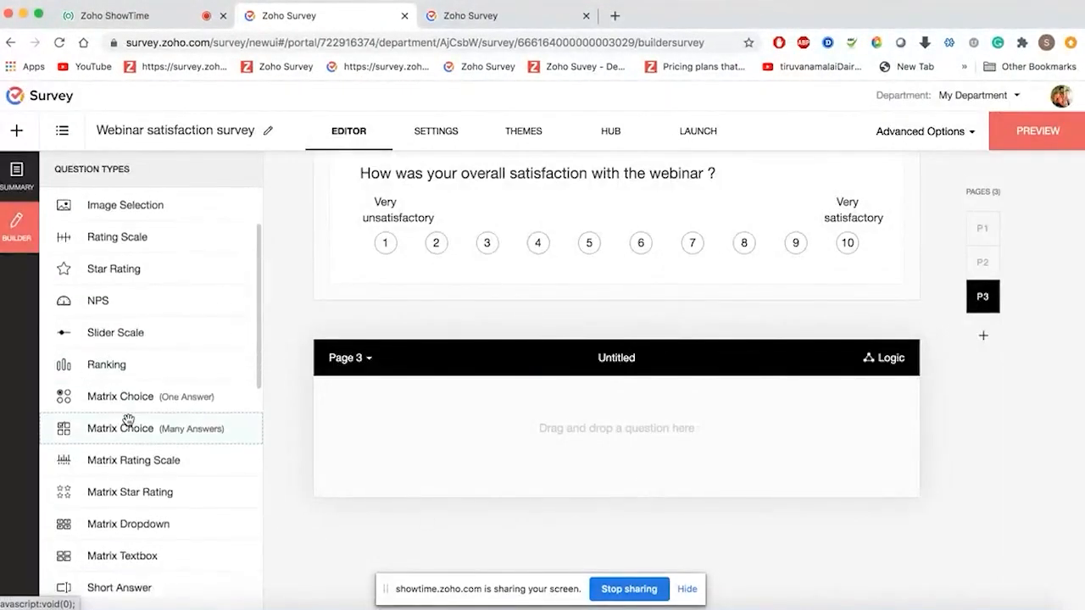
{"action": "scroll", "coordinate": [128, 419], "scroll_direction": "down", "scroll_amount": 4}
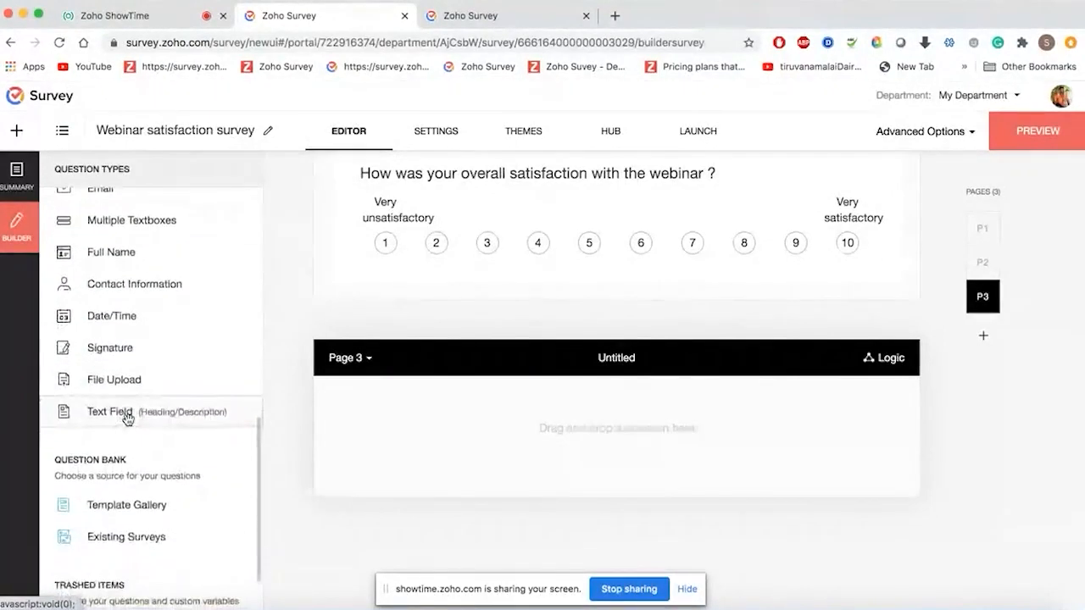
{"action": "scroll", "coordinate": [127, 421], "scroll_direction": "up", "scroll_amount": 2}
{"action": "scroll", "coordinate": [127, 421], "scroll_direction": "up", "scroll_amount": 1}
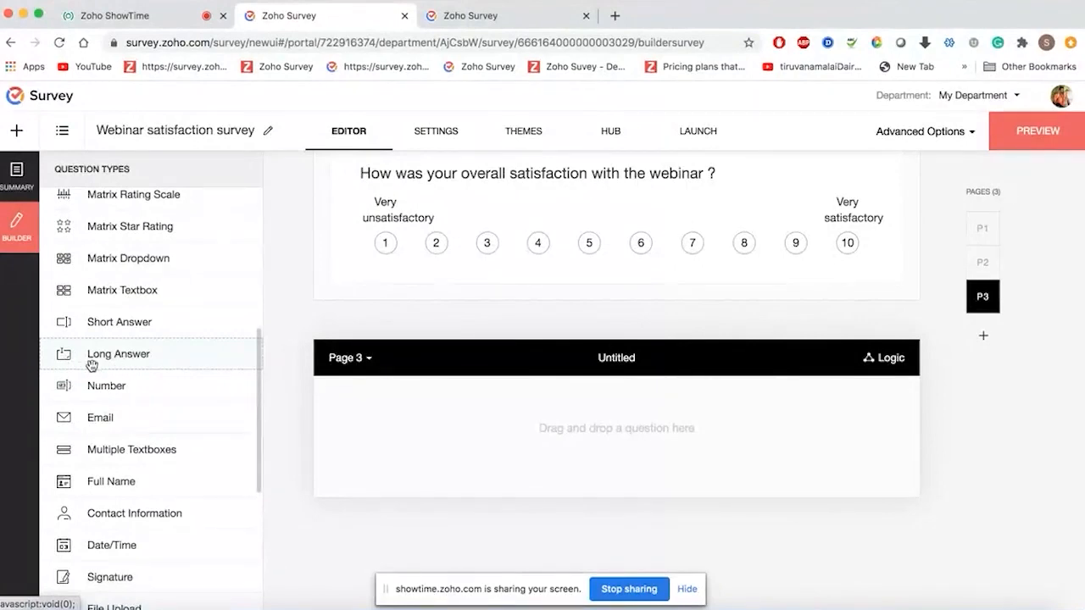
- Add long-answer question 'Any suggestions?', removing the space before the question mark
{"action": "left_click_drag", "start_coordinate": [111, 358], "coordinate": [467, 435]}
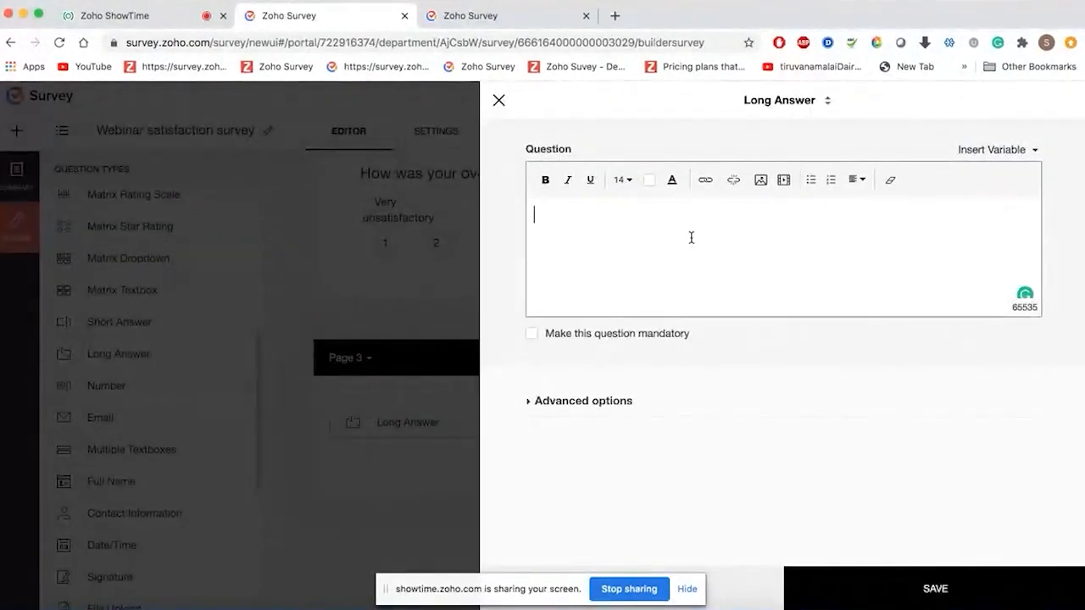
{"action": "type", "text": "Any "}
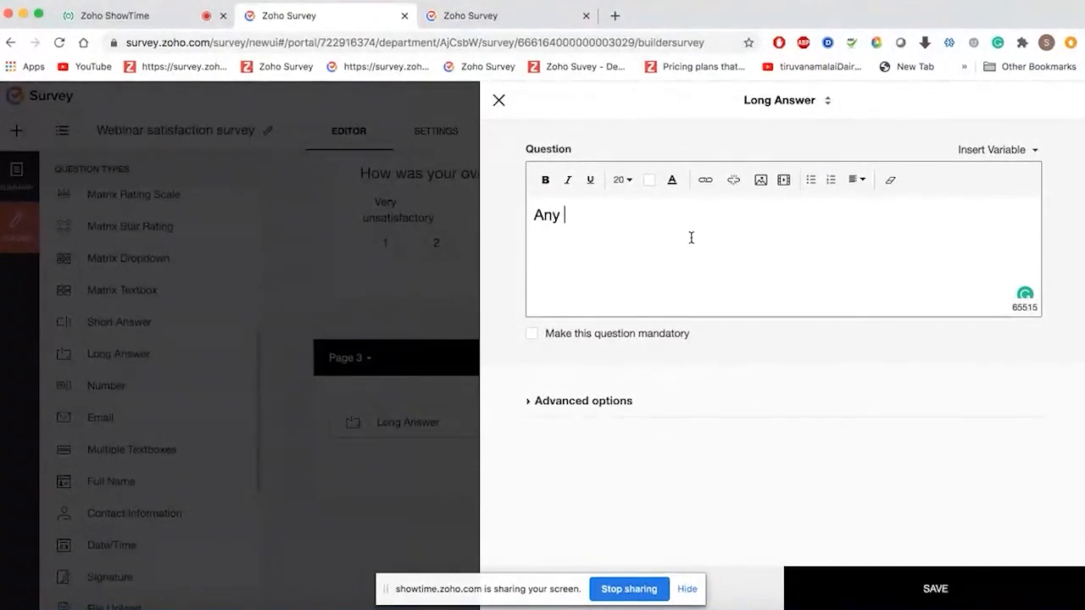
{"action": "type", "text": "suggestions ?"}
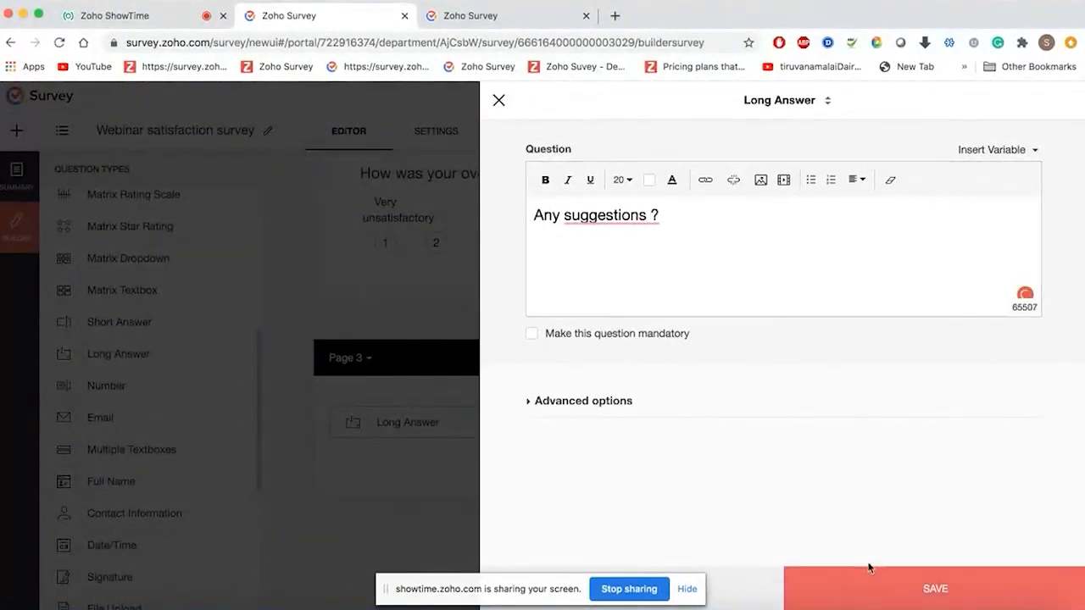
{"action": "mouse_move", "coordinate": [612, 222]}
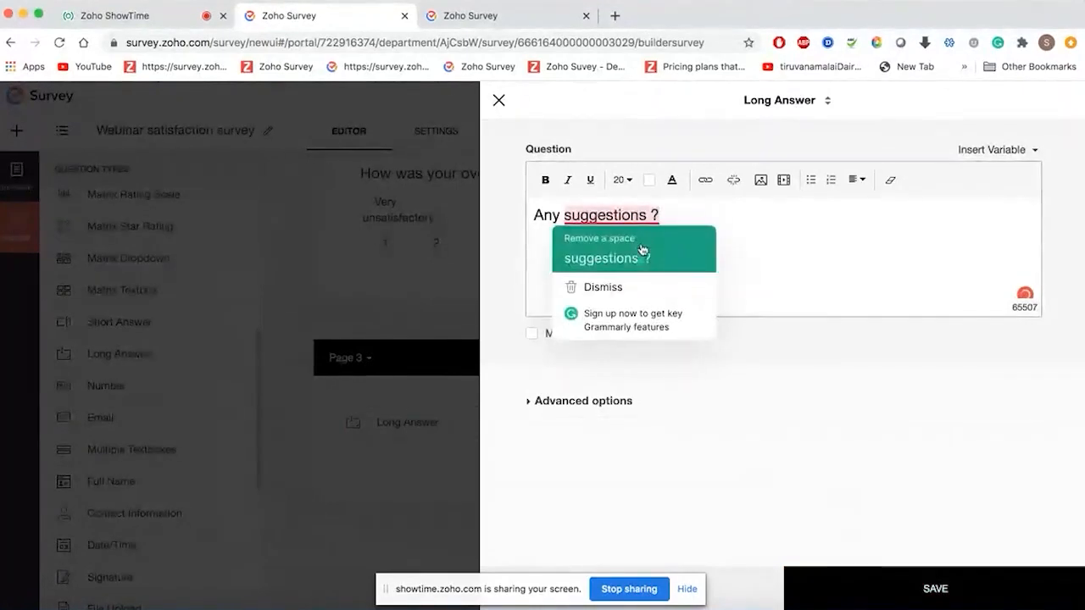
{"action": "left_click", "coordinate": [640, 254]}
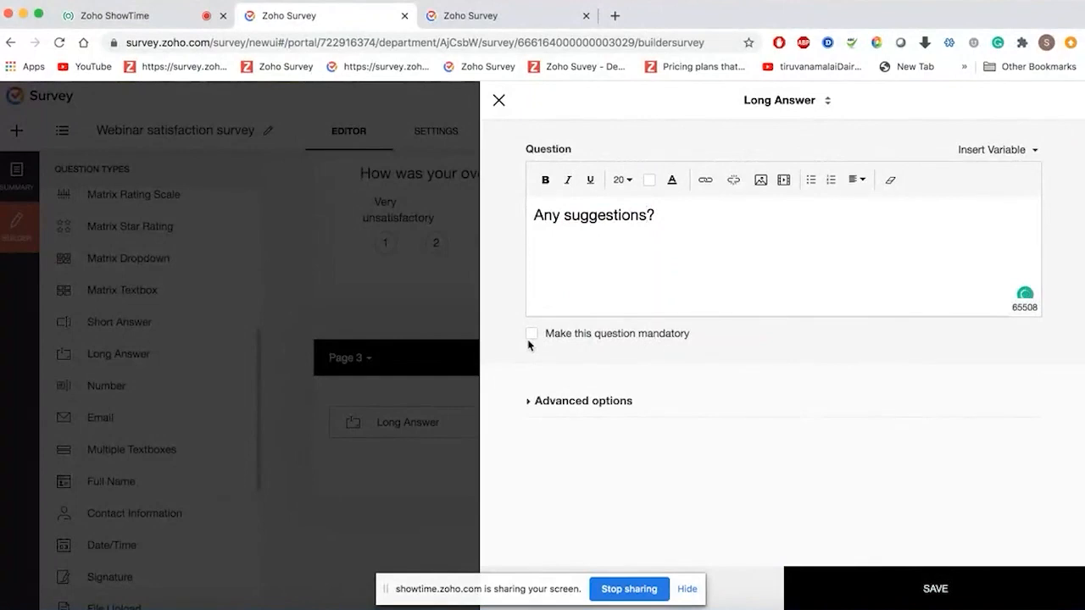
{"action": "left_click", "coordinate": [812, 586]}
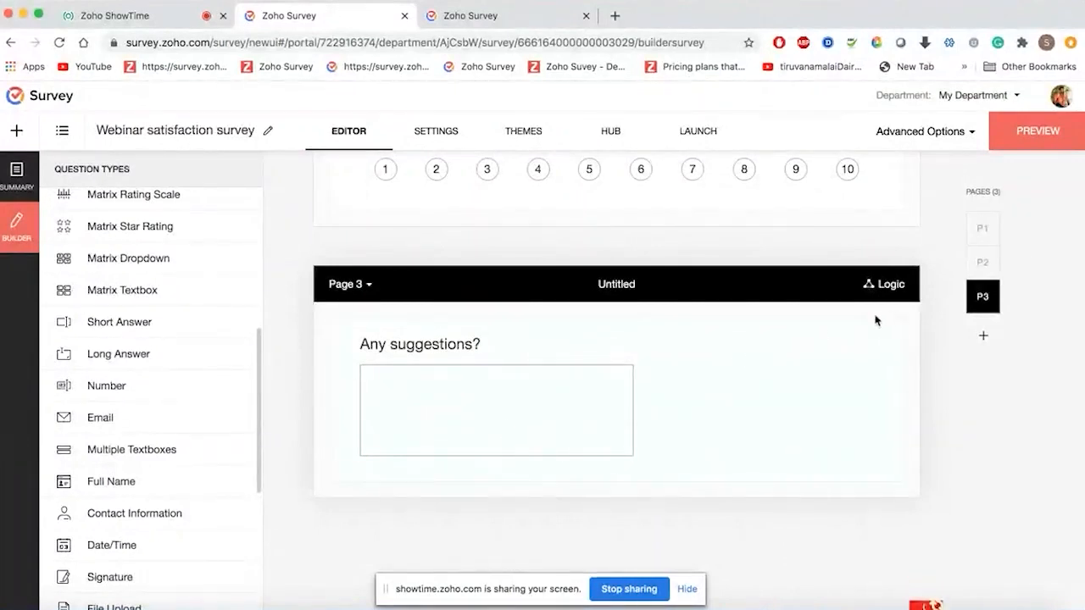
{"action": "left_click", "coordinate": [892, 331]}
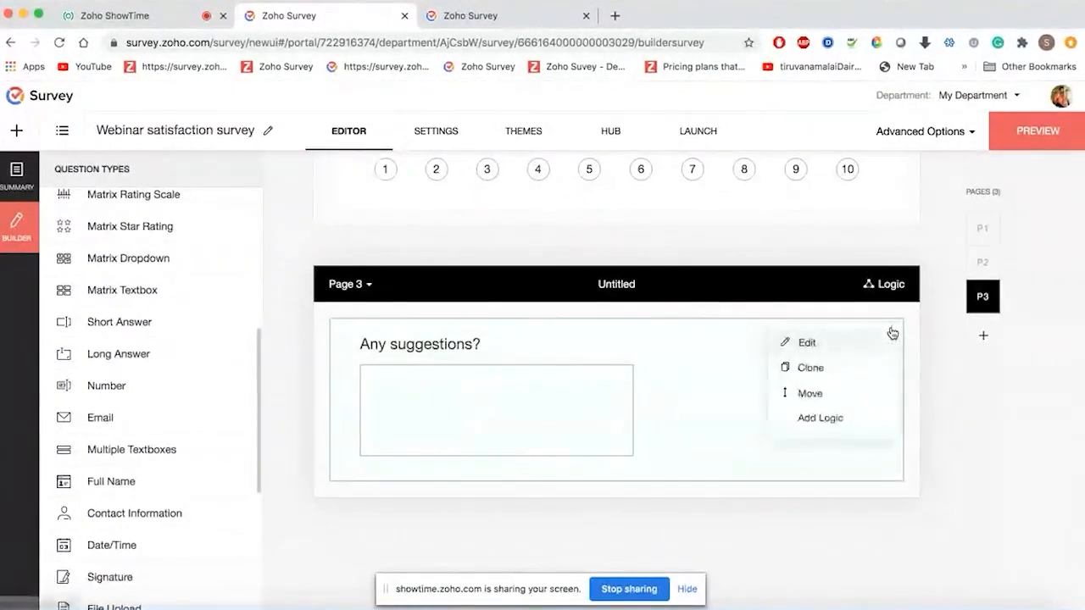
- Edit the Any suggestions? question to use an 80-character-wide answer box
{"action": "left_click", "coordinate": [819, 344]}
{"action": "scroll", "coordinate": [732, 401], "scroll_direction": "down", "scroll_amount": 1}
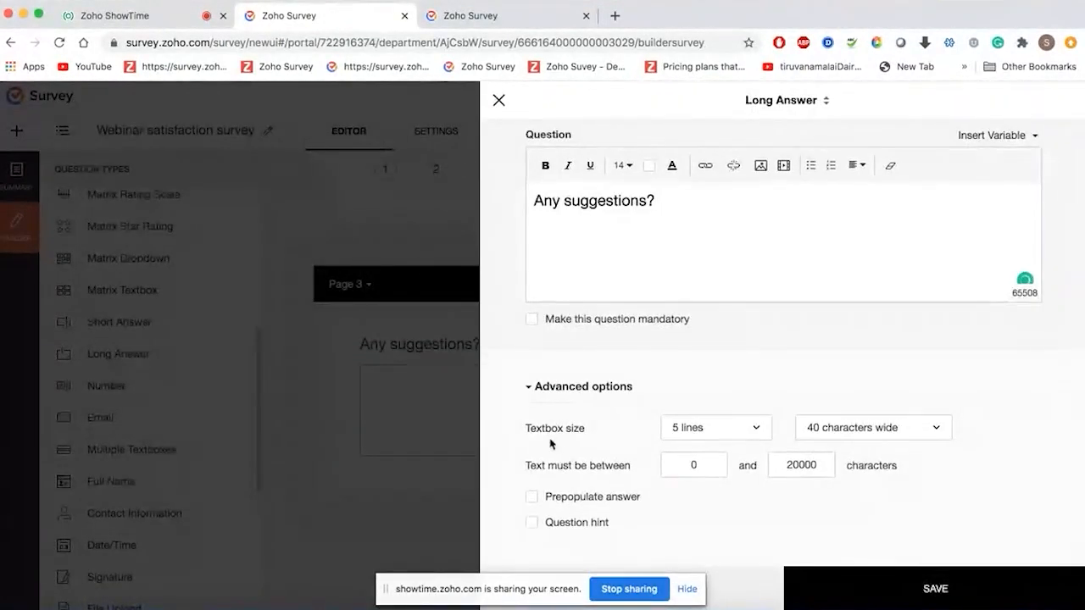
{"action": "left_click", "coordinate": [879, 430]}
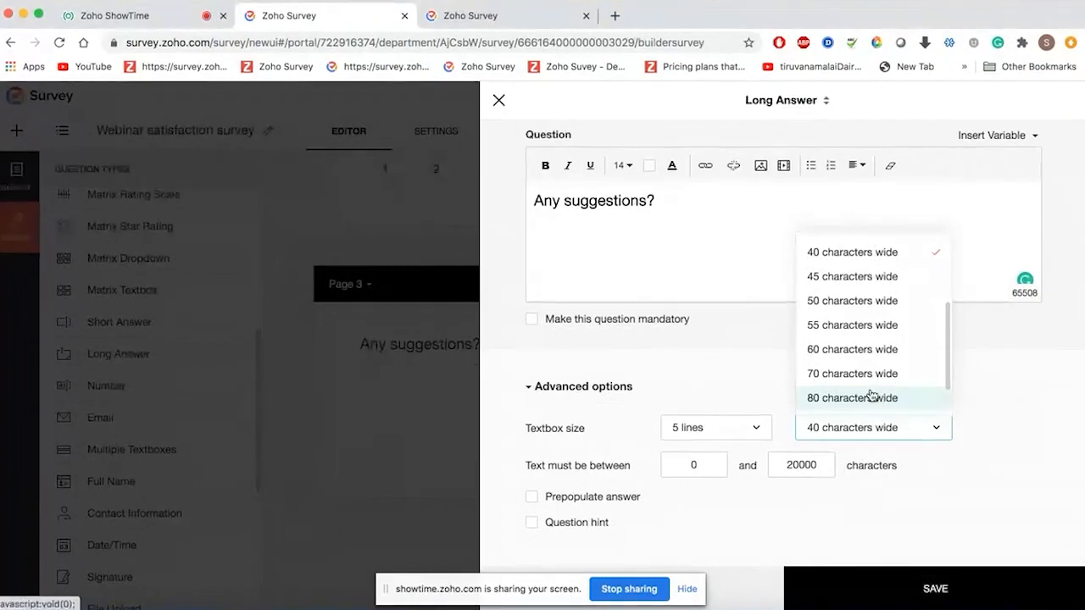
{"action": "left_click", "coordinate": [864, 398]}
{"action": "left_click", "coordinate": [900, 587]}
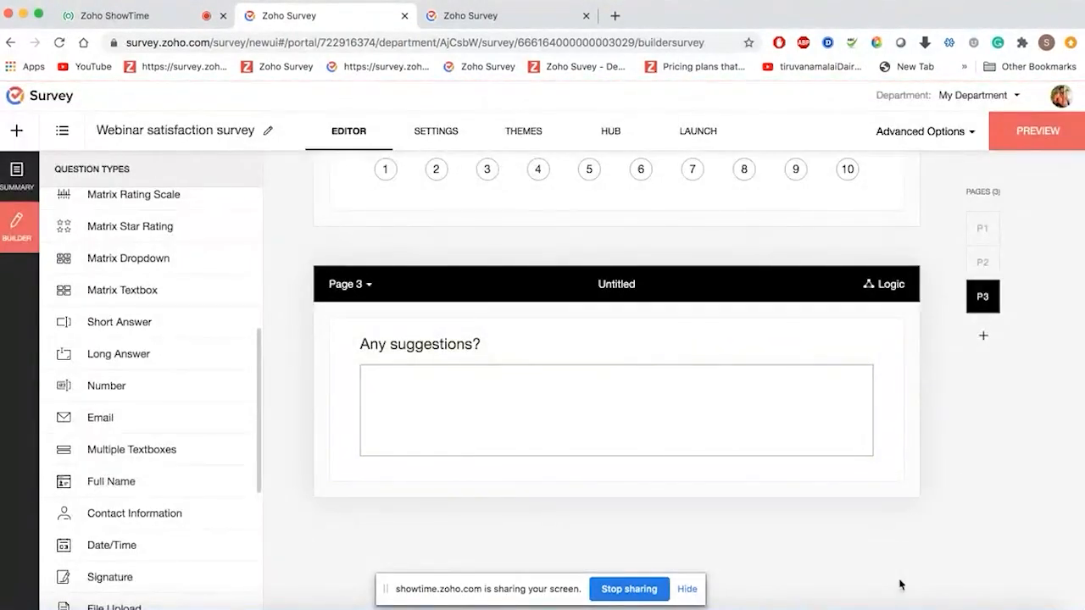
{"action": "left_click", "coordinate": [693, 591]}
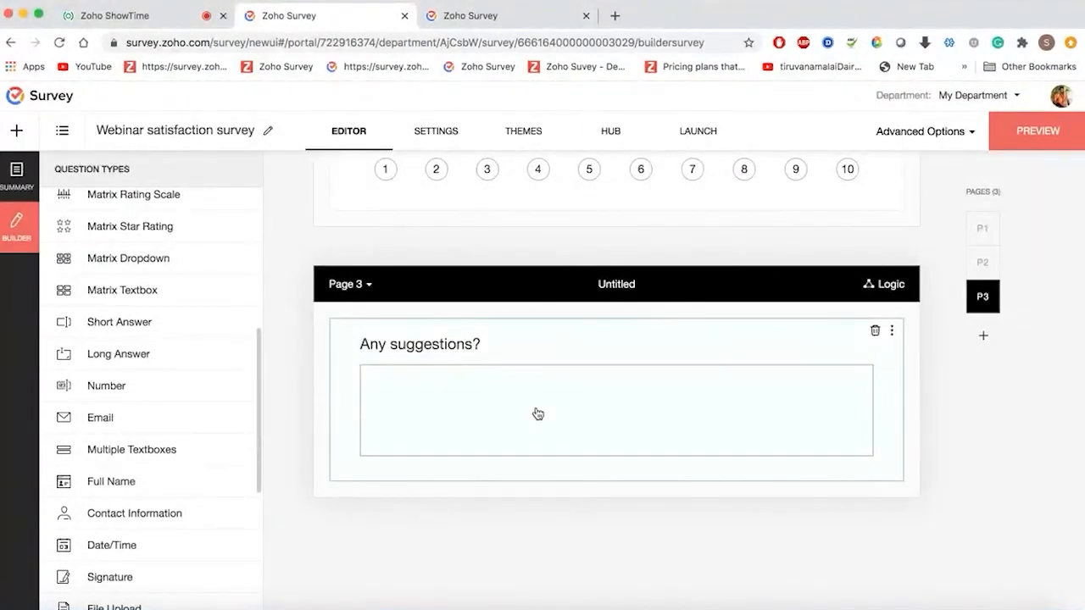
{"action": "scroll", "coordinate": [537, 414], "scroll_direction": "up", "scroll_amount": 3}
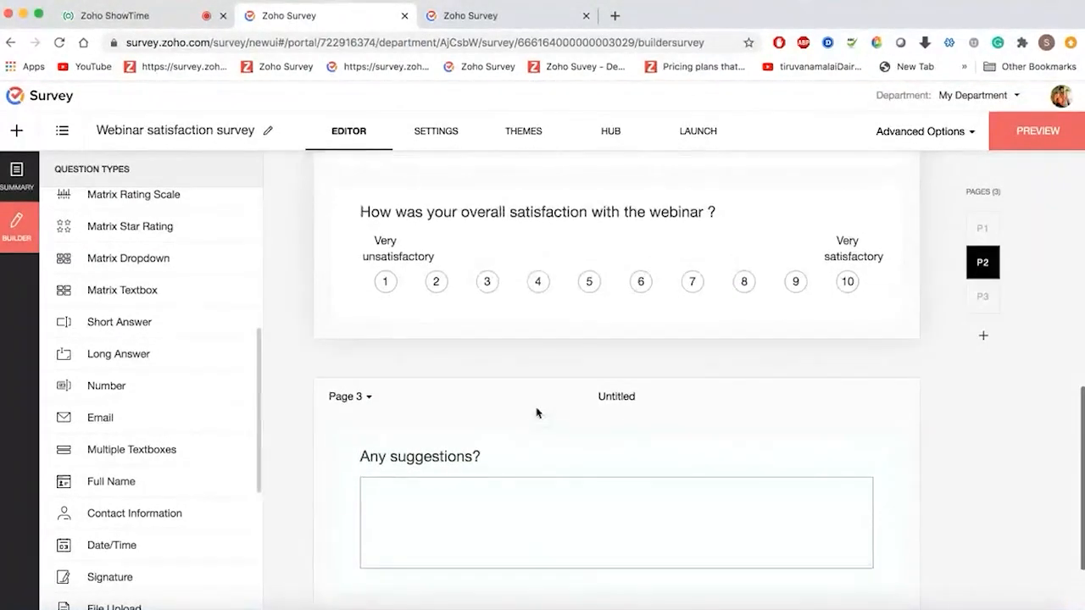
{"action": "scroll", "coordinate": [535, 413], "scroll_direction": "down", "scroll_amount": 2}
{"action": "scroll", "coordinate": [536, 412], "scroll_direction": "up", "scroll_amount": 10}
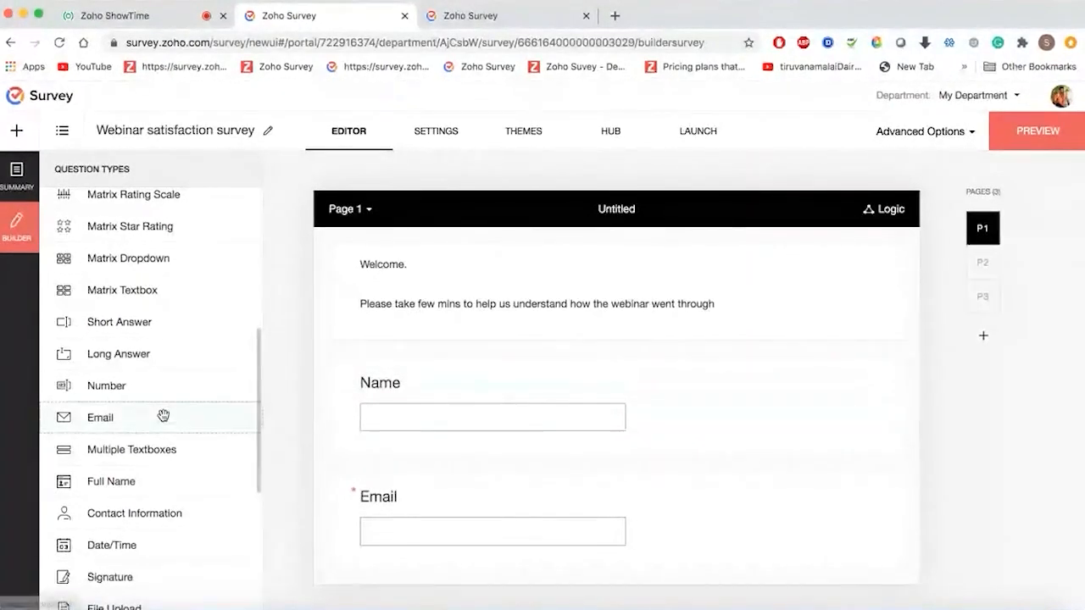
{"action": "scroll", "coordinate": [161, 414], "scroll_direction": "down", "scroll_amount": 5}
{"action": "scroll", "coordinate": [162, 414], "scroll_direction": "up", "scroll_amount": 6}
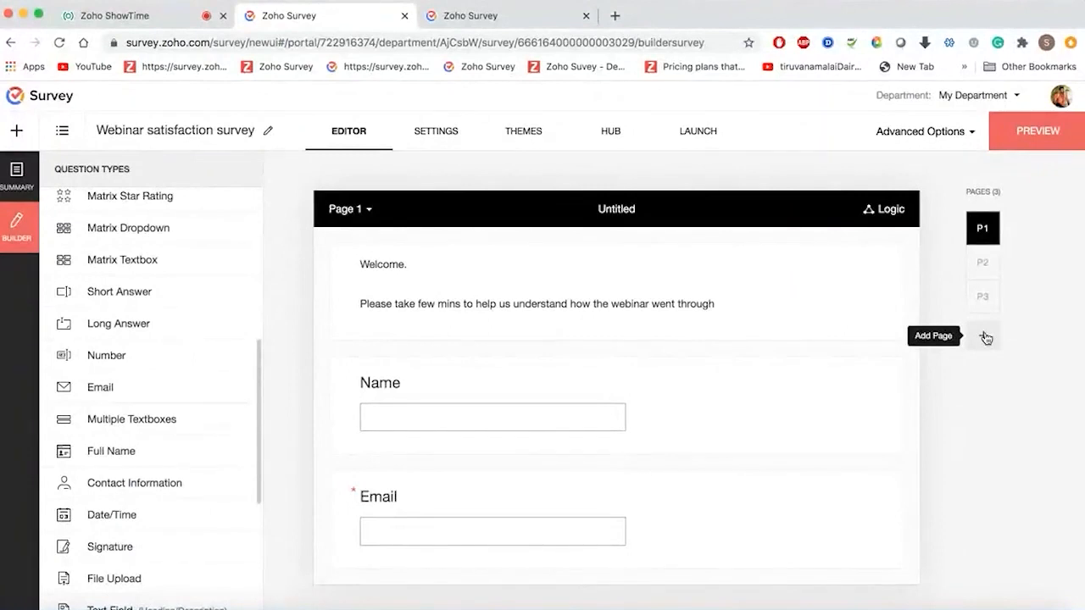
{"action": "scroll", "coordinate": [857, 514], "scroll_direction": "down", "scroll_amount": 4}
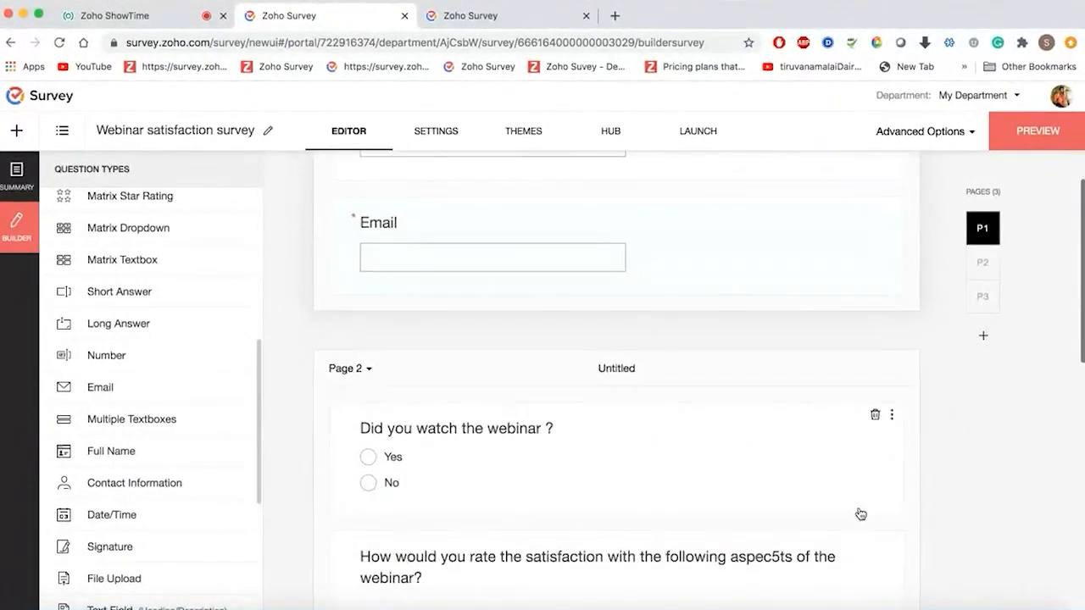
{"action": "scroll", "coordinate": [860, 514], "scroll_direction": "down", "scroll_amount": 1}
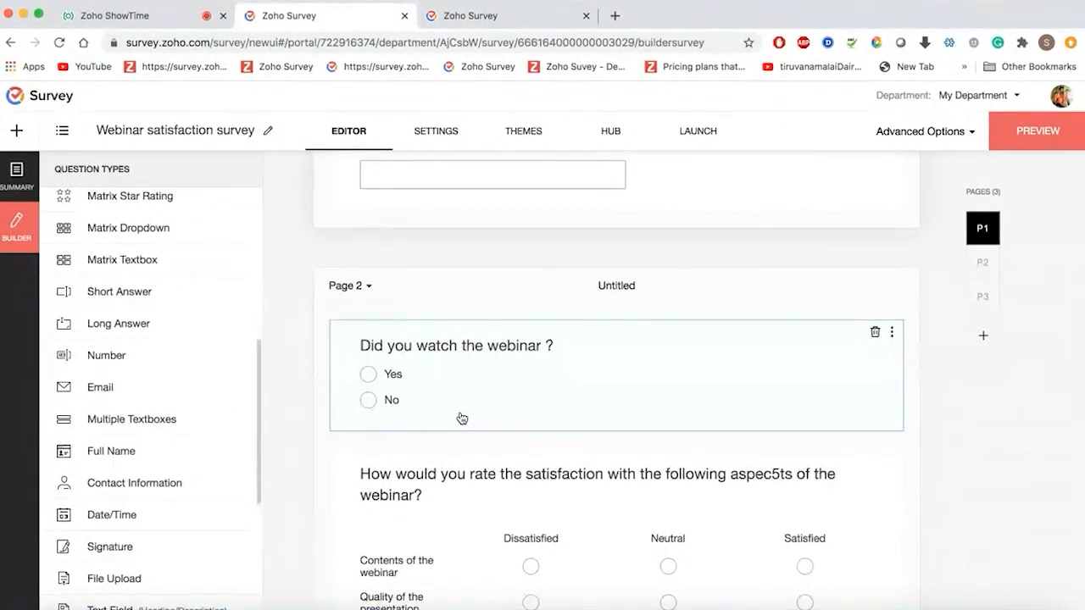
{"action": "scroll", "coordinate": [461, 393], "scroll_direction": "up", "scroll_amount": 4}
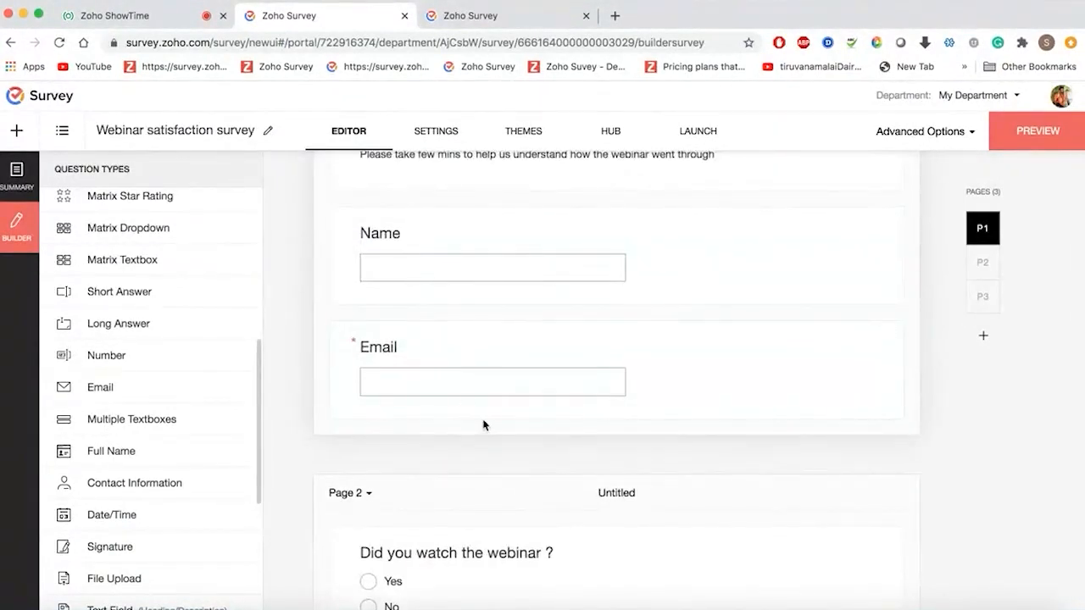
{"action": "scroll", "coordinate": [484, 424], "scroll_direction": "down", "scroll_amount": 2}
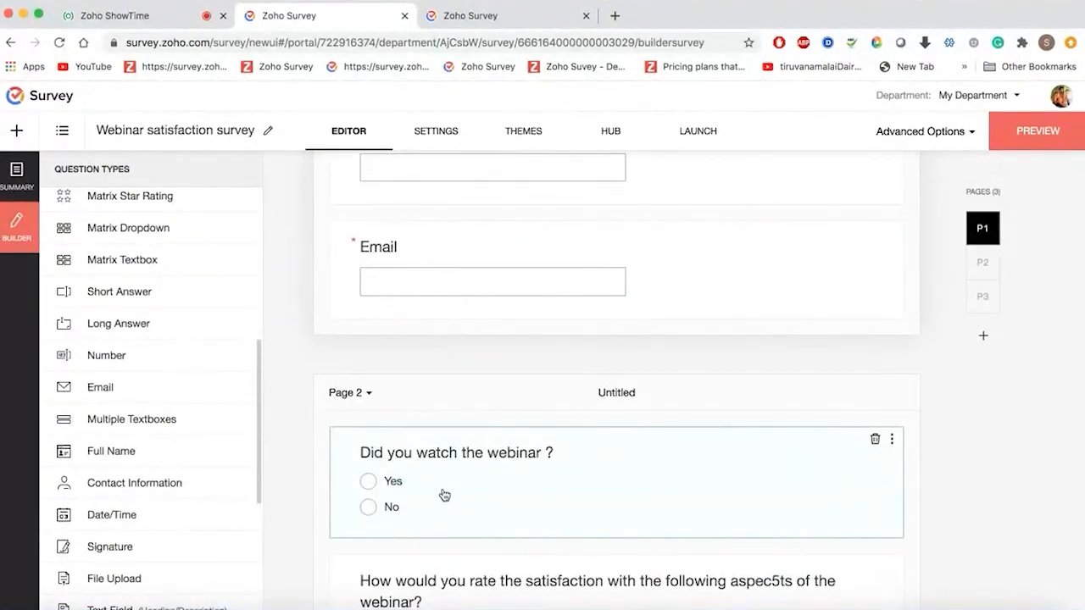
- Move 'Did you watch the webinar ?' from Page 2 to Page 1, right after the Email question
{"action": "left_click", "coordinate": [892, 440]}
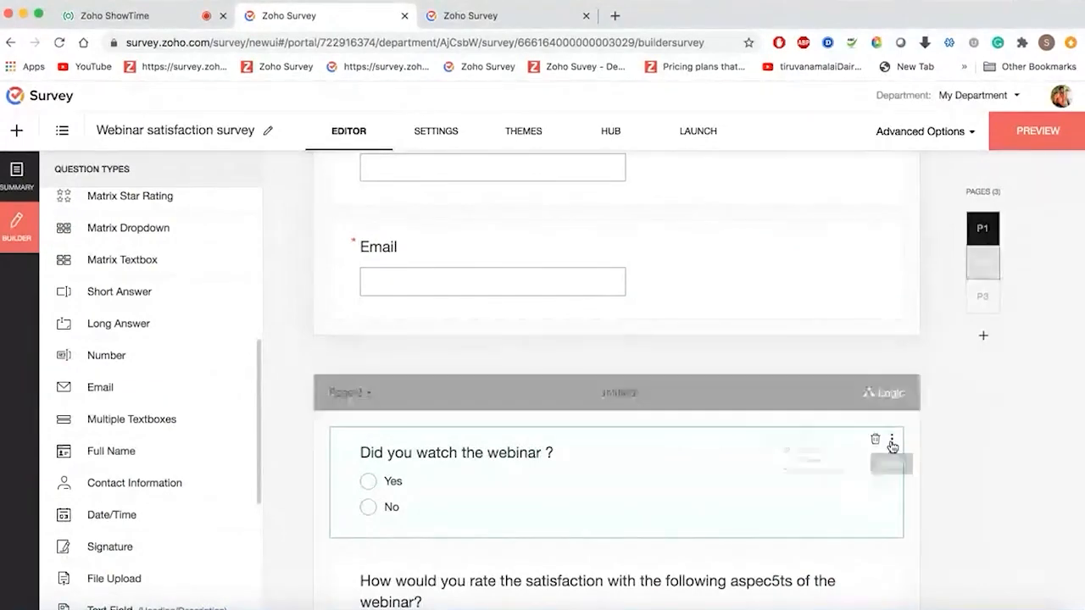
{"action": "left_click", "coordinate": [811, 502]}
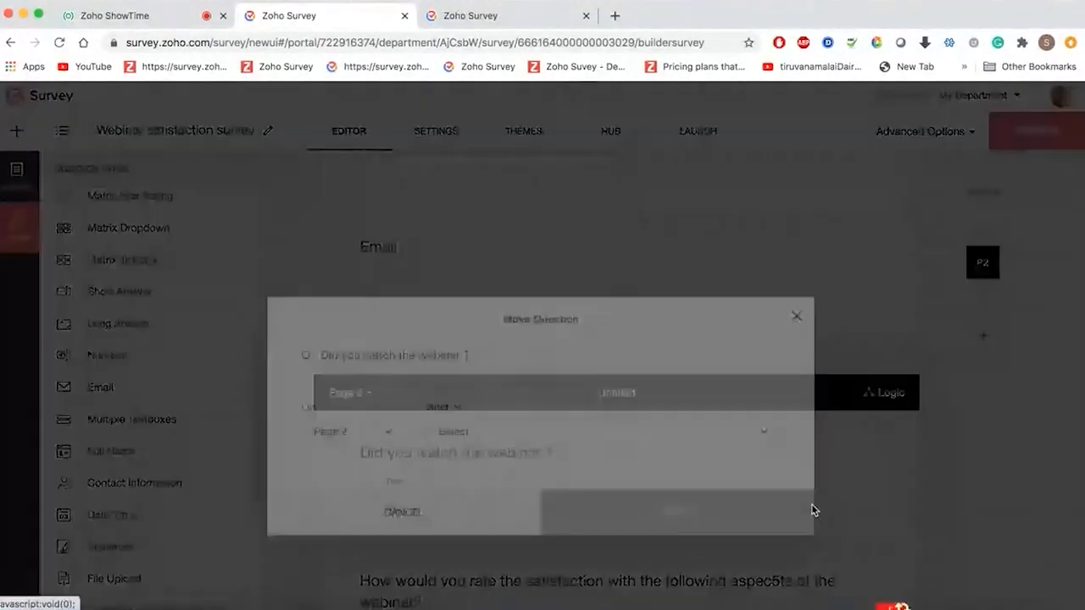
{"action": "left_click", "coordinate": [376, 363]}
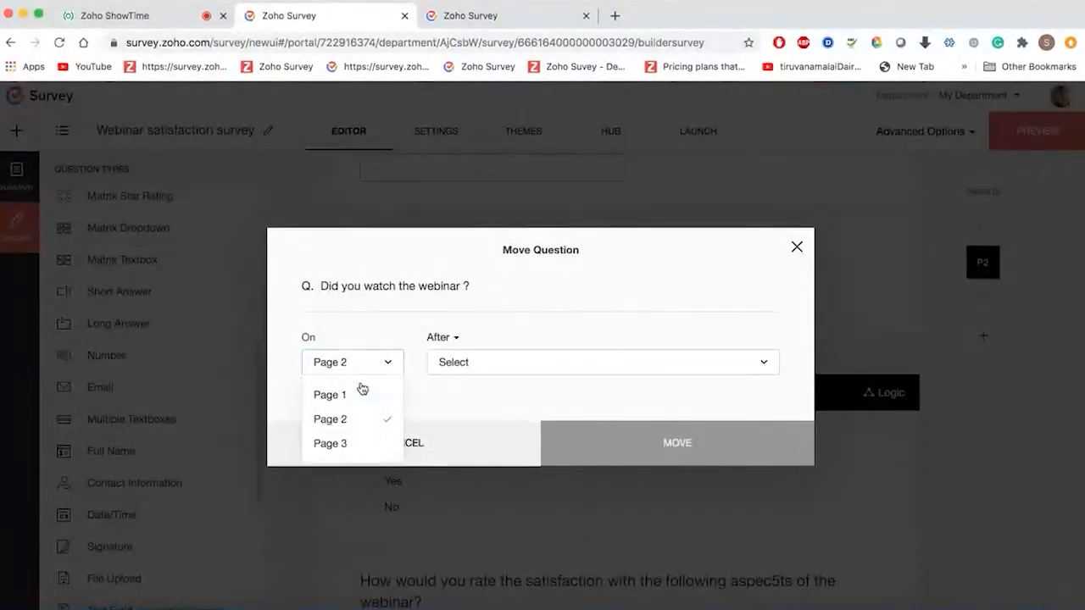
{"action": "left_click", "coordinate": [330, 395]}
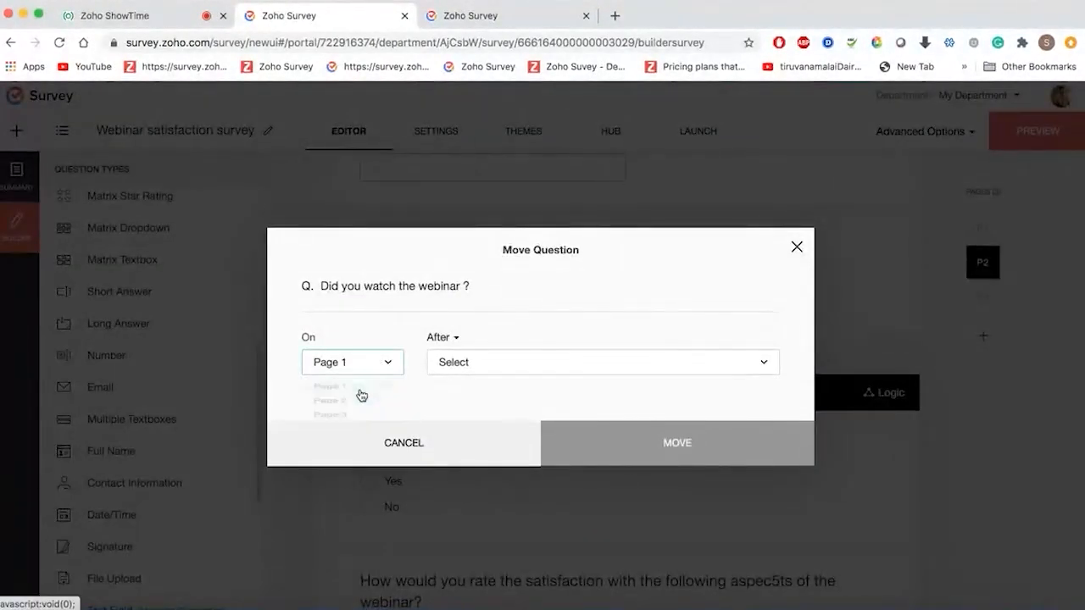
{"action": "left_click", "coordinate": [504, 366]}
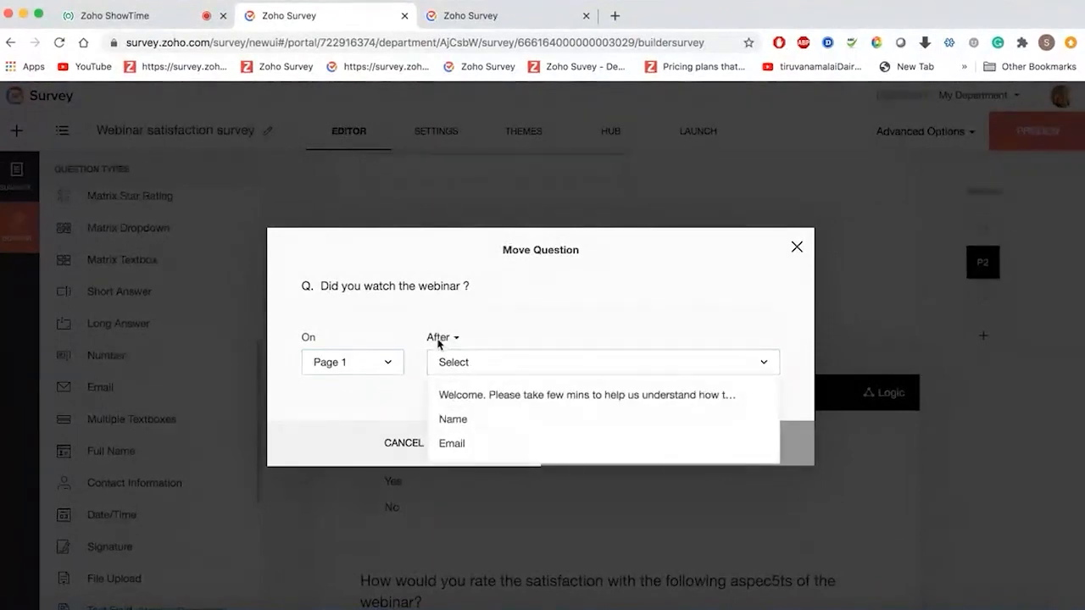
{"action": "left_click", "coordinate": [496, 450]}
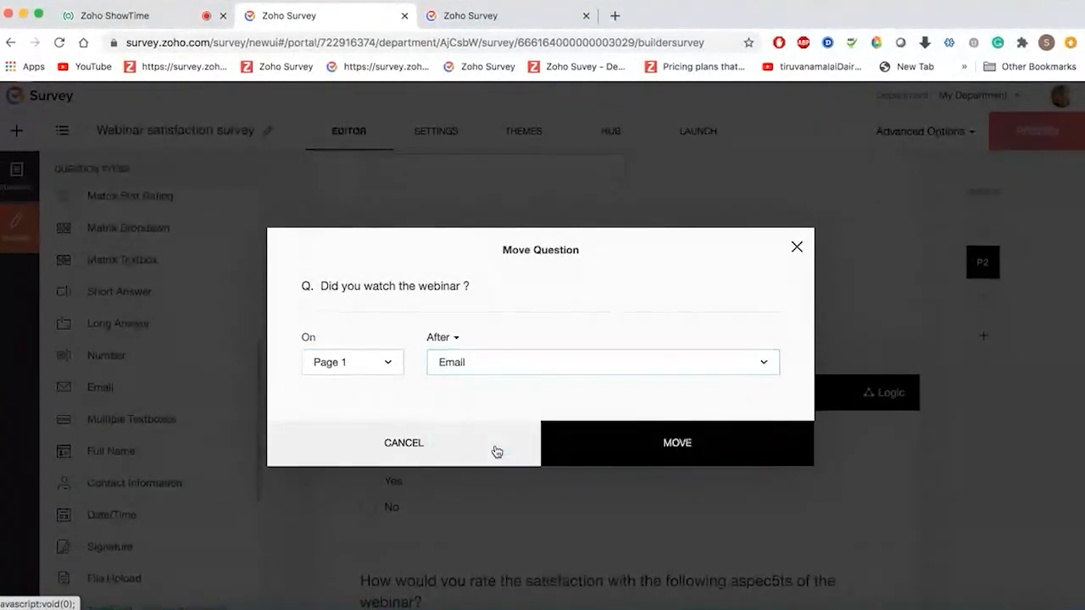
{"action": "left_click", "coordinate": [615, 444]}
{"action": "scroll", "coordinate": [614, 444], "scroll_direction": "down", "scroll_amount": 1}
{"action": "scroll", "coordinate": [615, 443], "scroll_direction": "up", "scroll_amount": 1}
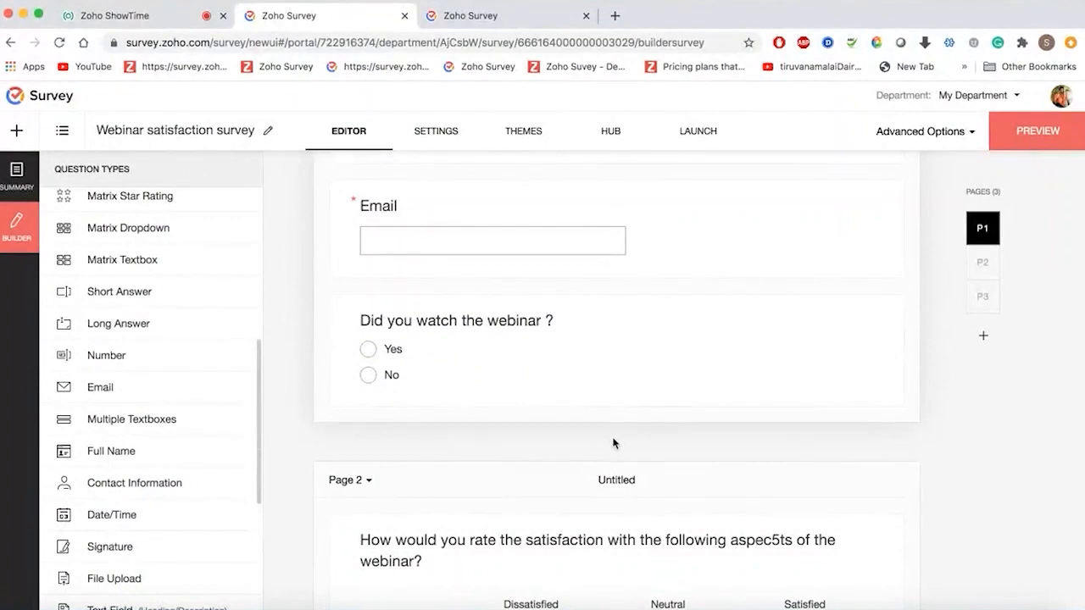
{"action": "scroll", "coordinate": [427, 412], "scroll_direction": "up", "scroll_amount": 1}
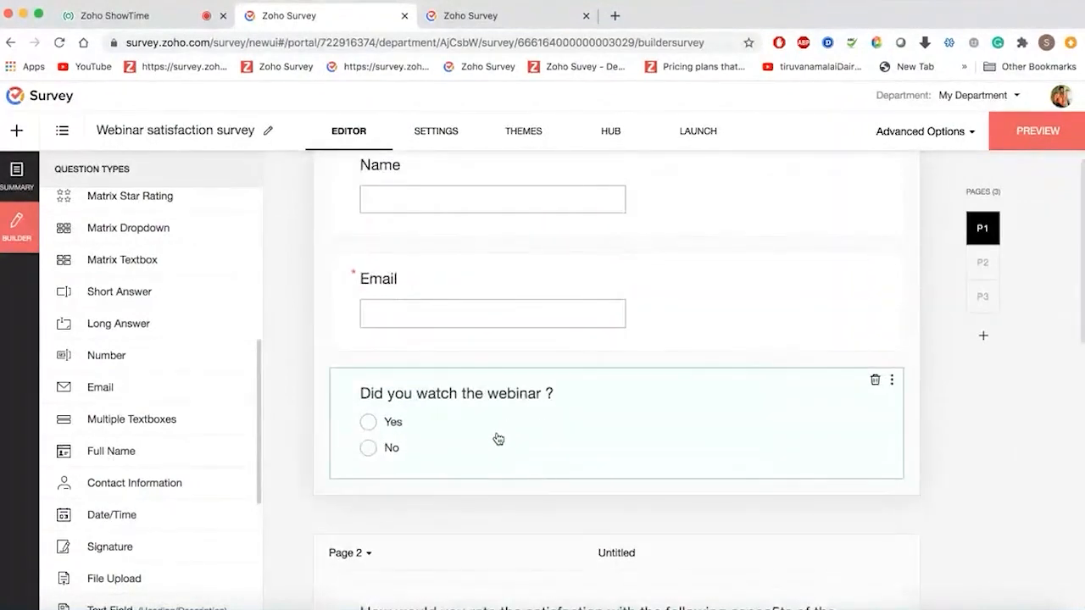
{"action": "scroll", "coordinate": [498, 438], "scroll_direction": "up", "scroll_amount": 1}
{"action": "scroll", "coordinate": [498, 438], "scroll_direction": "up", "scroll_amount": 2}
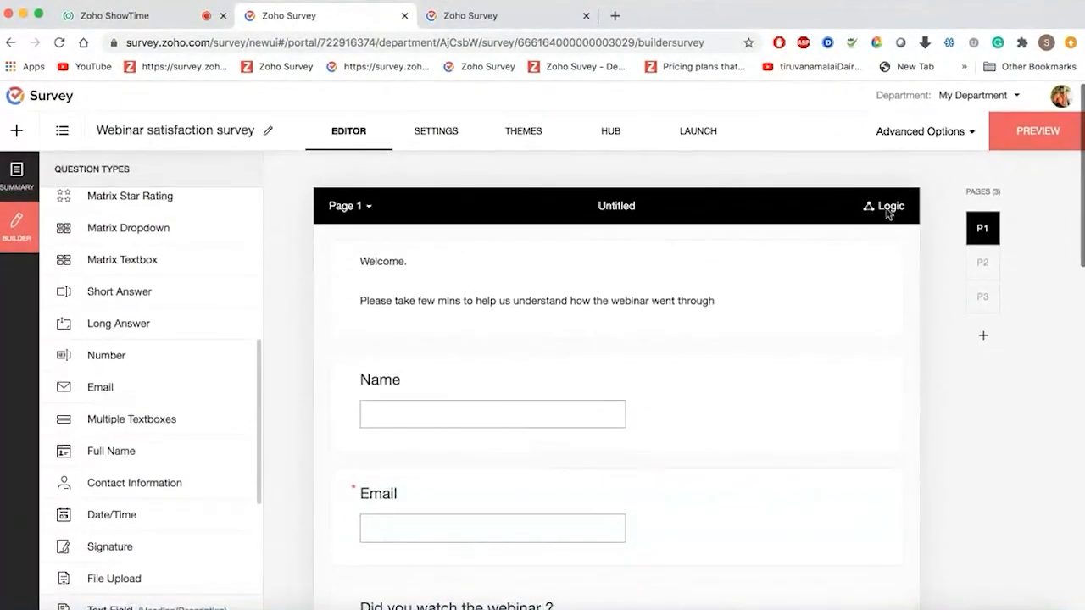
- Add a Page 1 skip rule sending 'No' answers on the webinar question to the Disqualification Page
{"action": "left_click", "coordinate": [885, 208]}
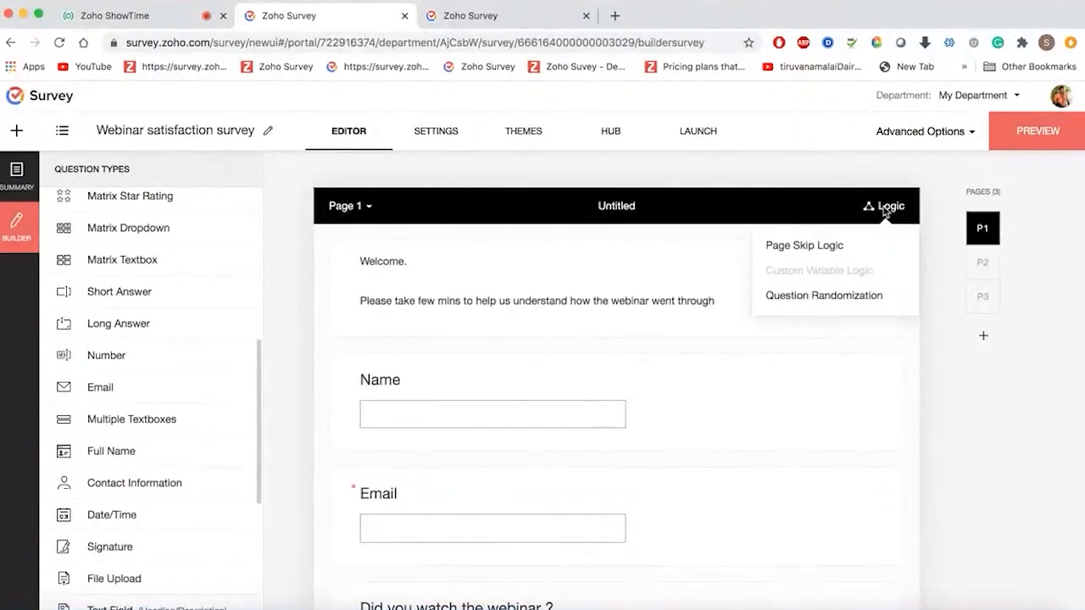
{"action": "left_click", "coordinate": [814, 246]}
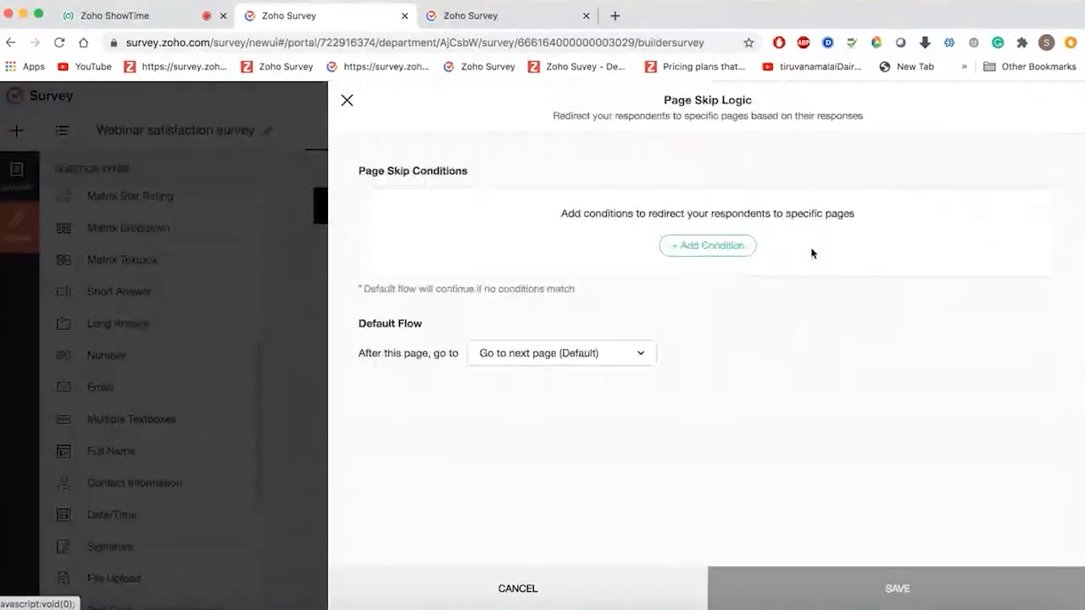
{"action": "left_click", "coordinate": [716, 245]}
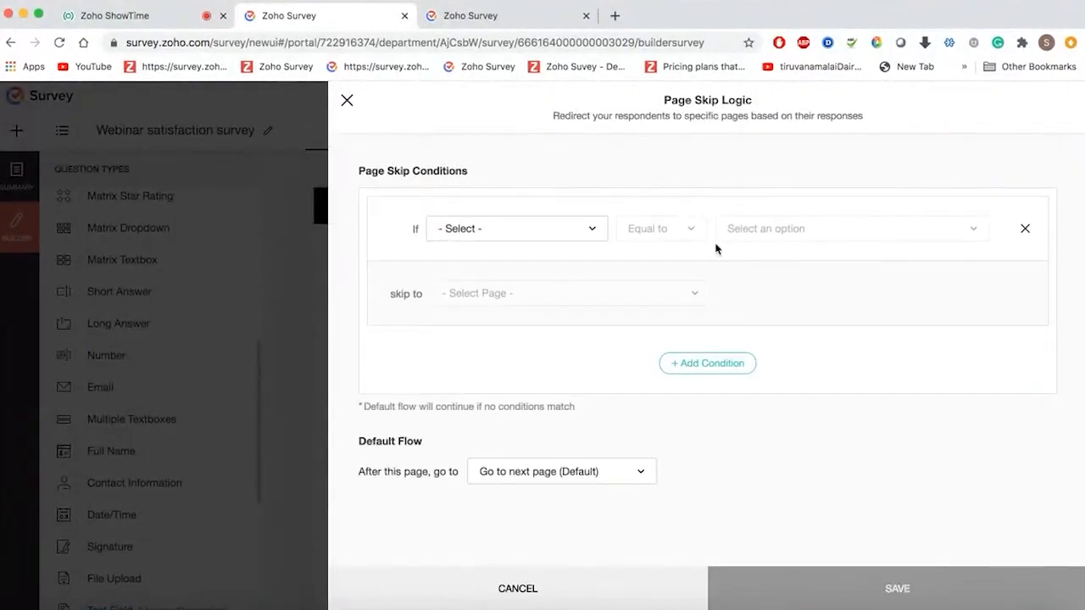
{"action": "left_click", "coordinate": [549, 238]}
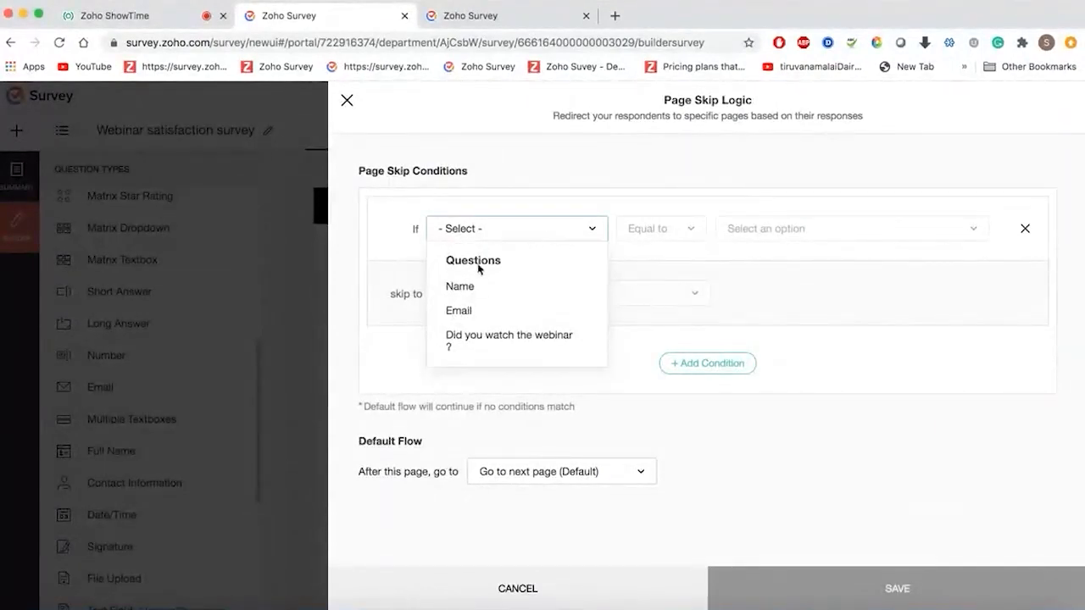
{"action": "left_click", "coordinate": [489, 342]}
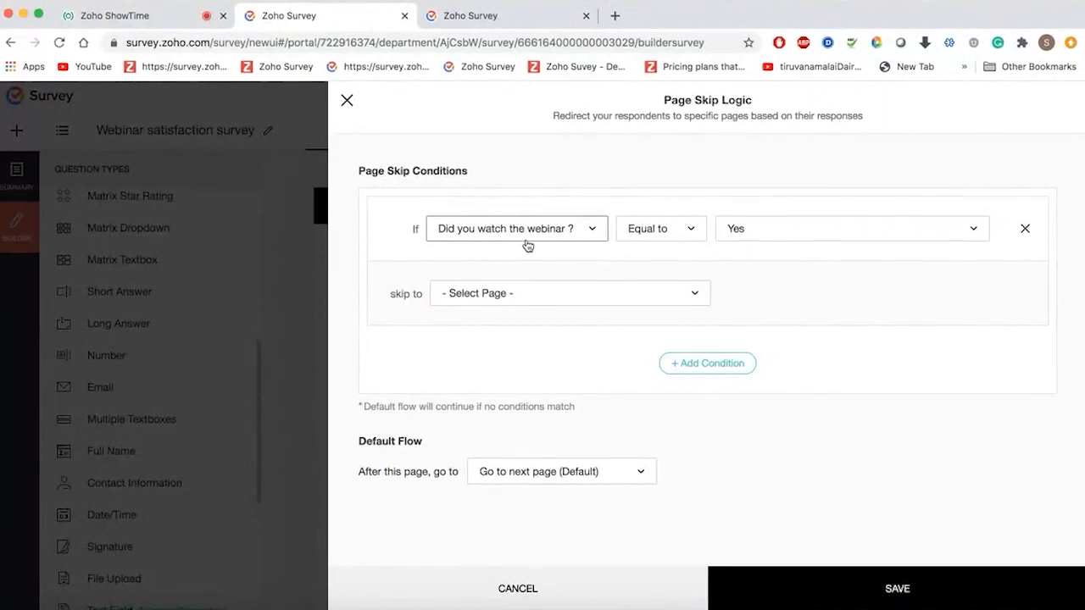
{"action": "left_click", "coordinate": [882, 245]}
{"action": "left_click", "coordinate": [789, 293]}
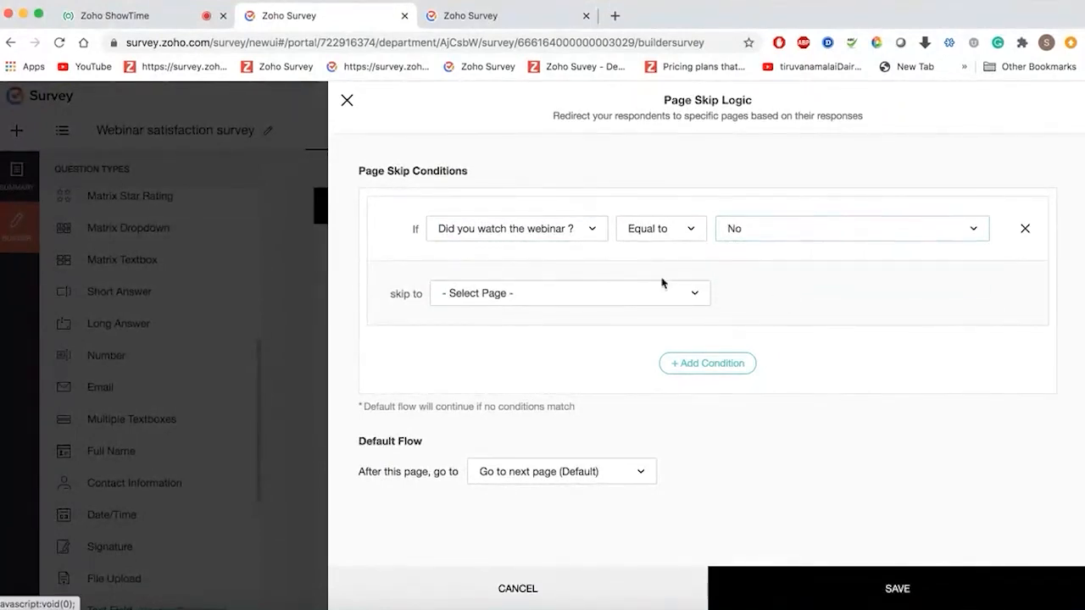
{"action": "left_click", "coordinate": [604, 293]}
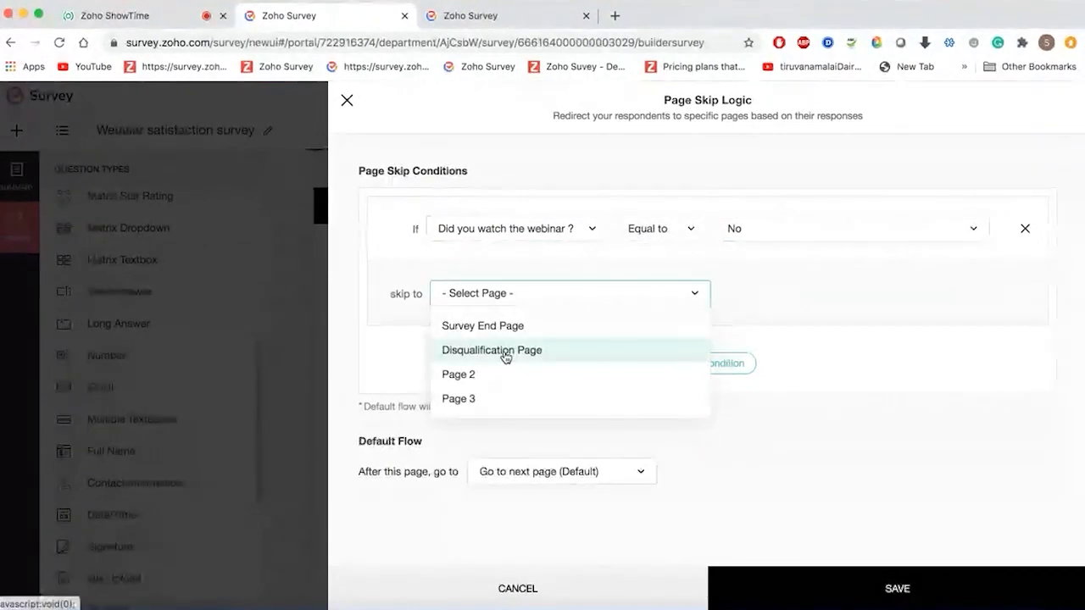
{"action": "left_click", "coordinate": [504, 358]}
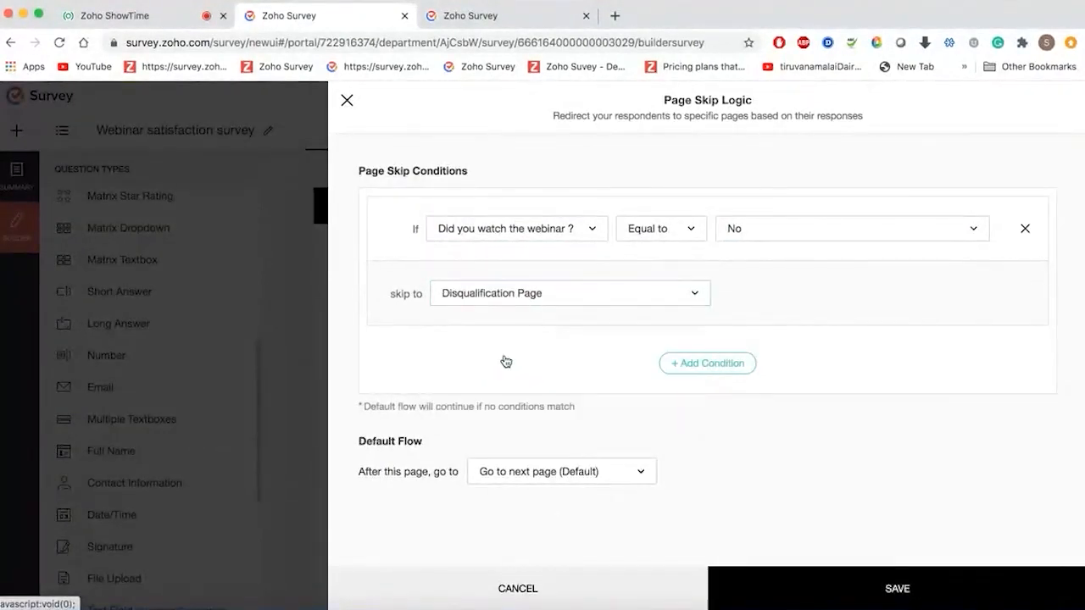
{"action": "left_click", "coordinate": [822, 582]}
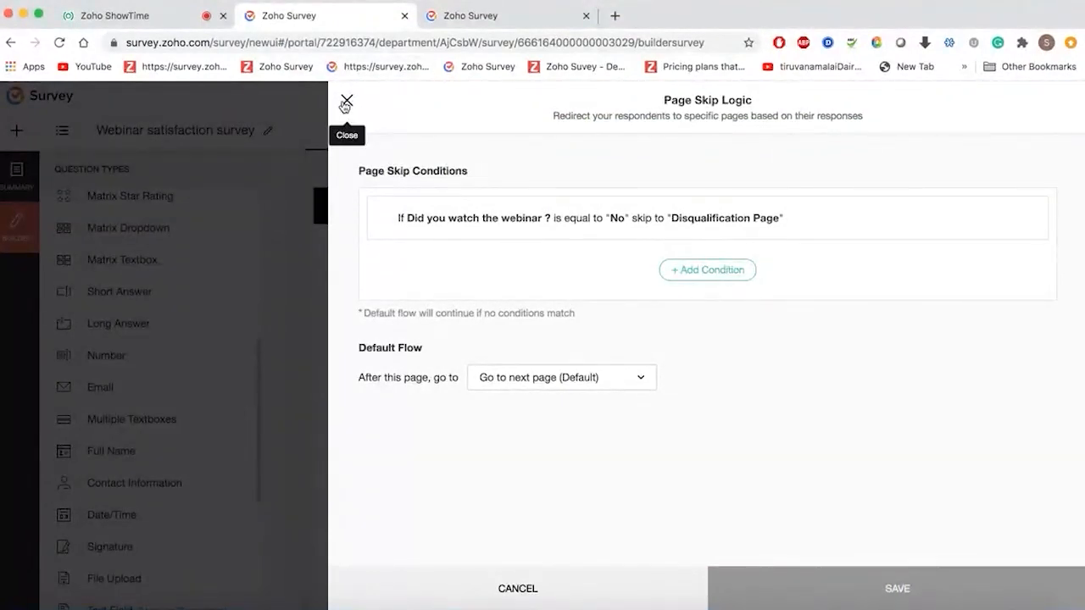
- Add a Yes → Page 3 condition, then delete it and close the skip logic panel
{"action": "left_click", "coordinate": [693, 270]}
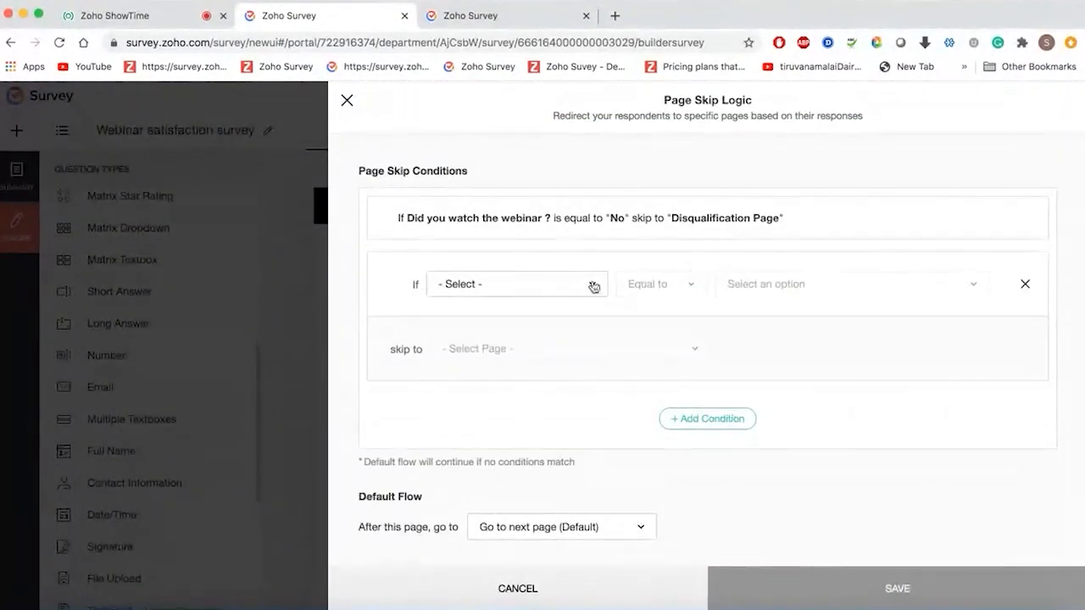
{"action": "left_click", "coordinate": [556, 292]}
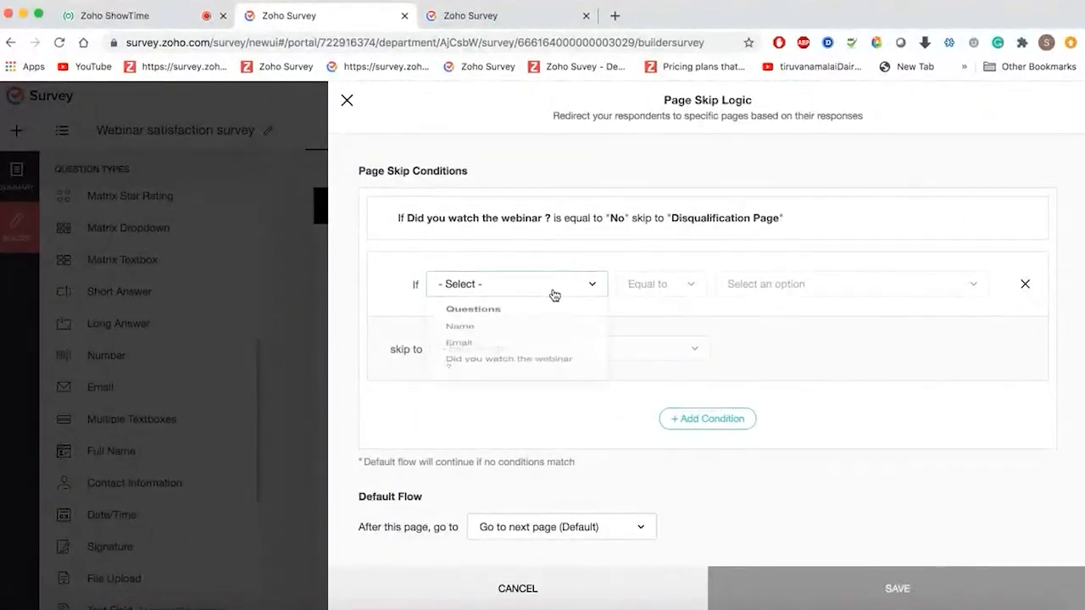
{"action": "left_click", "coordinate": [504, 383]}
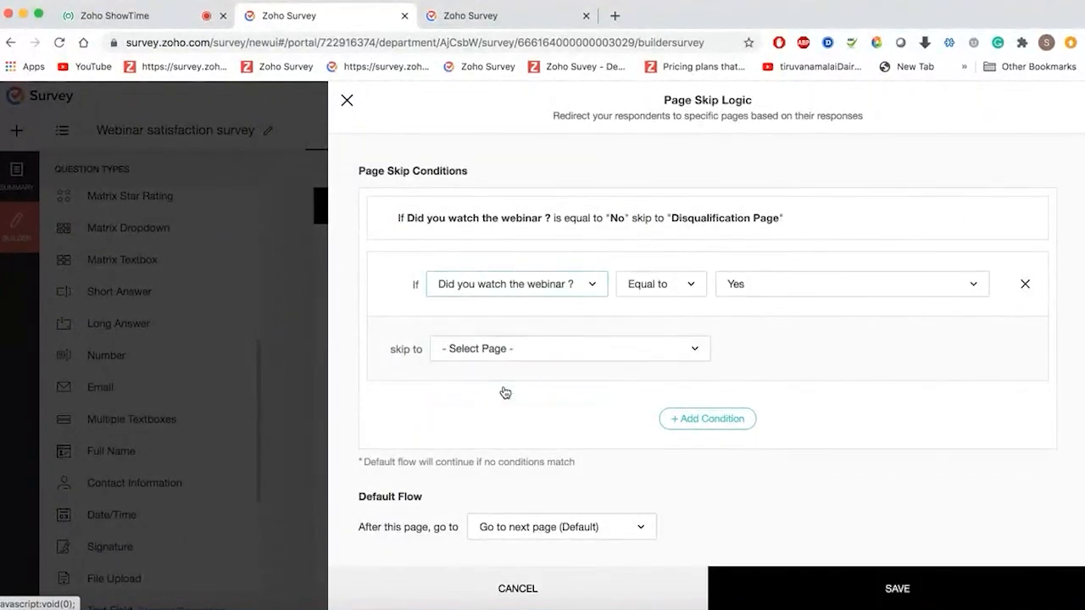
{"action": "left_click", "coordinate": [793, 295]}
{"action": "left_click", "coordinate": [777, 322]}
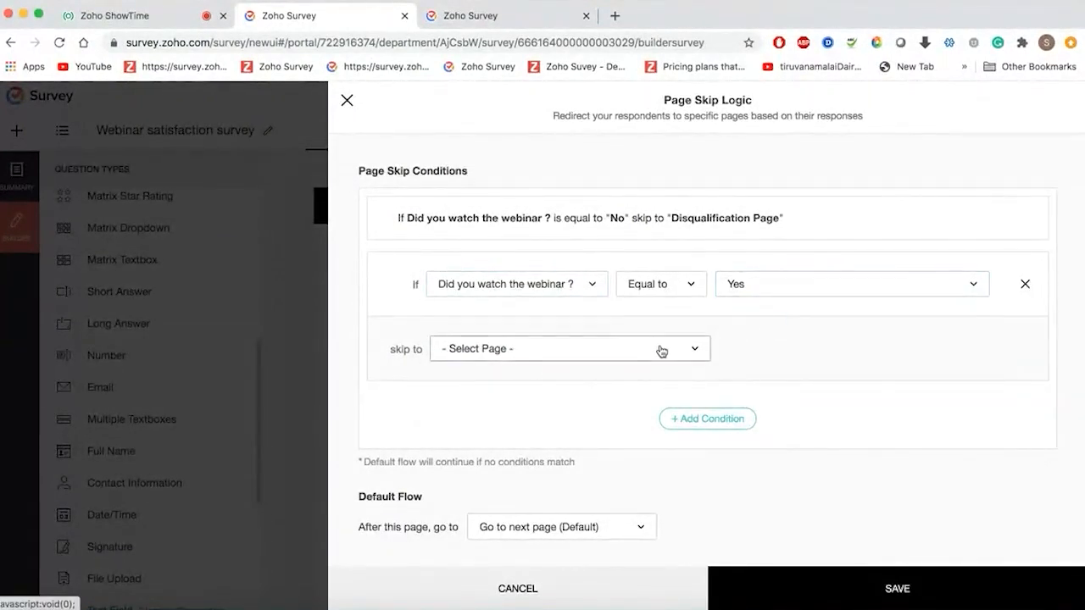
{"action": "left_click", "coordinate": [661, 351]}
{"action": "left_click", "coordinate": [517, 453]}
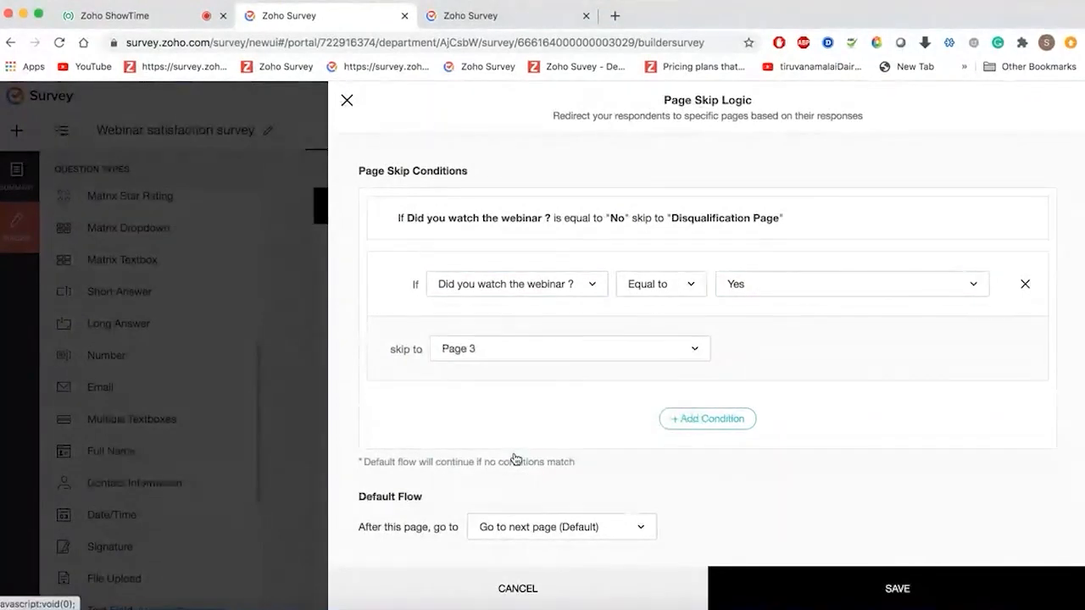
{"action": "left_click", "coordinate": [1027, 285]}
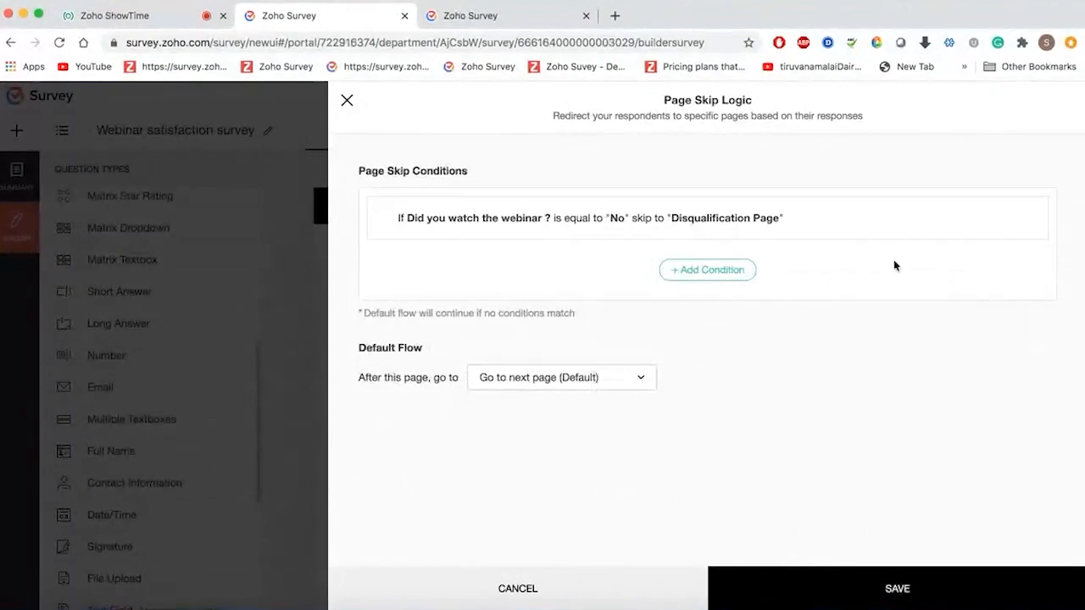
{"action": "left_click", "coordinate": [347, 101]}
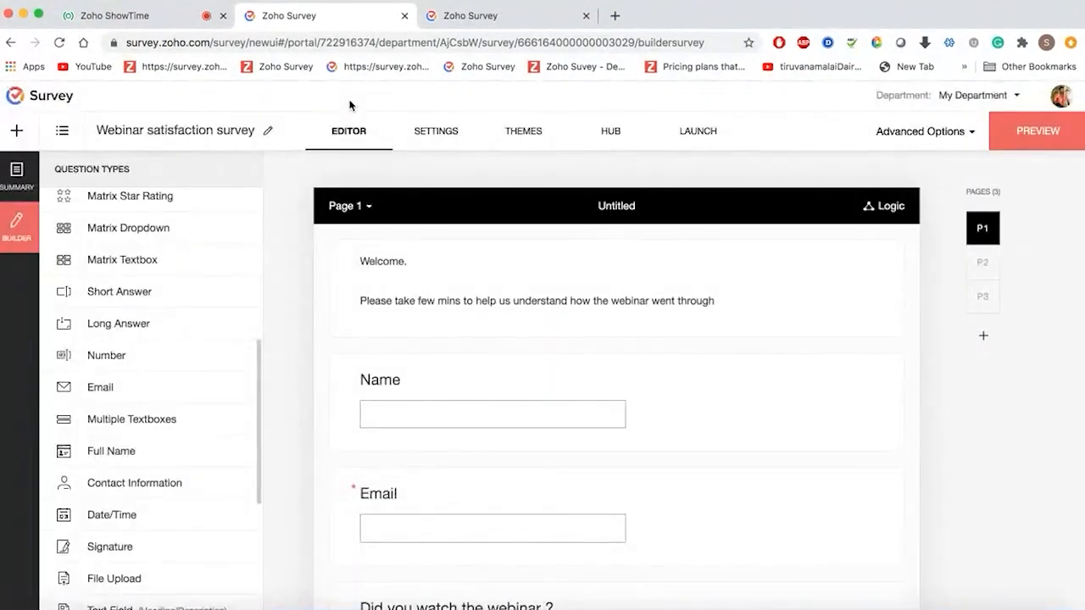
{"action": "scroll", "coordinate": [454, 373], "scroll_direction": "down", "scroll_amount": 3}
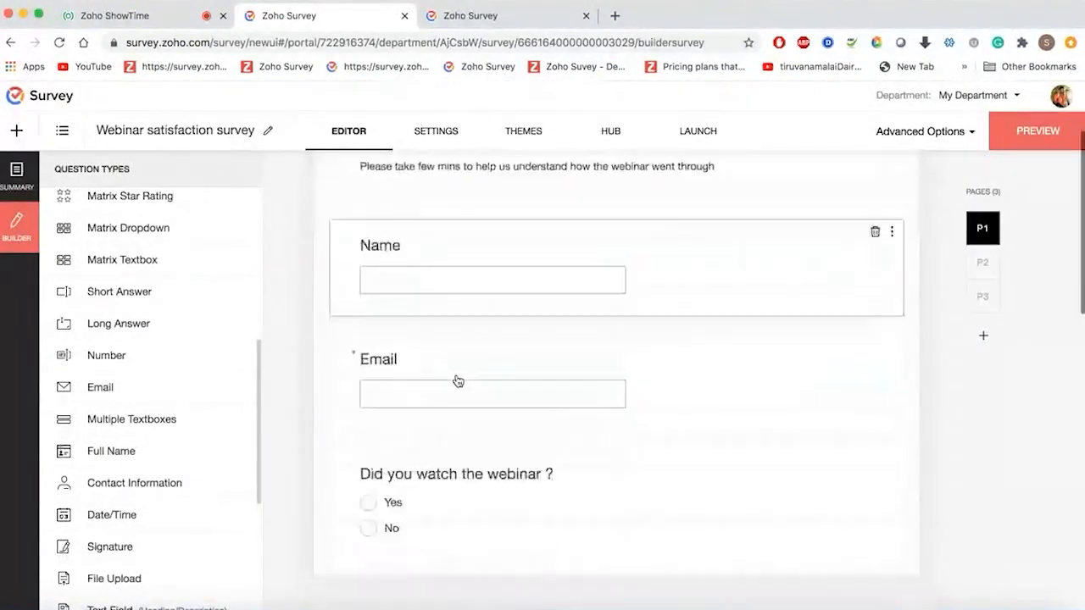
{"action": "scroll", "coordinate": [458, 380], "scroll_direction": "down", "scroll_amount": 1}
{"action": "scroll", "coordinate": [606, 321], "scroll_direction": "down", "scroll_amount": 4}
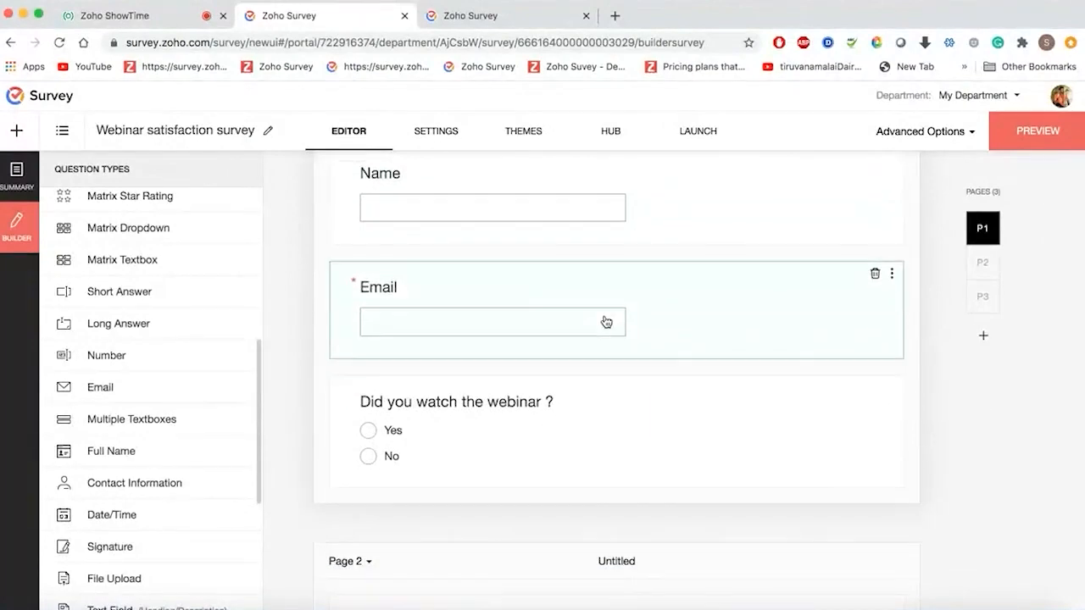
{"action": "scroll", "coordinate": [606, 322], "scroll_direction": "down", "scroll_amount": 14}
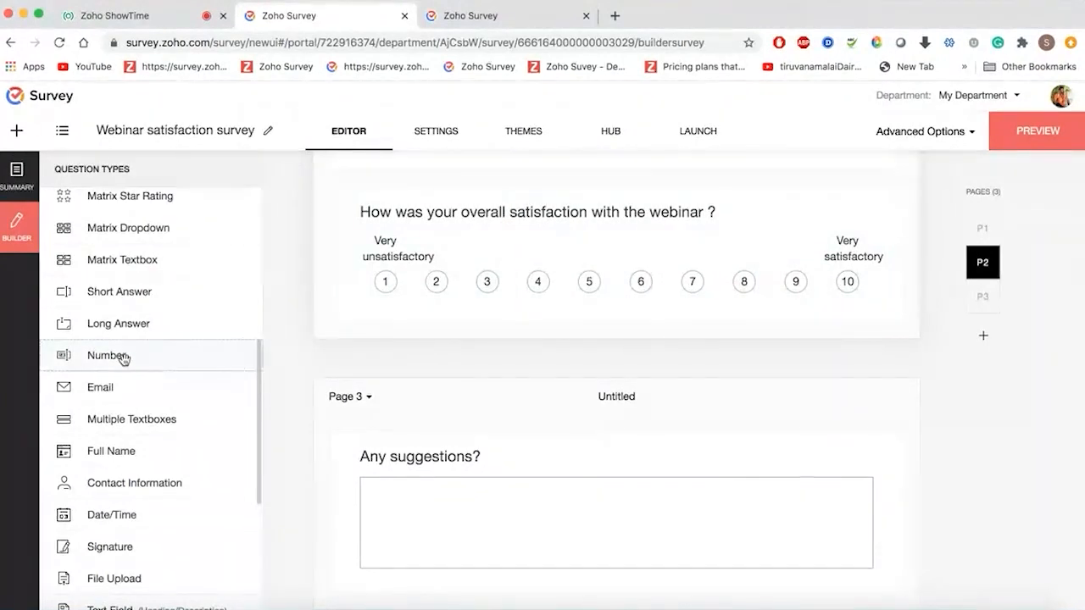
- Add a Long Answer question 'Please let us know what could be done better ?' below the satisfaction rating
{"action": "left_click_drag", "start_coordinate": [117, 328], "coordinate": [520, 360]}
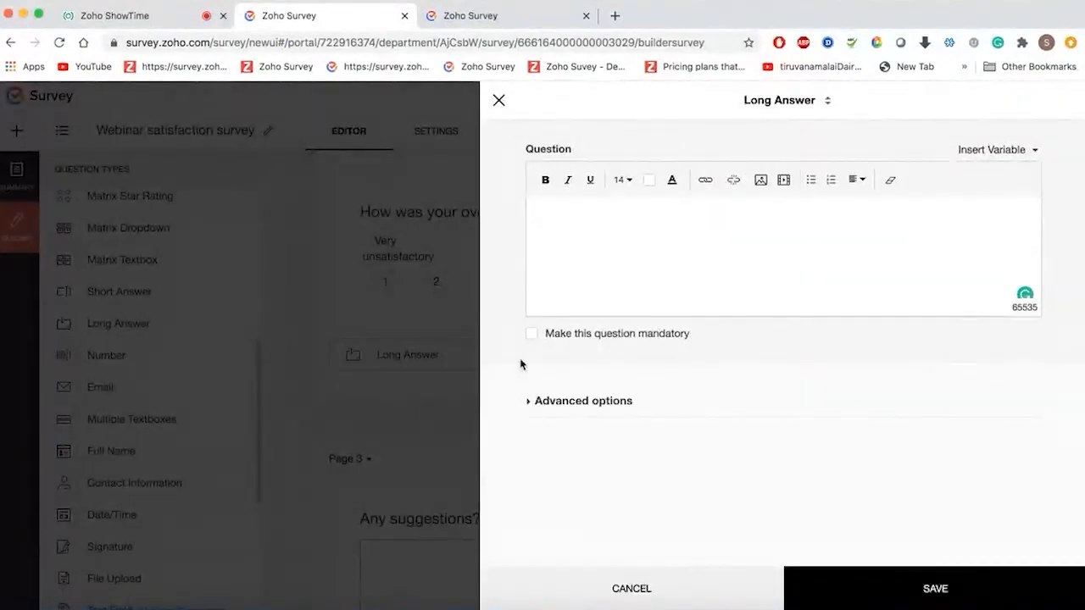
{"action": "type", "text": "Please let"}
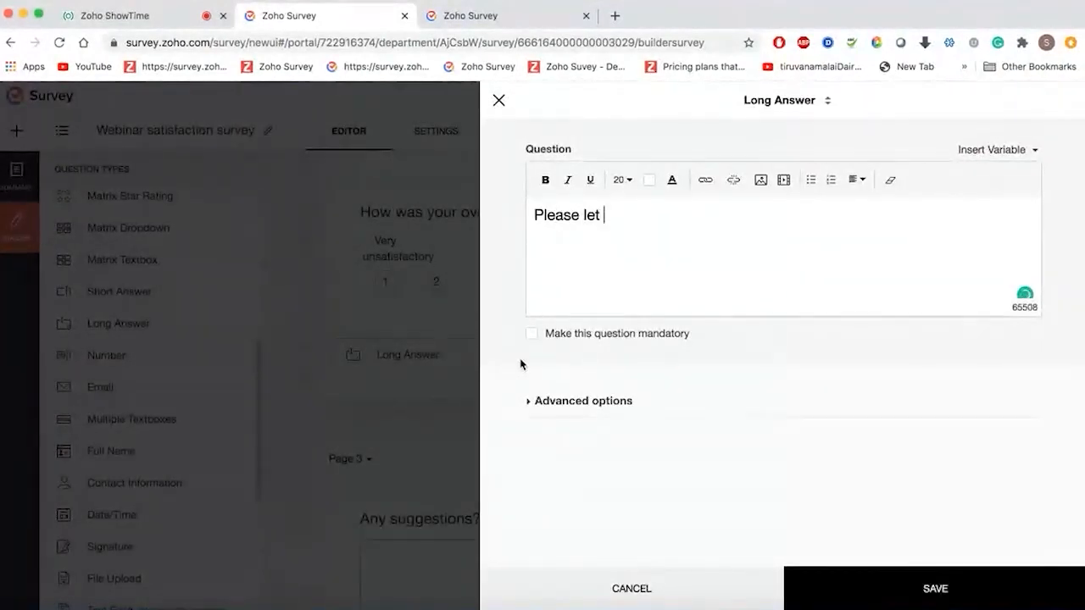
{"action": "type", "text": " us know wha"}
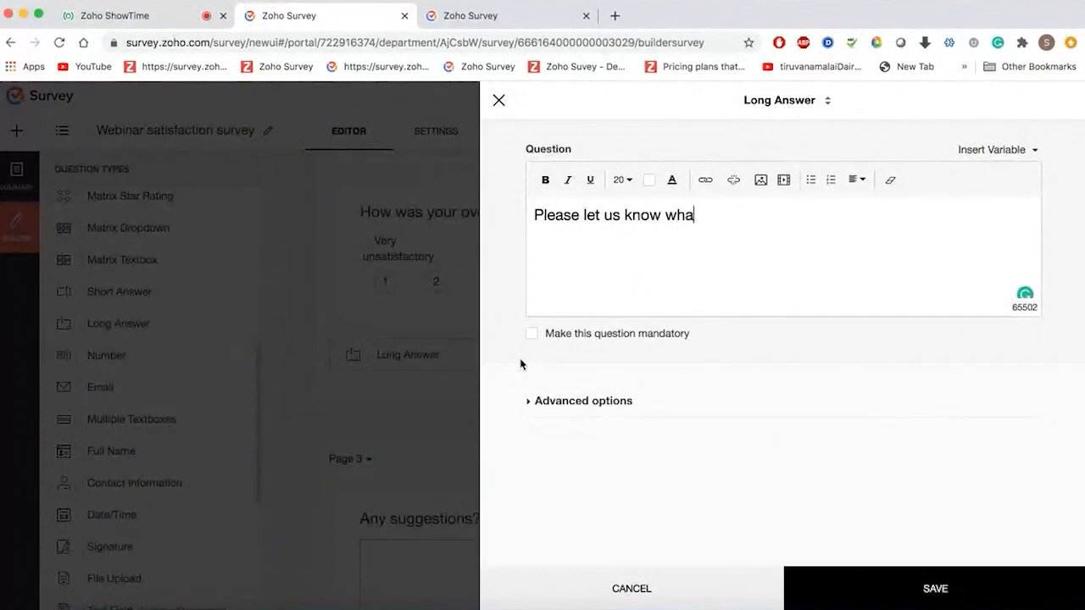
{"action": "type", "text": "t would be do"}
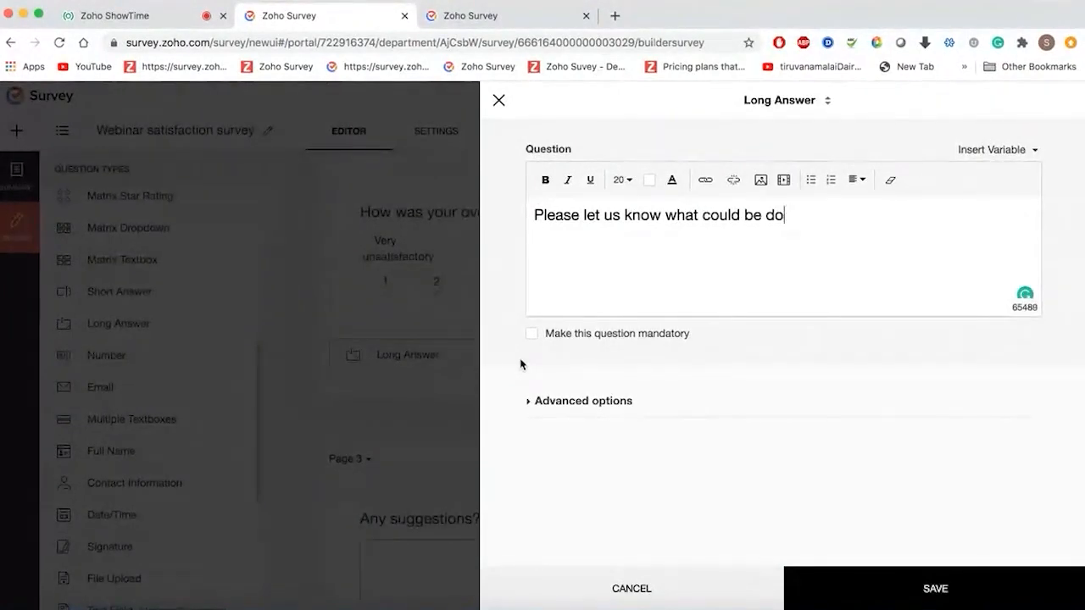
{"action": "type", "text": "ne better ?"}
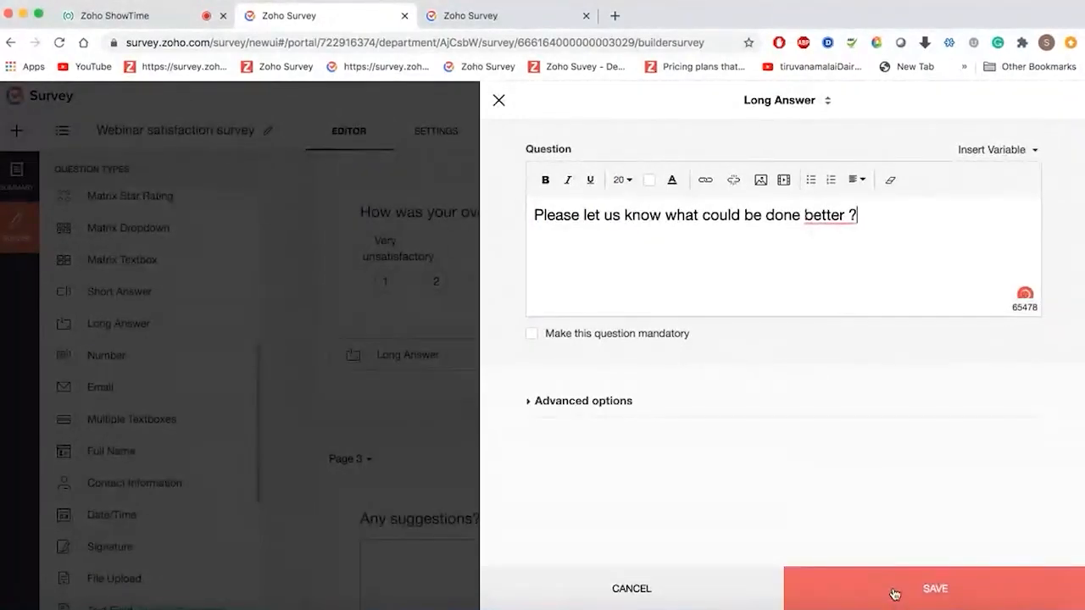
{"action": "left_click", "coordinate": [894, 589]}
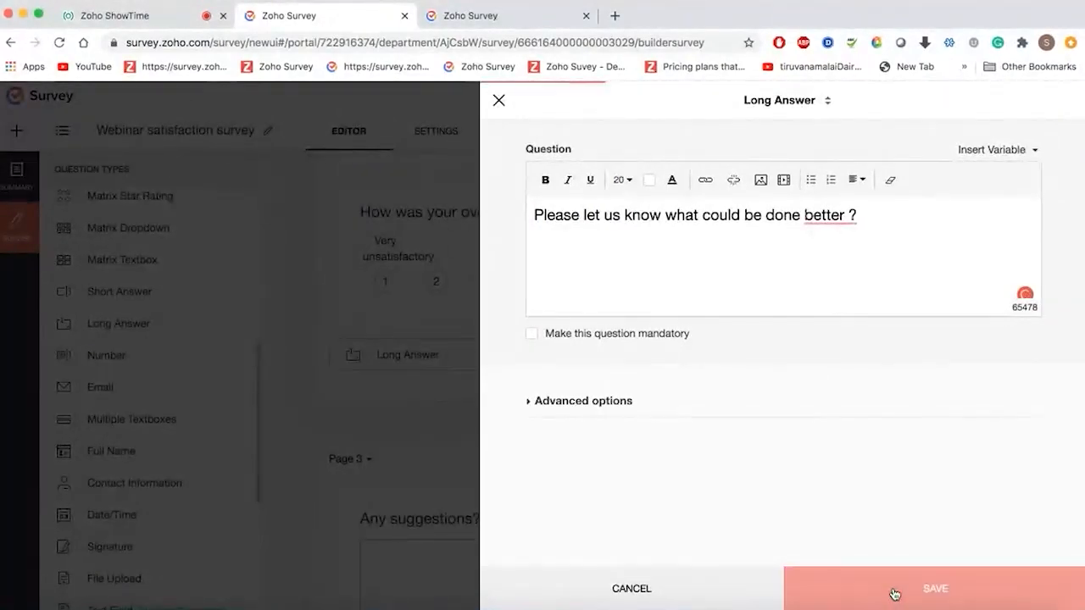
{"action": "scroll", "coordinate": [588, 286], "scroll_direction": "down", "scroll_amount": 2}
{"action": "scroll", "coordinate": [611, 281], "scroll_direction": "up", "scroll_amount": 2}
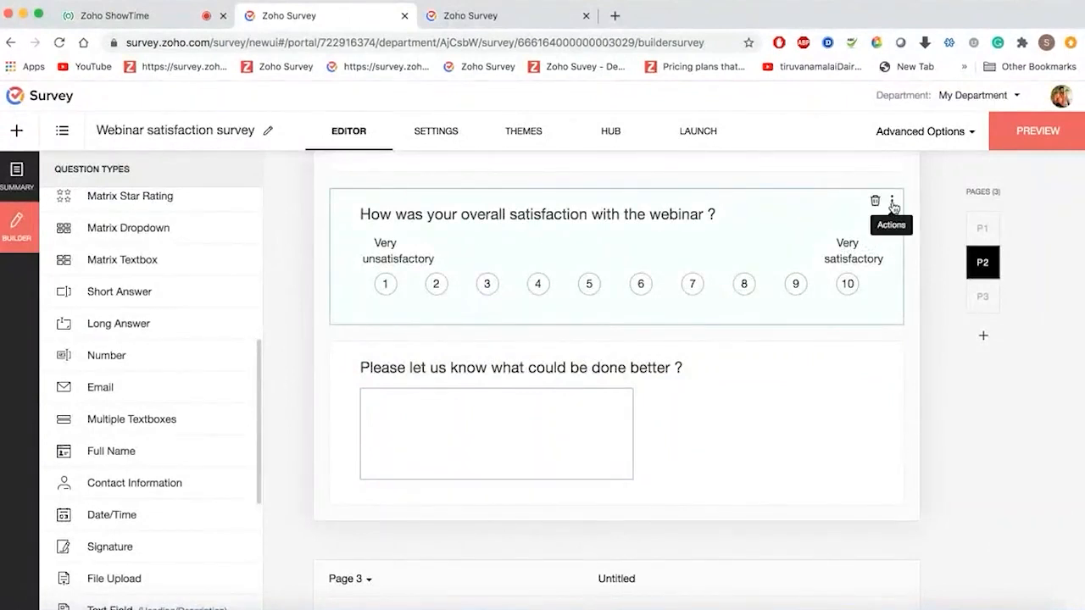
- Add logic showing the done-better question only when the satisfaction rating is less than 6
{"action": "left_click", "coordinate": [893, 203]}
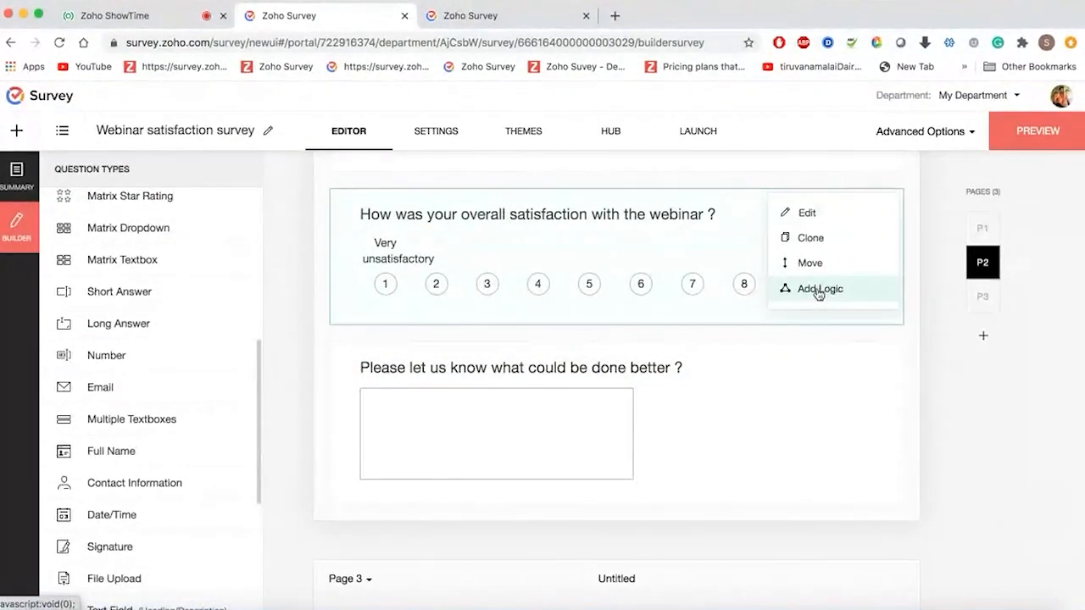
{"action": "left_click", "coordinate": [818, 290]}
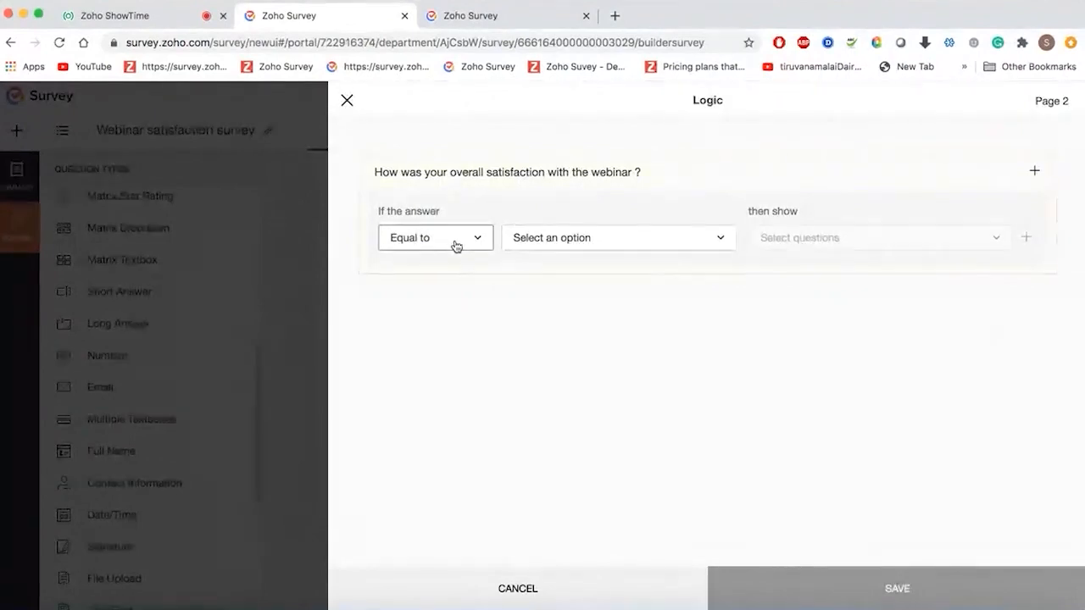
{"action": "left_click", "coordinate": [492, 241]}
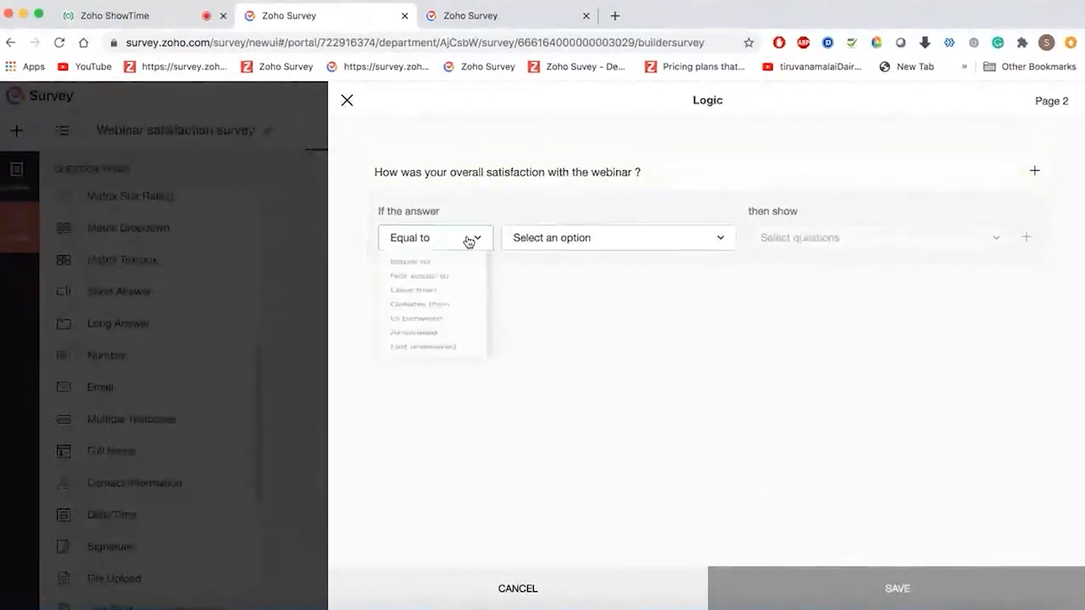
{"action": "left_click", "coordinate": [439, 322]}
{"action": "left_click", "coordinate": [646, 237]}
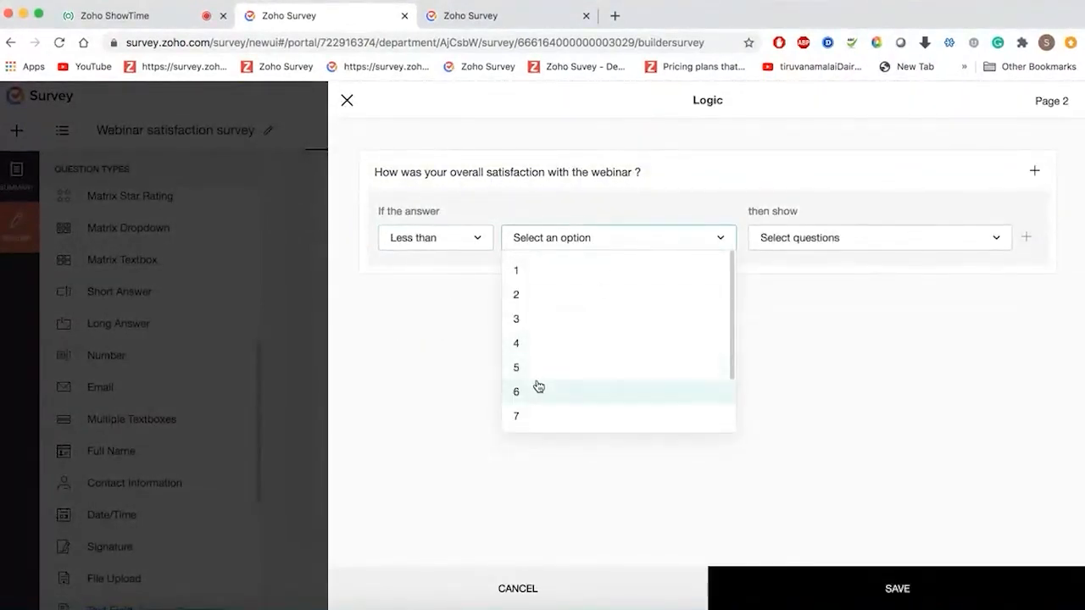
{"action": "left_click", "coordinate": [538, 391]}
{"action": "left_click", "coordinate": [903, 241]}
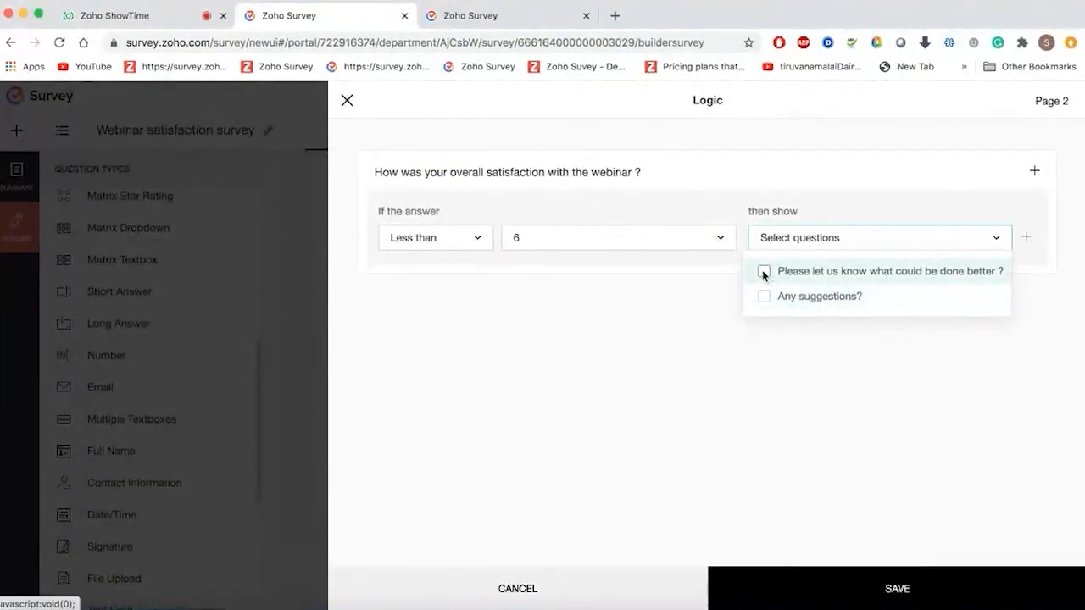
{"action": "left_click", "coordinate": [764, 273]}
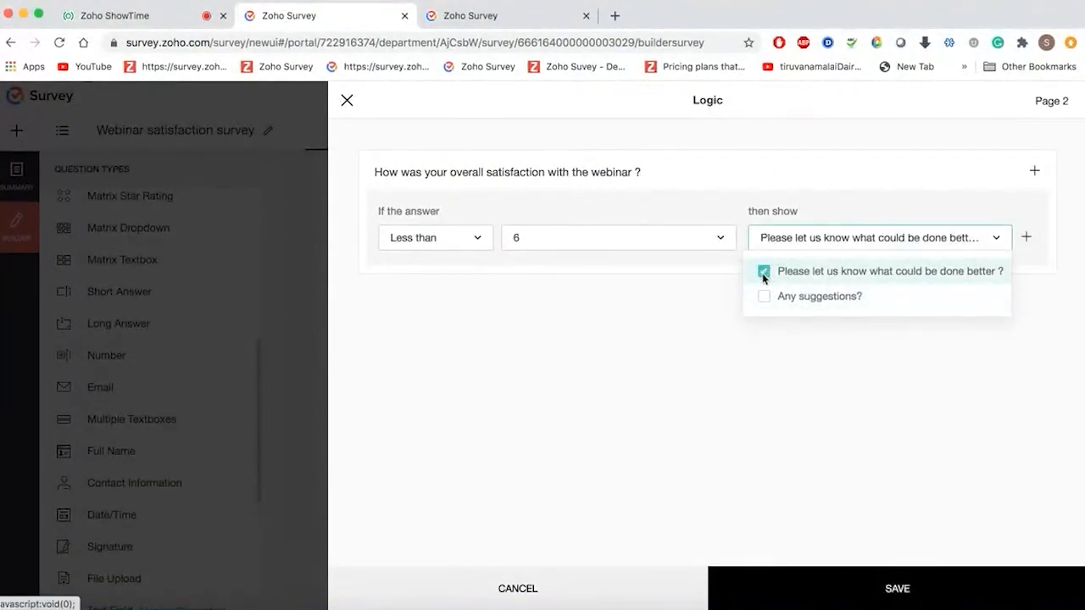
{"action": "left_click", "coordinate": [951, 593]}
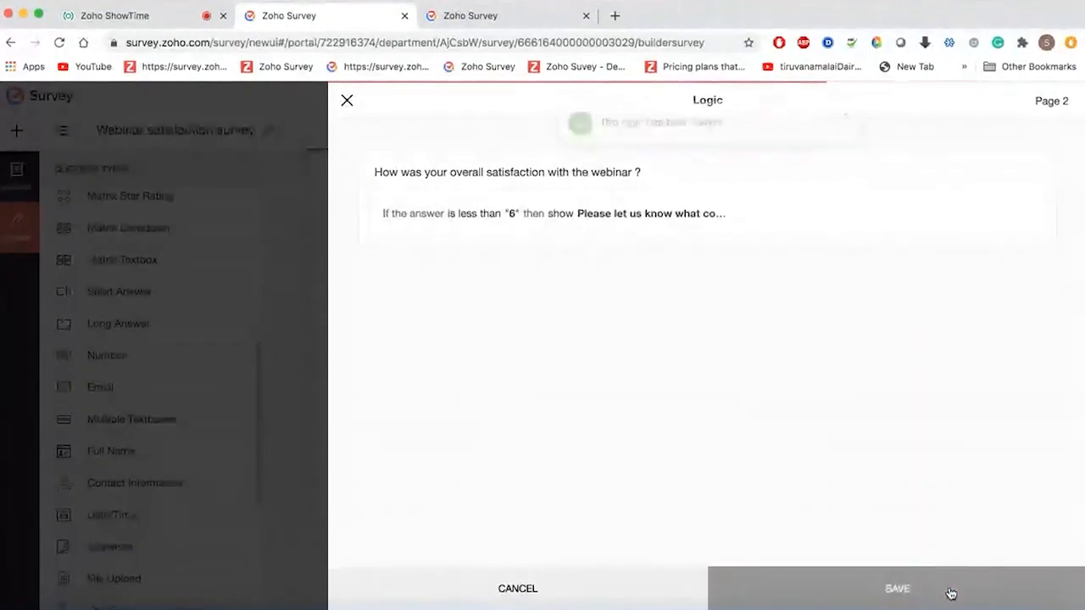
{"action": "left_click", "coordinate": [347, 100]}
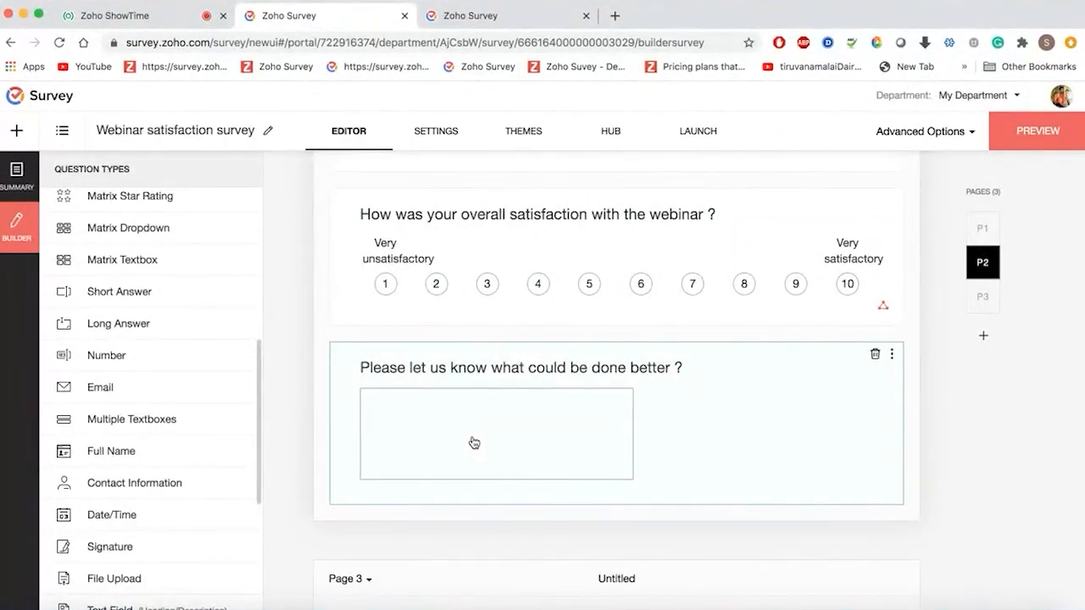
- Open the survey preview and look over its first page
{"action": "left_click", "coordinate": [1027, 137]}
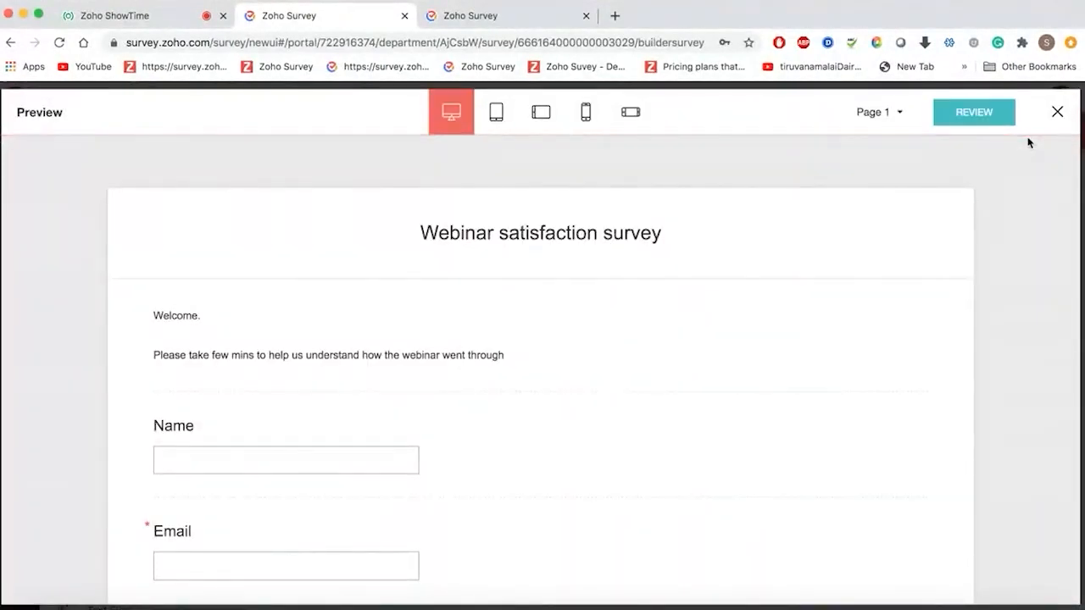
{"action": "scroll", "coordinate": [539, 336], "scroll_direction": "down", "scroll_amount": 3}
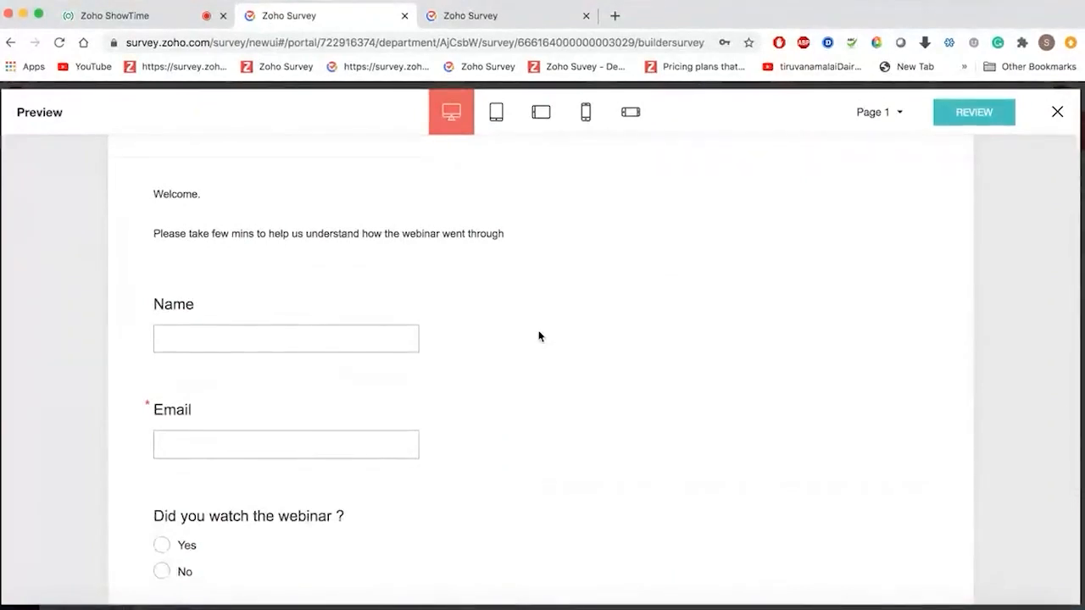
{"action": "scroll", "coordinate": [252, 211], "scroll_direction": "down", "scroll_amount": 2}
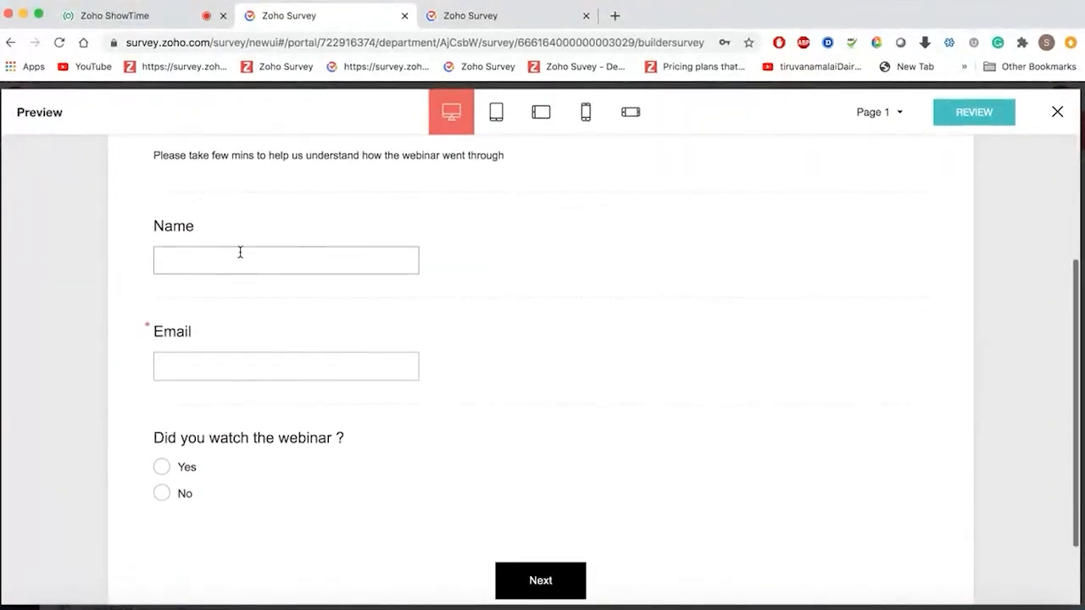
{"action": "scroll", "coordinate": [256, 372], "scroll_direction": "down", "scroll_amount": 2}
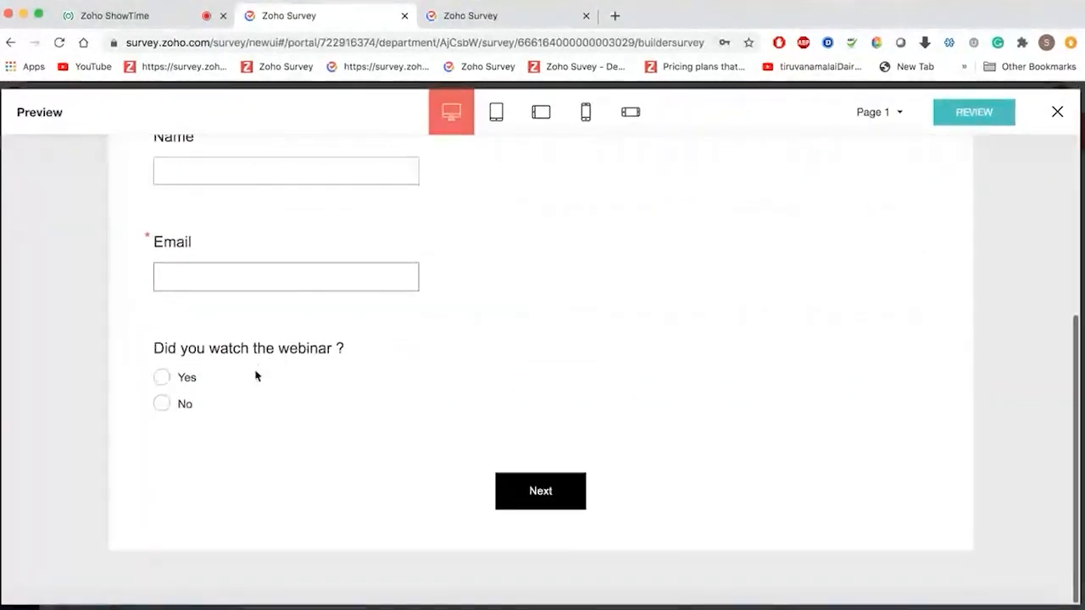
{"action": "scroll", "coordinate": [301, 245], "scroll_direction": "up", "scroll_amount": 2}
- Enter a name and email, then complete the email address after the invalid-email error appears
{"action": "left_click", "coordinate": [302, 246]}
{"action": "type", "text": "Su"}
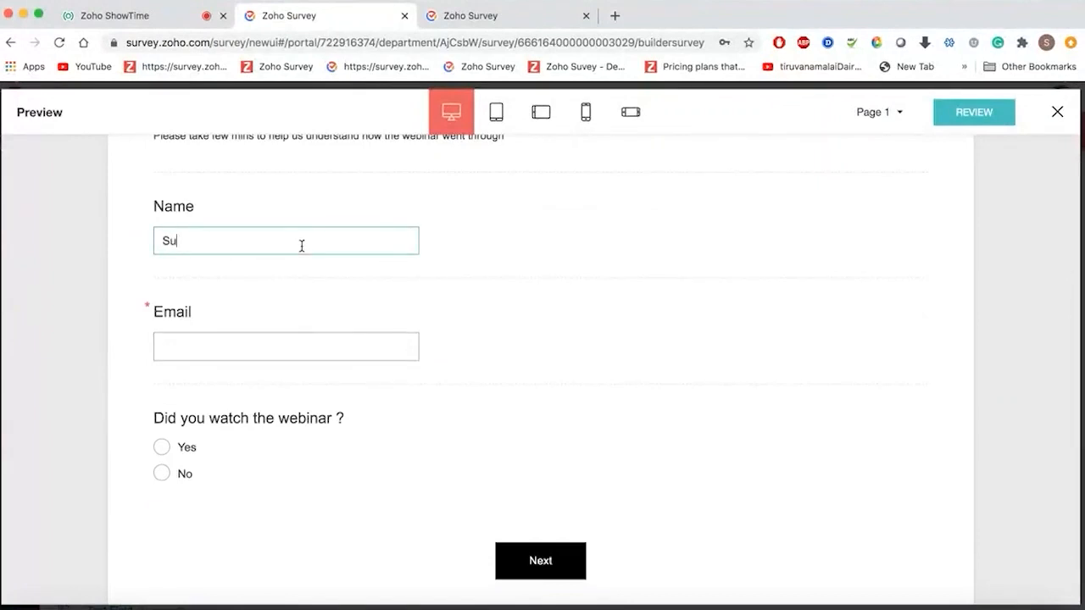
{"action": "type", "text": "gi"}
{"action": "left_click", "coordinate": [303, 355]}
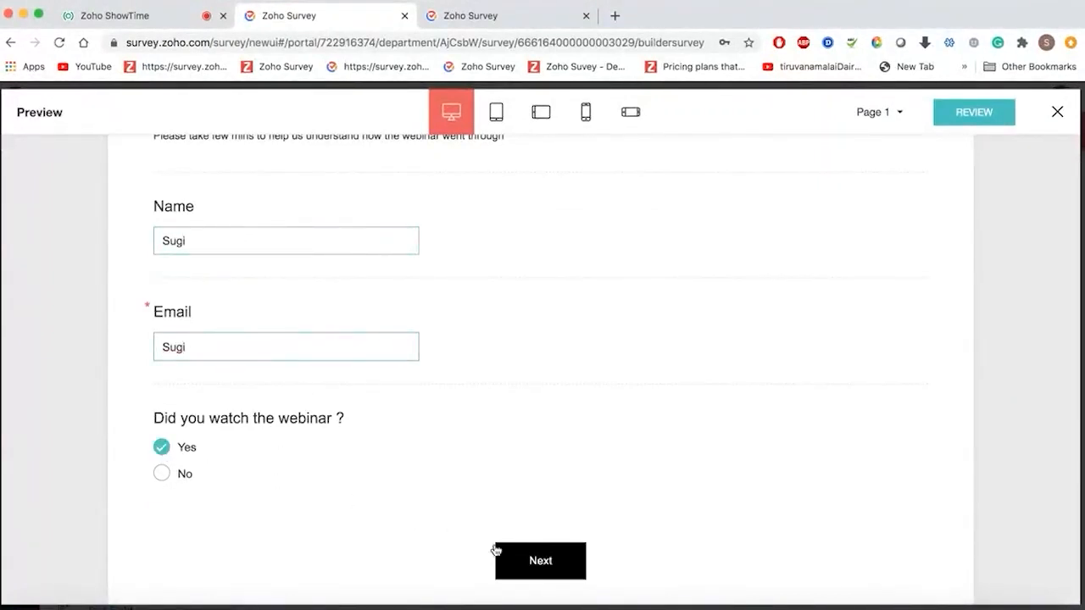
{"action": "left_click", "coordinate": [516, 561]}
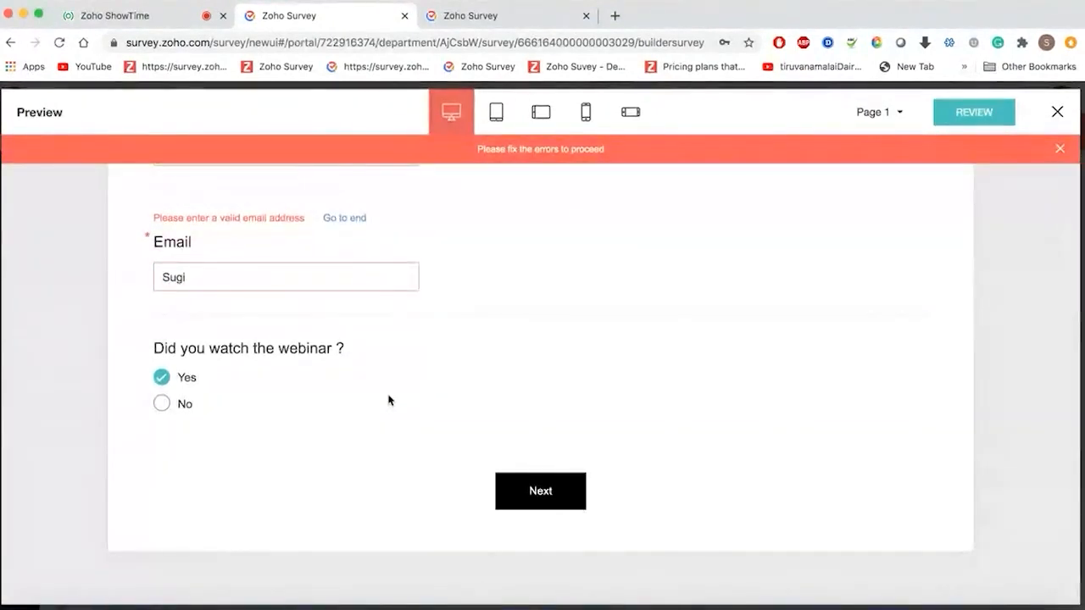
{"action": "scroll", "coordinate": [389, 400], "scroll_direction": "up", "scroll_amount": 2}
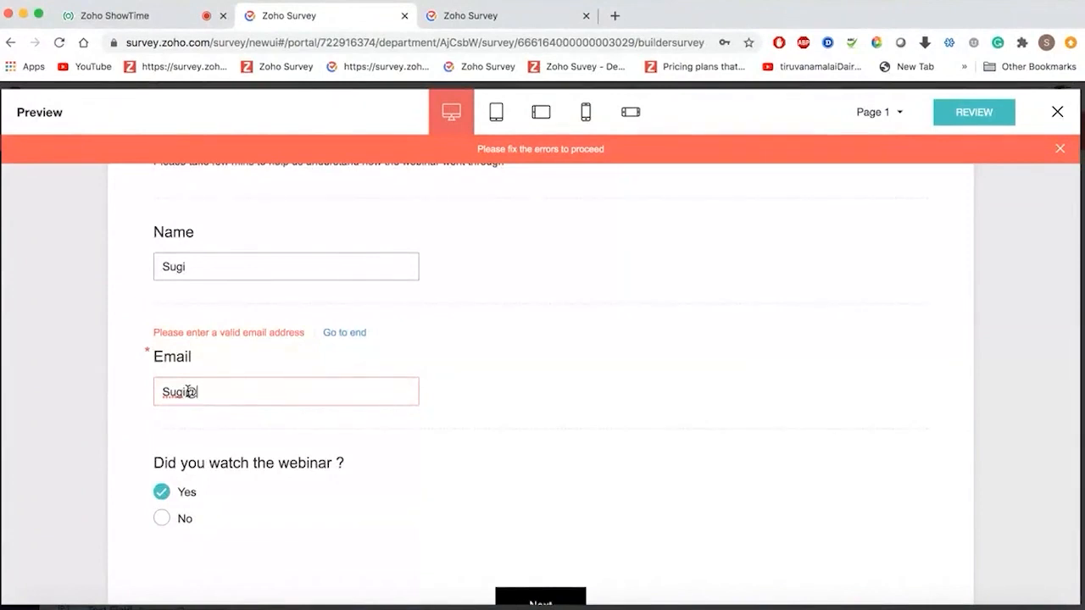
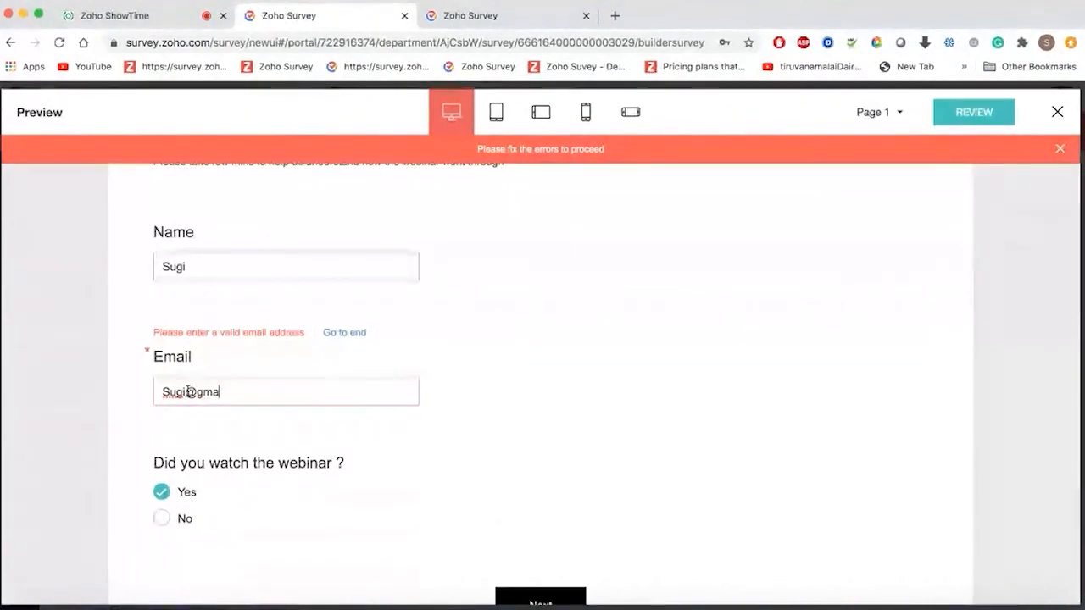
- Rate presentation Satisfied, speaker Neutral and overall satisfaction 7, then submit from page 3
{"action": "left_click", "coordinate": [520, 598]}
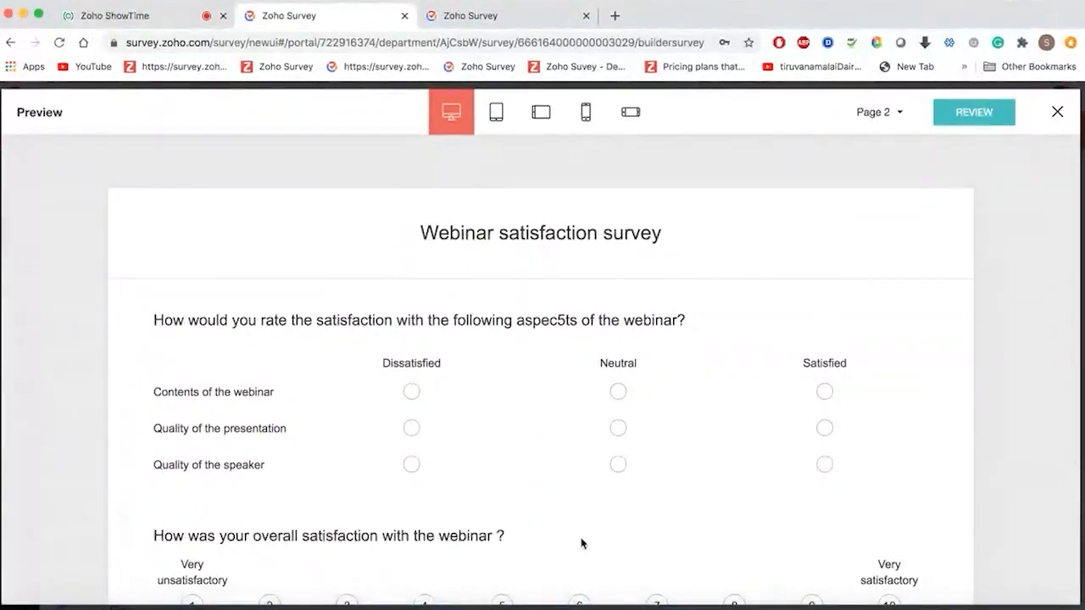
{"action": "scroll", "coordinate": [582, 543], "scroll_direction": "down", "scroll_amount": 3}
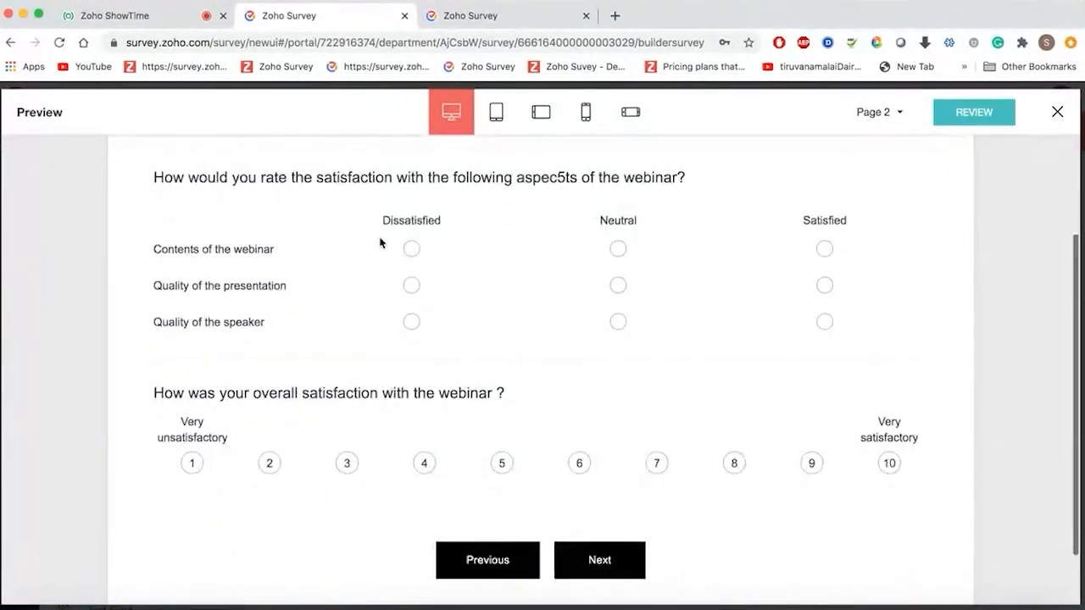
{"action": "left_click", "coordinate": [823, 286]}
{"action": "left_click", "coordinate": [618, 321]}
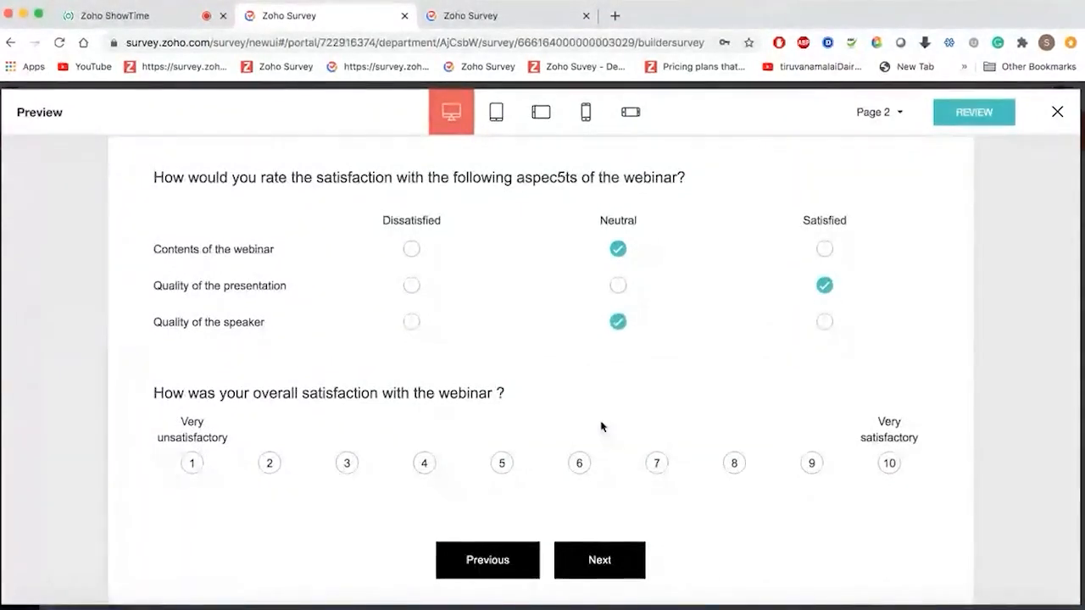
{"action": "scroll", "coordinate": [601, 427], "scroll_direction": "down", "scroll_amount": 1}
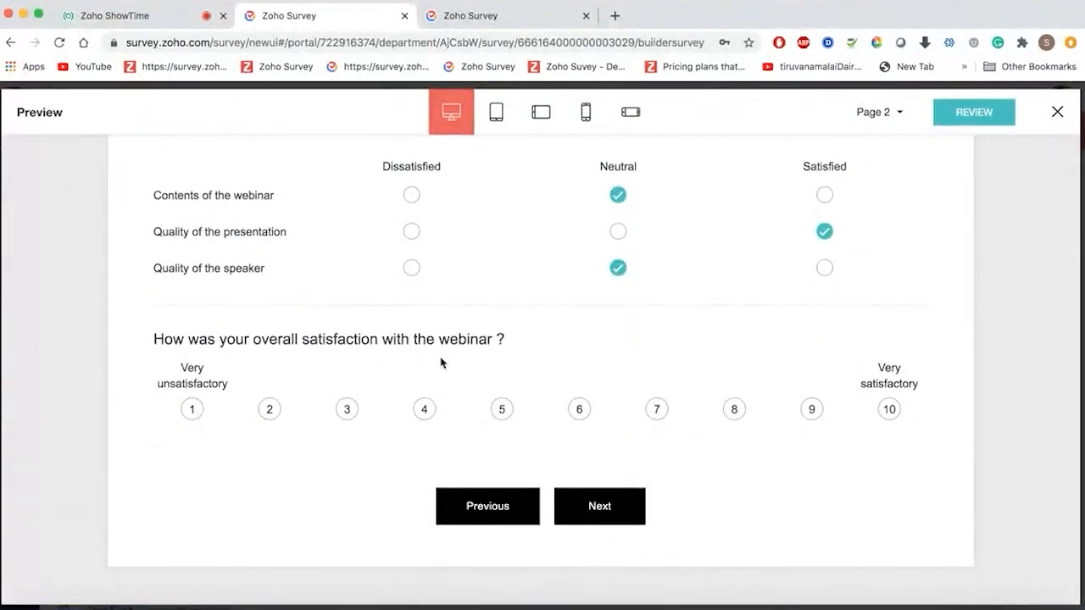
{"action": "left_click", "coordinate": [656, 409]}
{"action": "left_click", "coordinate": [599, 507]}
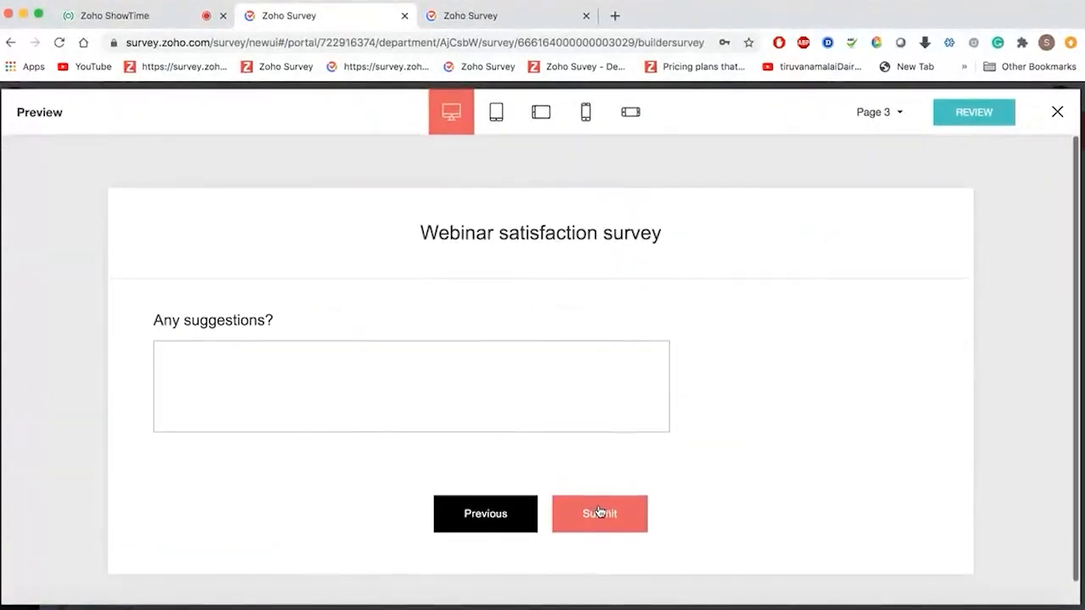
{"action": "left_click", "coordinate": [434, 389]}
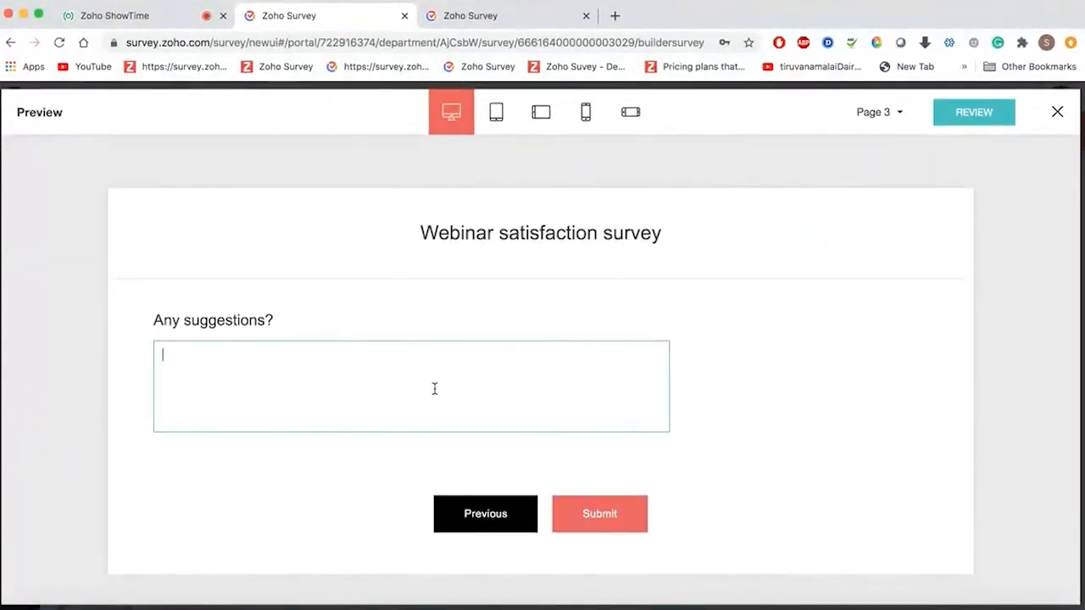
{"action": "left_click", "coordinate": [622, 524]}
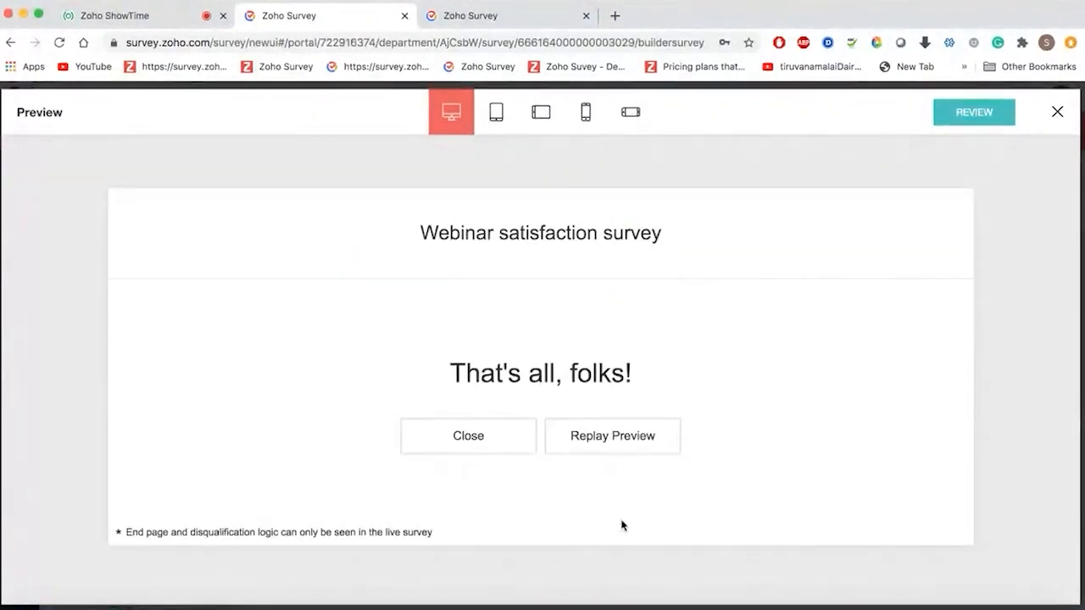
- View the survey in tablet, landscape tablet, phone and landscape phone layouts, then close preview
{"action": "left_click", "coordinate": [497, 114]}
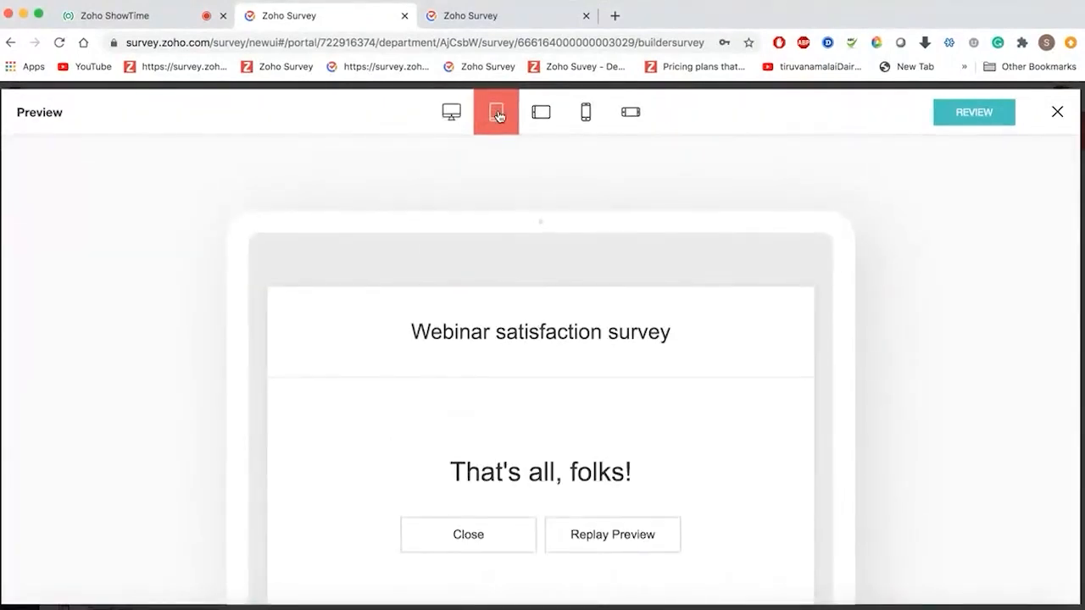
{"action": "scroll", "coordinate": [572, 234], "scroll_direction": "down", "scroll_amount": 2}
{"action": "scroll", "coordinate": [571, 235], "scroll_direction": "up", "scroll_amount": 2}
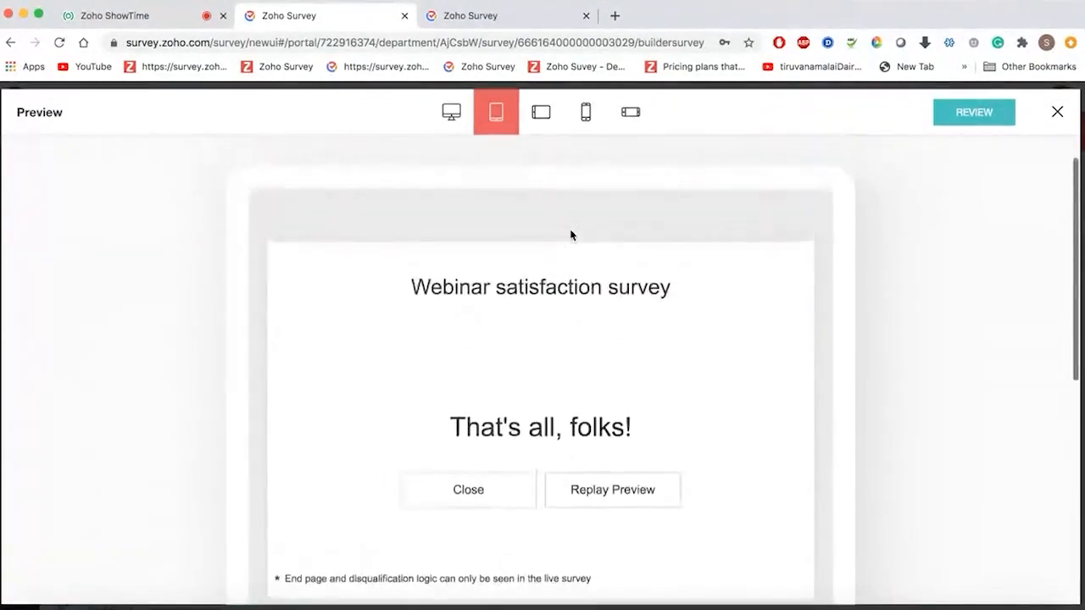
{"action": "left_click", "coordinate": [551, 112]}
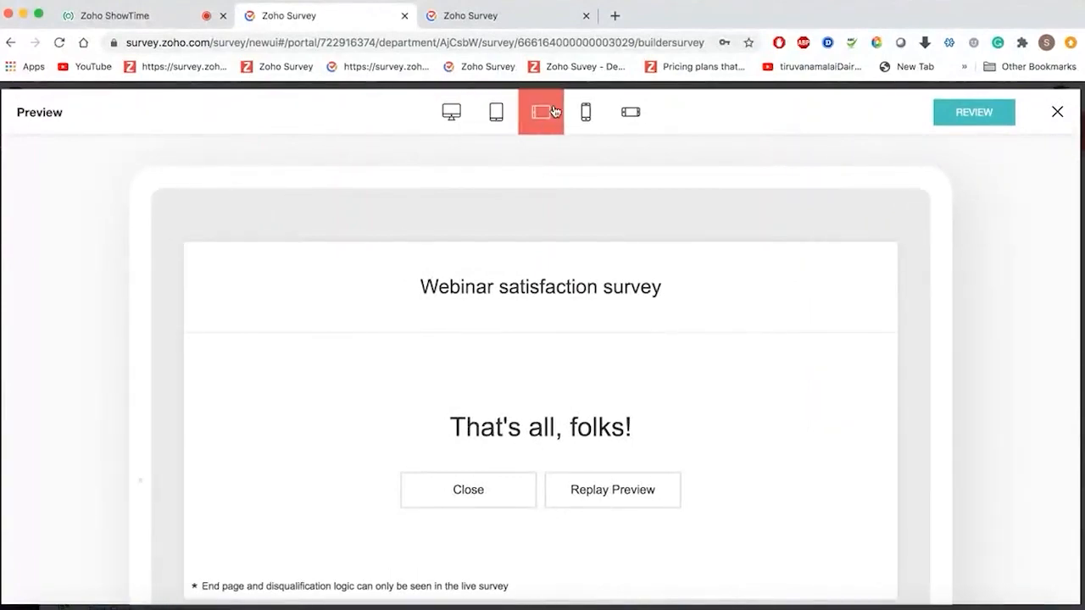
{"action": "left_click", "coordinate": [585, 113]}
{"action": "left_click", "coordinate": [630, 123]}
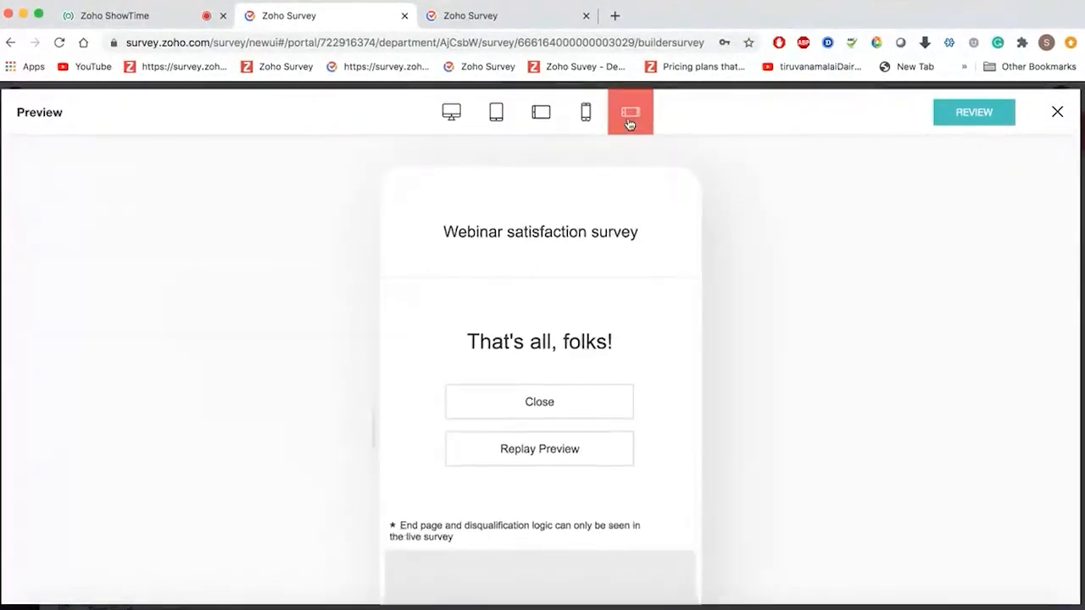
{"action": "left_click", "coordinate": [586, 114]}
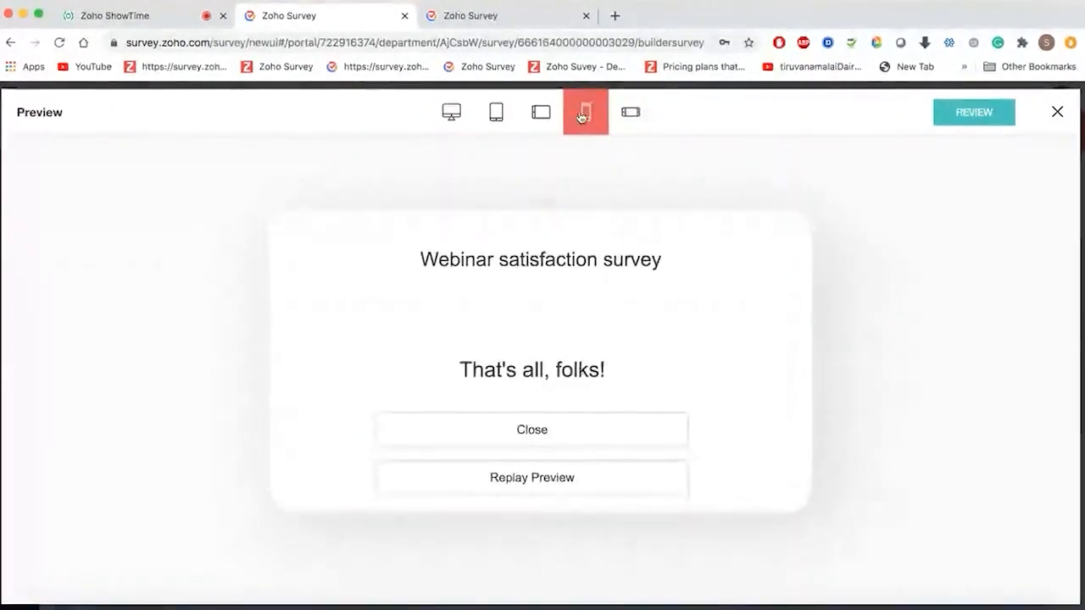
{"action": "left_click", "coordinate": [1042, 112]}
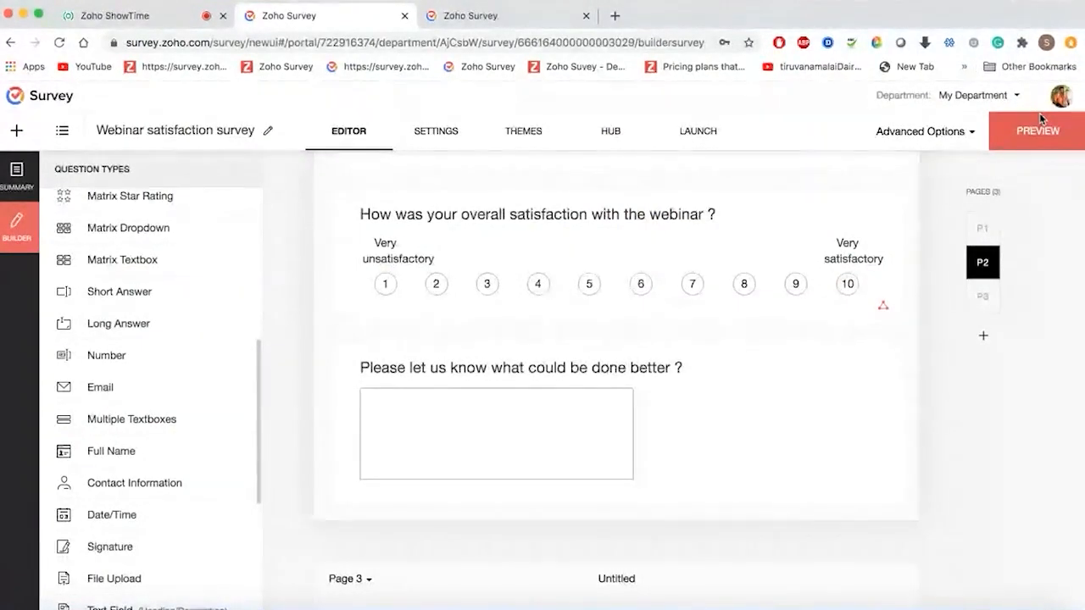
- Set the Zoho Survey logo in the header and save 'Webinar satisfaction survey' as the title
{"action": "scroll", "coordinate": [674, 299], "scroll_direction": "up", "scroll_amount": 10}
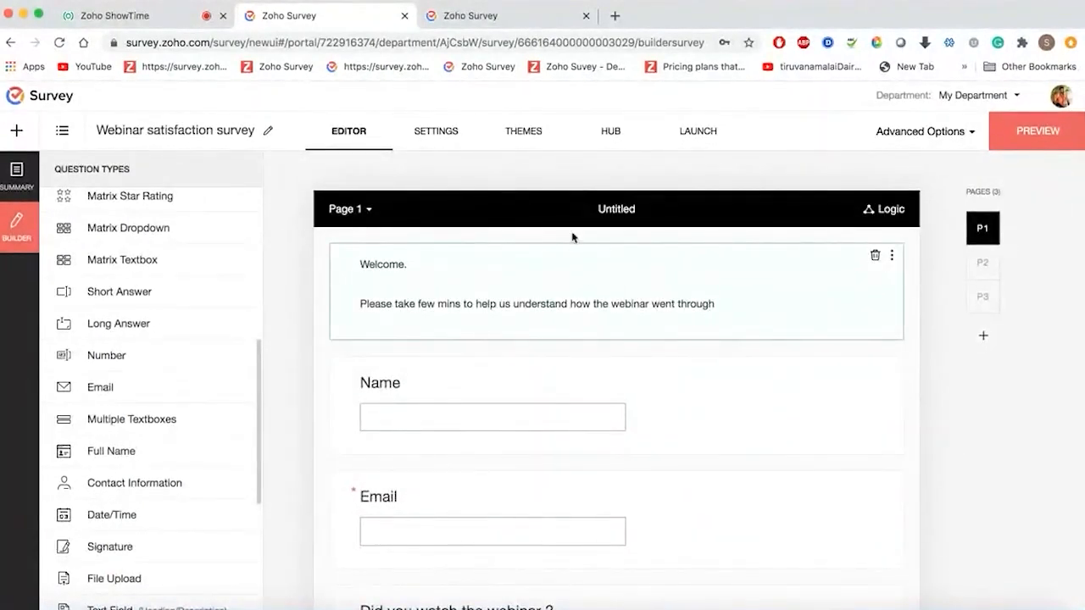
{"action": "left_click", "coordinate": [438, 137]}
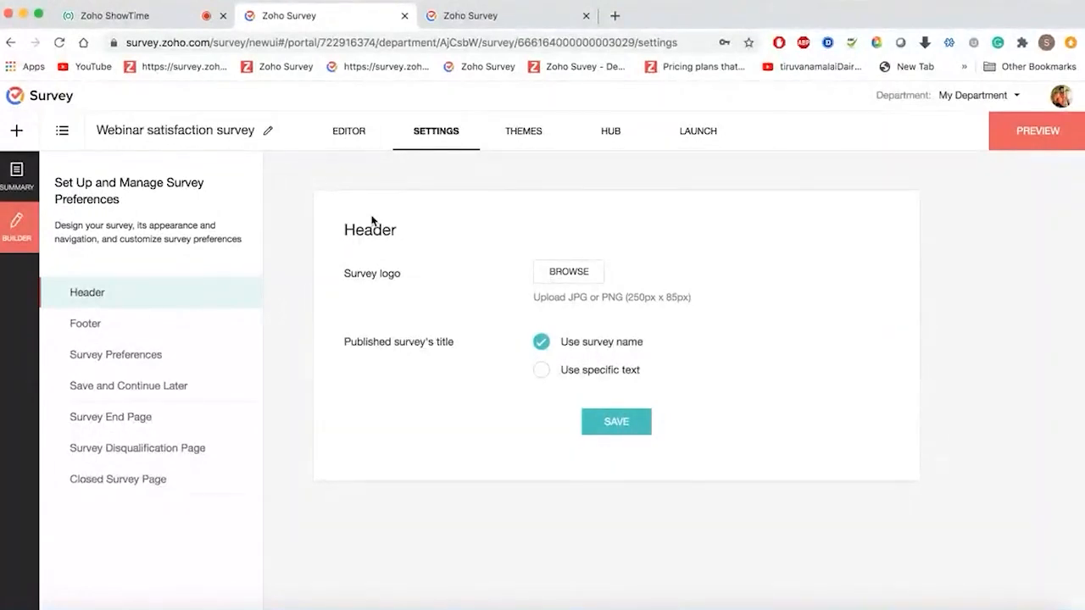
{"action": "left_click", "coordinate": [558, 280]}
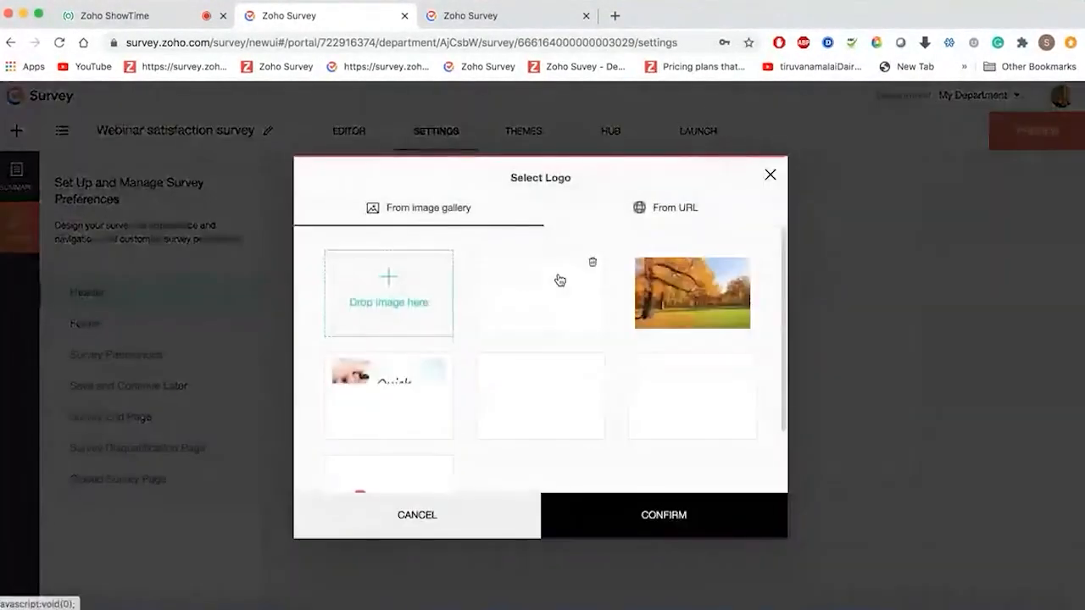
{"action": "left_click", "coordinate": [546, 387]}
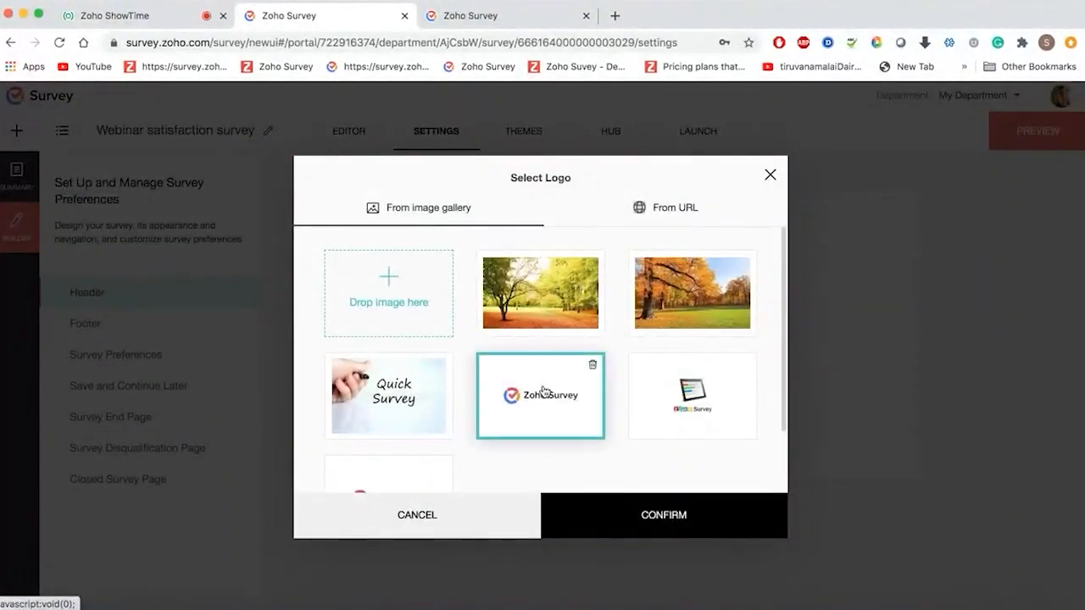
{"action": "left_click", "coordinate": [666, 518]}
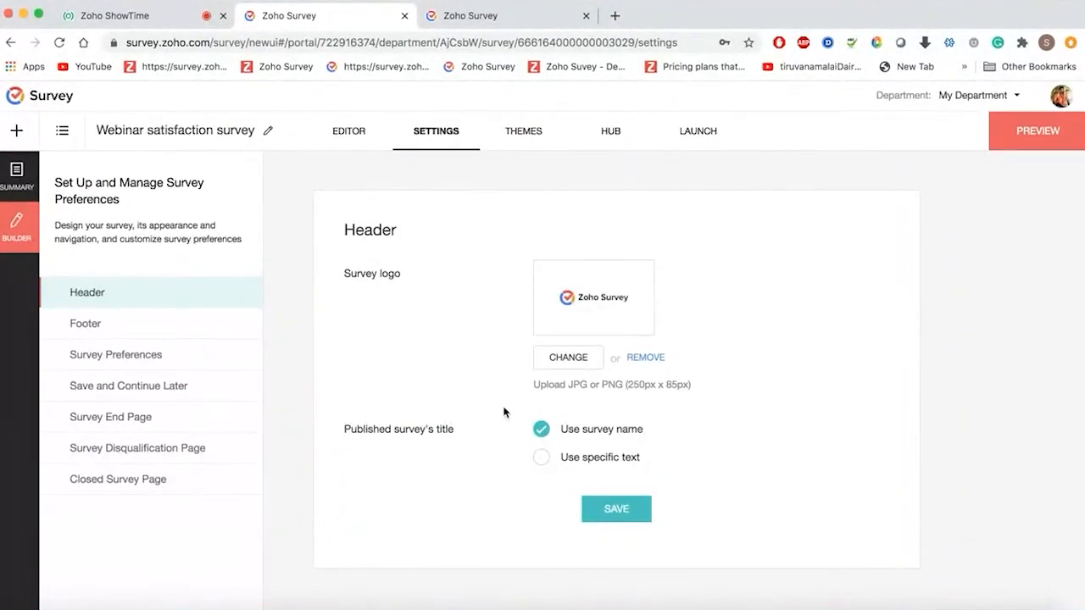
{"action": "left_click", "coordinate": [542, 457]}
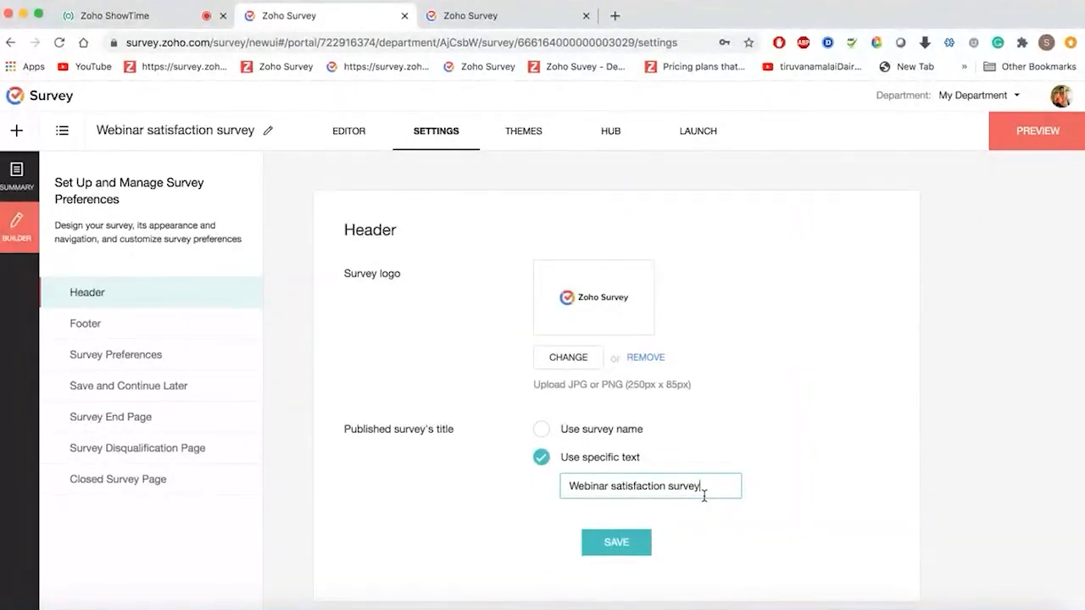
{"action": "left_click", "coordinate": [631, 547]}
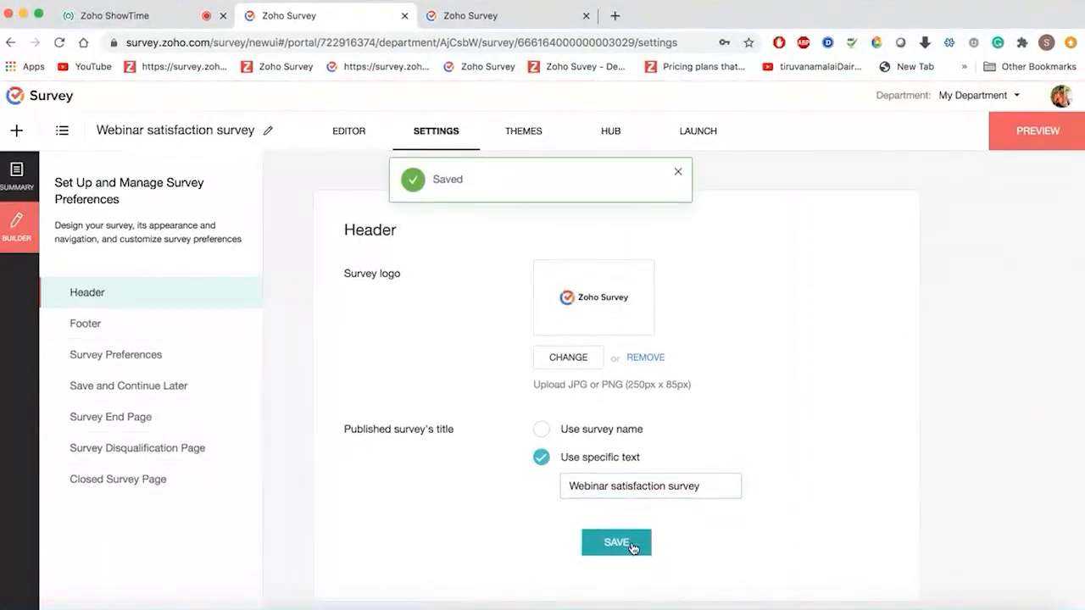
{"action": "left_click", "coordinate": [122, 336]}
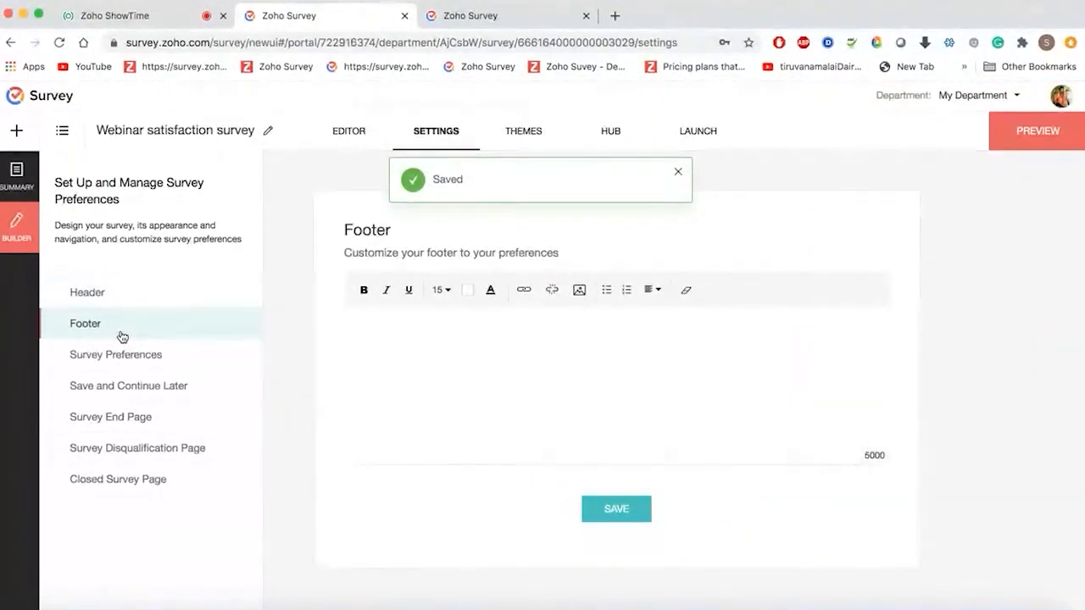
- Write 'Powered by Zoho' in the footer, add the Zoho Survey logo below it, and save
{"action": "left_click", "coordinate": [399, 382]}
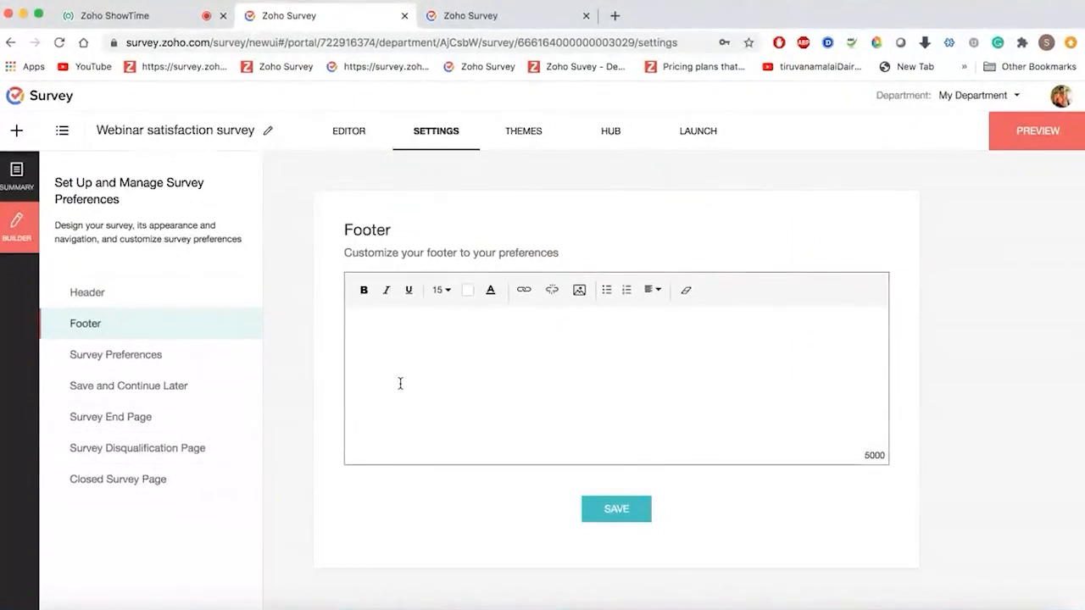
{"action": "type", "text": "Powere"}
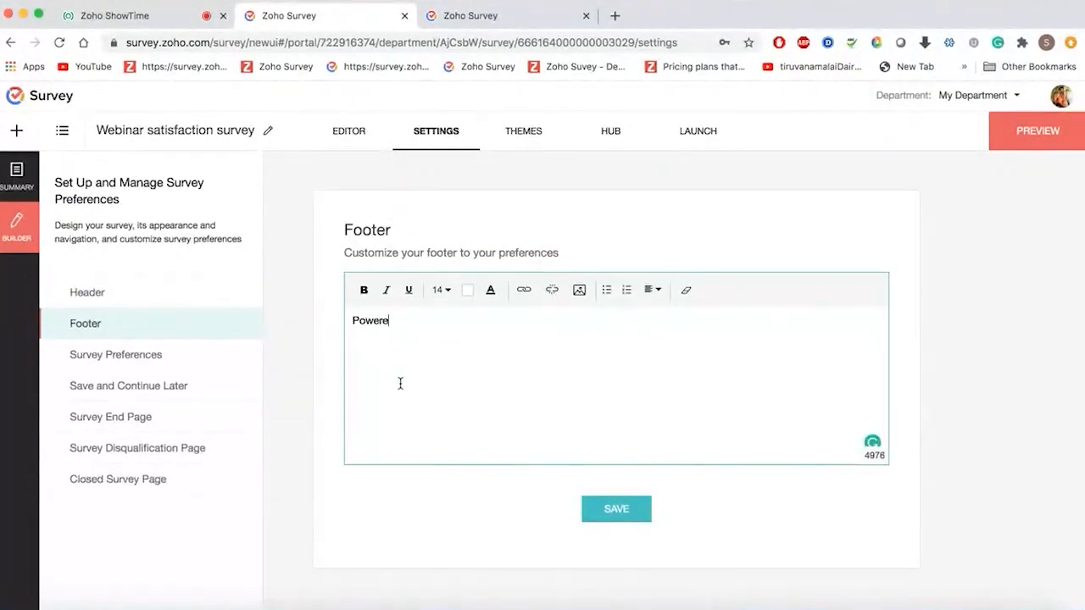
{"action": "type", "text": "d by Zoho"}
{"action": "key", "text": "Return"}
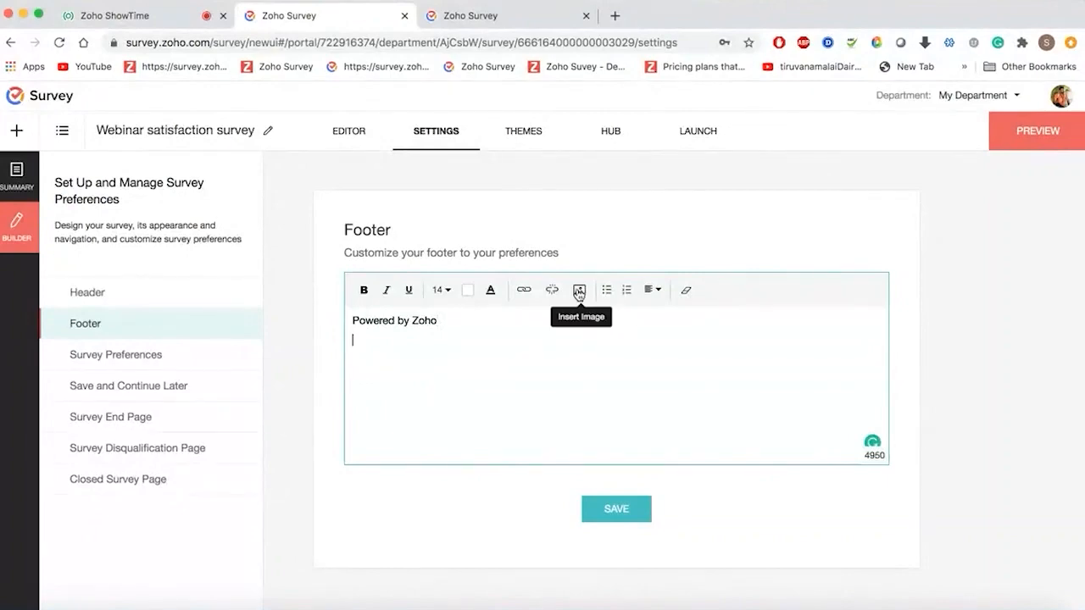
{"action": "left_click", "coordinate": [579, 290]}
{"action": "scroll", "coordinate": [579, 390], "scroll_direction": "down", "scroll_amount": 2}
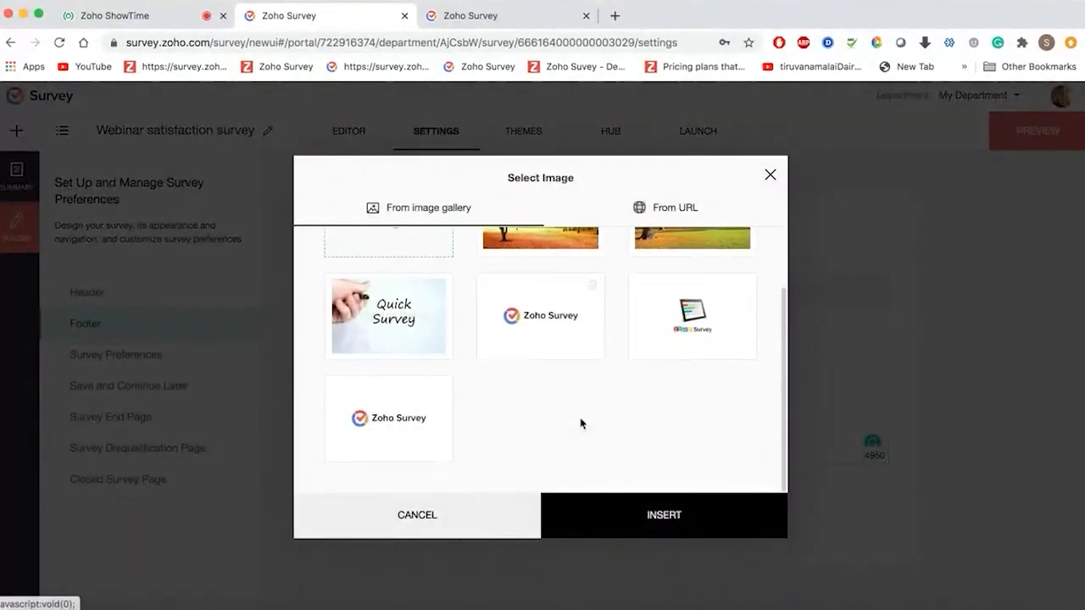
{"action": "left_click", "coordinate": [390, 428]}
{"action": "left_click", "coordinate": [650, 517]}
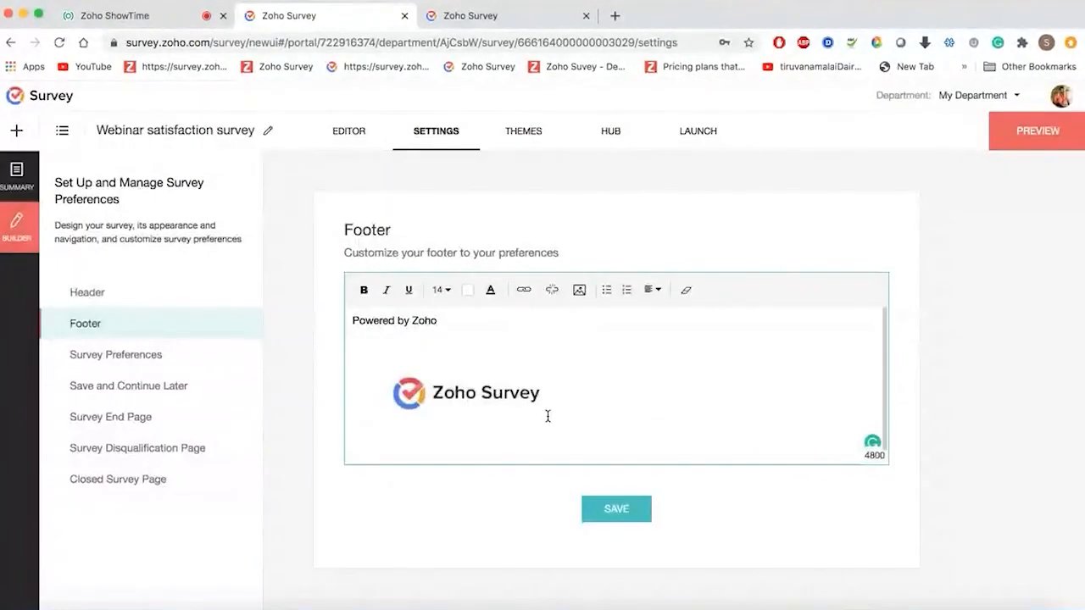
{"action": "left_click", "coordinate": [638, 515]}
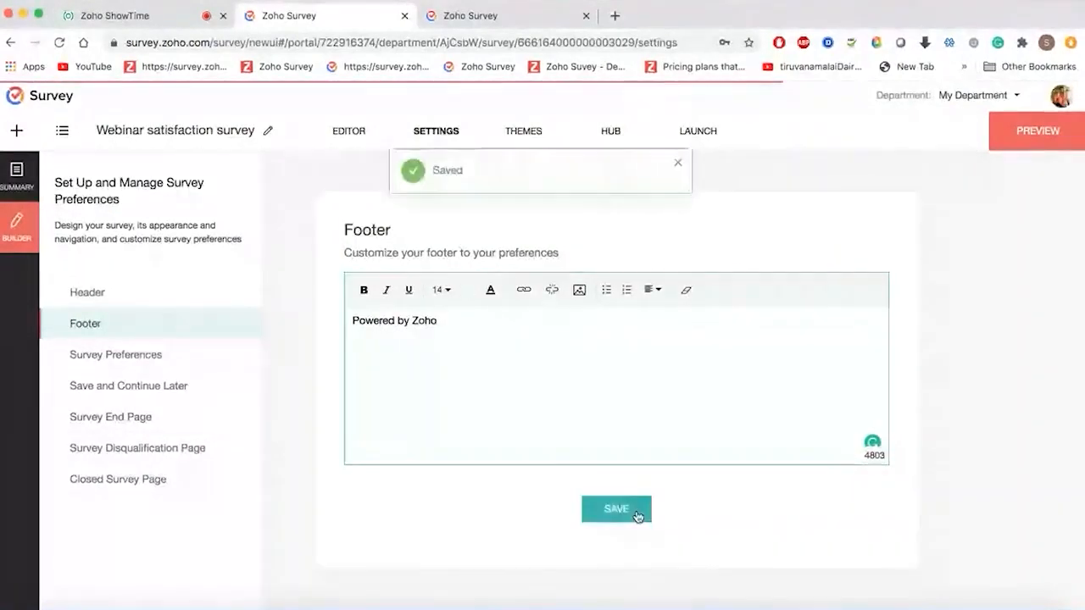
- Look over the Survey Preferences and Header settings, then return to Footer
{"action": "left_click", "coordinate": [127, 356]}
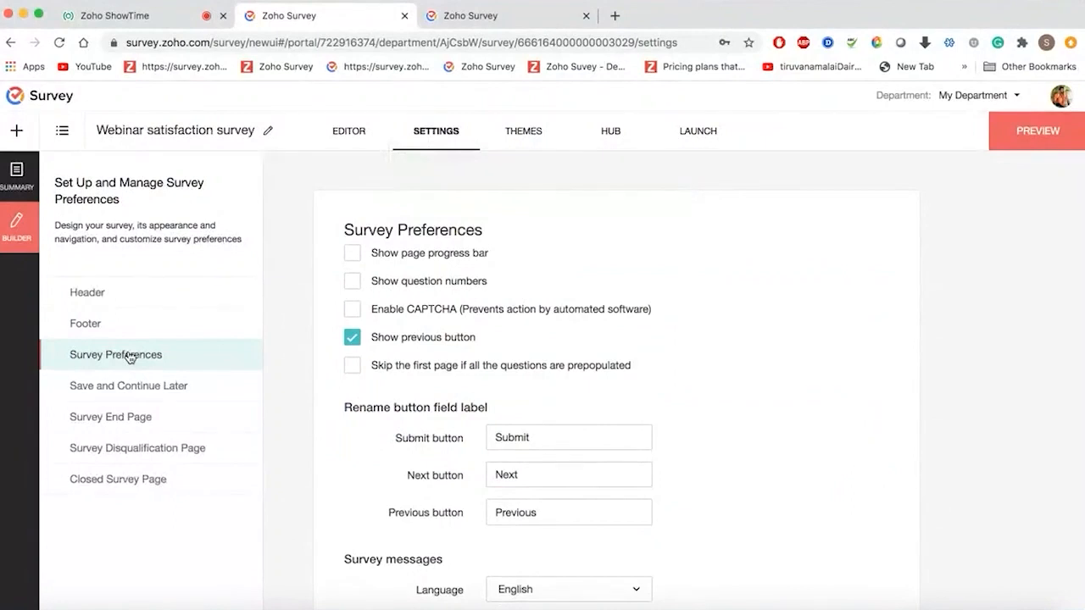
{"action": "left_click", "coordinate": [131, 305]}
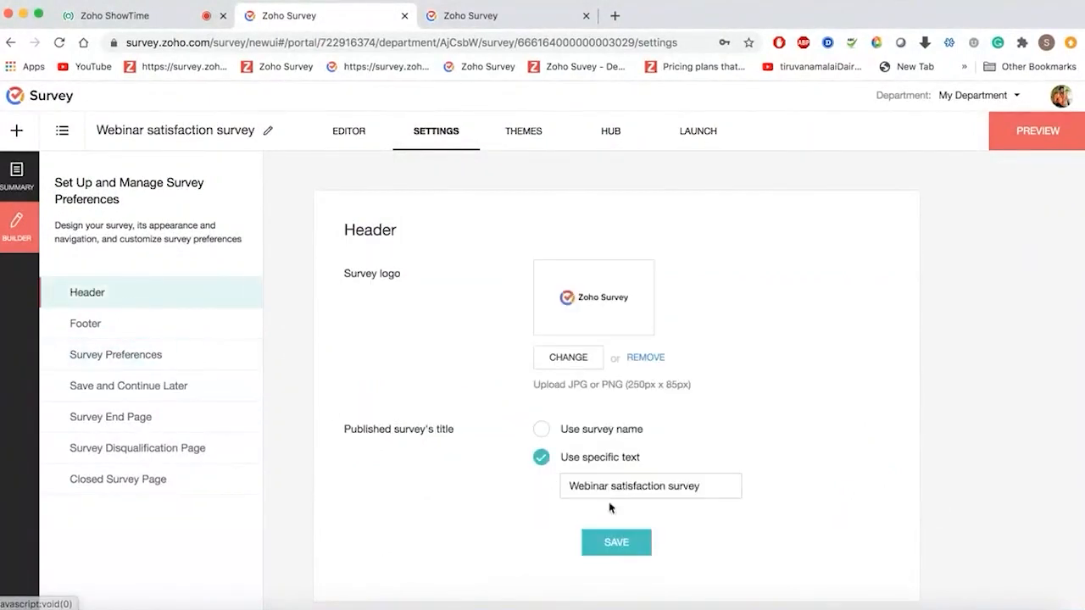
{"action": "left_click", "coordinate": [145, 323]}
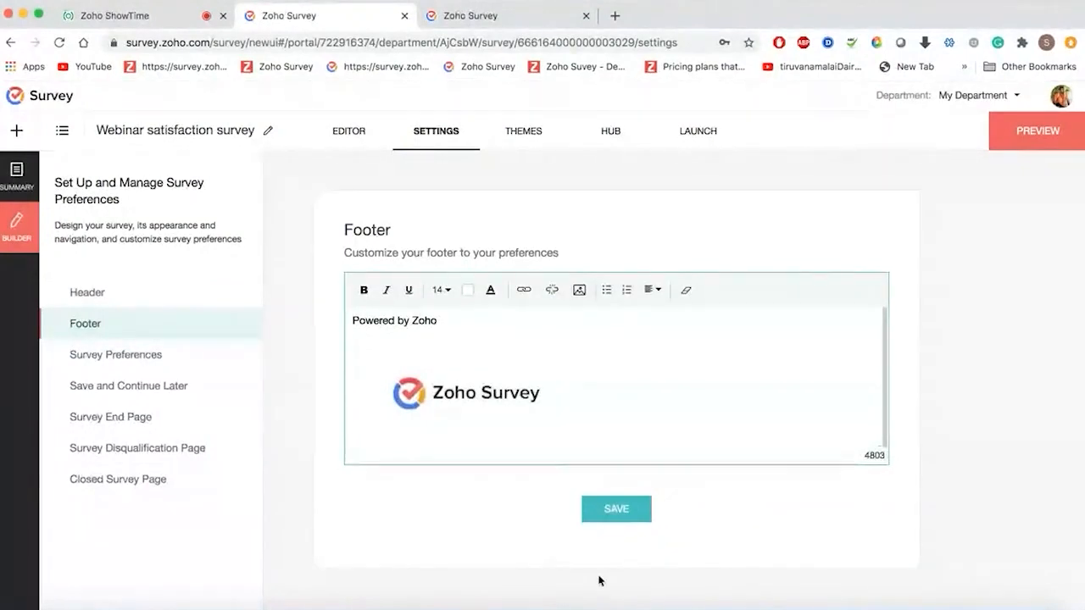
- Enable the progress bar, hide the Previous button, and relabel Submit as 'Finish', then save
{"action": "left_click", "coordinate": [133, 356]}
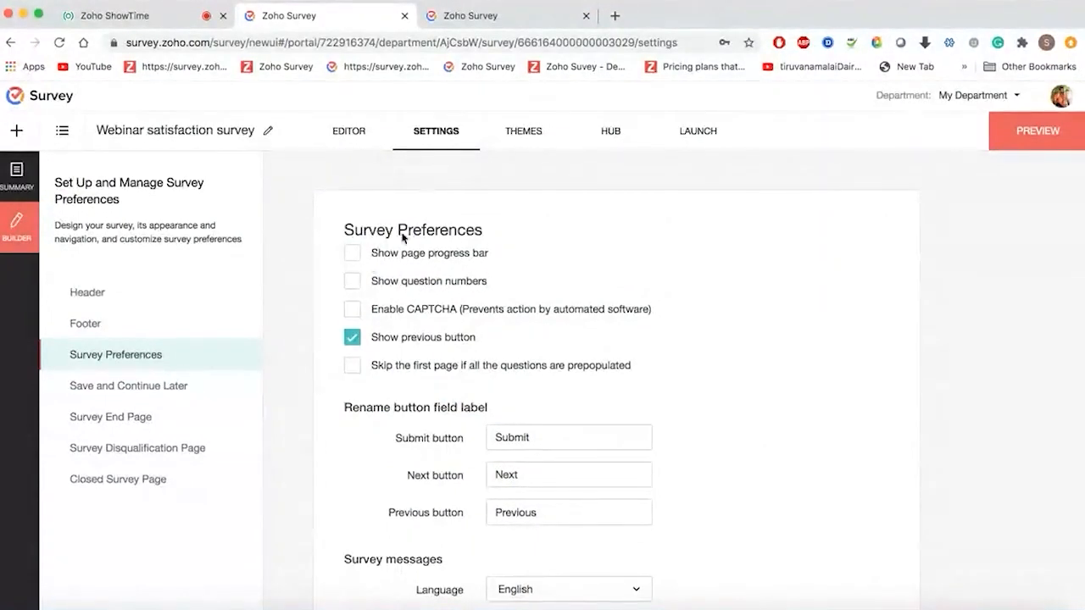
{"action": "left_click", "coordinate": [353, 254]}
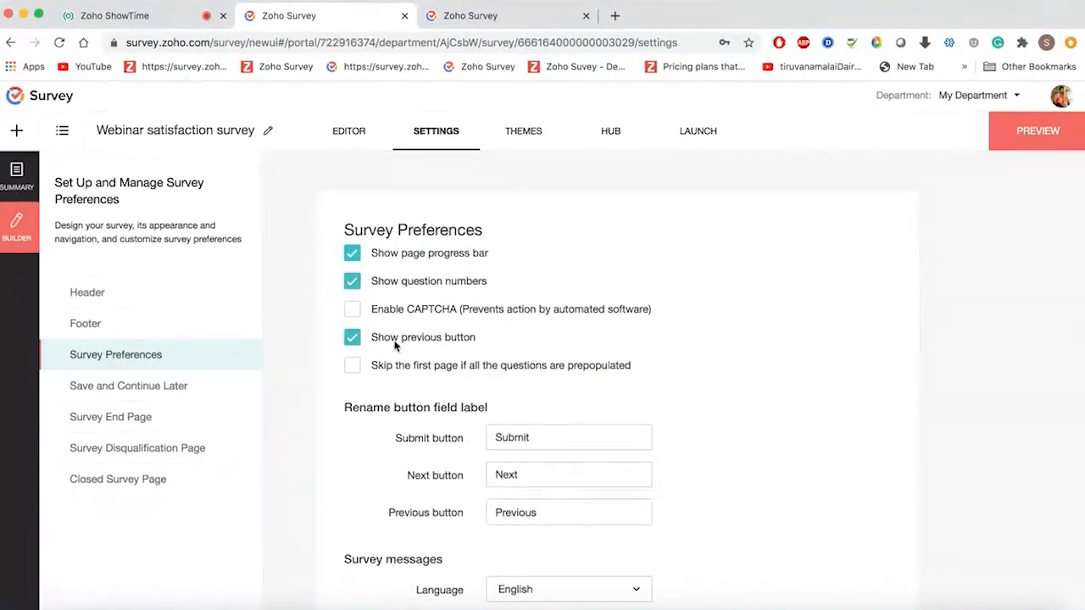
{"action": "left_click", "coordinate": [394, 344]}
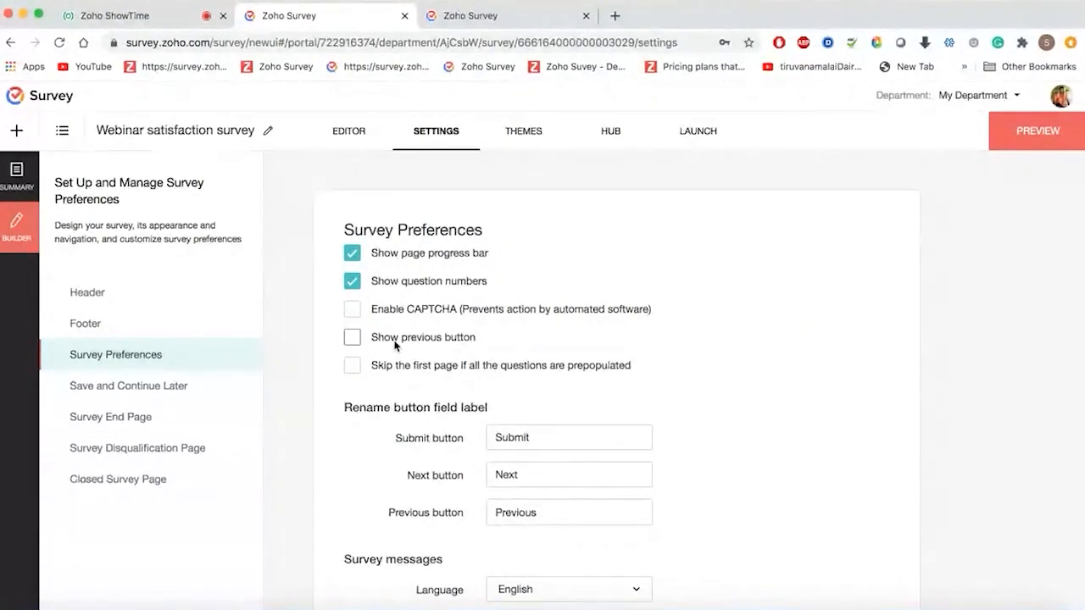
{"action": "scroll", "coordinate": [394, 344], "scroll_direction": "down", "scroll_amount": 2}
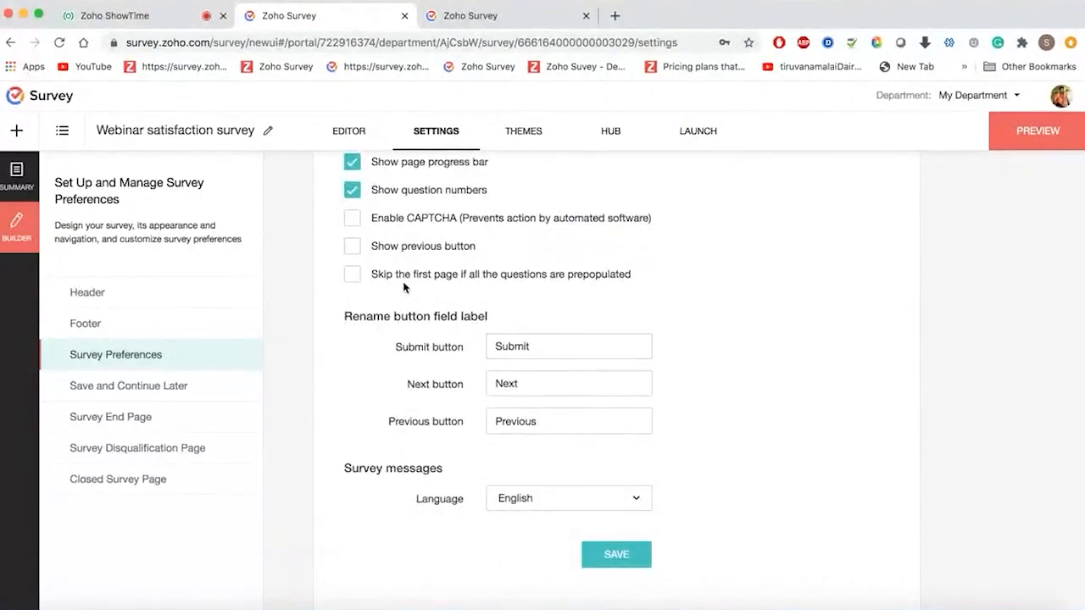
{"action": "scroll", "coordinate": [475, 293], "scroll_direction": "down", "scroll_amount": 1}
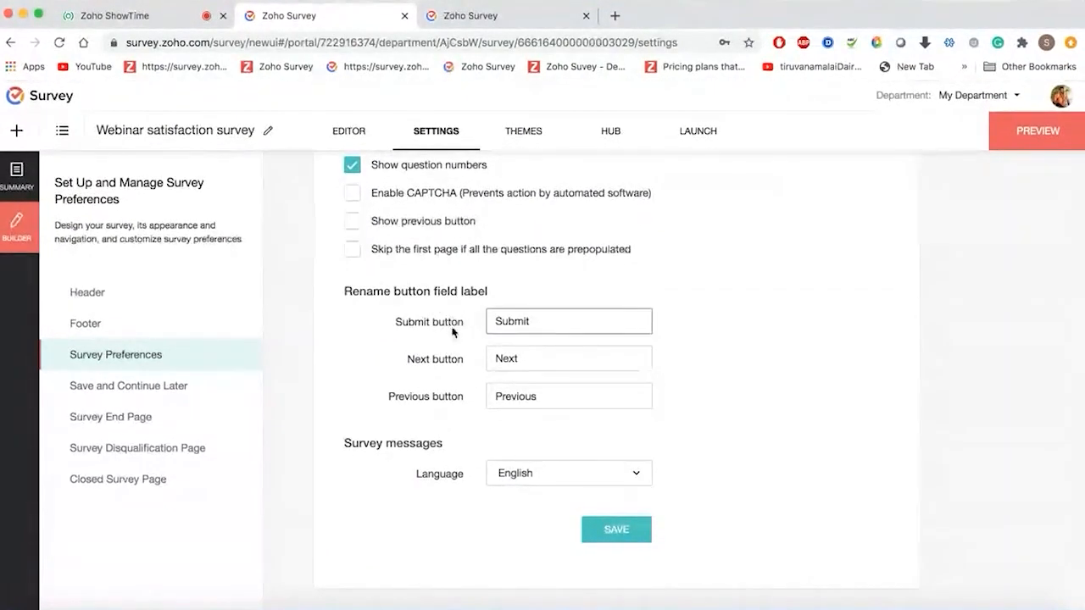
{"action": "left_click", "coordinate": [535, 322]}
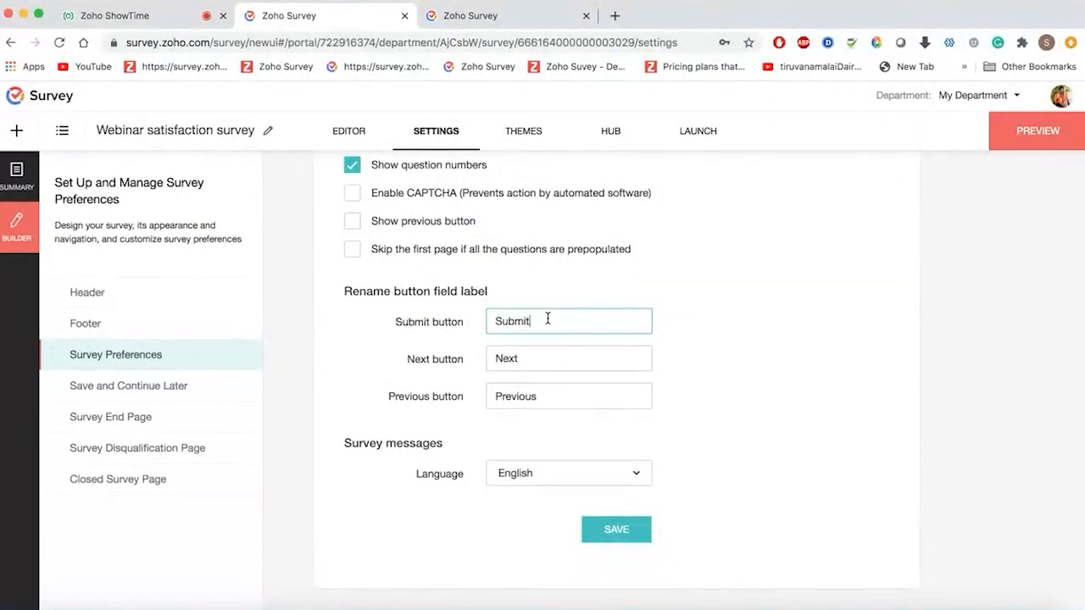
{"action": "double_click", "coordinate": [548, 318]}
{"action": "type", "text": "Finish"}
{"action": "left_click", "coordinate": [618, 531]}
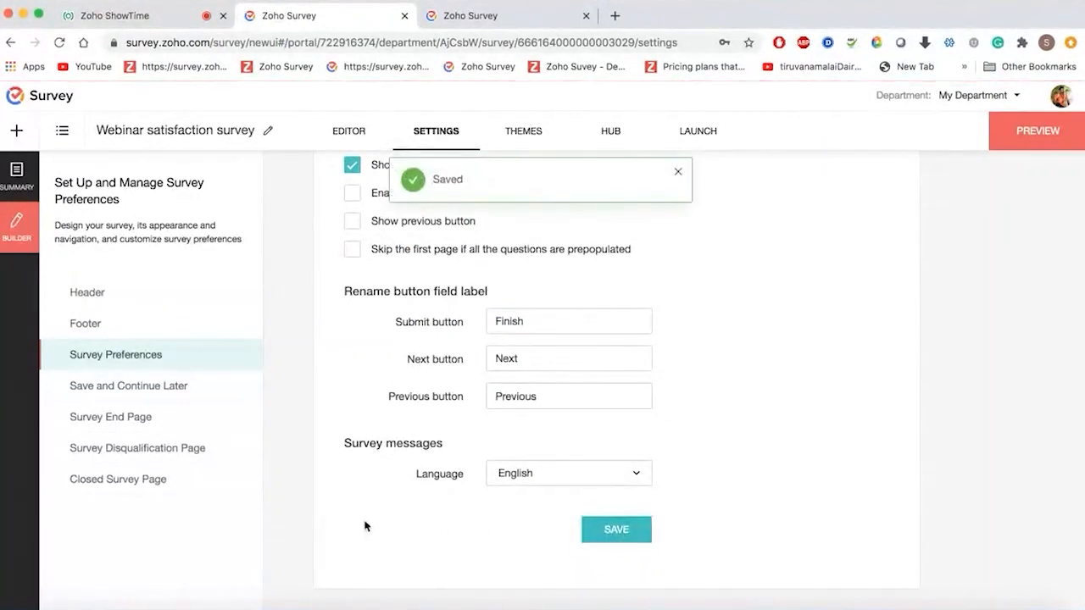
- Change the survey messages language to French and save, then go to Save and Continue Later
{"action": "left_click", "coordinate": [574, 482]}
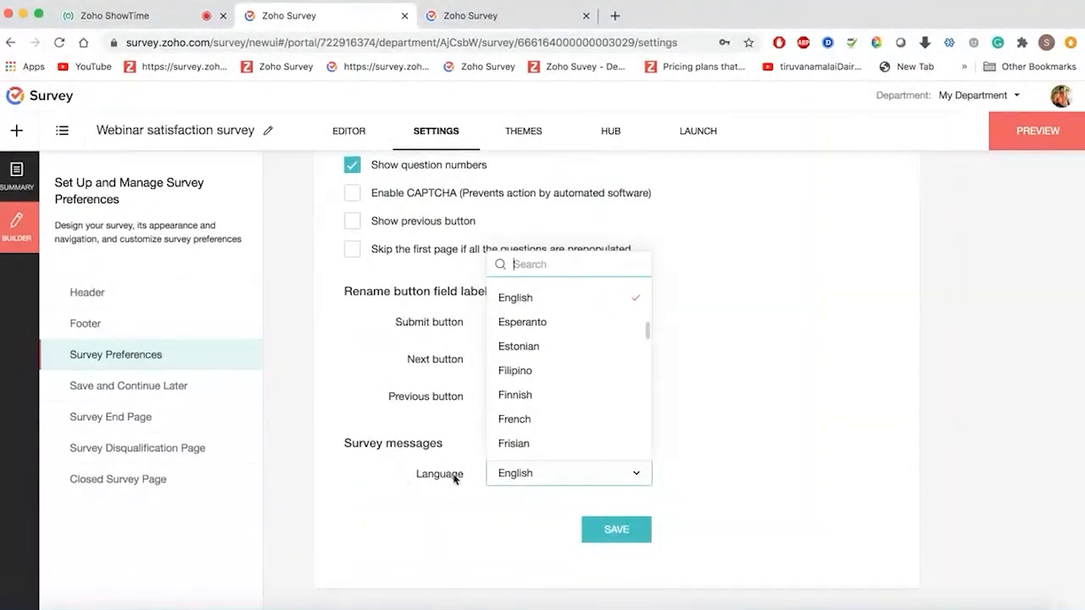
{"action": "left_click", "coordinate": [551, 422]}
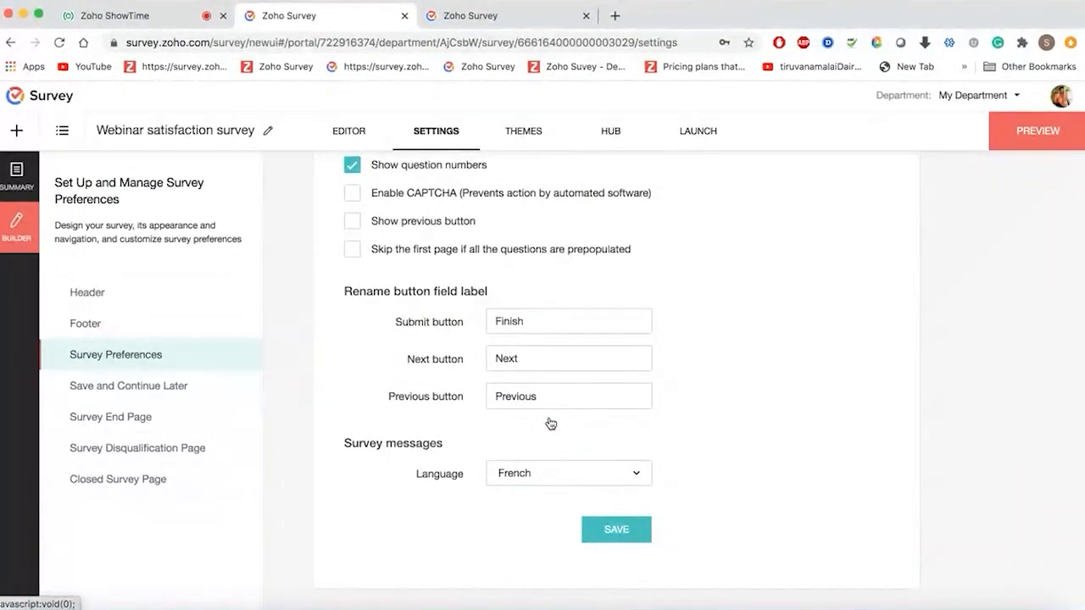
{"action": "left_click", "coordinate": [547, 475]}
{"action": "scroll", "coordinate": [565, 333], "scroll_direction": "up", "scroll_amount": 10}
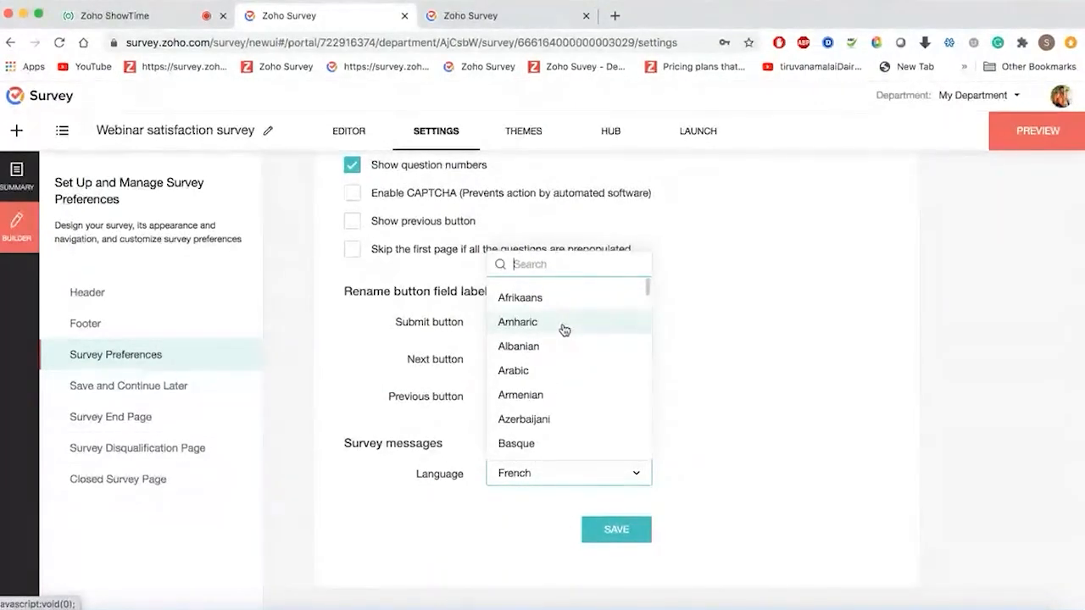
{"action": "left_click", "coordinate": [708, 464]}
{"action": "left_click", "coordinate": [602, 531]}
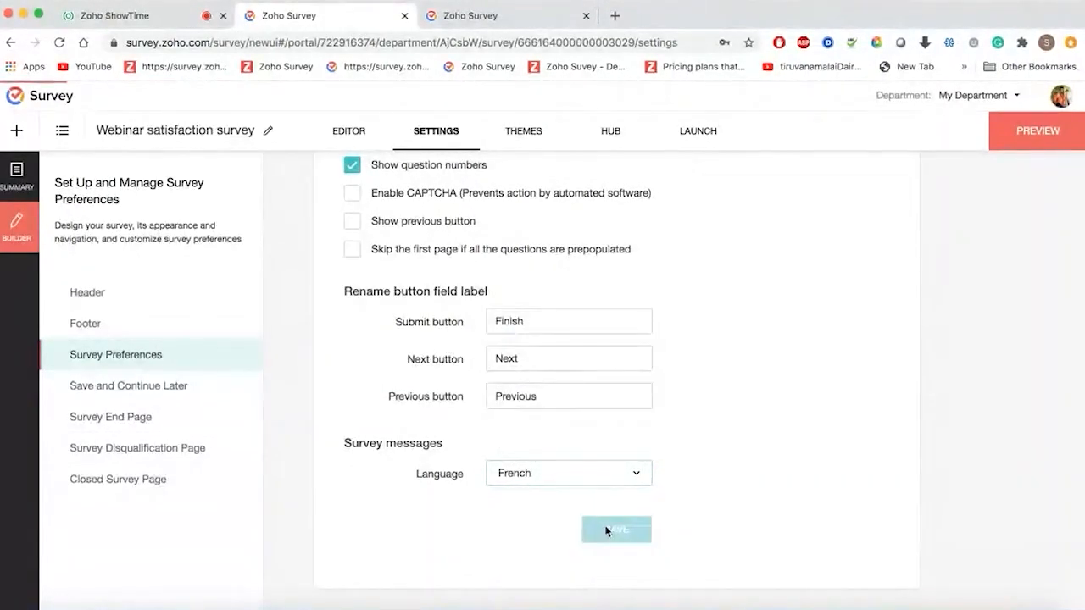
{"action": "left_click", "coordinate": [123, 390]}
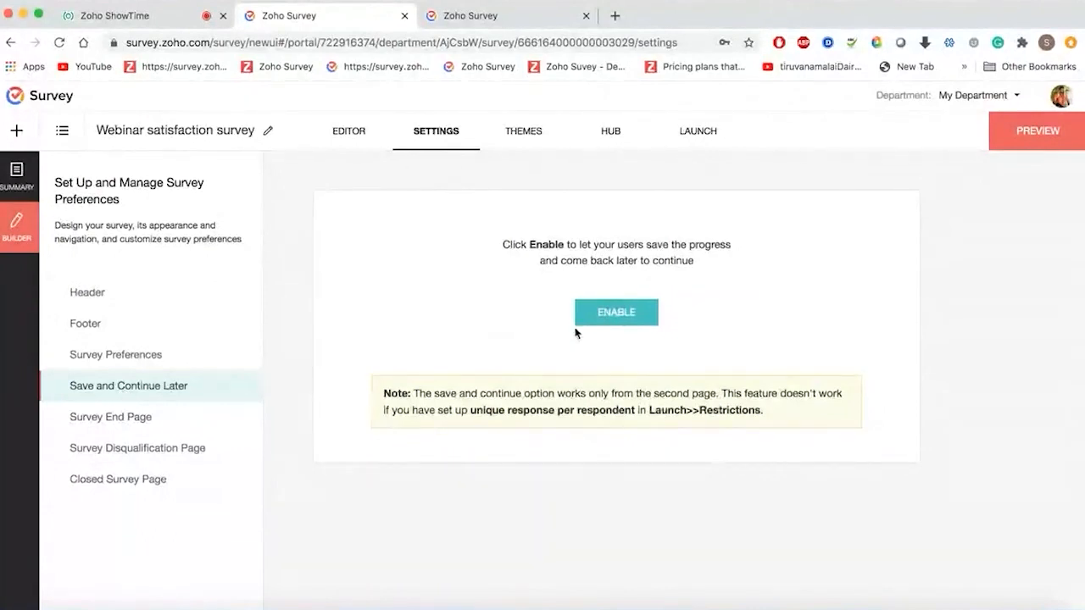
- Enable Save and Continue Later for respondents, then go to the Survey End Page settings
{"action": "left_click", "coordinate": [610, 315]}
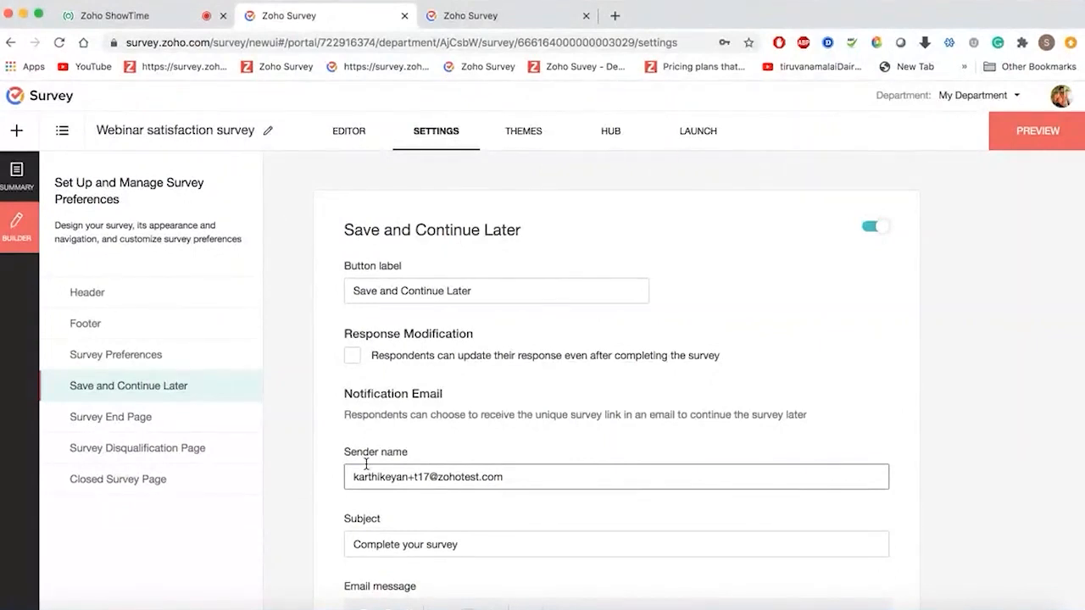
{"action": "scroll", "coordinate": [367, 463], "scroll_direction": "down", "scroll_amount": 3}
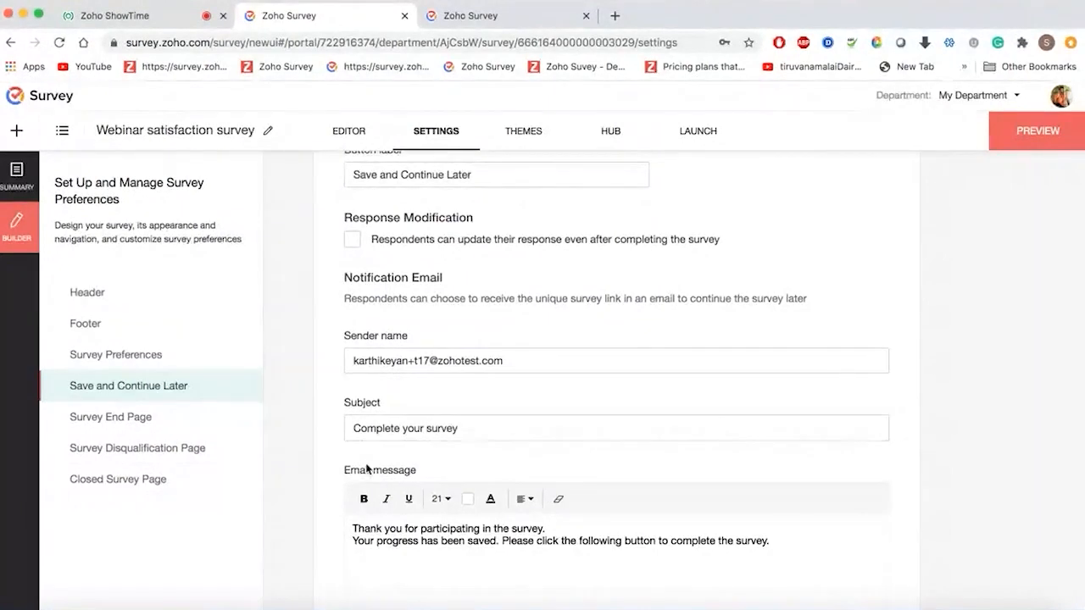
{"action": "left_click", "coordinate": [157, 418]}
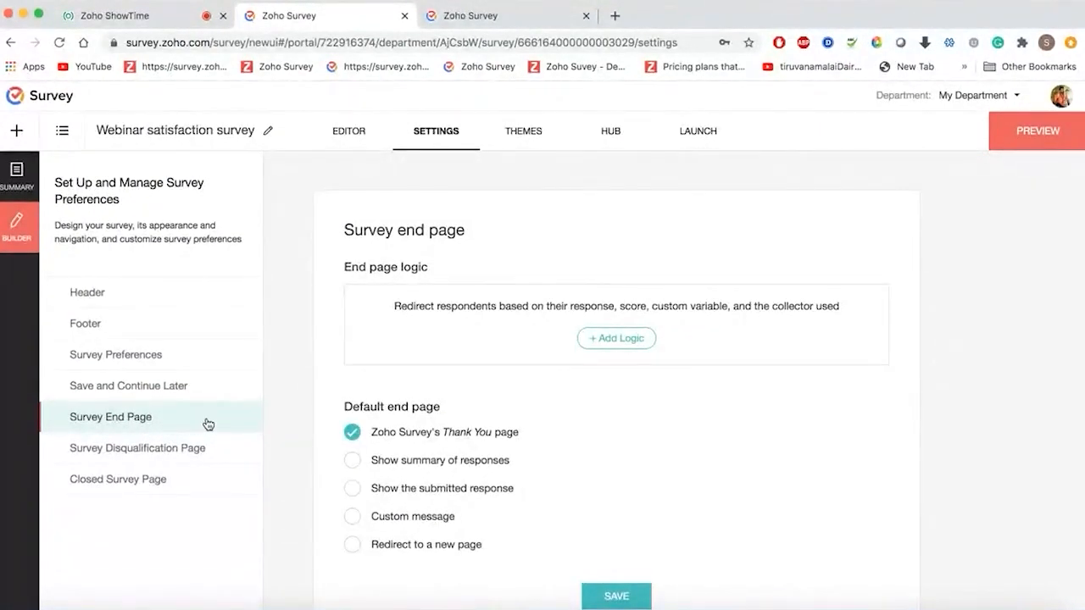
- Set the default end page to the custom message 'Thank you for participating in this survey!'
{"action": "scroll", "coordinate": [588, 439], "scroll_direction": "down", "scroll_amount": 1}
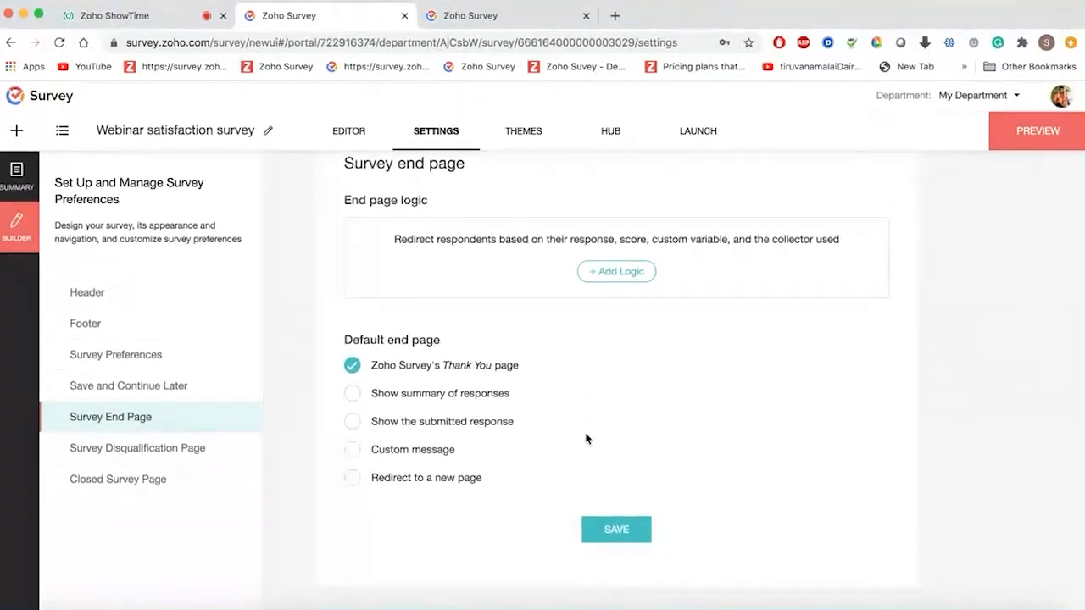
{"action": "left_click", "coordinate": [388, 396]}
{"action": "left_click", "coordinate": [352, 450]}
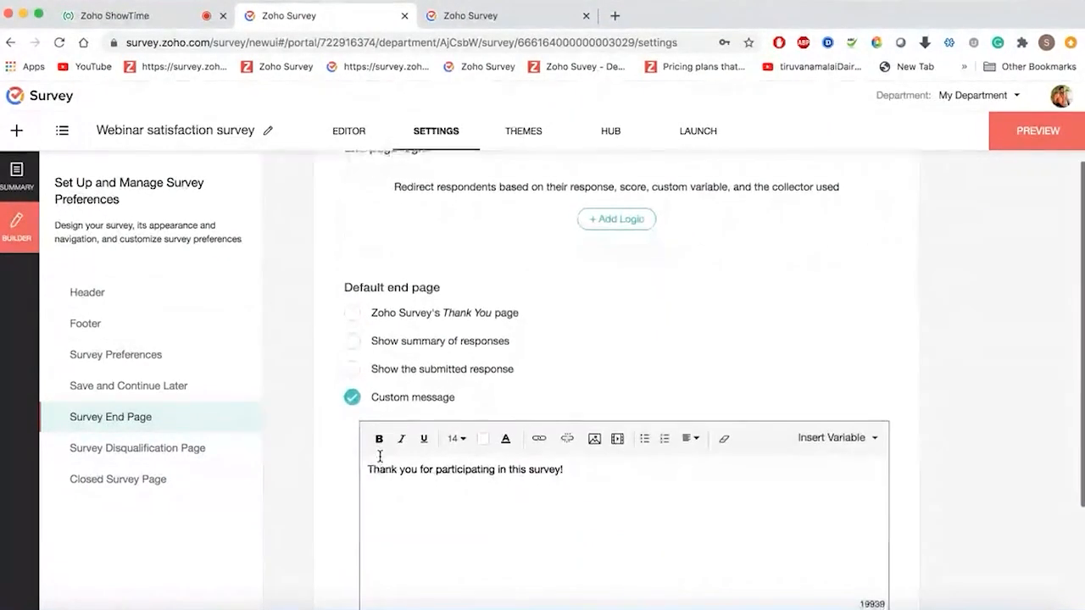
{"action": "scroll", "coordinate": [552, 476], "scroll_direction": "down", "scroll_amount": 3}
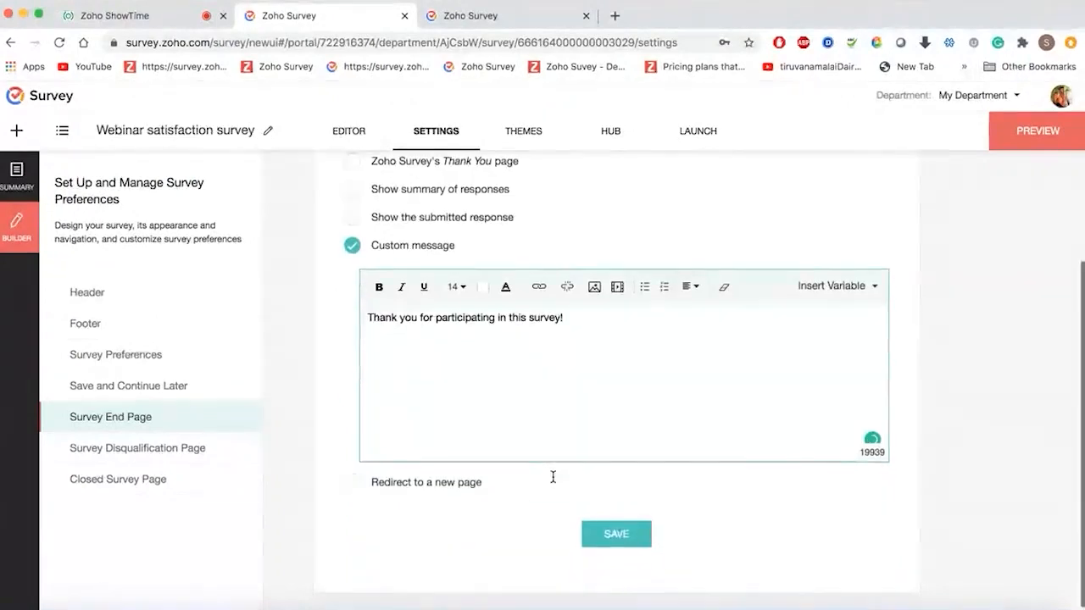
{"action": "scroll", "coordinate": [553, 478], "scroll_direction": "up", "scroll_amount": 1}
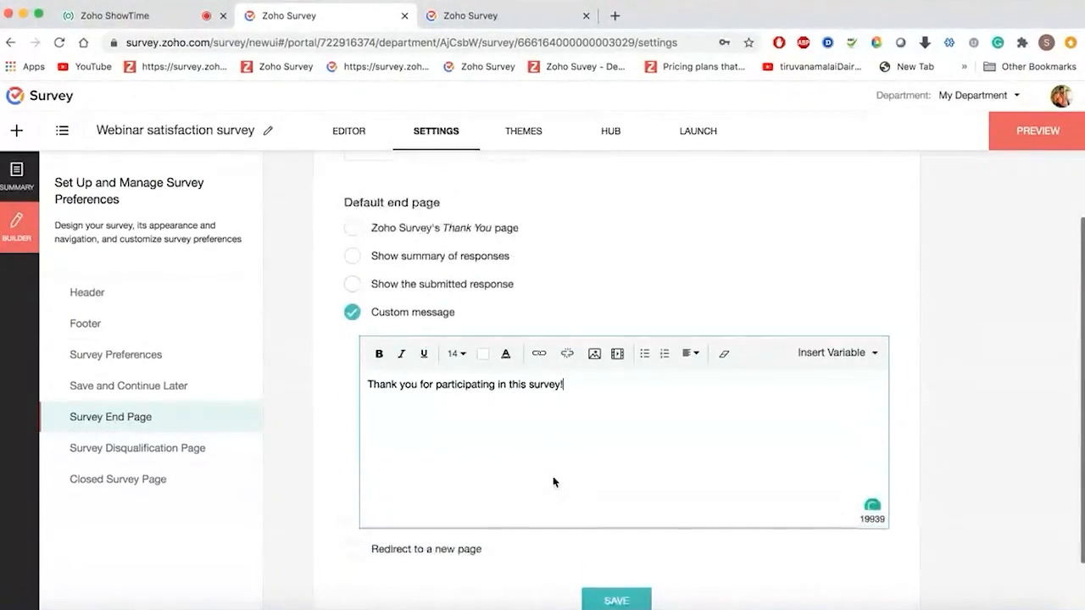
{"action": "left_click", "coordinate": [385, 549]}
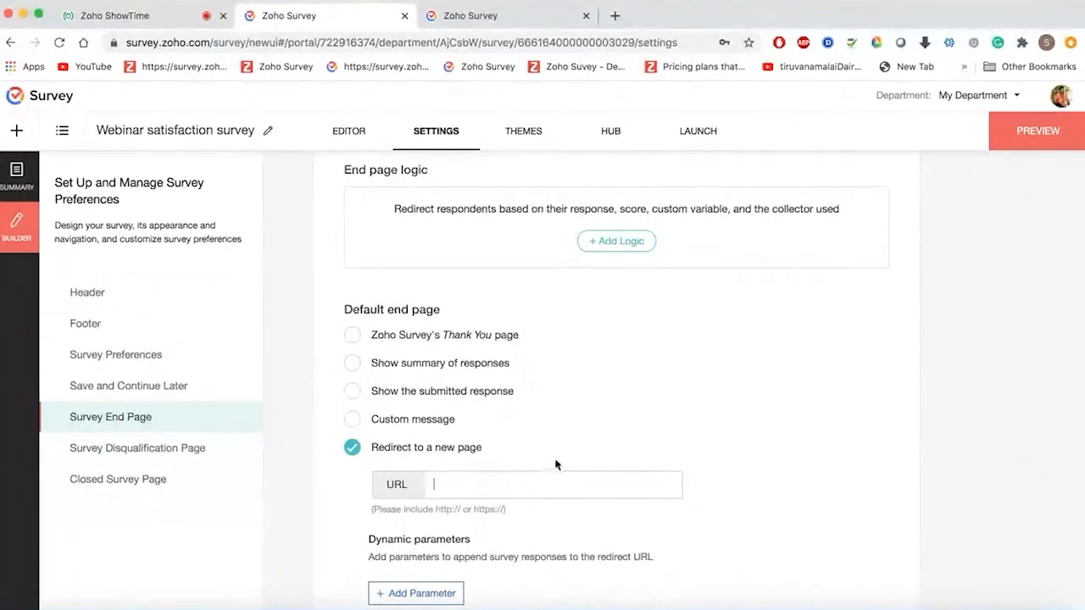
{"action": "left_click", "coordinate": [416, 392]}
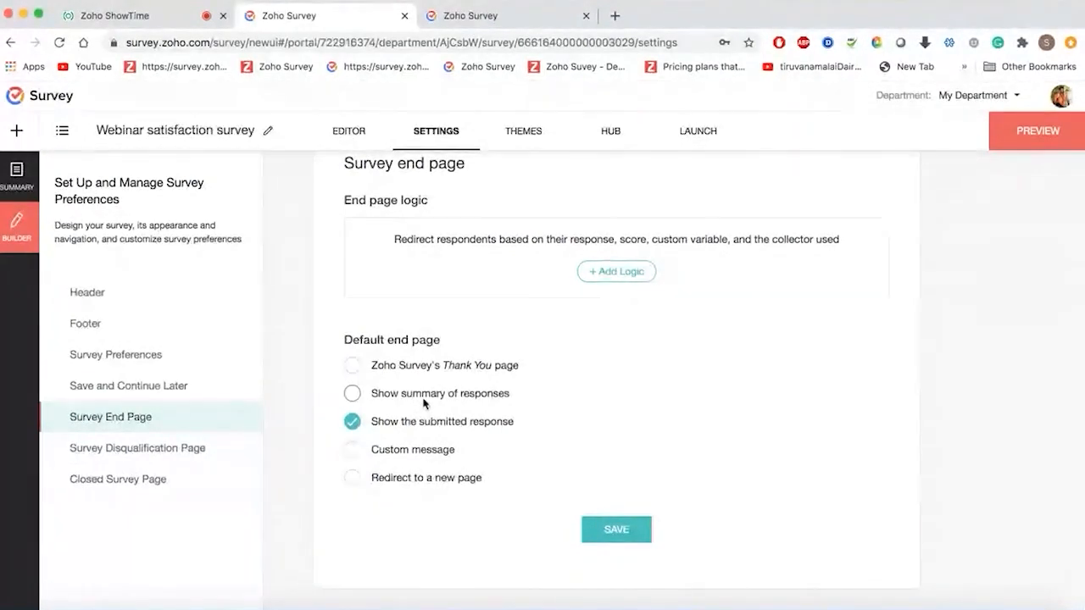
{"action": "left_click", "coordinate": [405, 396]}
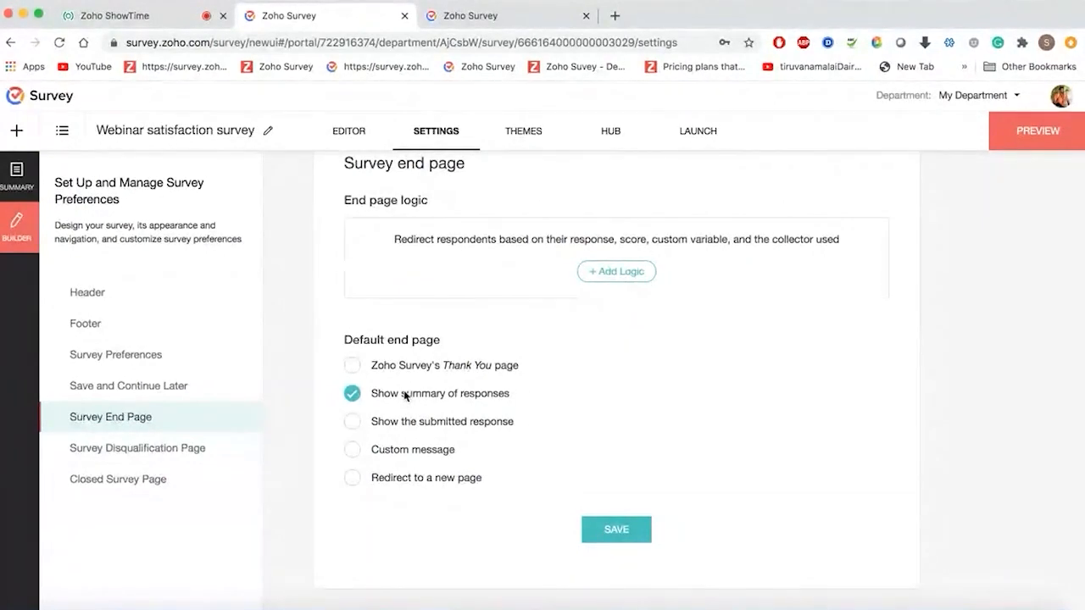
{"action": "left_click", "coordinate": [379, 450]}
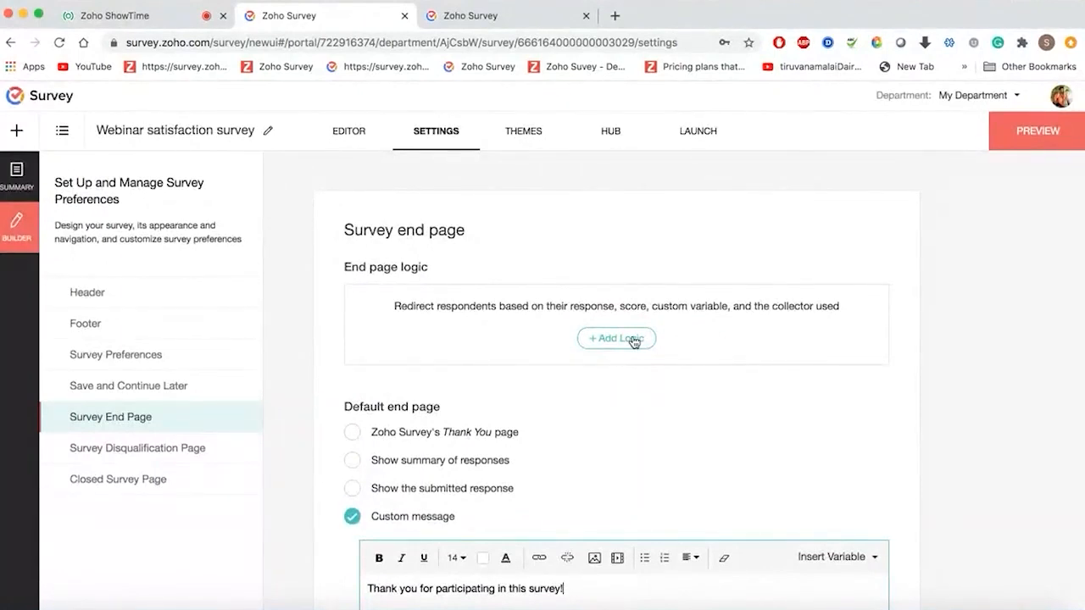
- Add an end-page rule: overall satisfaction greater than 6 shows the custom message
{"action": "left_click", "coordinate": [634, 340]}
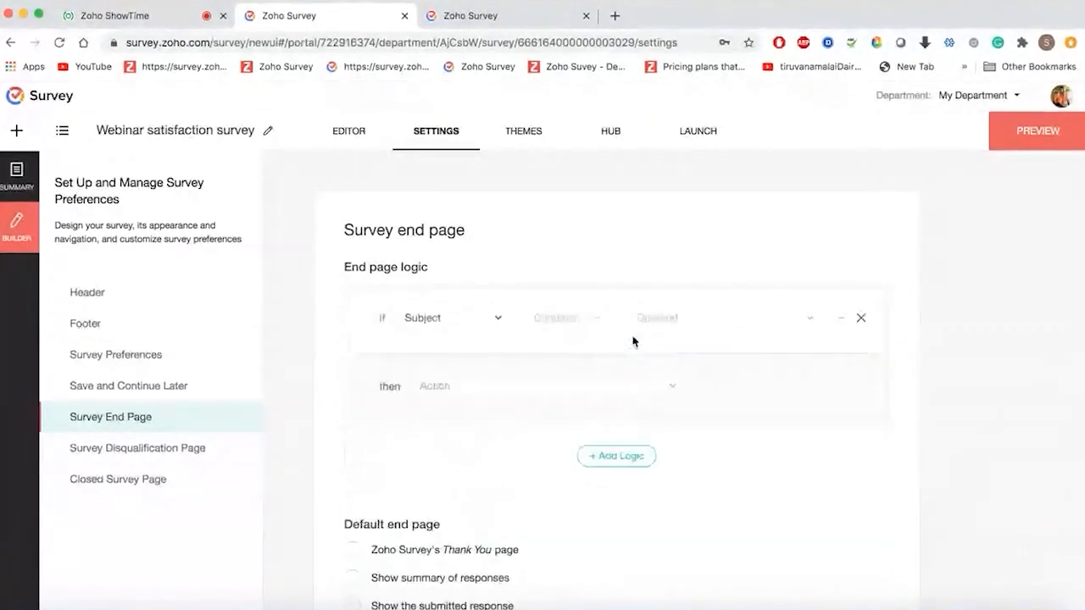
{"action": "left_click", "coordinate": [498, 325]}
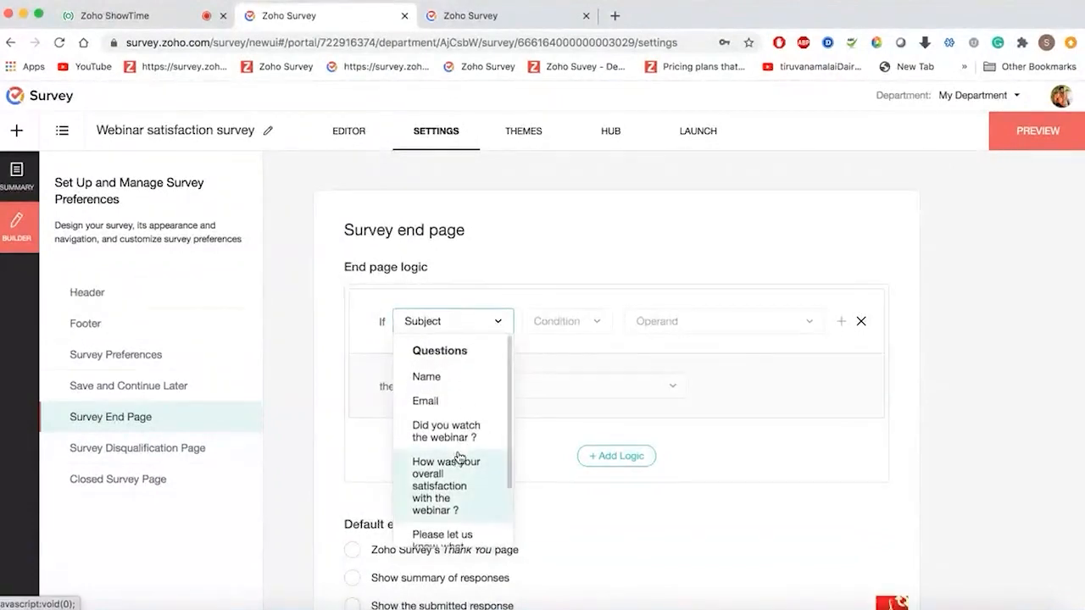
{"action": "scroll", "coordinate": [457, 458], "scroll_direction": "down", "scroll_amount": 2}
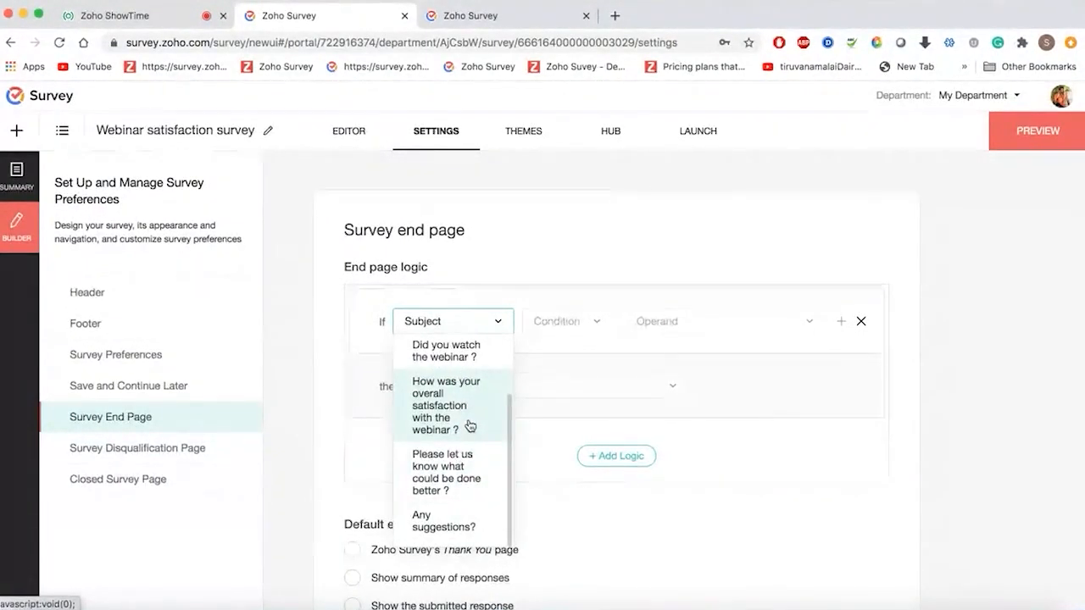
{"action": "left_click", "coordinate": [470, 426]}
{"action": "left_click", "coordinate": [588, 329]}
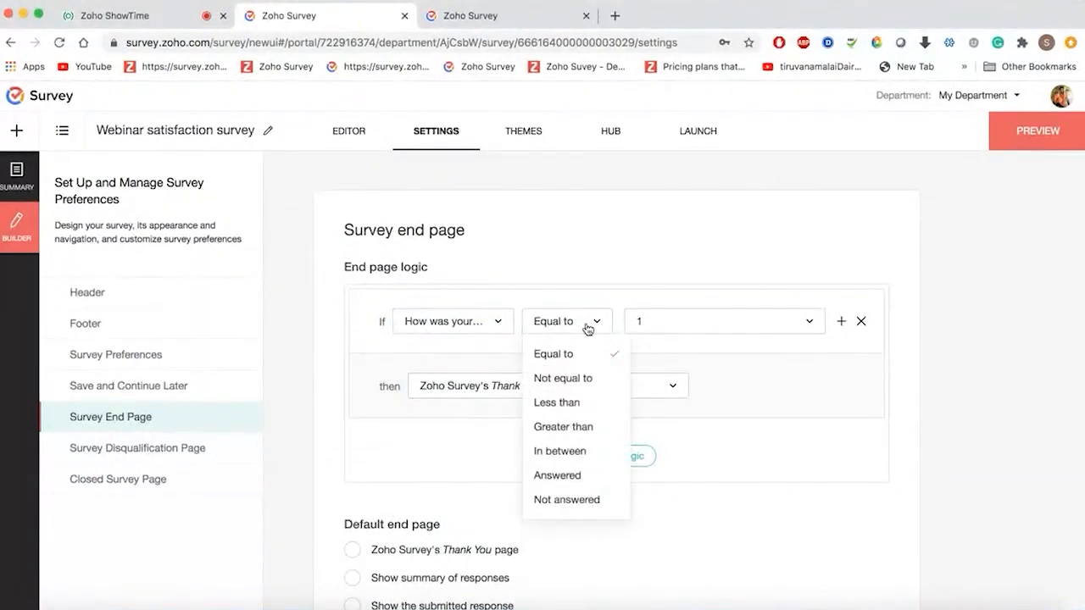
{"action": "left_click", "coordinate": [552, 431]}
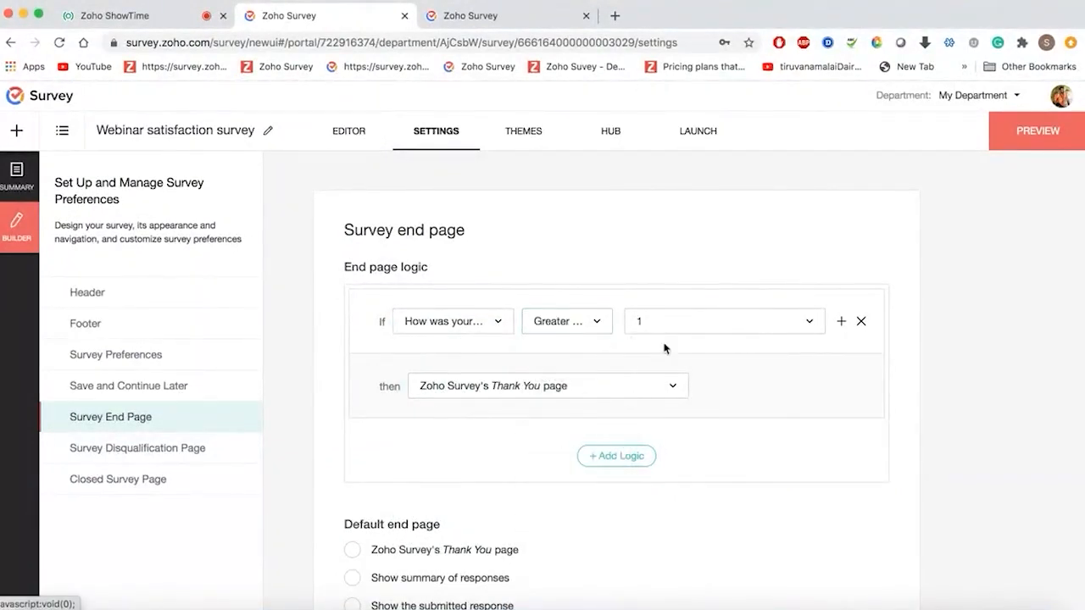
{"action": "left_click", "coordinate": [704, 322]}
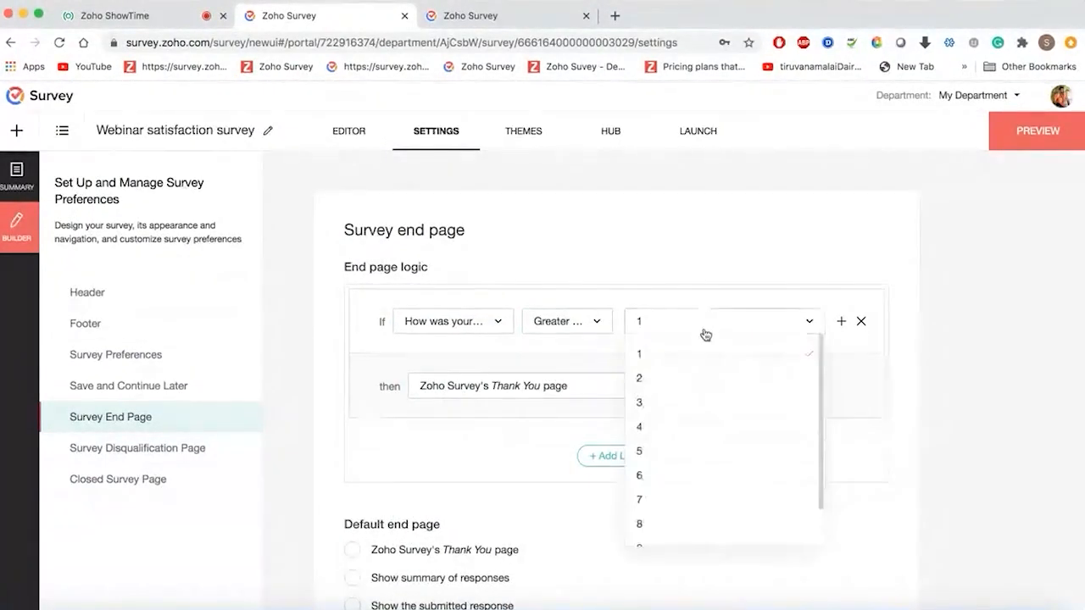
{"action": "left_click", "coordinate": [662, 487]}
{"action": "left_click", "coordinate": [649, 386]}
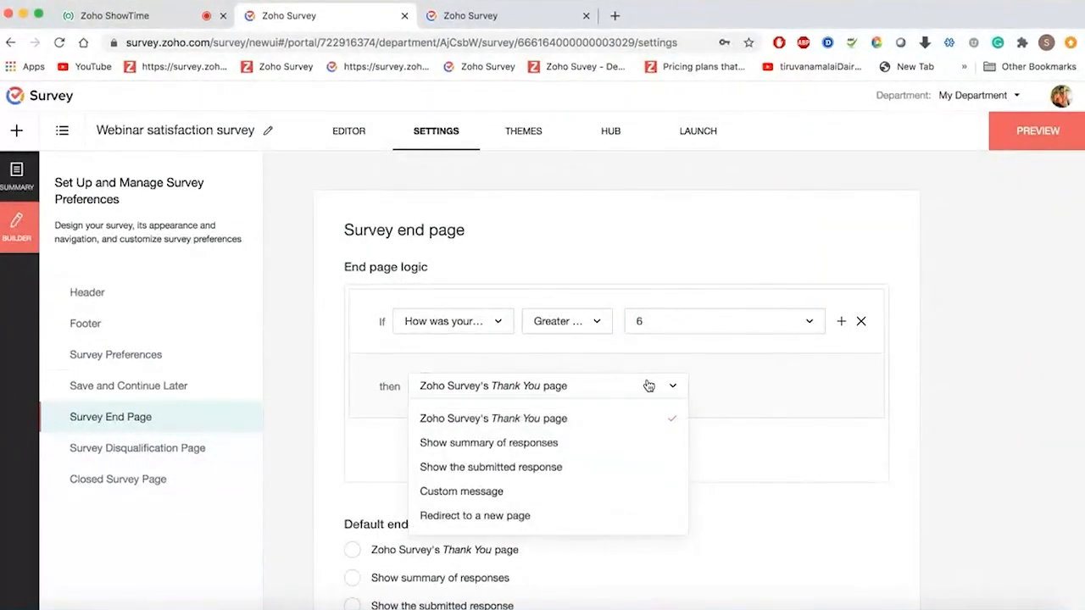
{"action": "left_click", "coordinate": [530, 497]}
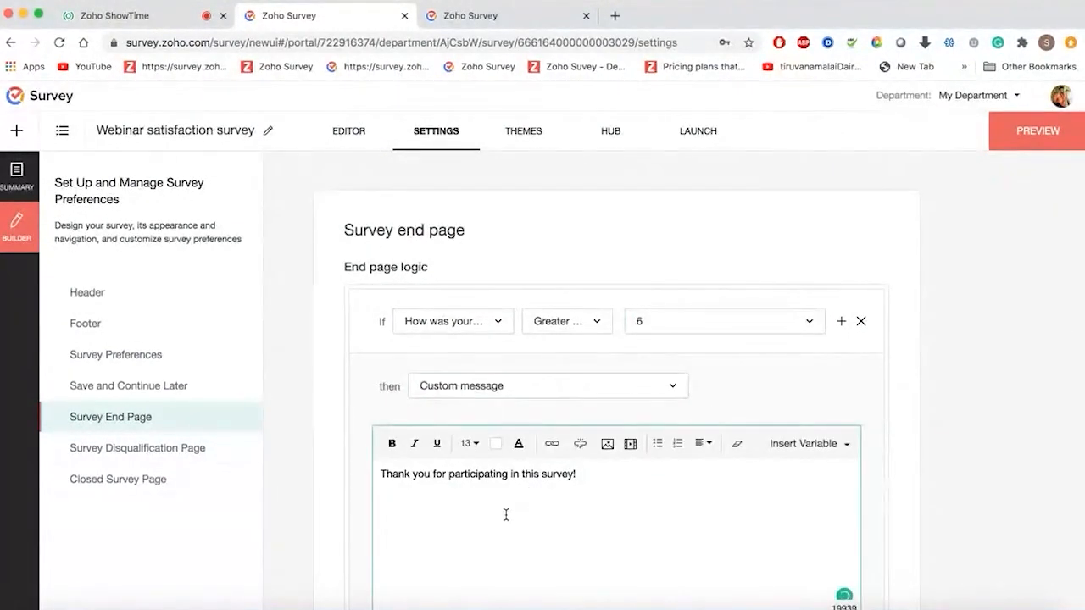
- Save the end page settings and move on to the Survey Disqualification Page
{"action": "scroll", "coordinate": [534, 494], "scroll_direction": "down", "scroll_amount": 2}
{"action": "scroll", "coordinate": [547, 496], "scroll_direction": "down", "scroll_amount": 8}
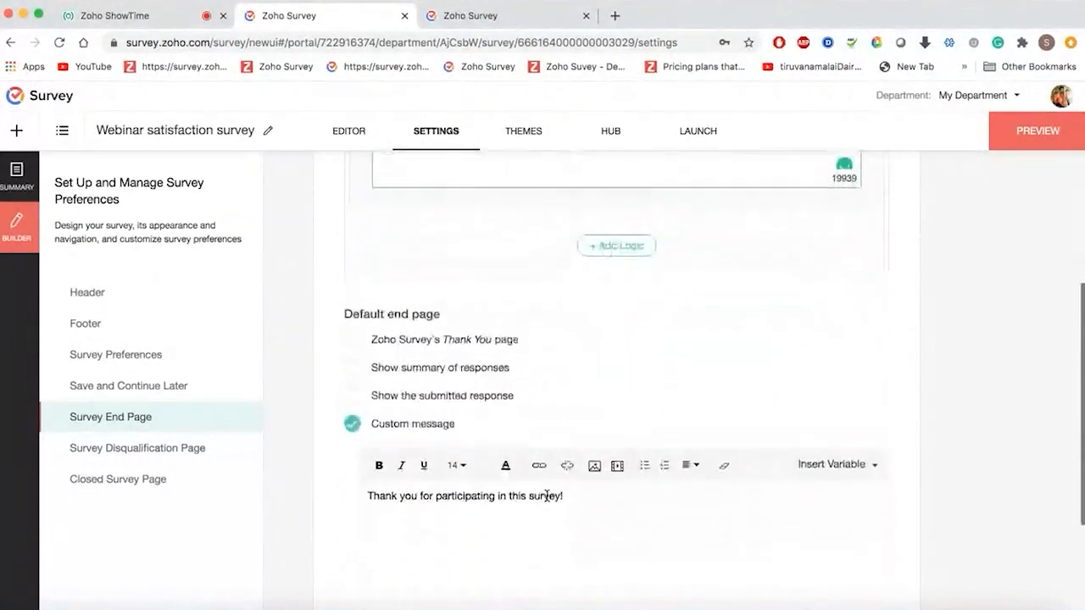
{"action": "scroll", "coordinate": [547, 498], "scroll_direction": "up", "scroll_amount": 4}
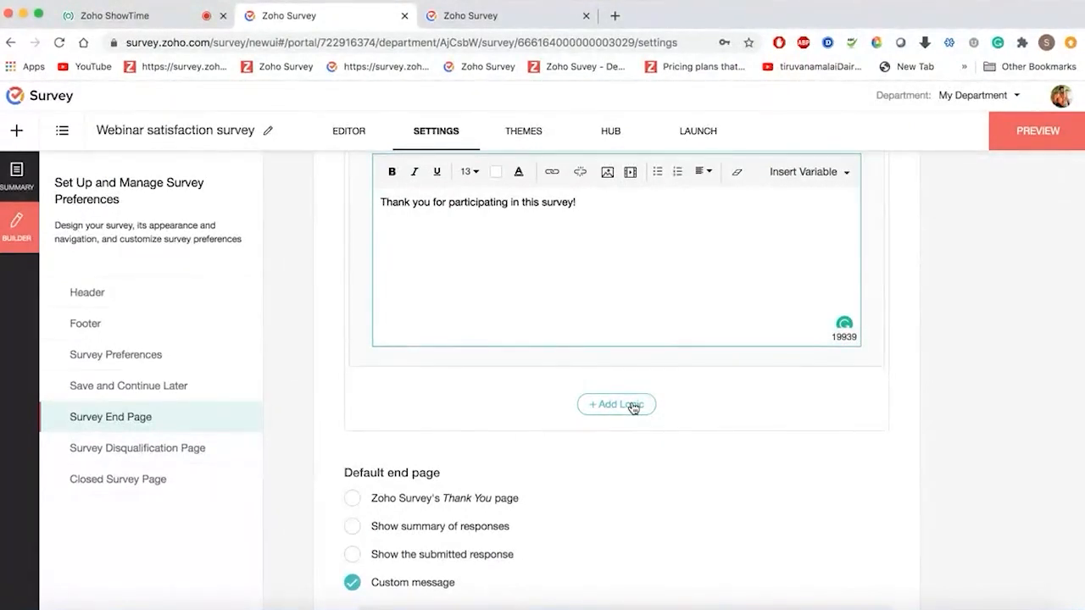
{"action": "scroll", "coordinate": [632, 405], "scroll_direction": "up", "scroll_amount": 1}
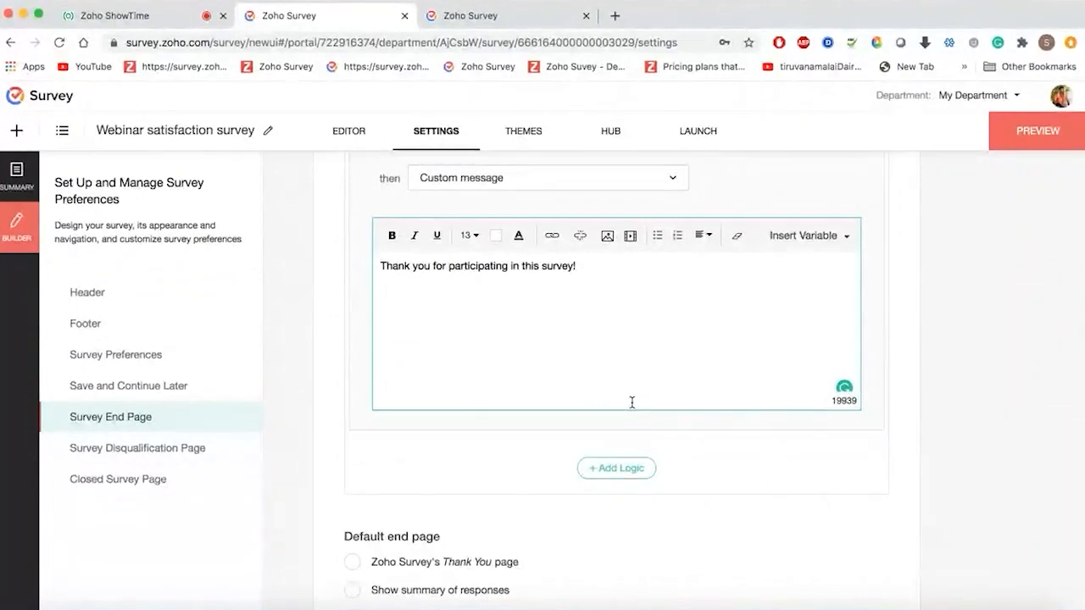
{"action": "scroll", "coordinate": [632, 402], "scroll_direction": "down", "scroll_amount": 5}
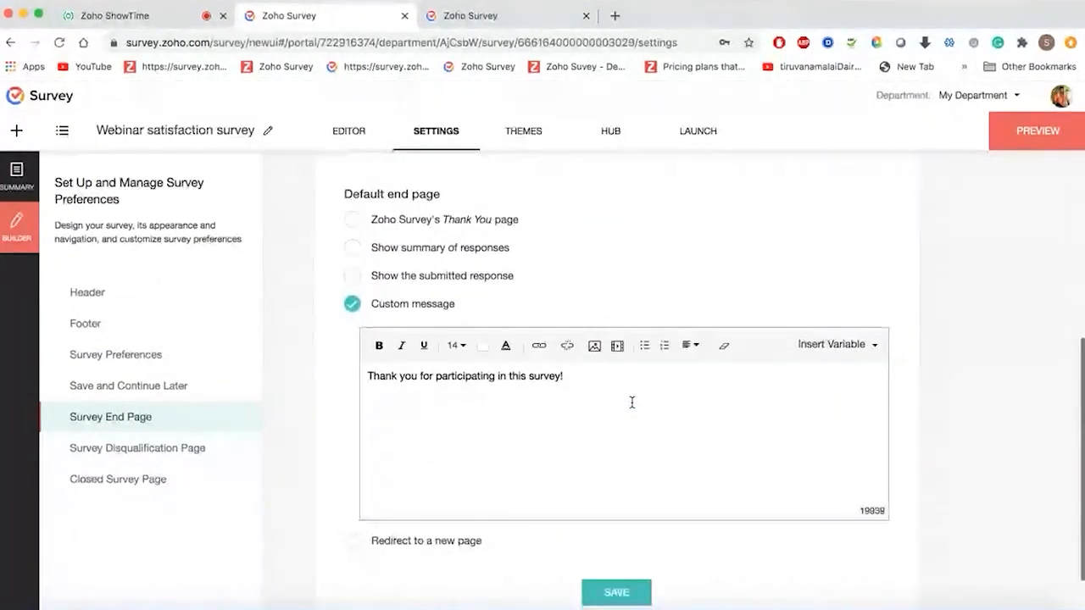
{"action": "left_click", "coordinate": [616, 530]}
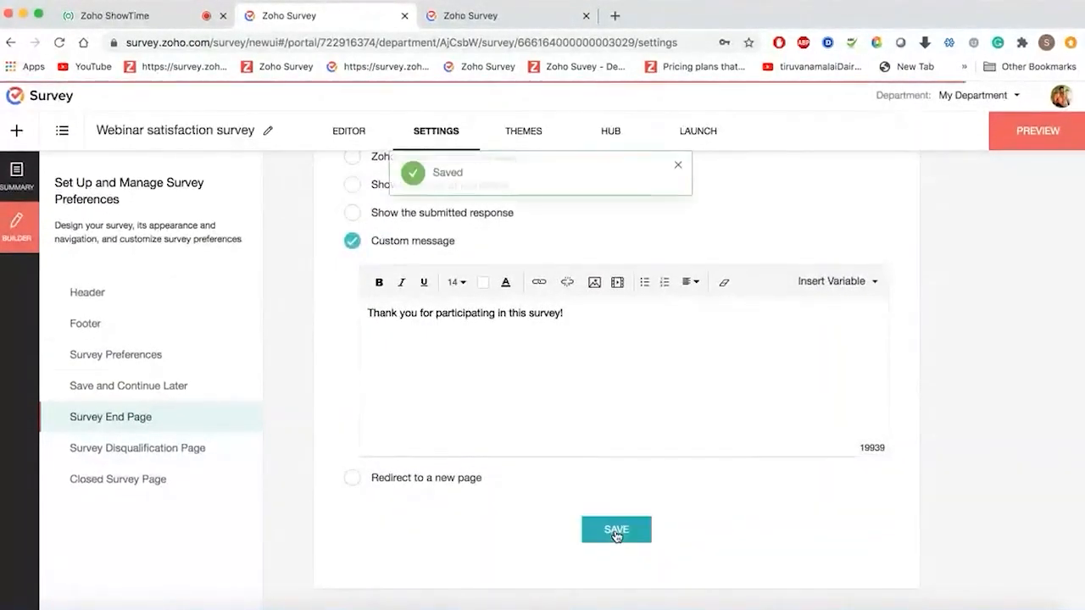
{"action": "left_click", "coordinate": [200, 450]}
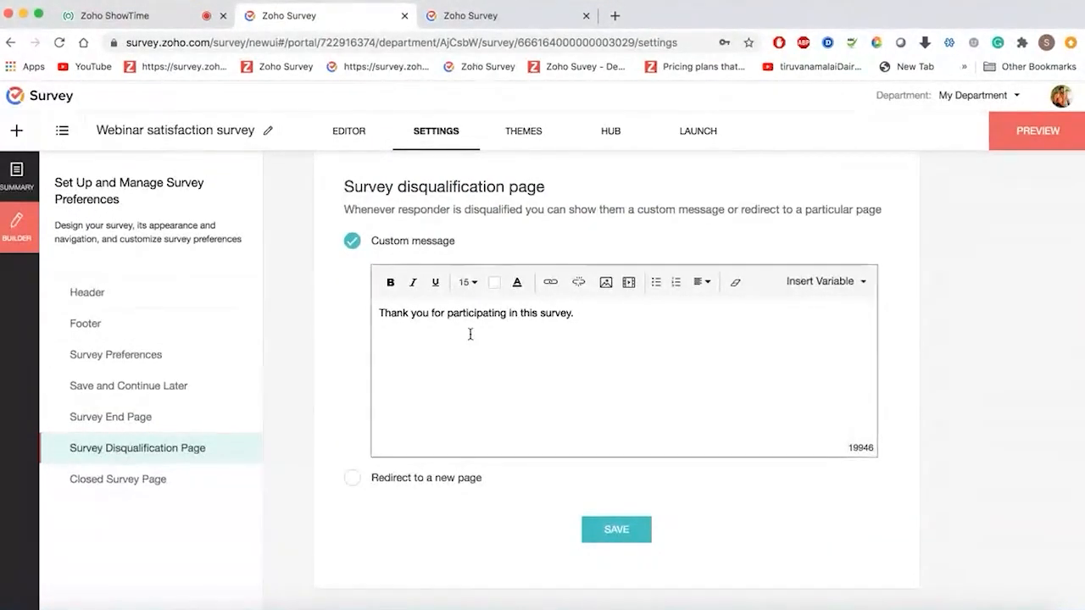
- Replace the disqualification message with 'Sorry, we will send you the webinar video link.' and save
{"action": "left_click", "coordinate": [613, 316]}
{"action": "key", "text": "super+a"}
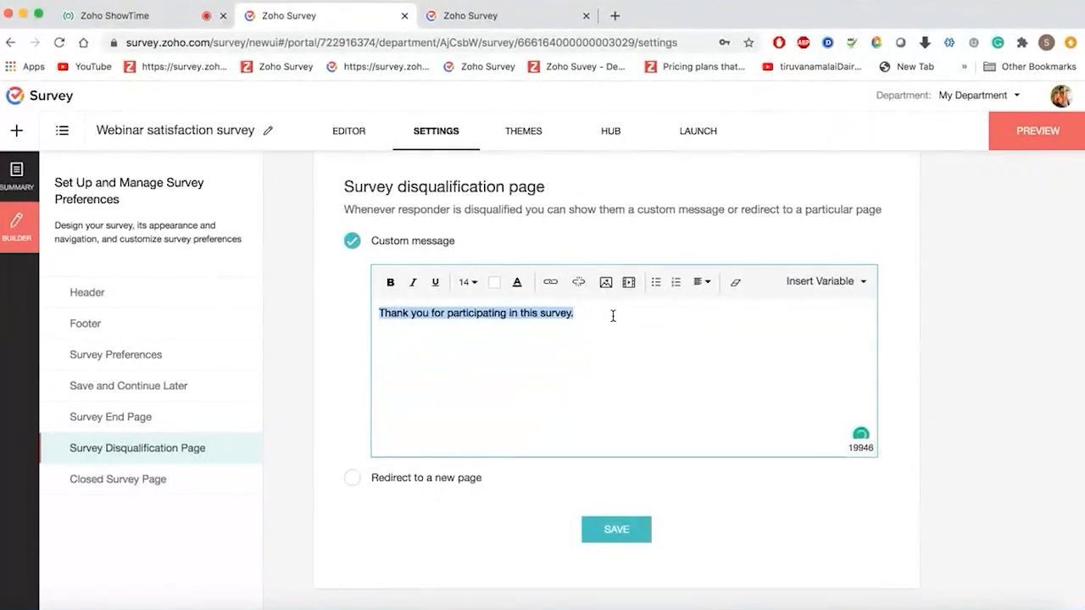
{"action": "type", "text": "S"}
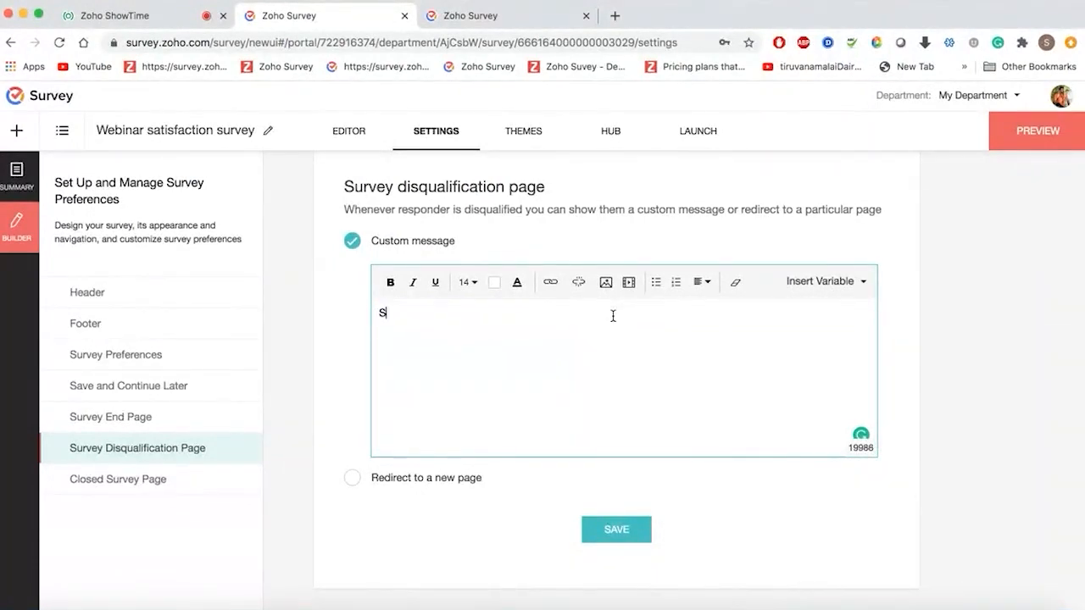
{"action": "type", "text": "orry, we wi"}
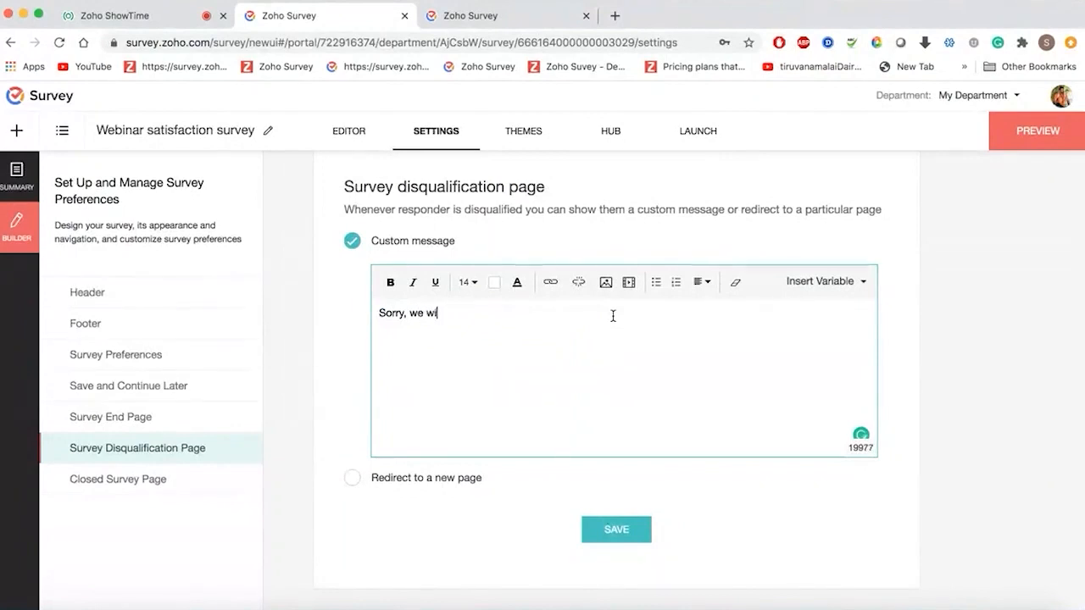
{"action": "type", "text": "ll send you the "}
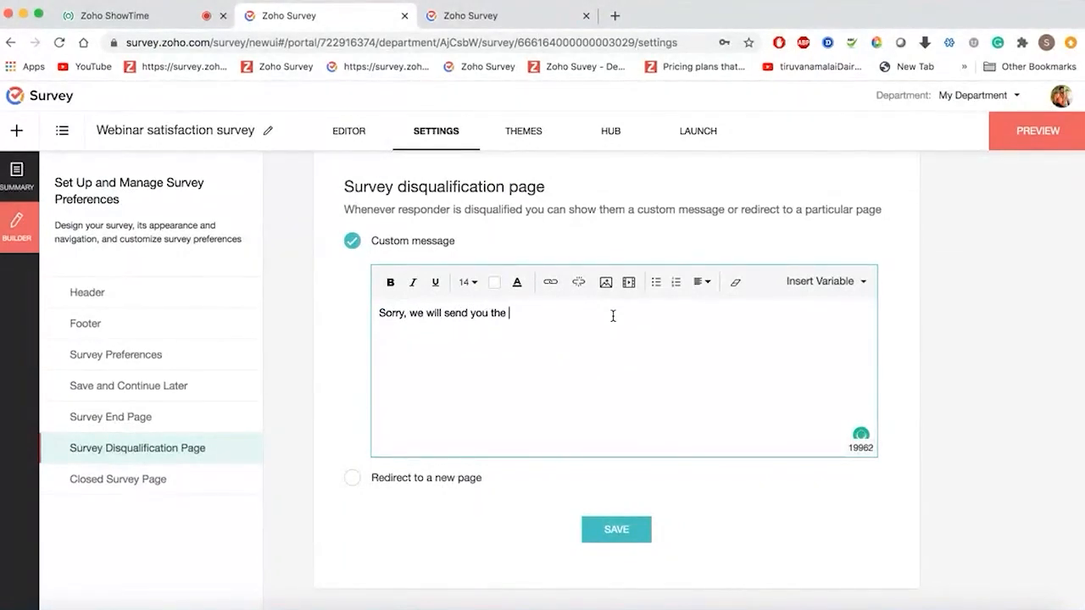
{"action": "type", "text": "webinar video link."}
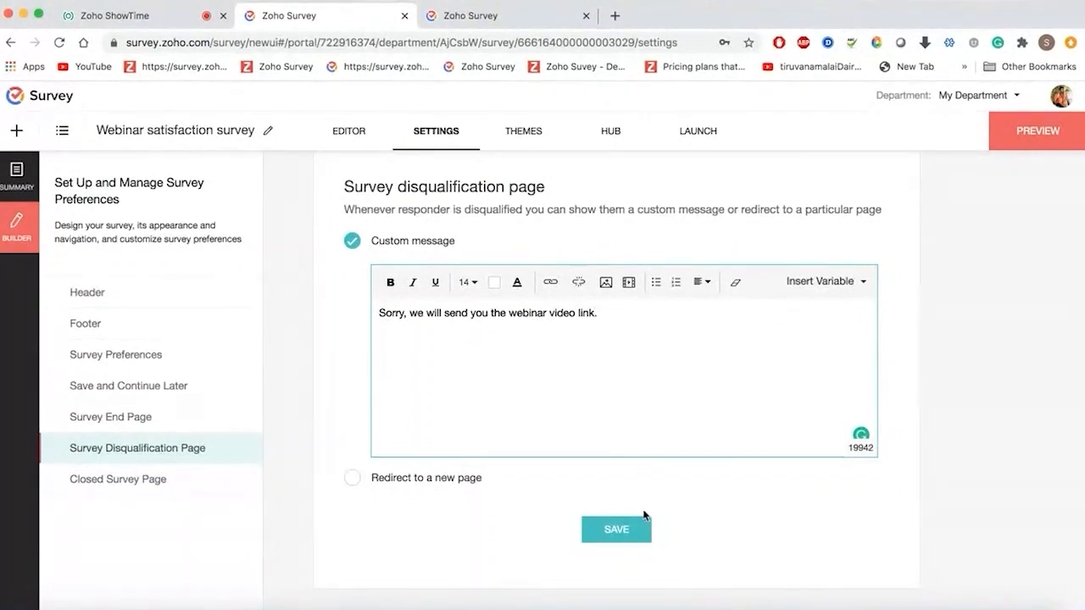
{"action": "left_click", "coordinate": [624, 530]}
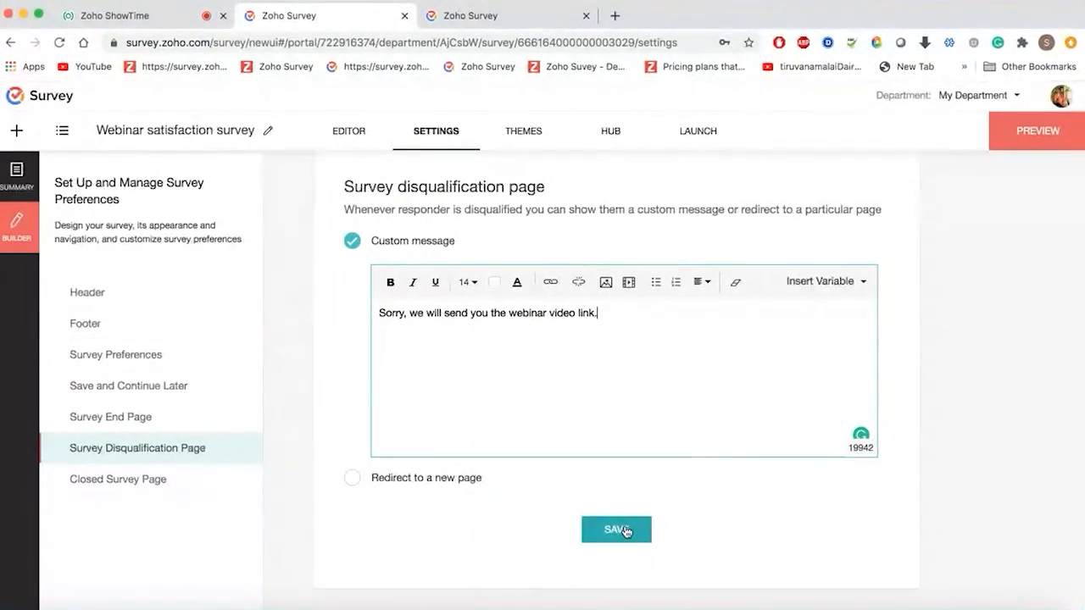
{"action": "left_click", "coordinate": [200, 490]}
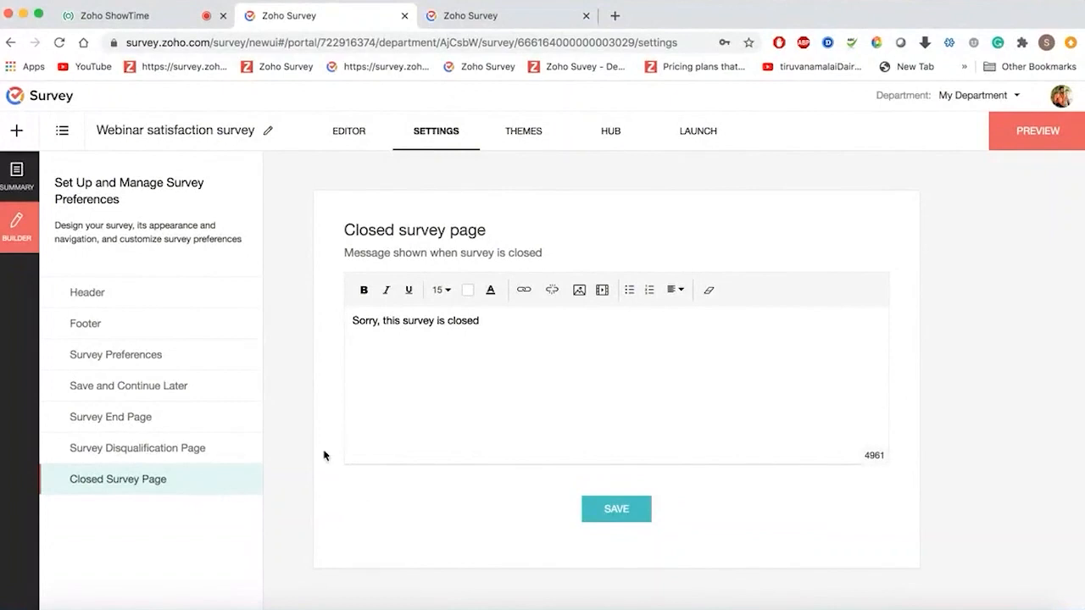
- Save the closed-survey message unchanged as 'Sorry, this survey is closed'
{"action": "left_click", "coordinate": [610, 514]}
- Find the Graphite card in the Themes gallery and apply it to the survey
{"action": "left_click", "coordinate": [515, 143]}
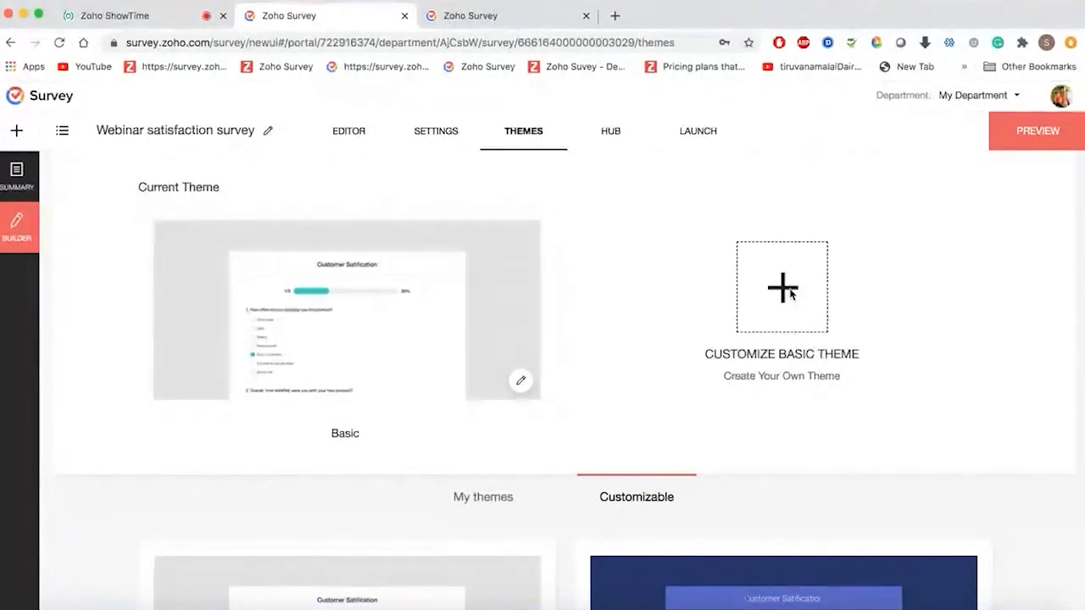
{"action": "scroll", "coordinate": [689, 412], "scroll_direction": "down", "scroll_amount": 3}
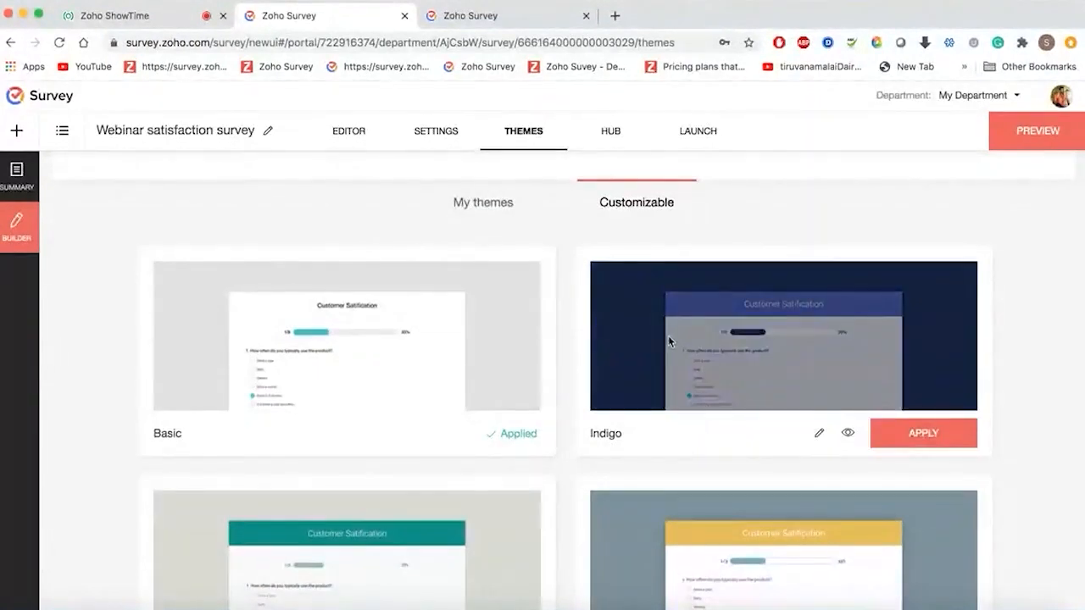
{"action": "scroll", "coordinate": [668, 337], "scroll_direction": "down", "scroll_amount": 2}
{"action": "scroll", "coordinate": [668, 341], "scroll_direction": "down", "scroll_amount": 4}
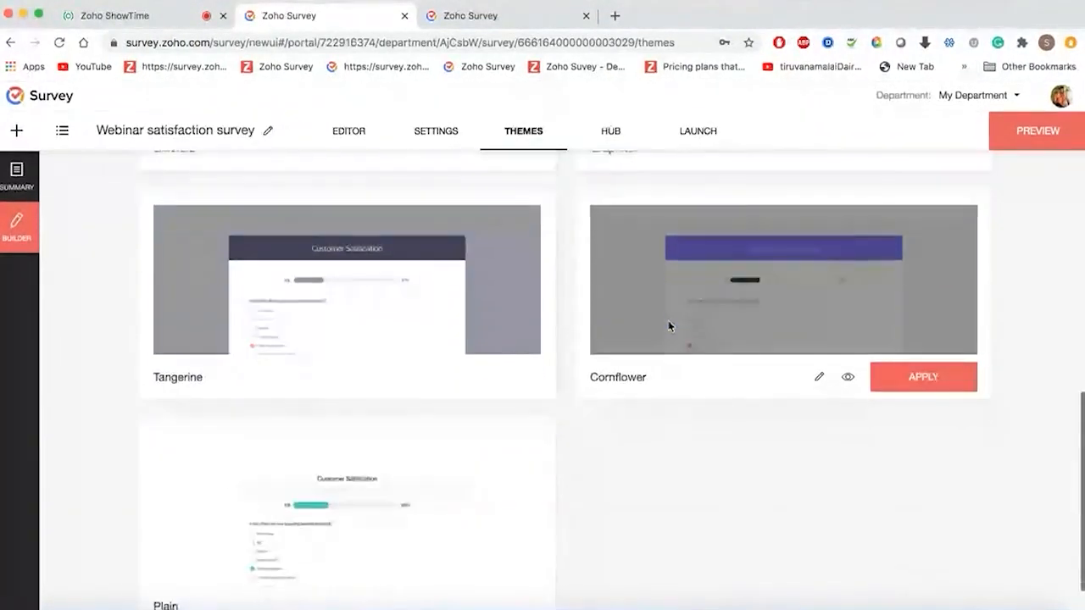
{"action": "scroll", "coordinate": [669, 326], "scroll_direction": "down", "scroll_amount": 1}
{"action": "scroll", "coordinate": [668, 322], "scroll_direction": "up", "scroll_amount": 6}
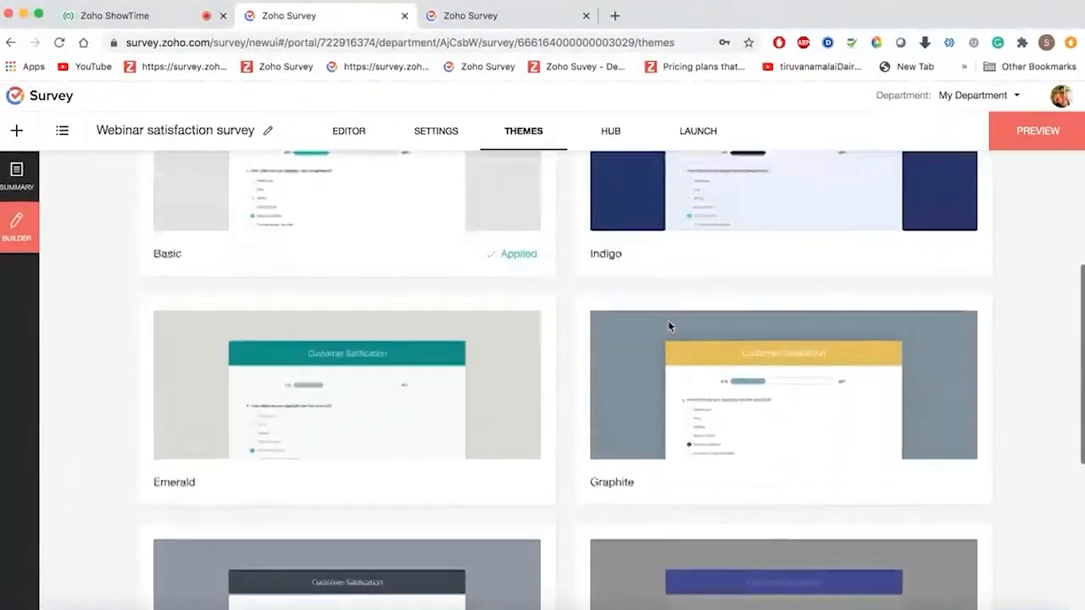
{"action": "scroll", "coordinate": [668, 322], "scroll_direction": "down", "scroll_amount": 1}
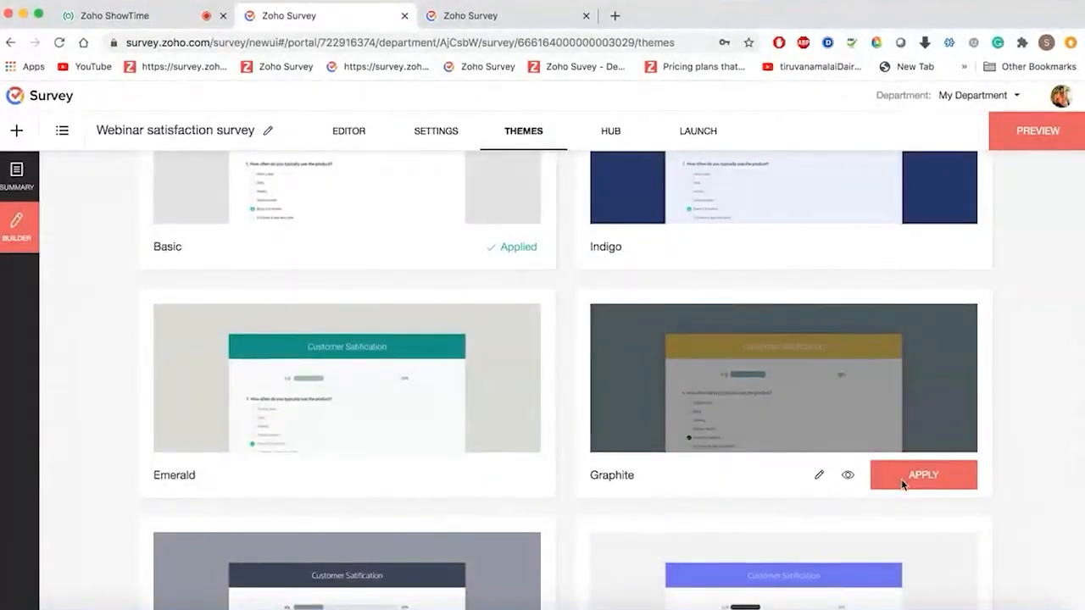
{"action": "left_click", "coordinate": [903, 484]}
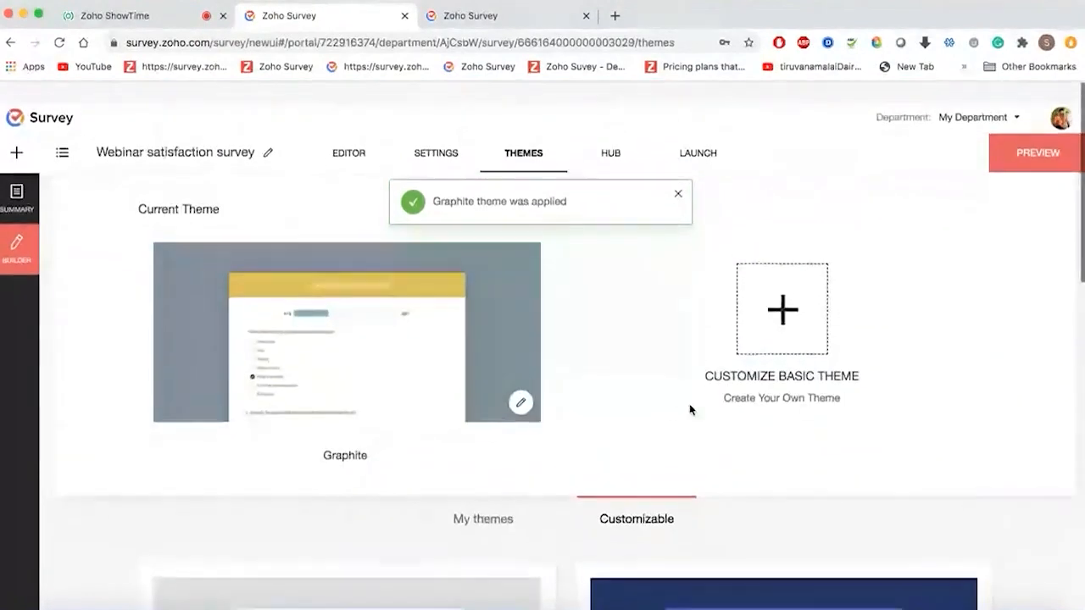
{"action": "scroll", "coordinate": [689, 404], "scroll_direction": "down", "scroll_amount": 1}
- Start customizing Graphite and give the page background a floral pattern
{"action": "left_click", "coordinate": [522, 380]}
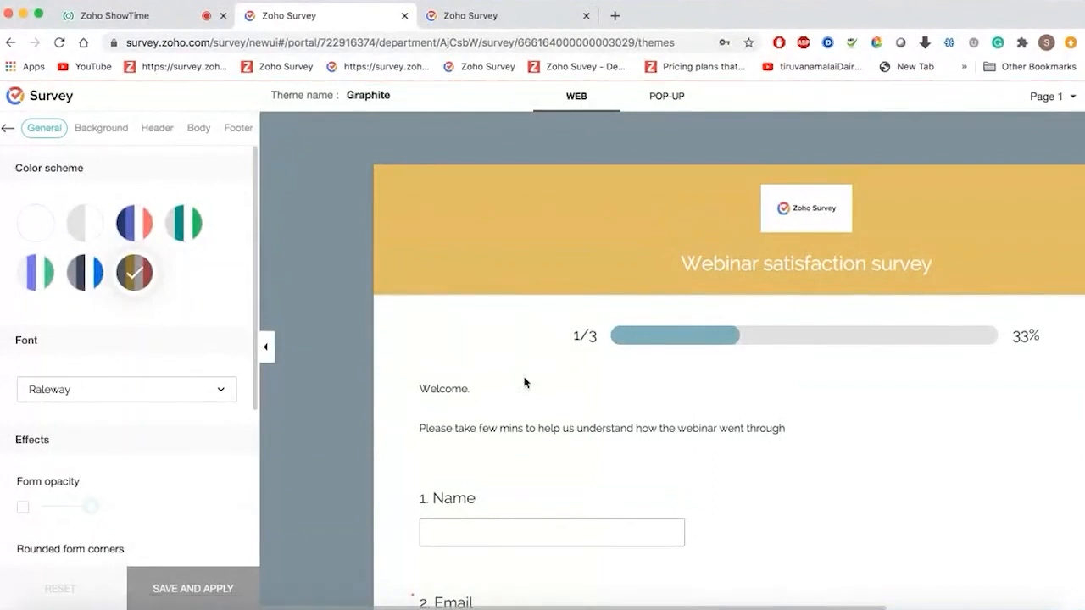
{"action": "left_click", "coordinate": [106, 128]}
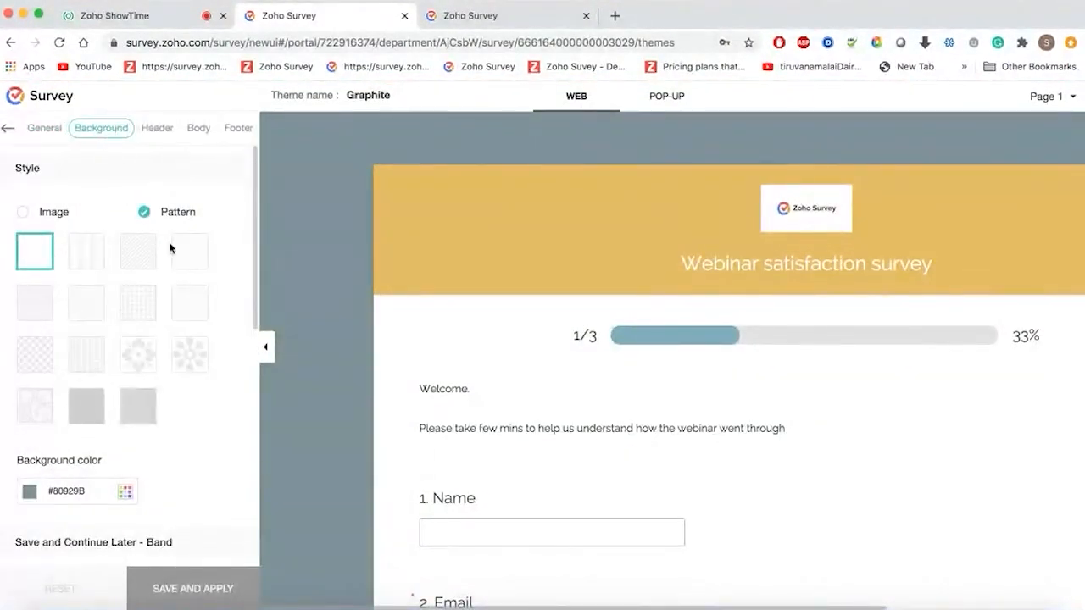
{"action": "left_click", "coordinate": [186, 352]}
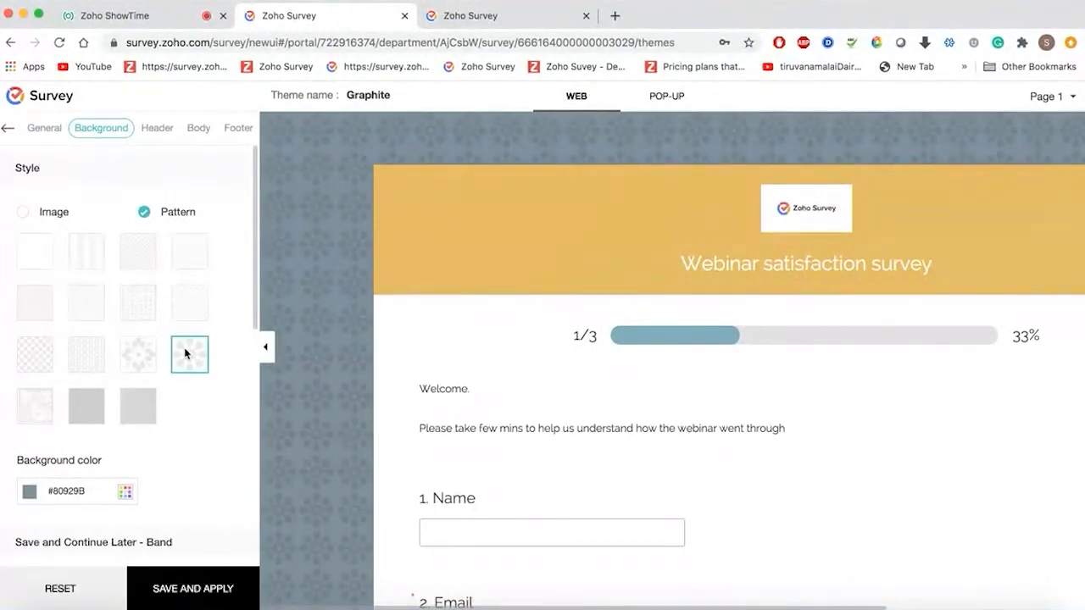
{"action": "left_click", "coordinate": [24, 213]}
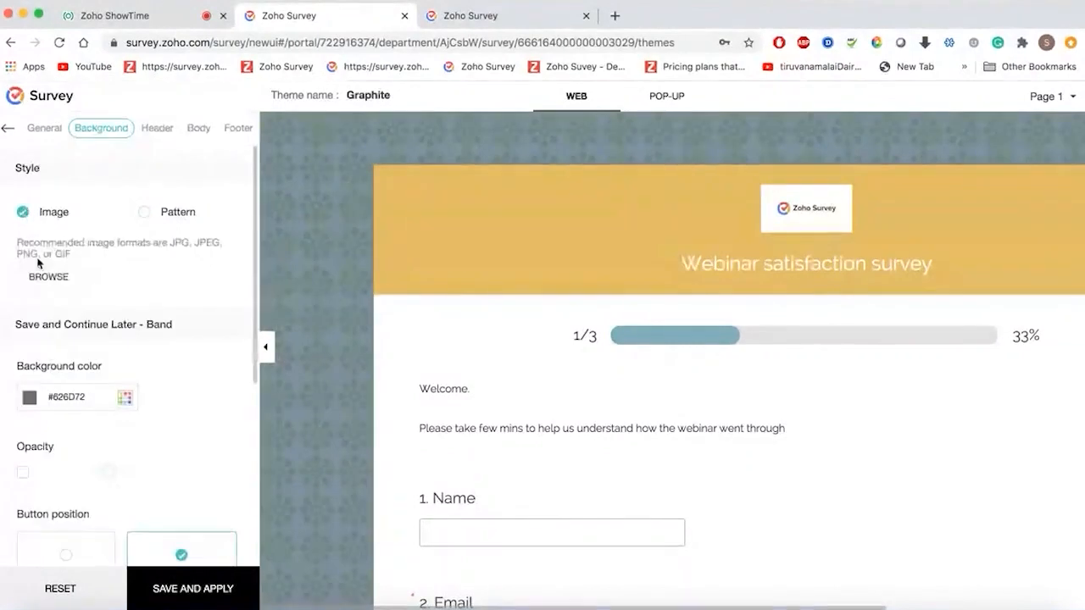
{"action": "left_click", "coordinate": [171, 222]}
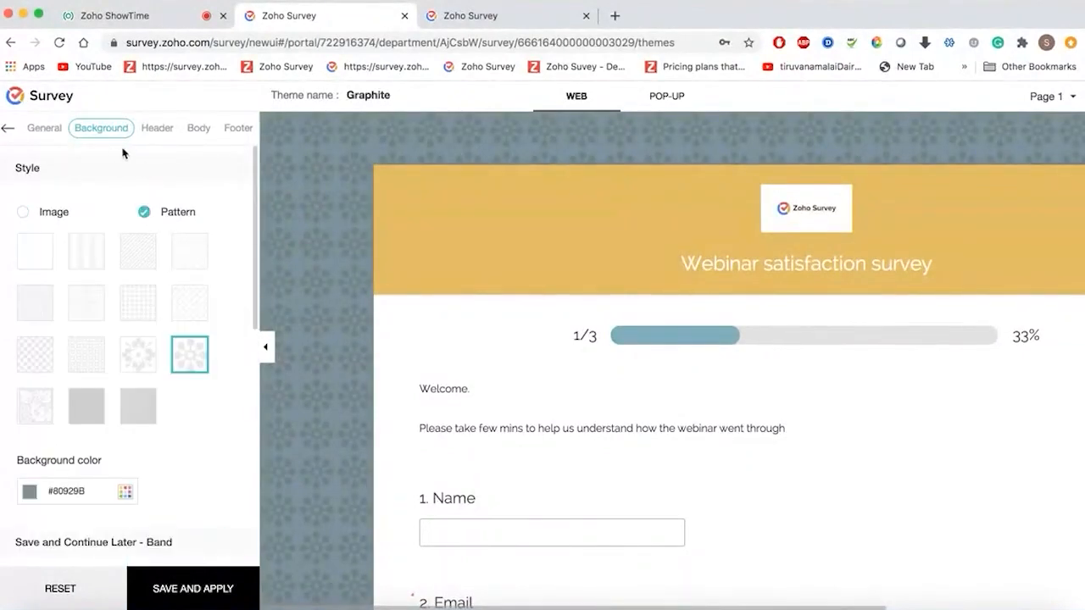
- Enlarge the header logo size from 120 to 279
{"action": "left_click", "coordinate": [165, 132]}
{"action": "scroll", "coordinate": [177, 407], "scroll_direction": "down", "scroll_amount": 4}
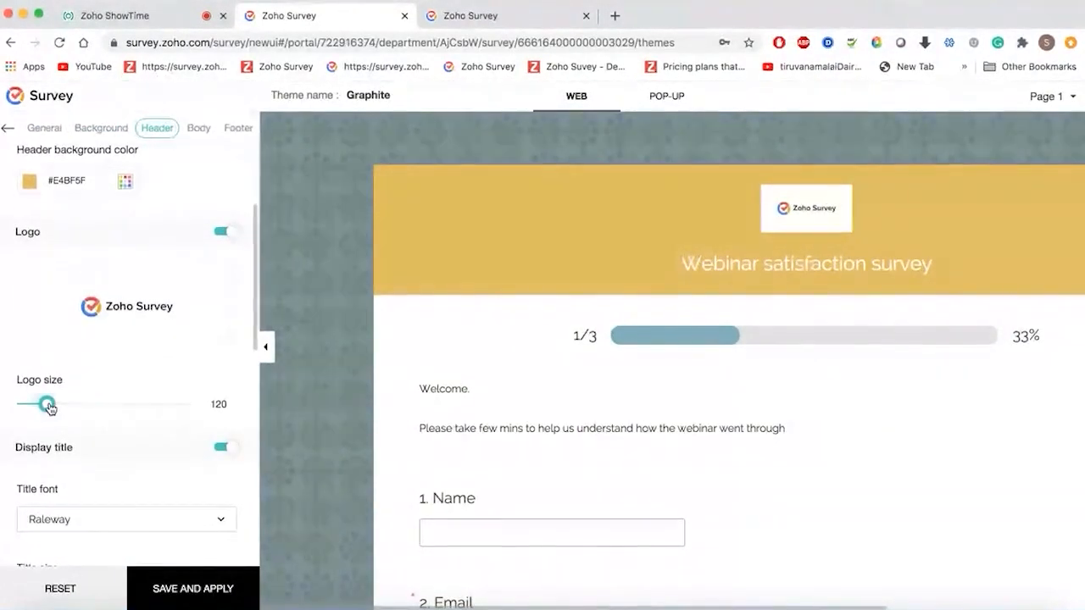
{"action": "left_click", "coordinate": [107, 409]}
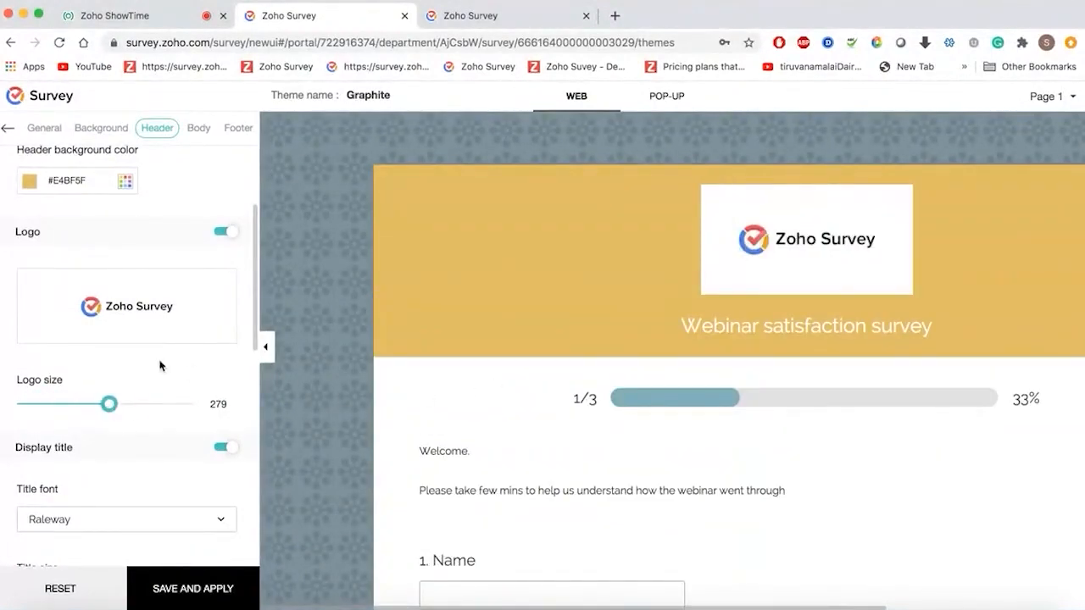
{"action": "scroll", "coordinate": [173, 434], "scroll_direction": "down", "scroll_amount": 10}
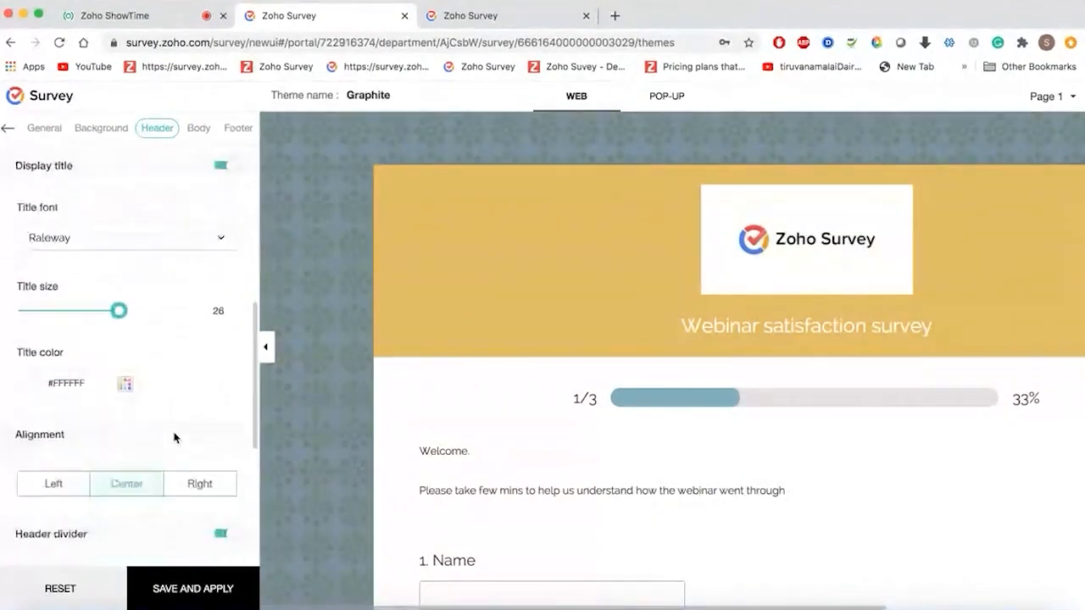
- Shrink the Body question font size from 20 to 17
{"action": "left_click", "coordinate": [198, 129]}
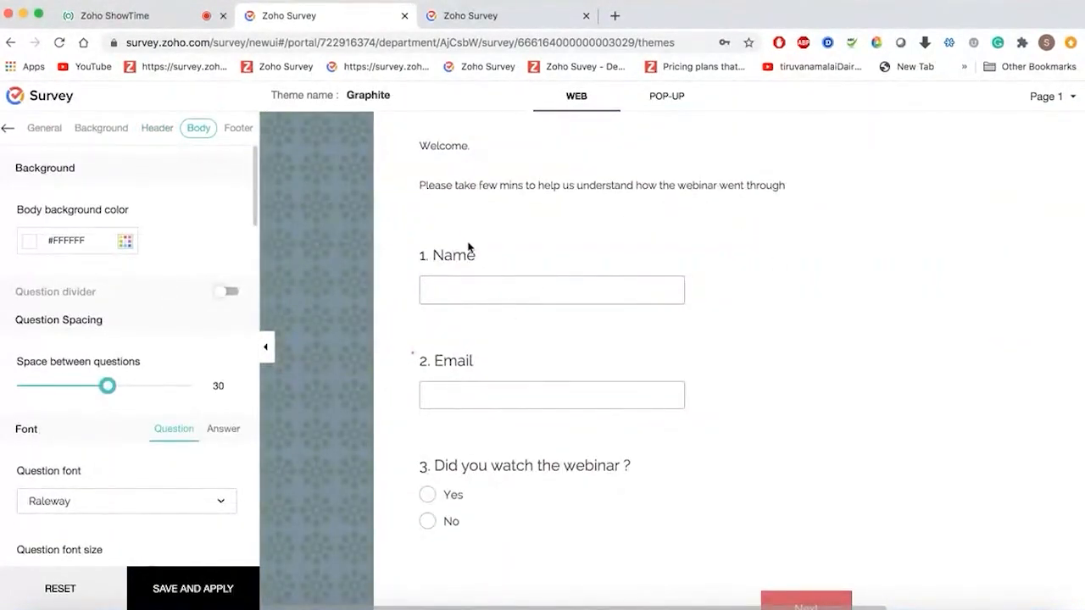
{"action": "scroll", "coordinate": [472, 328], "scroll_direction": "down", "scroll_amount": 3}
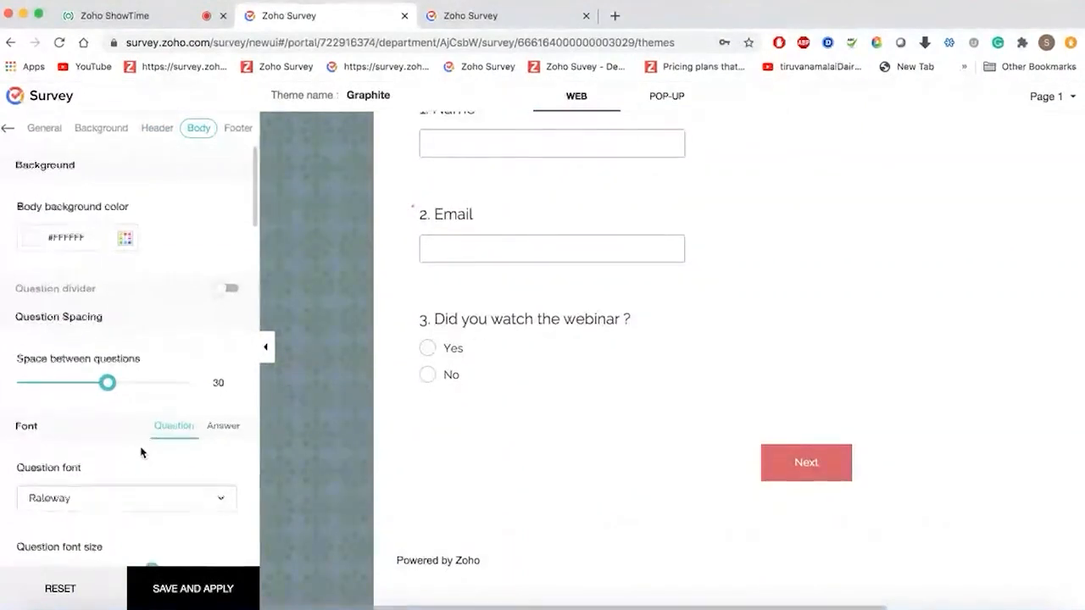
{"action": "scroll", "coordinate": [143, 450], "scroll_direction": "down", "scroll_amount": 3}
{"action": "scroll", "coordinate": [143, 405], "scroll_direction": "down", "scroll_amount": 3}
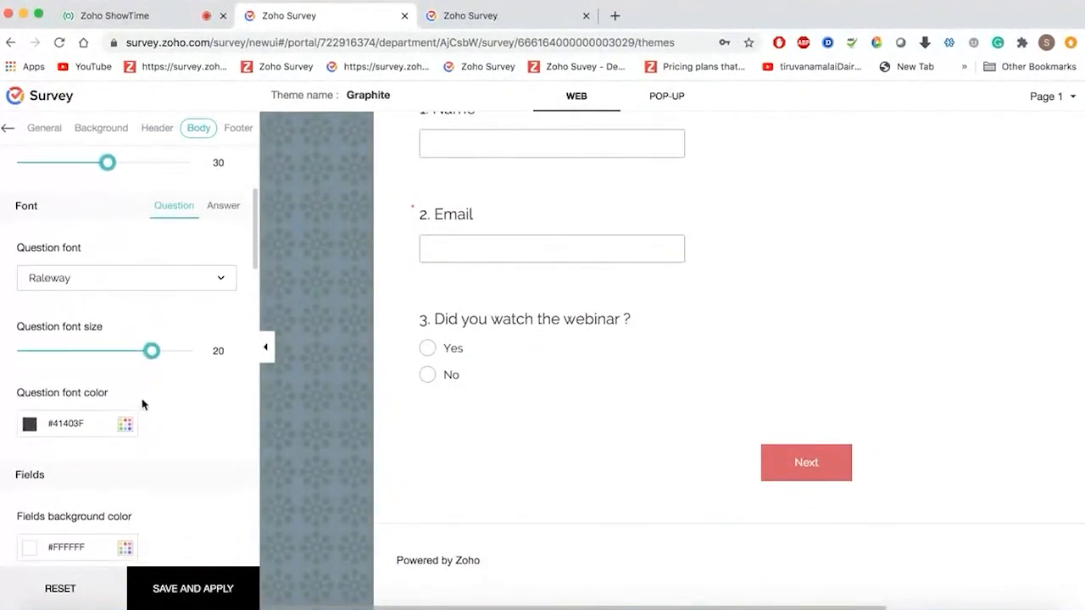
{"action": "left_click_drag", "start_coordinate": [149, 362], "coordinate": [119, 359]}
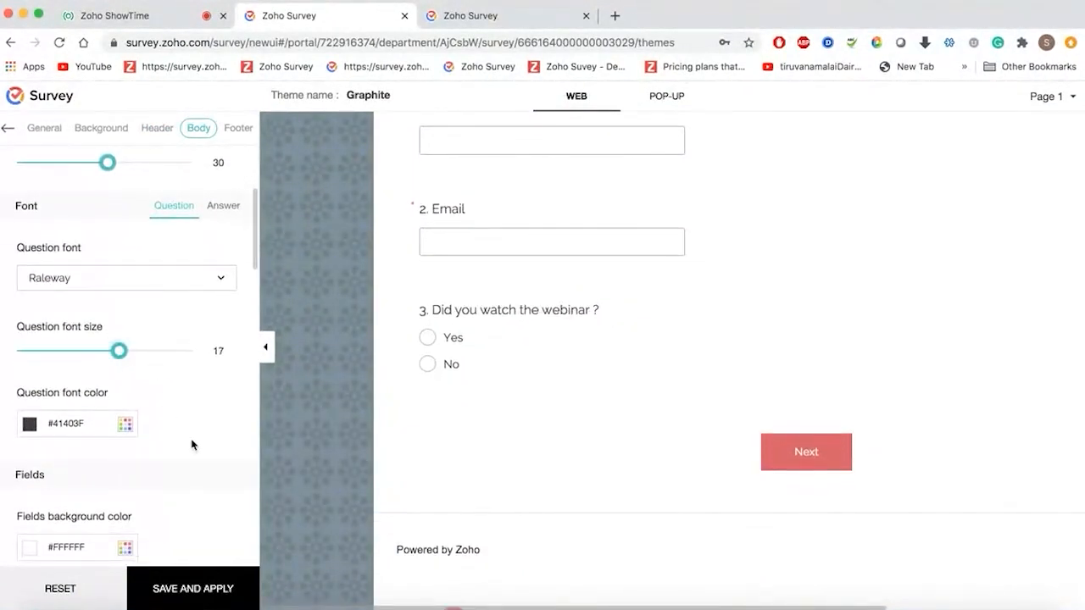
- Review the answer text styling and the Footer settings: white #FFFFFF, Arial, divider on
{"action": "left_click", "coordinate": [226, 207]}
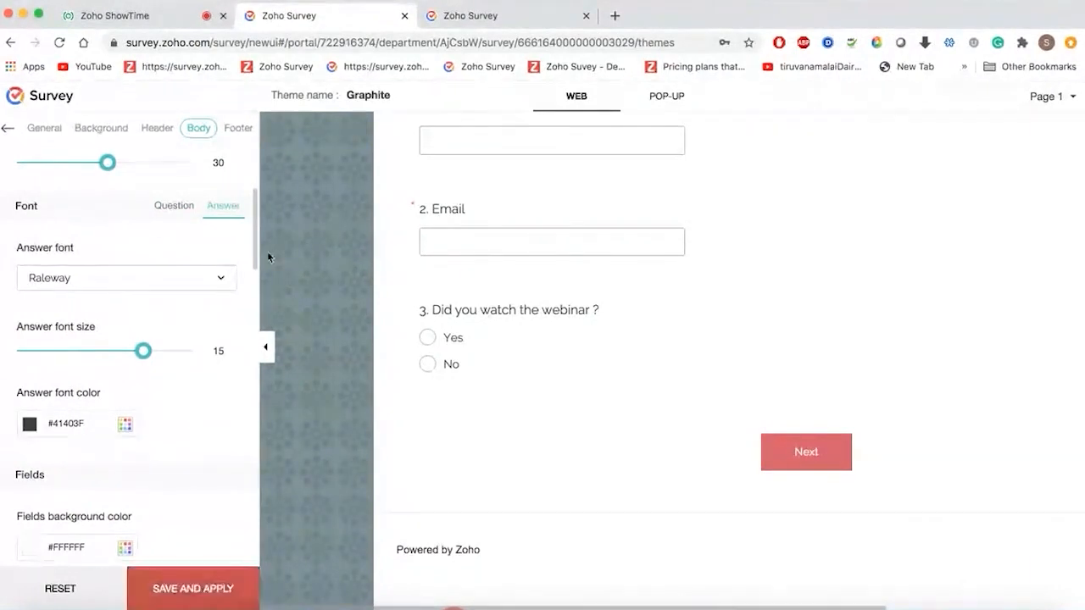
{"action": "left_click", "coordinate": [237, 128]}
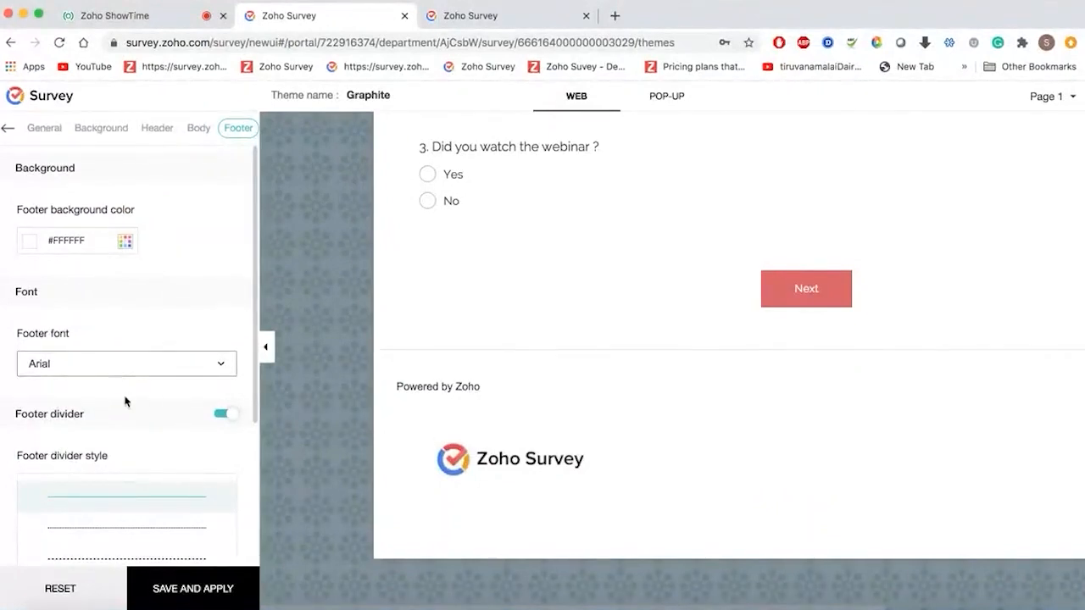
{"action": "left_click", "coordinate": [177, 593]}
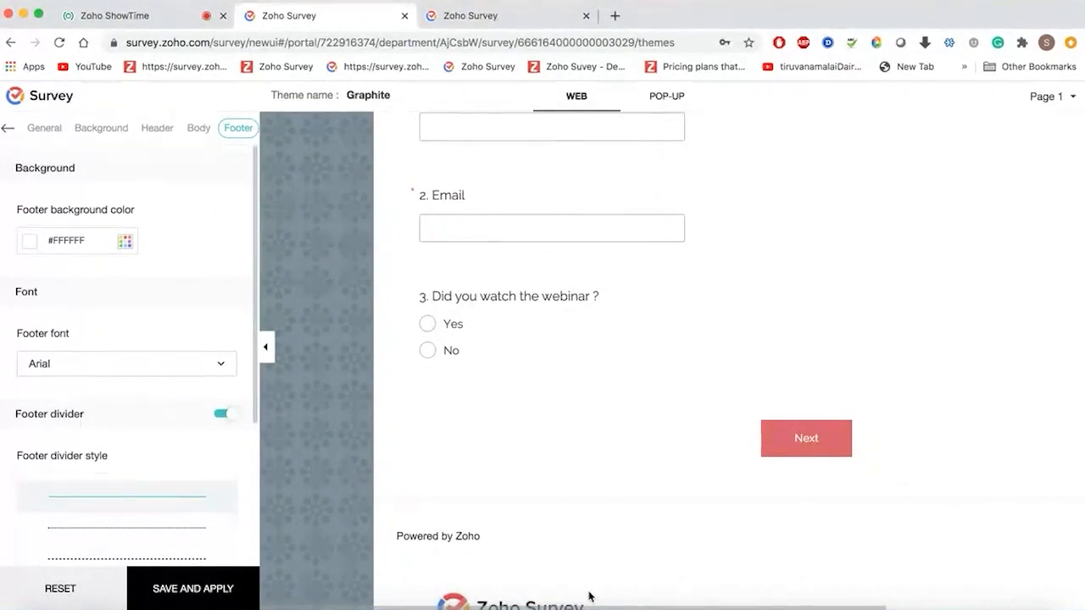
- Save and apply the customised theme as 'Webinar theme', then return to the Themes list
{"action": "left_click", "coordinate": [204, 586]}
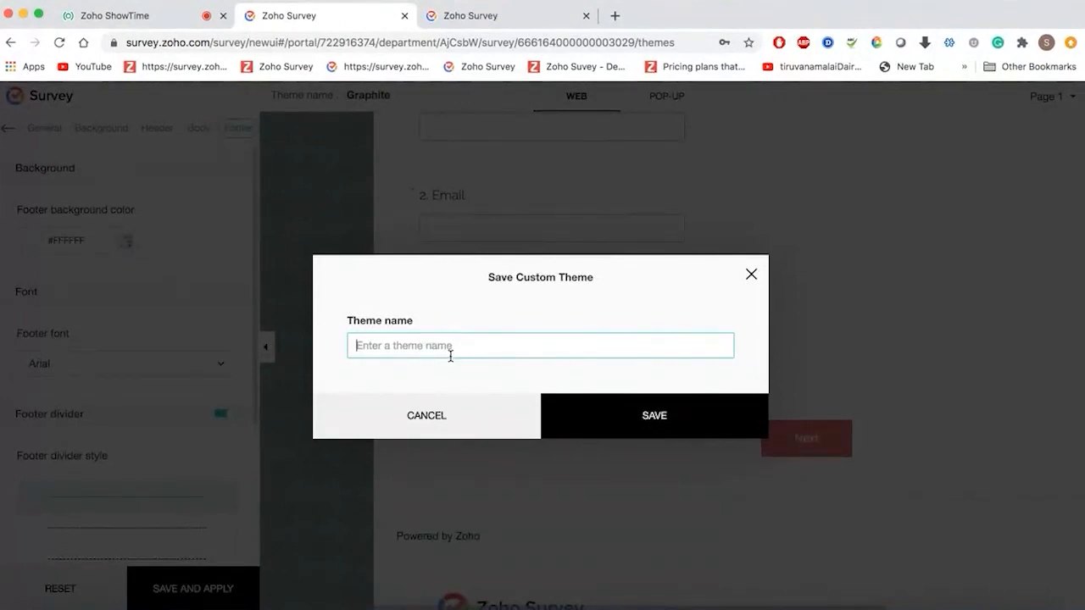
{"action": "type", "text": "Webinar theme"}
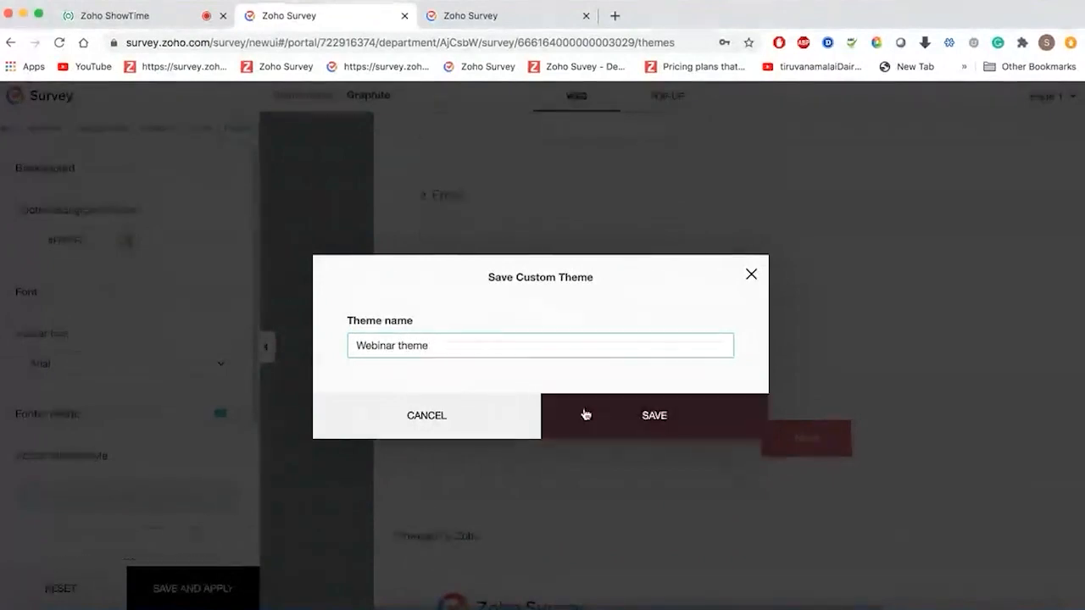
{"action": "left_click", "coordinate": [609, 414]}
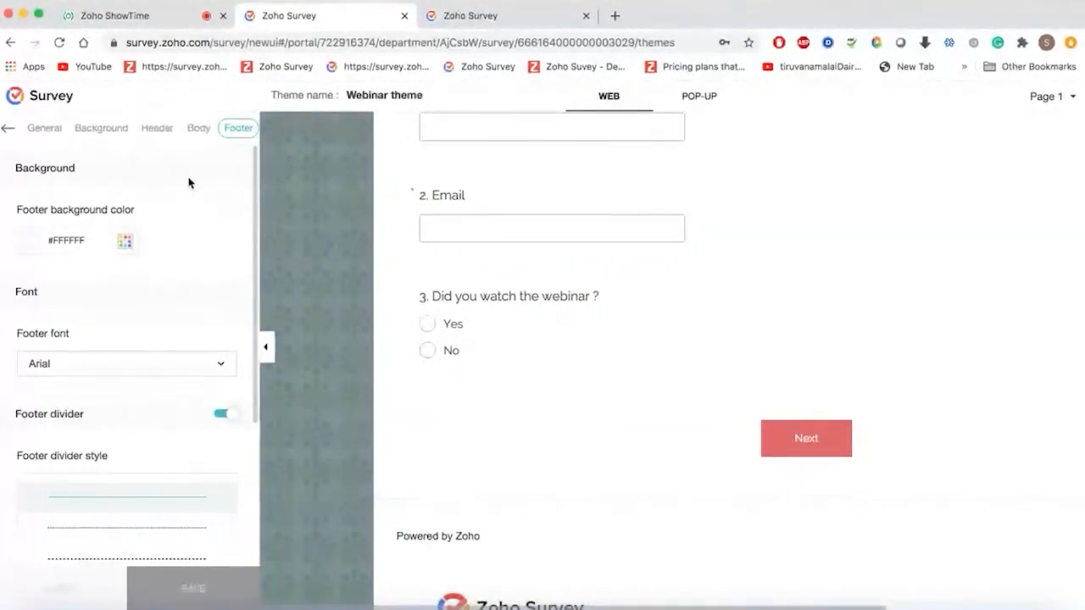
{"action": "left_click", "coordinate": [8, 131]}
{"action": "scroll", "coordinate": [395, 376], "scroll_direction": "down", "scroll_amount": 2}
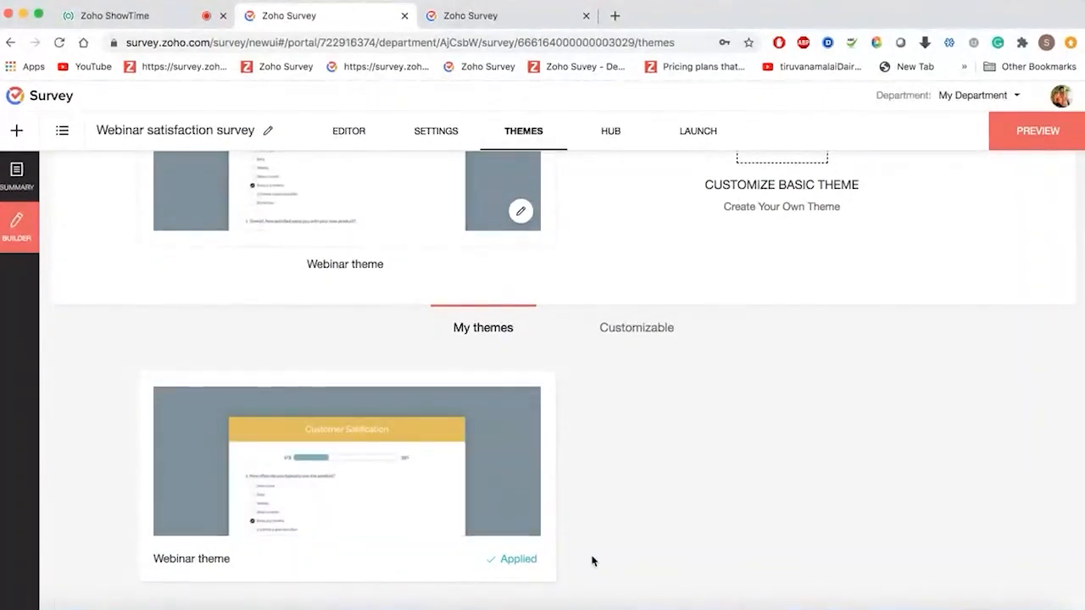
{"action": "scroll", "coordinate": [591, 561], "scroll_direction": "up", "scroll_amount": 2}
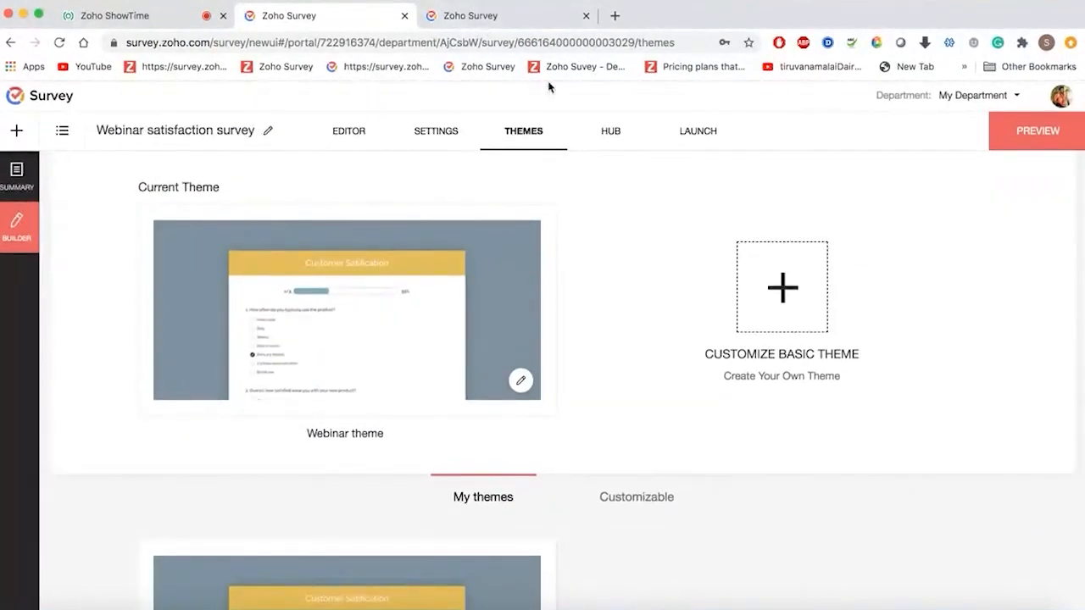
- Publish the Webinar satisfaction survey from the Launch page and copy its online public link
{"action": "left_click", "coordinate": [619, 136]}
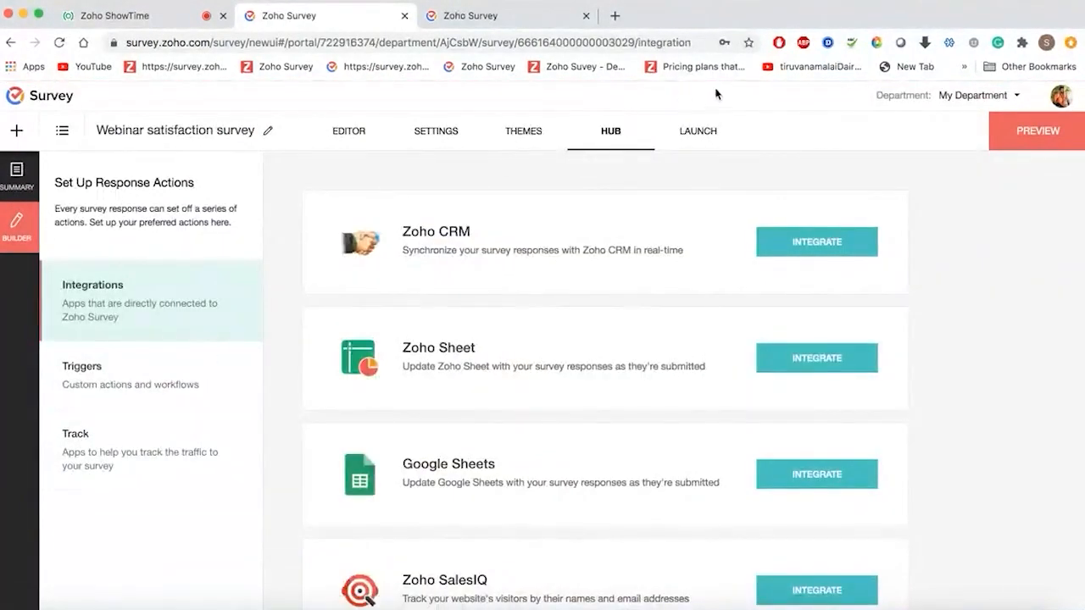
{"action": "left_click", "coordinate": [695, 137]}
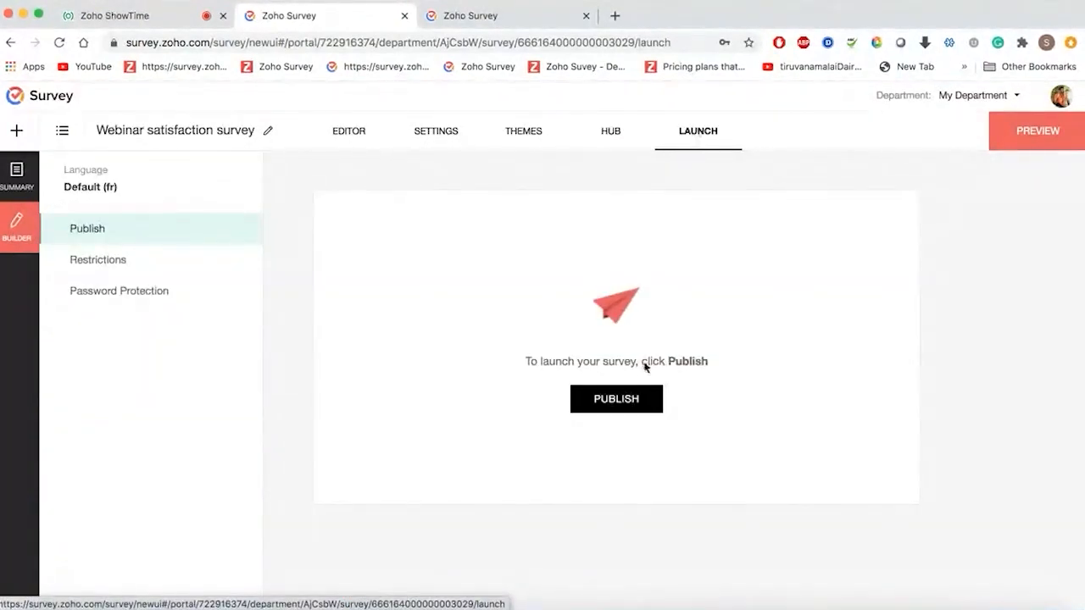
{"action": "left_click", "coordinate": [631, 409]}
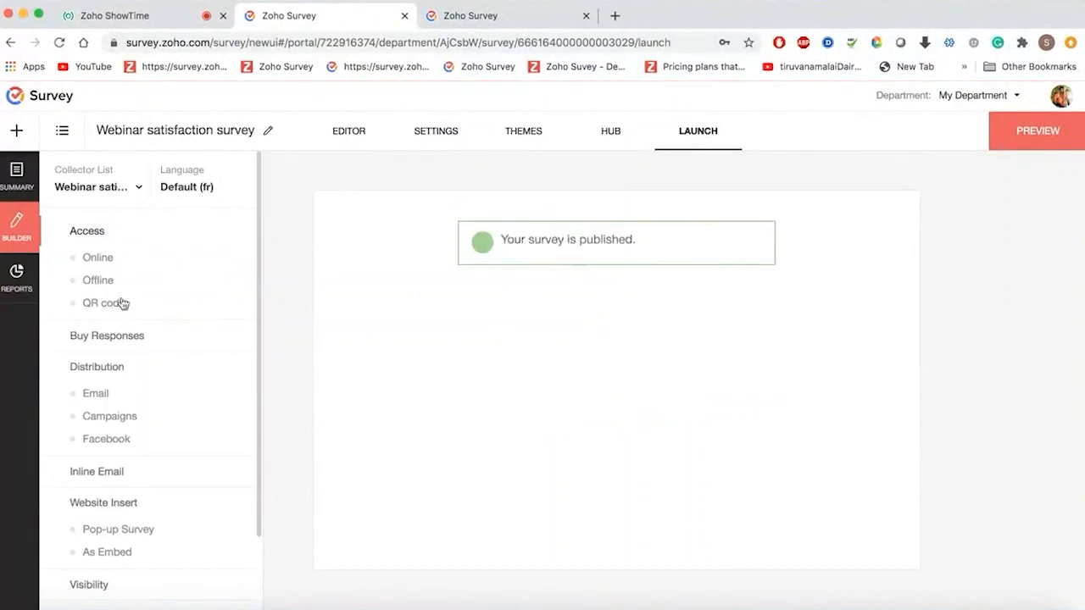
{"action": "left_click", "coordinate": [94, 258]}
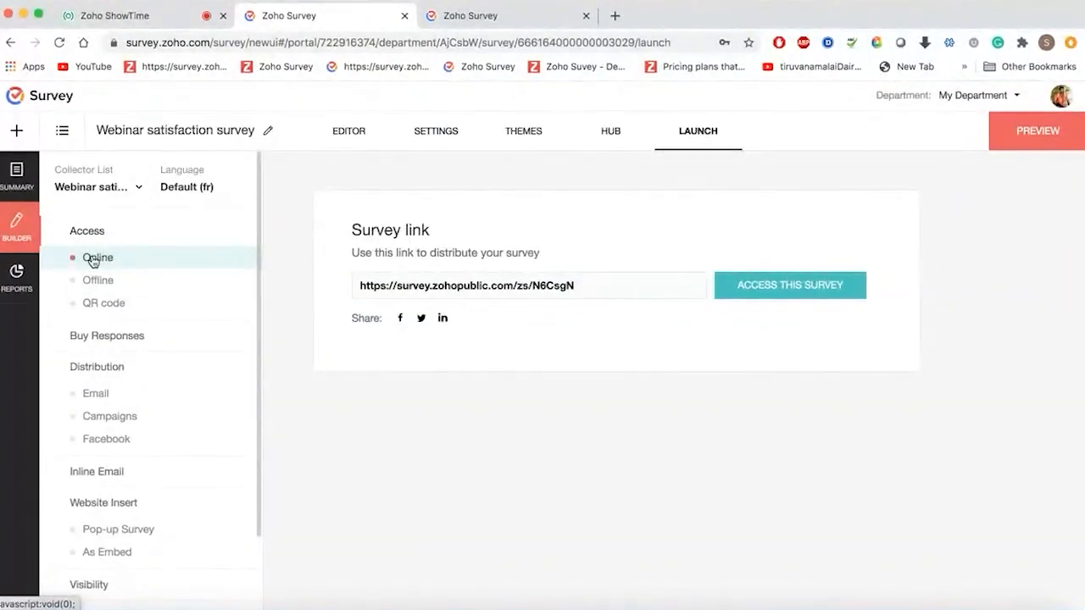
{"action": "left_click", "coordinate": [591, 284]}
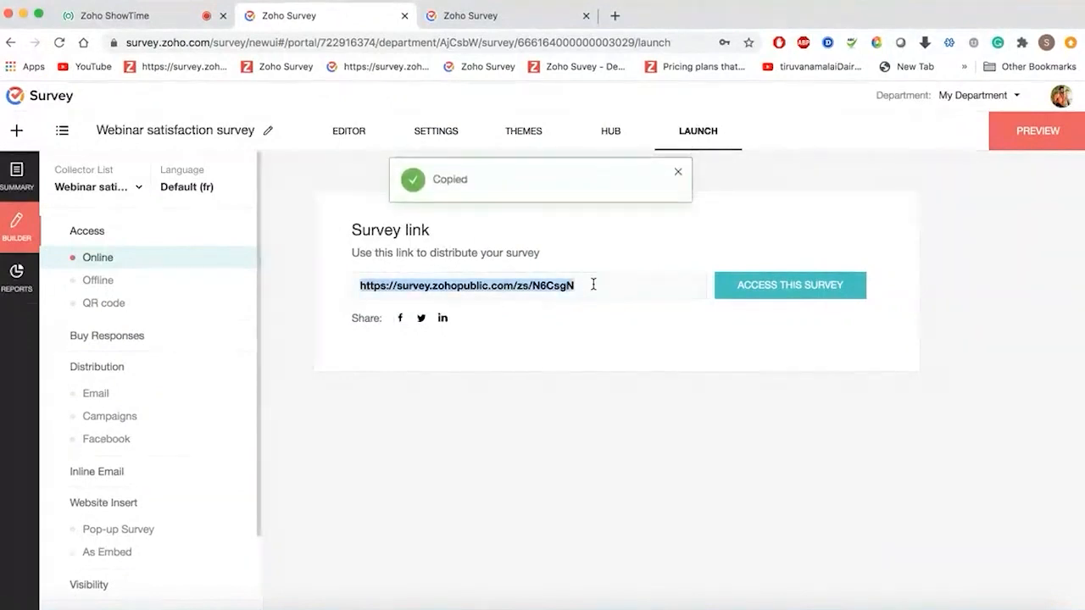
- Post the copied survey link in the Zoho ShowTime webinar chat
{"action": "left_click", "coordinate": [127, 16]}
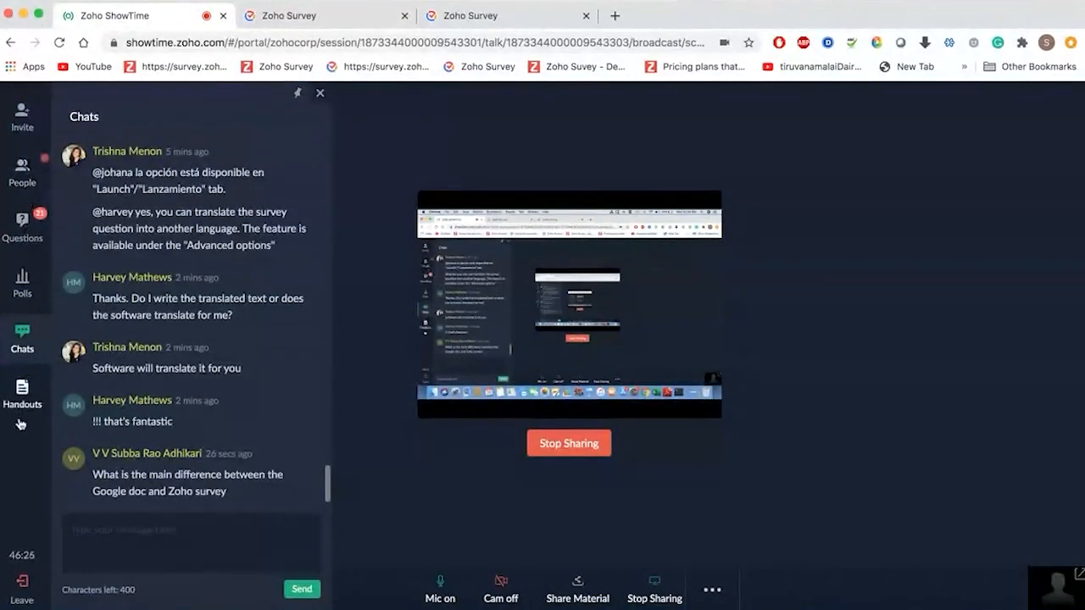
{"action": "left_click", "coordinate": [123, 555]}
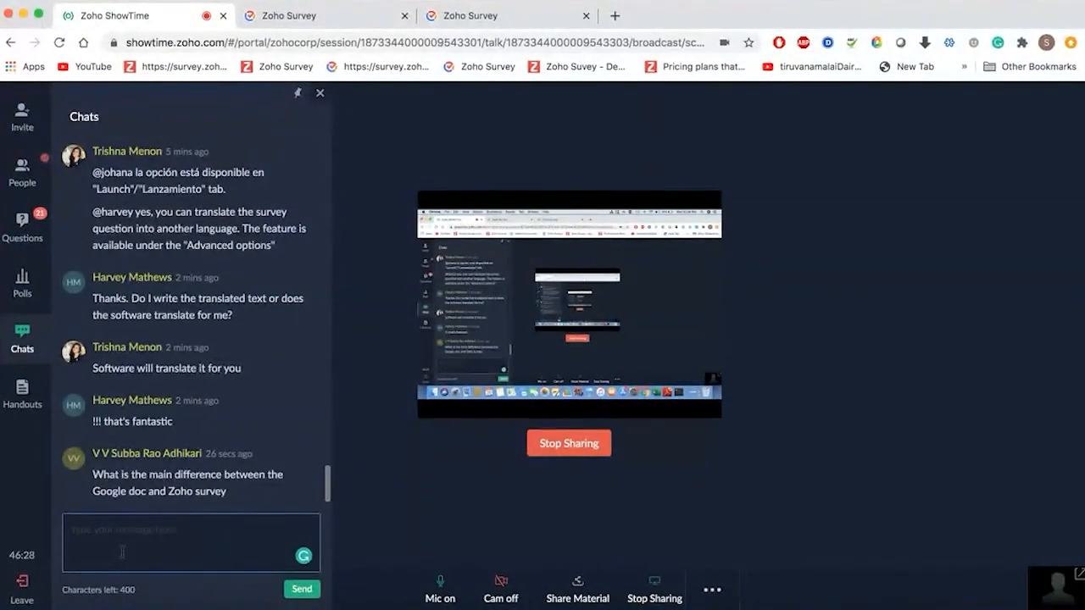
{"action": "key", "text": "ctrl+v"}
{"action": "key", "text": "Return"}
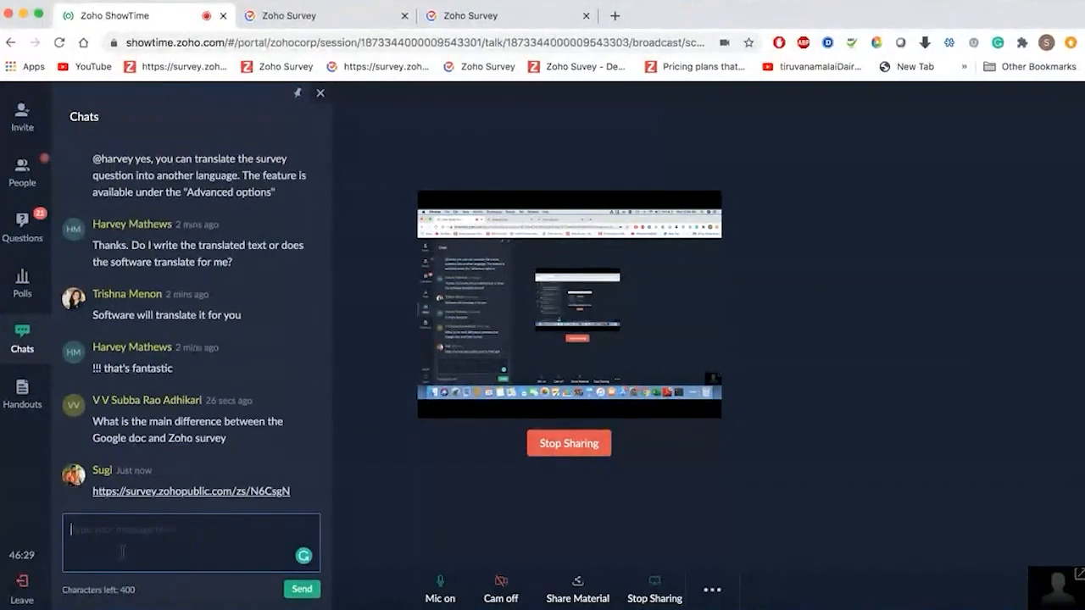
- Go back from the response report tab to the survey's Launch page showing its public link
{"action": "left_click", "coordinate": [506, 18]}
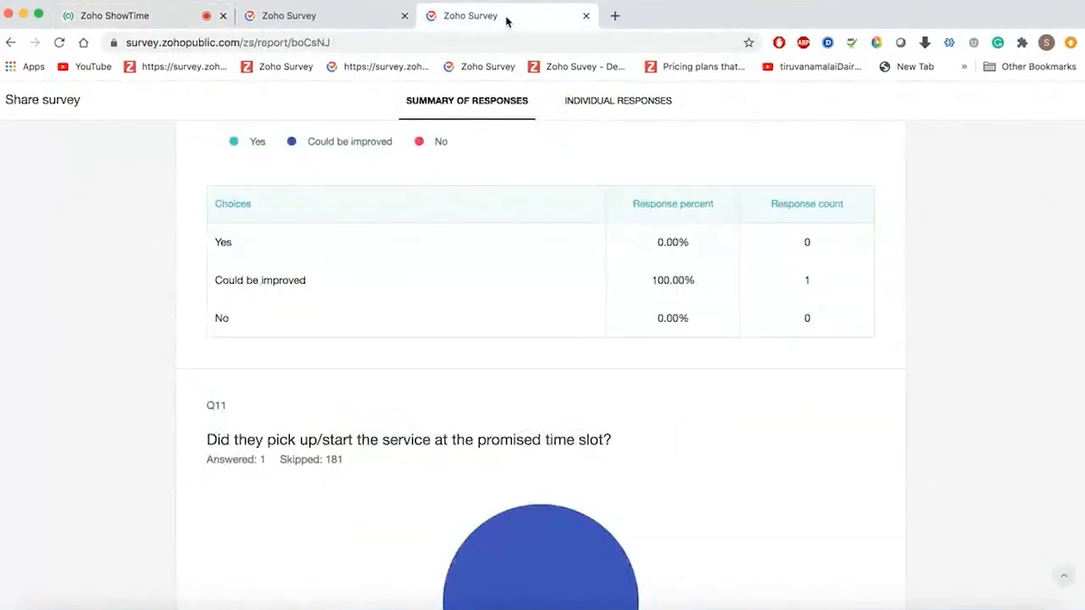
{"action": "left_click", "coordinate": [310, 19]}
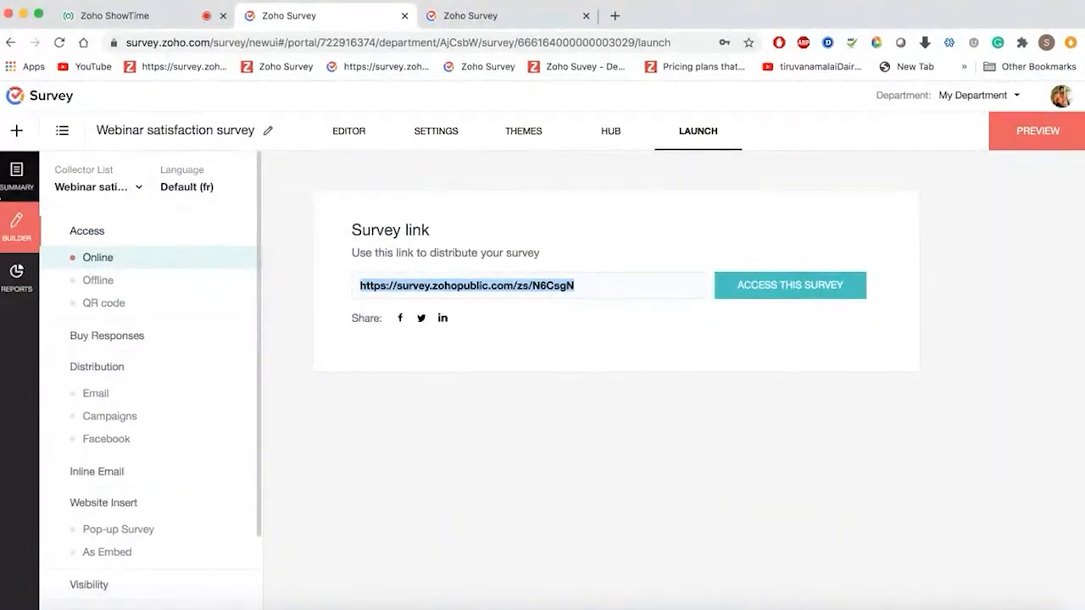
{"action": "left_click", "coordinate": [347, 400]}
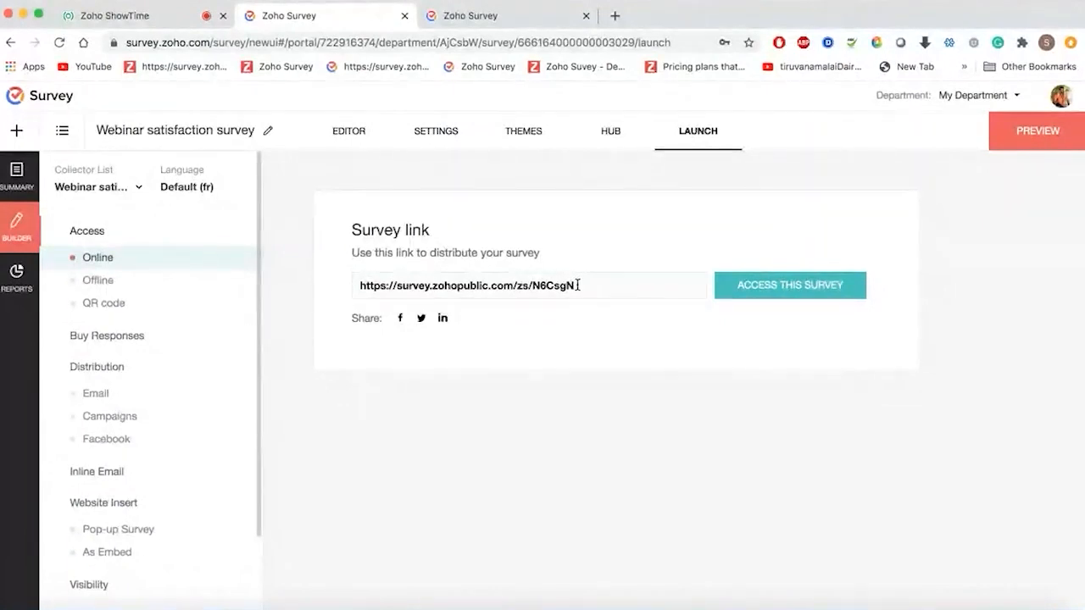
- Show the Offline collection option in the Webinar satisfaction survey's Launch access settings
{"action": "left_click", "coordinate": [104, 285]}
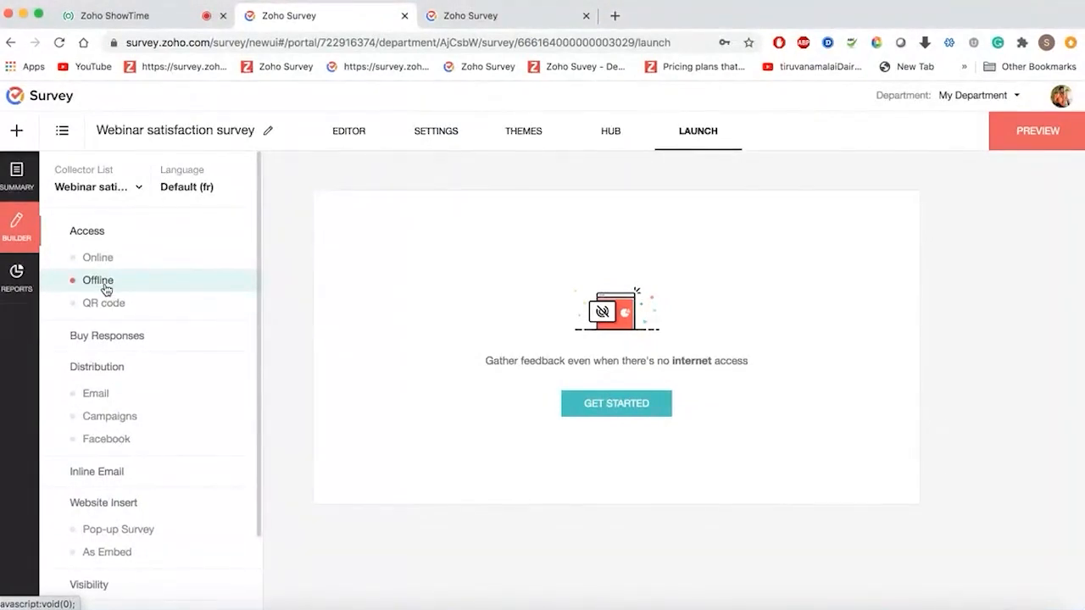
- Set an offline upload password and enable kiosk mode restarting at the survey first page
{"action": "left_click", "coordinate": [575, 405]}
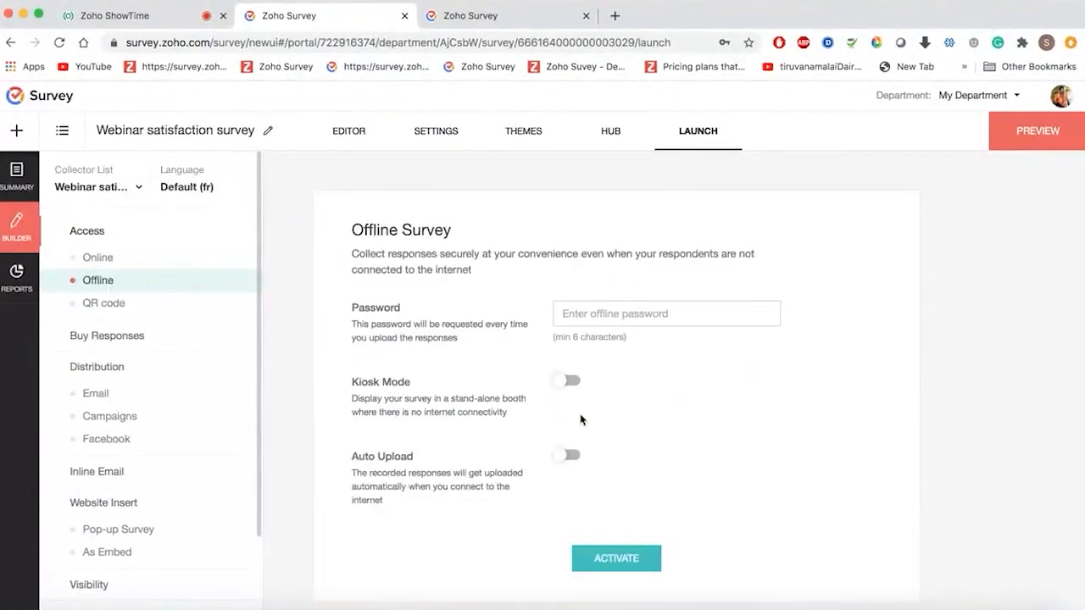
{"action": "left_click", "coordinate": [655, 310]}
{"action": "type", "text": "12"}
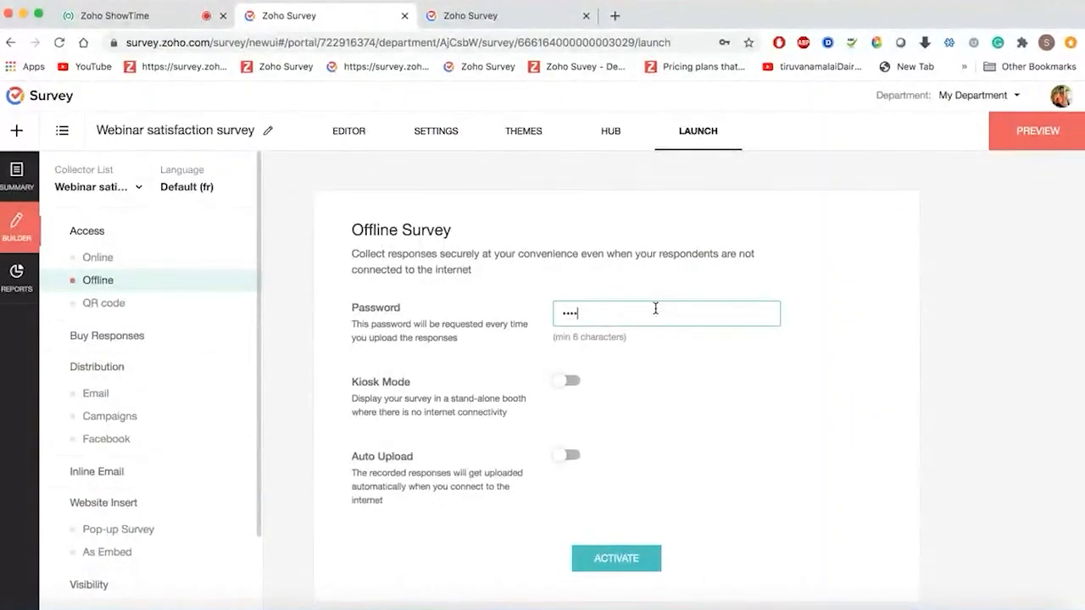
{"action": "type", "text": "3456"}
{"action": "left_click", "coordinate": [568, 382]}
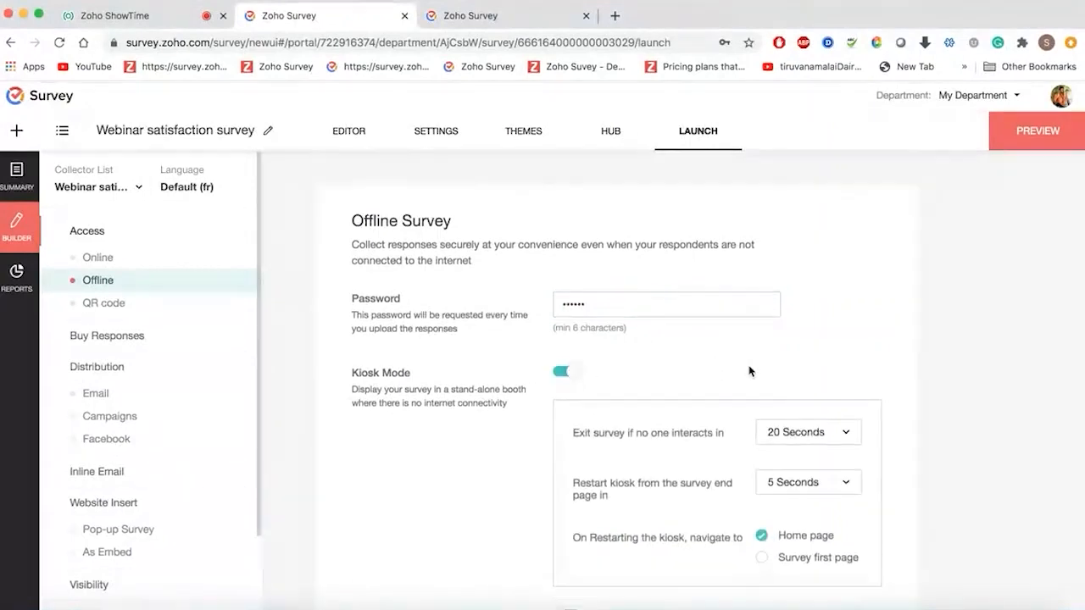
{"action": "scroll", "coordinate": [751, 371], "scroll_direction": "down", "scroll_amount": 3}
{"action": "left_click", "coordinate": [761, 431]}
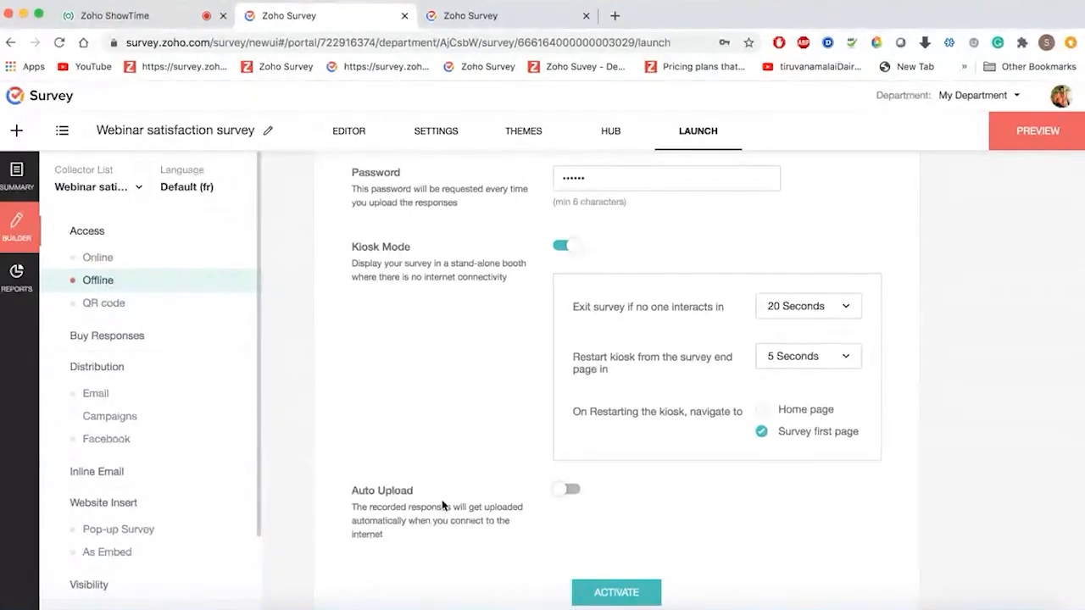
- Turn on Auto Upload, activate offline collection, copy its link and show the QR code
{"action": "left_click", "coordinate": [570, 492]}
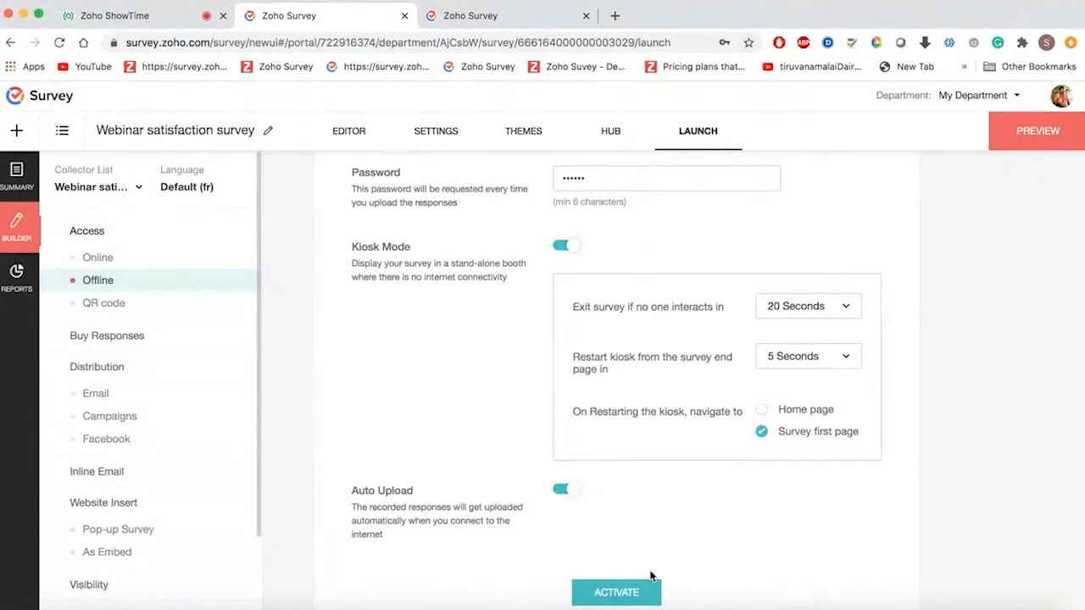
{"action": "scroll", "coordinate": [644, 577], "scroll_direction": "down", "scroll_amount": 1}
{"action": "left_click", "coordinate": [630, 541]}
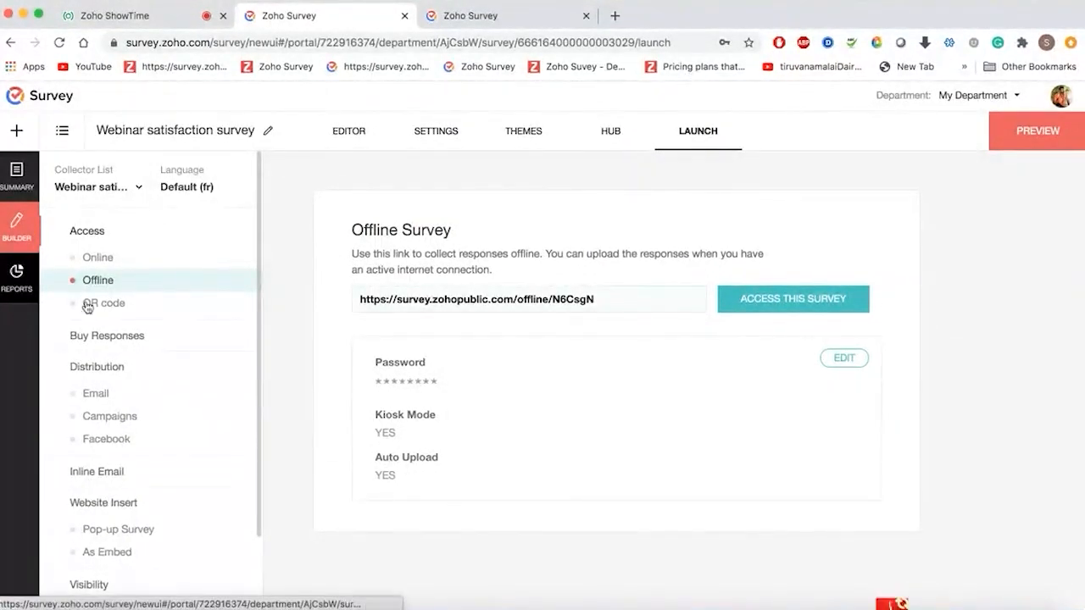
{"action": "left_click", "coordinate": [658, 302]}
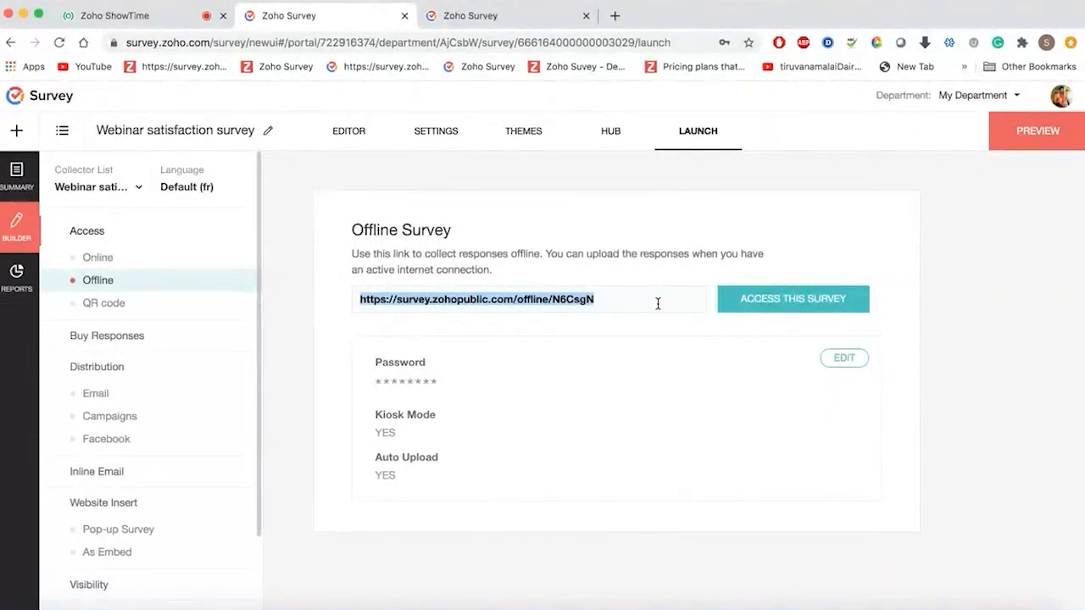
{"action": "left_click", "coordinate": [160, 302]}
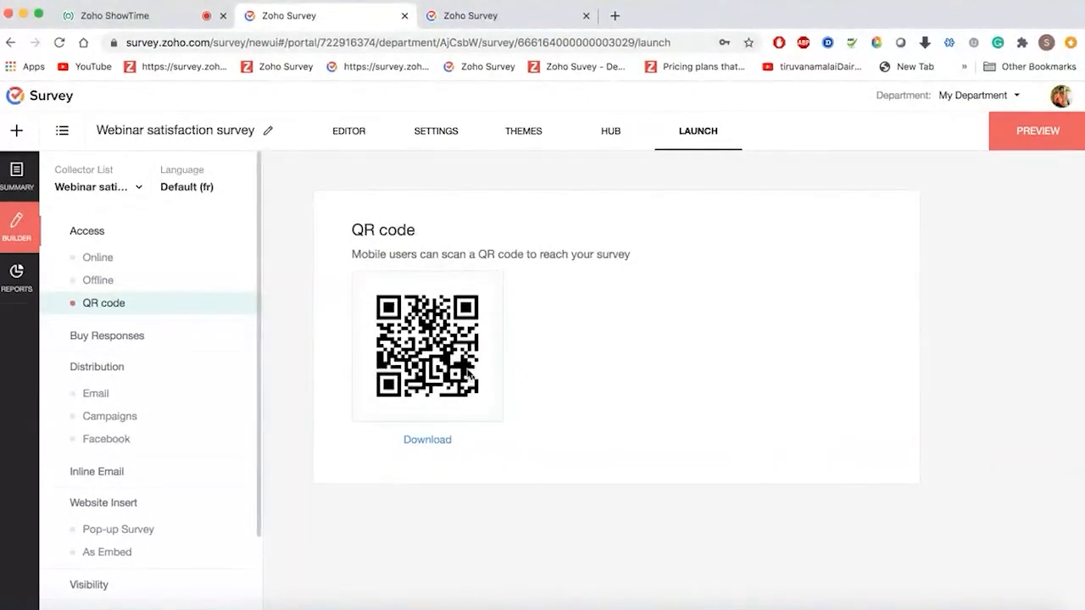
- Glance at Buy Responses, then go back to the My Surveys list via the Survey logo
{"action": "left_click", "coordinate": [128, 344]}
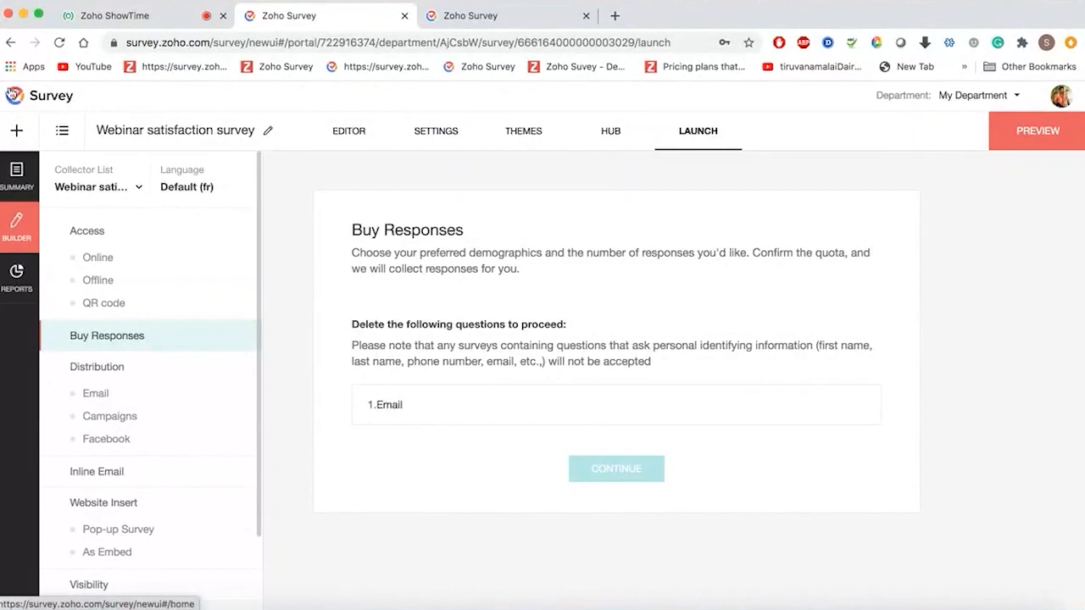
{"action": "left_click", "coordinate": [14, 96]}
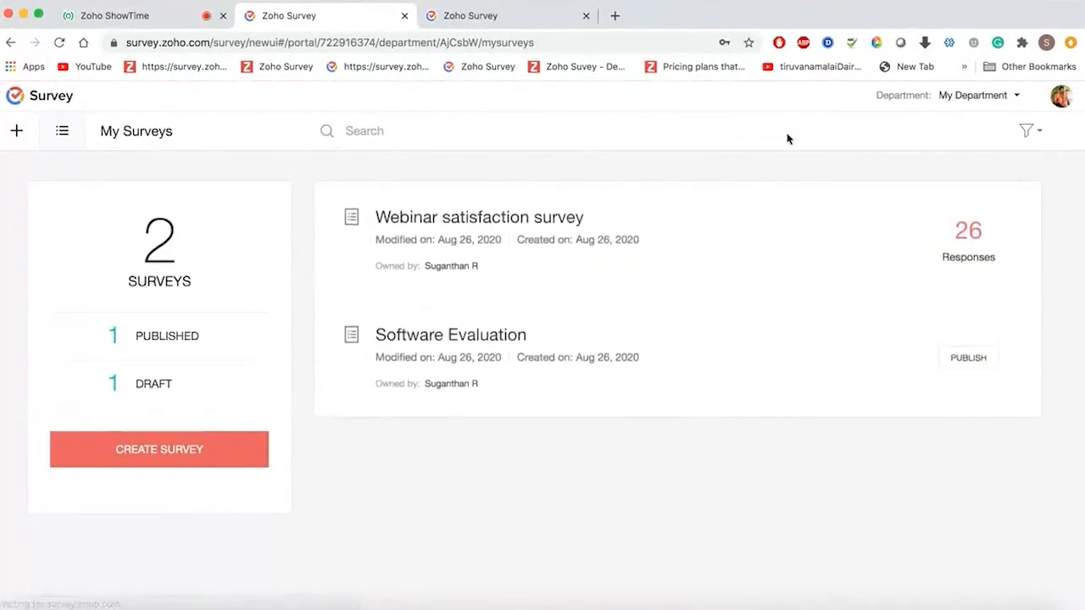
- Publish the Software Evaluation survey and accept the Buy Responses terms
{"action": "left_click", "coordinate": [970, 361]}
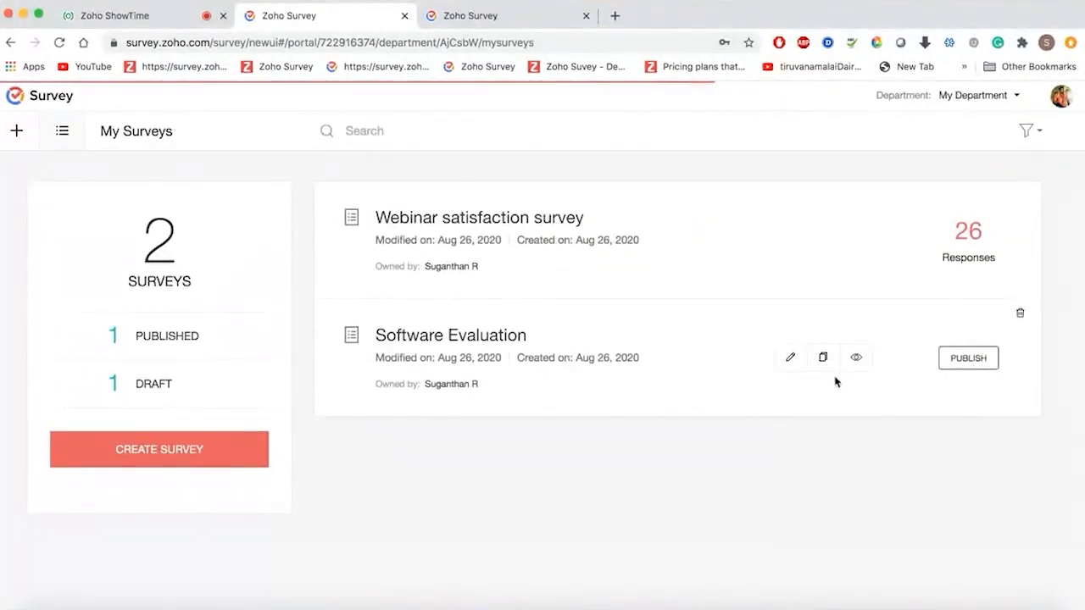
{"action": "left_click", "coordinate": [630, 401]}
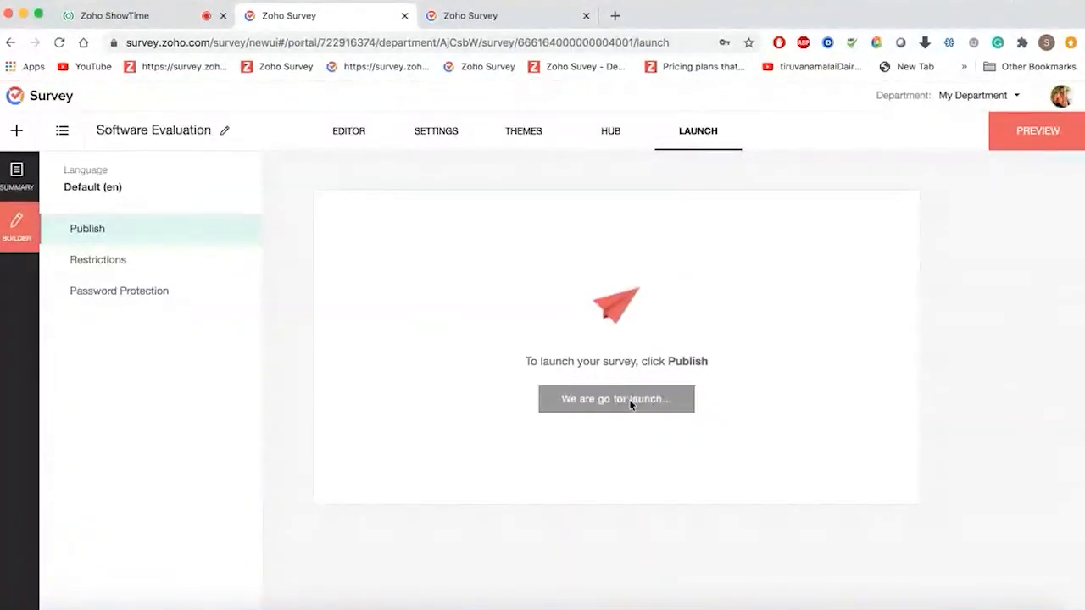
{"action": "left_click", "coordinate": [101, 342]}
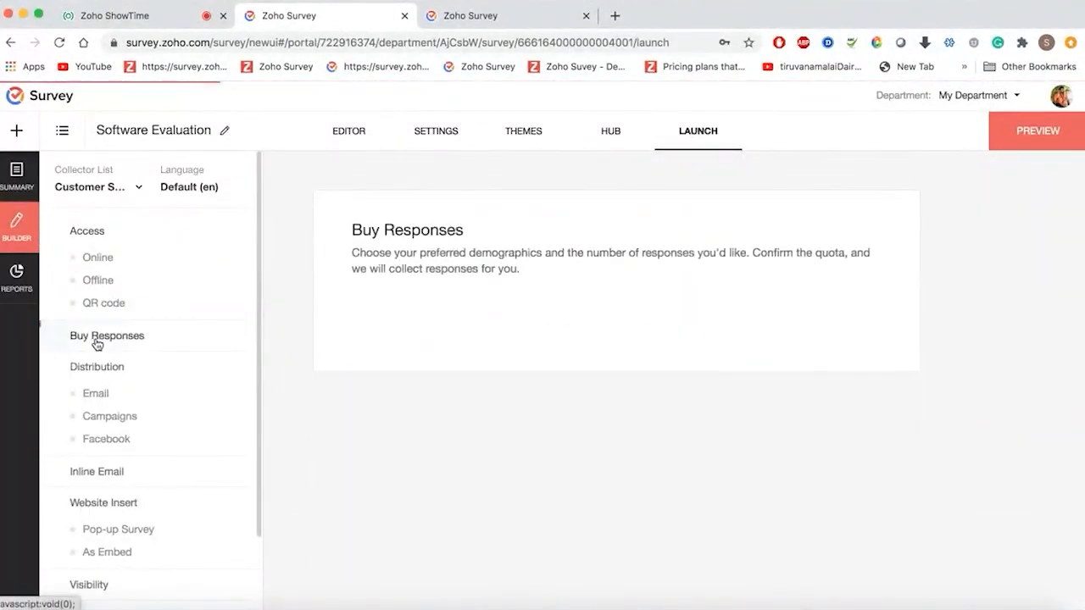
{"action": "left_click", "coordinate": [373, 338]}
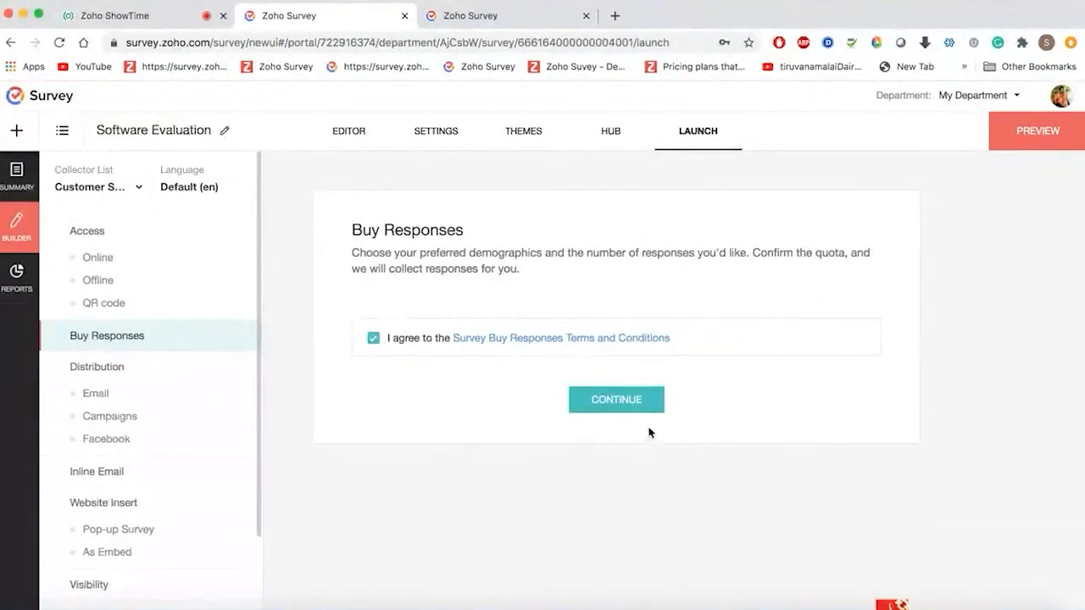
{"action": "left_click", "coordinate": [623, 403]}
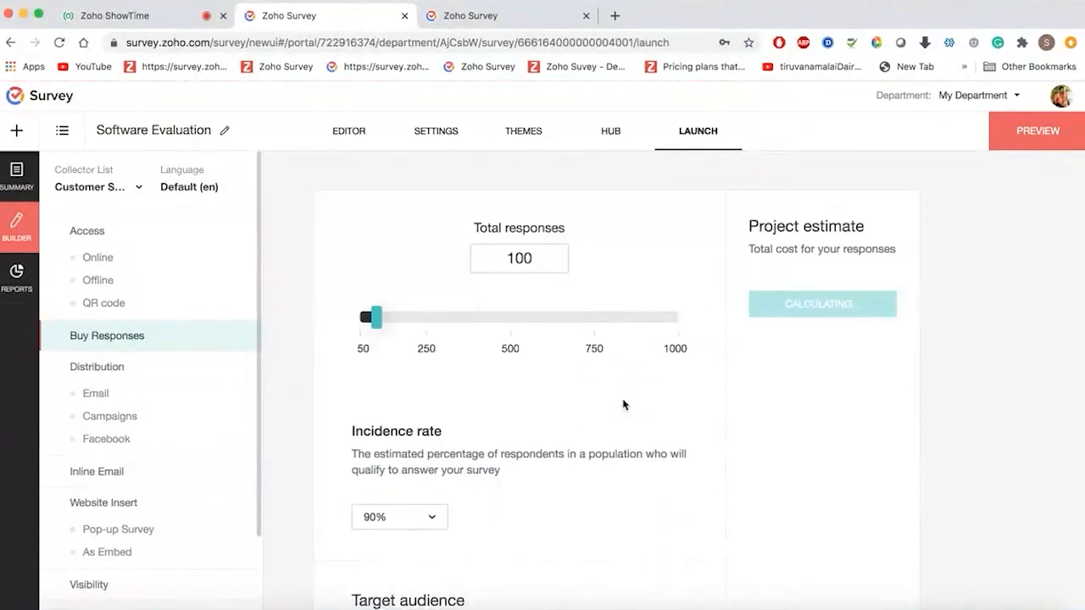
- Target Indonesia's Java and Maluku Islands and recalculate: 100 responses estimated at $305.94
{"action": "scroll", "coordinate": [623, 405], "scroll_direction": "down", "scroll_amount": 3}
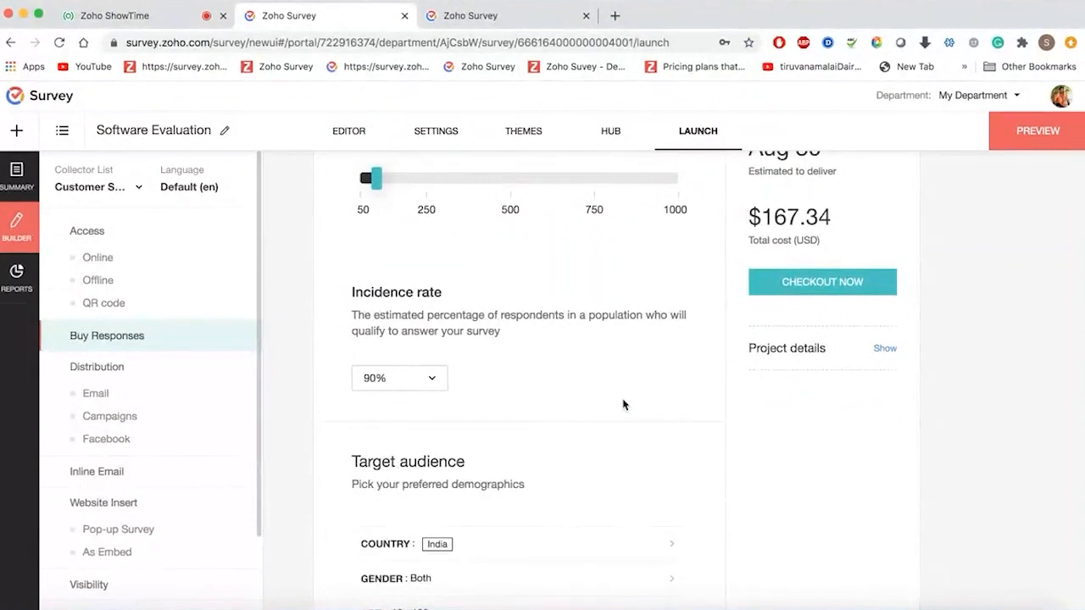
{"action": "scroll", "coordinate": [623, 405], "scroll_direction": "up", "scroll_amount": 3}
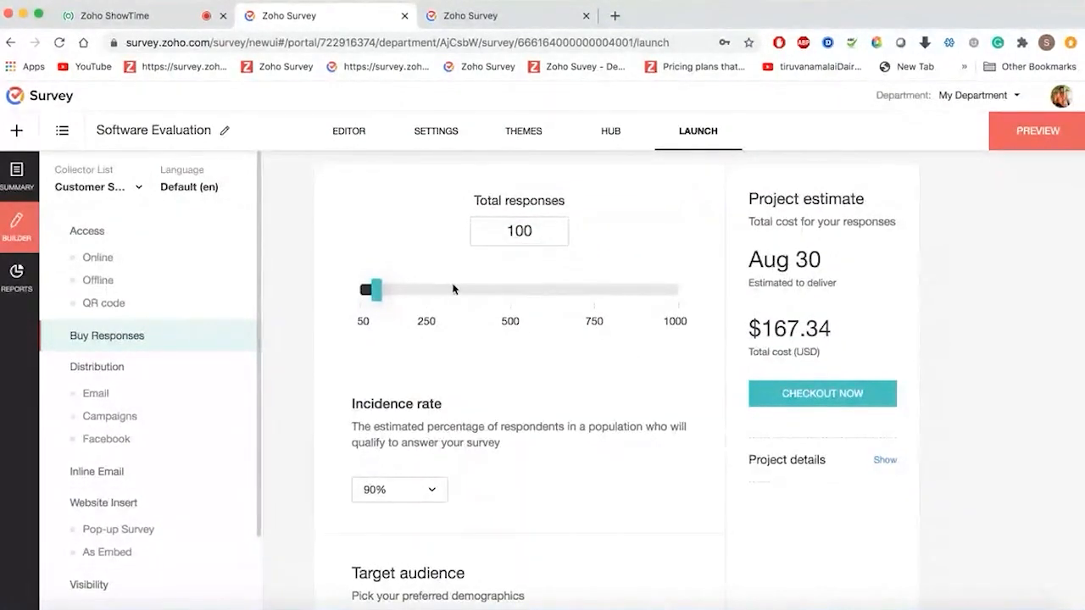
{"action": "scroll", "coordinate": [467, 288], "scroll_direction": "down", "scroll_amount": 5}
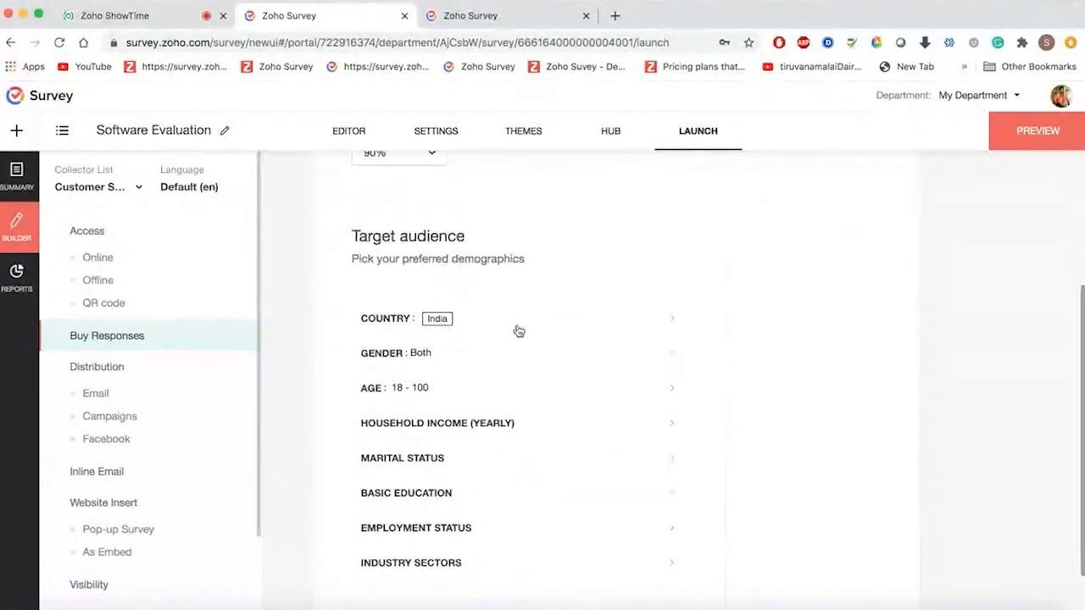
{"action": "left_click", "coordinate": [519, 329]}
{"action": "left_click", "coordinate": [512, 372]}
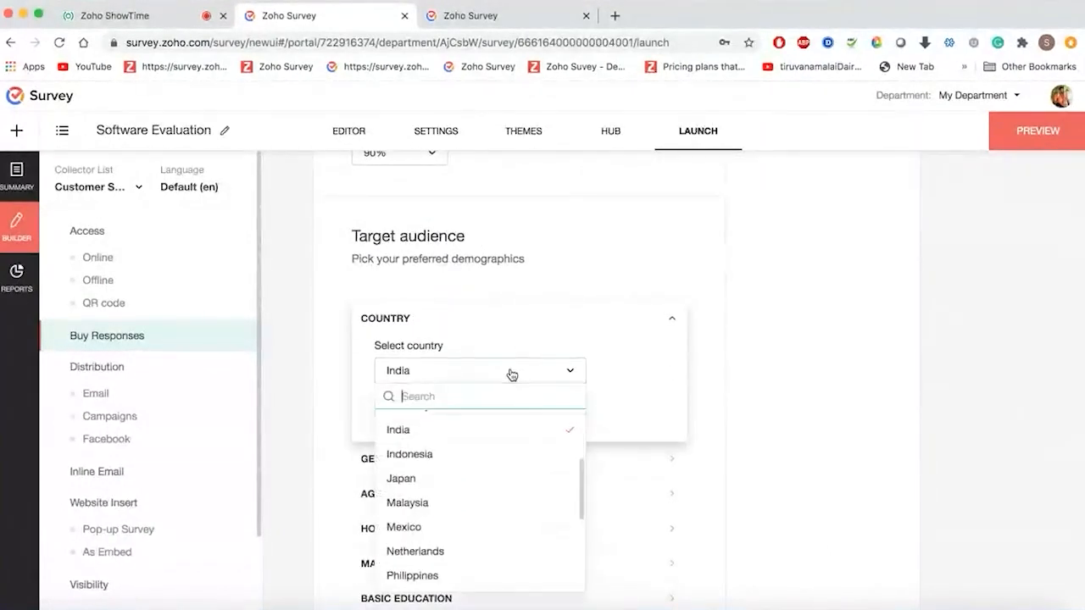
{"action": "left_click", "coordinate": [459, 461]}
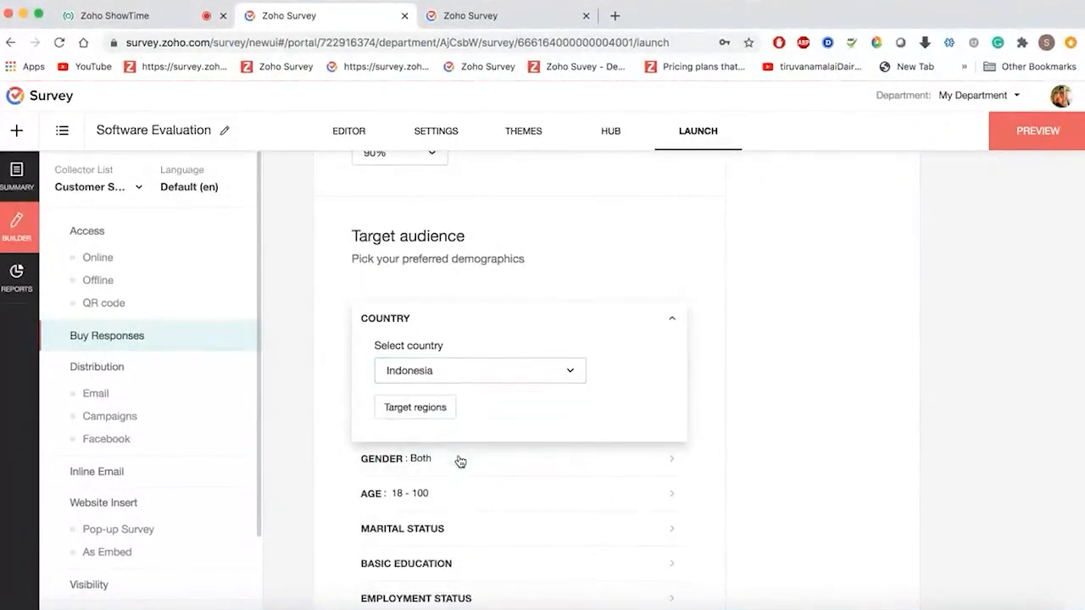
{"action": "left_click", "coordinate": [438, 410]}
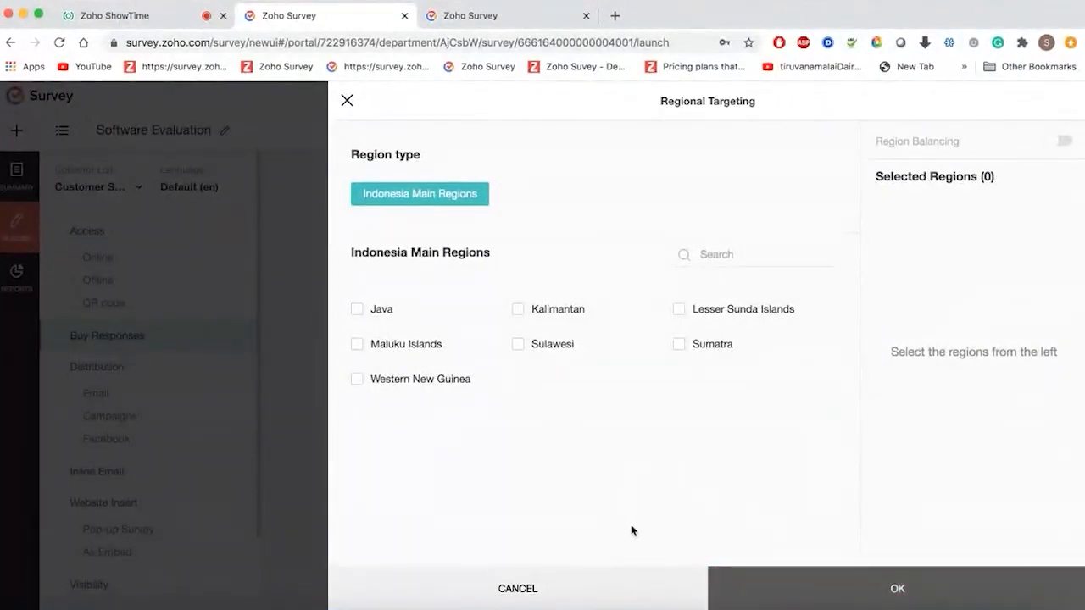
{"action": "left_click", "coordinate": [357, 309]}
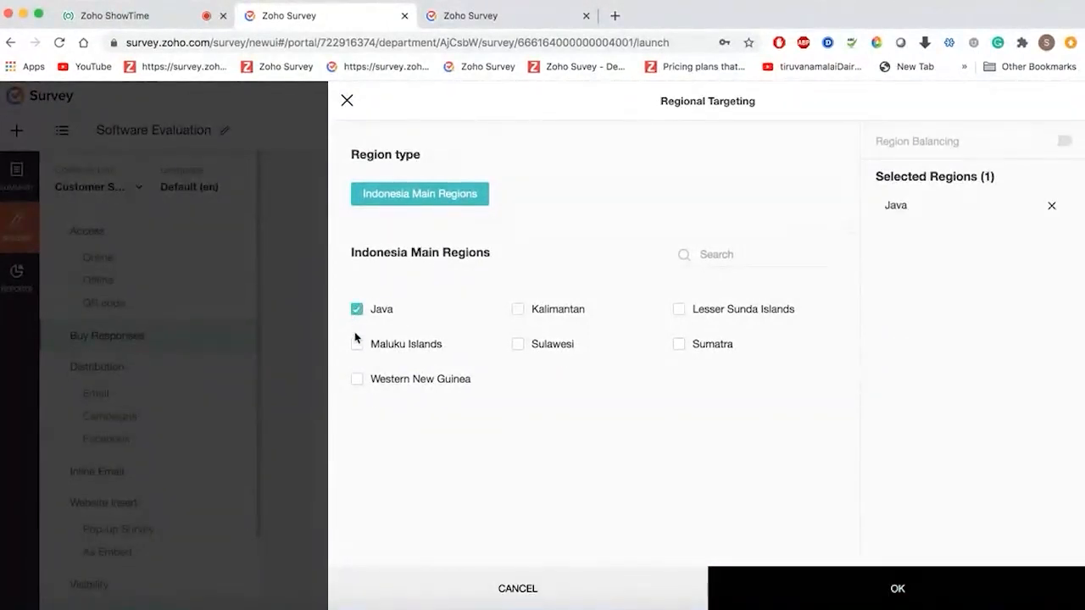
{"action": "left_click", "coordinate": [357, 344]}
{"action": "left_click", "coordinate": [839, 588]}
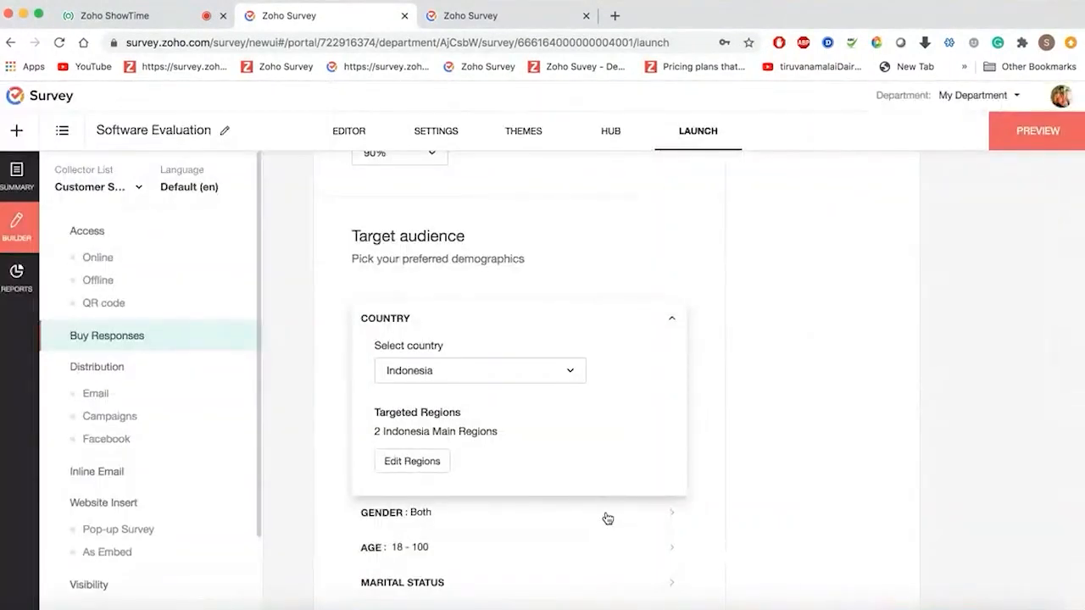
{"action": "scroll", "coordinate": [605, 516], "scroll_direction": "down", "scroll_amount": 3}
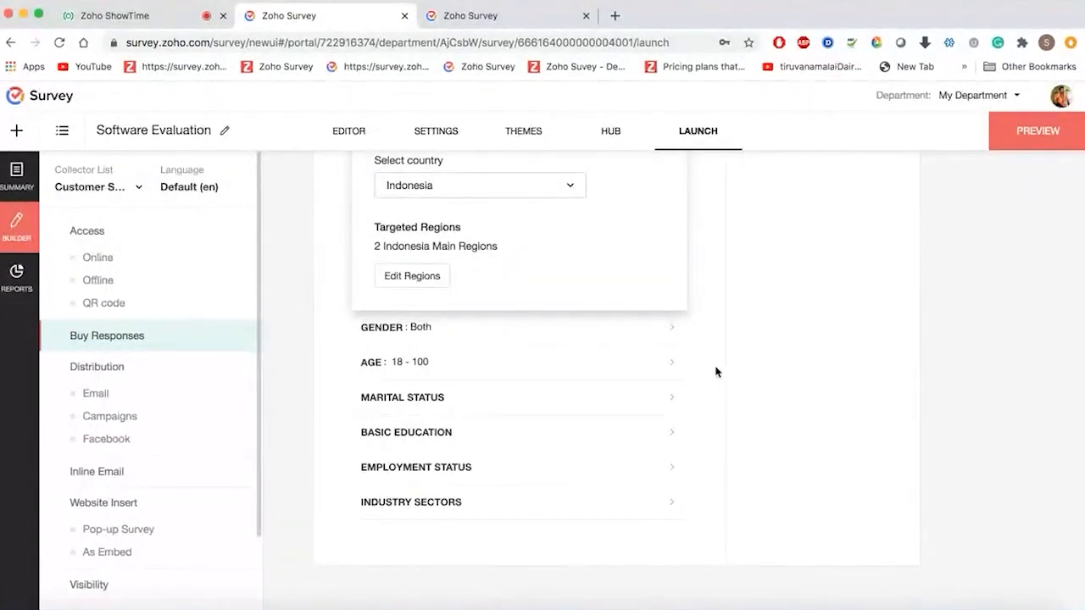
{"action": "scroll", "coordinate": [717, 371], "scroll_direction": "up", "scroll_amount": 6}
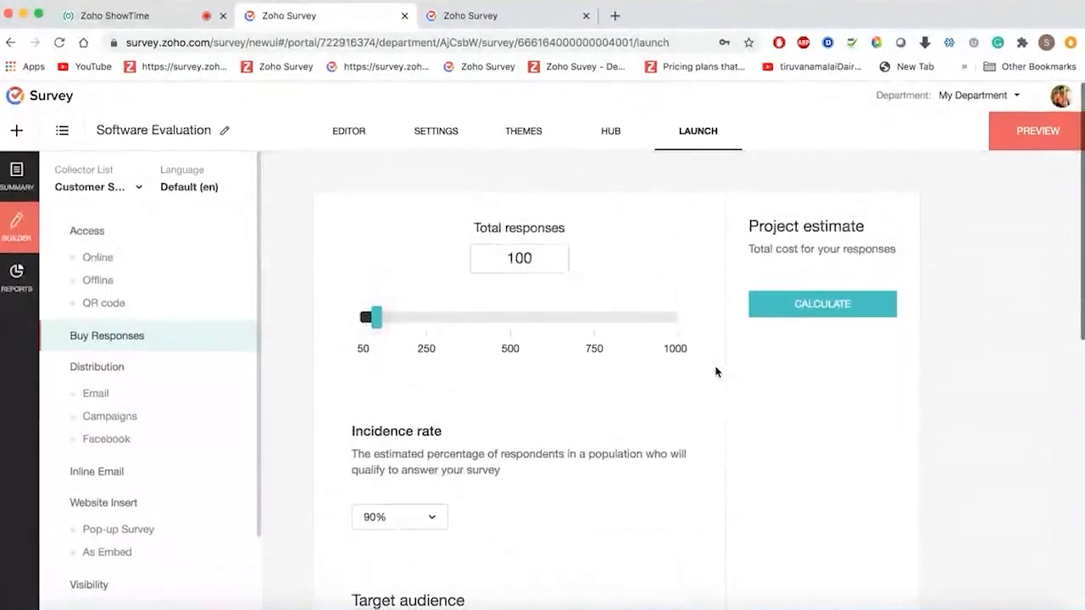
{"action": "left_click", "coordinate": [835, 308]}
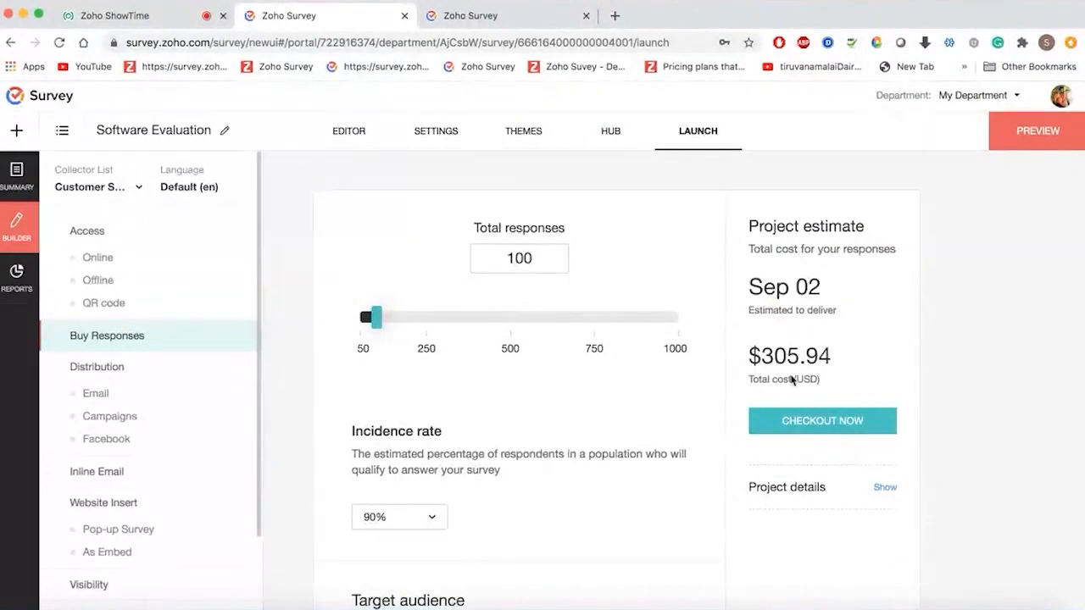
{"action": "scroll", "coordinate": [640, 437], "scroll_direction": "down", "scroll_amount": 5}
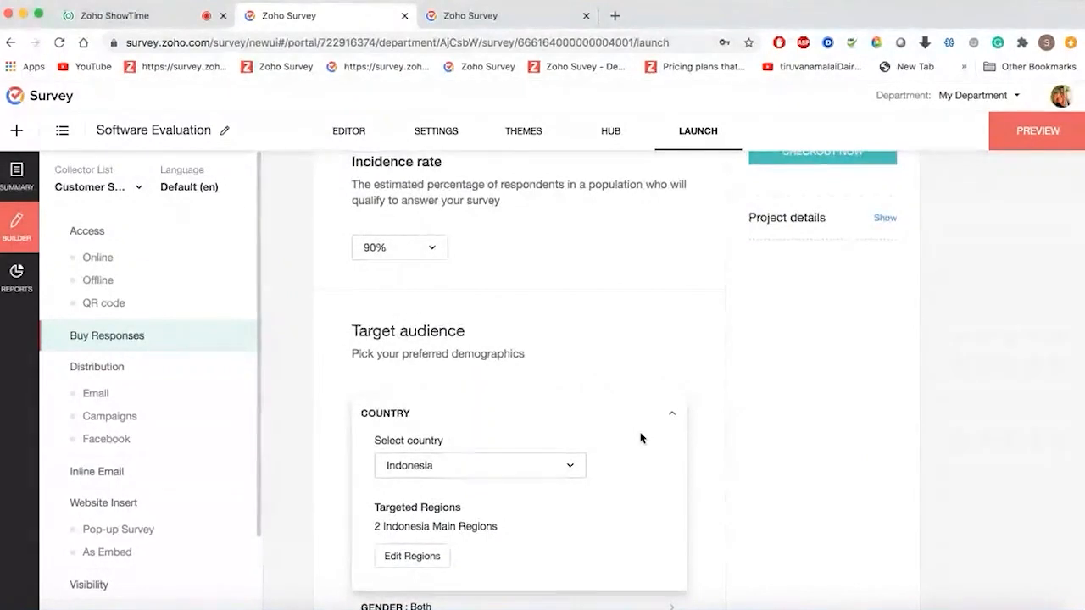
- Start composing a new invitation email from the Email distribution options
{"action": "left_click", "coordinate": [108, 369]}
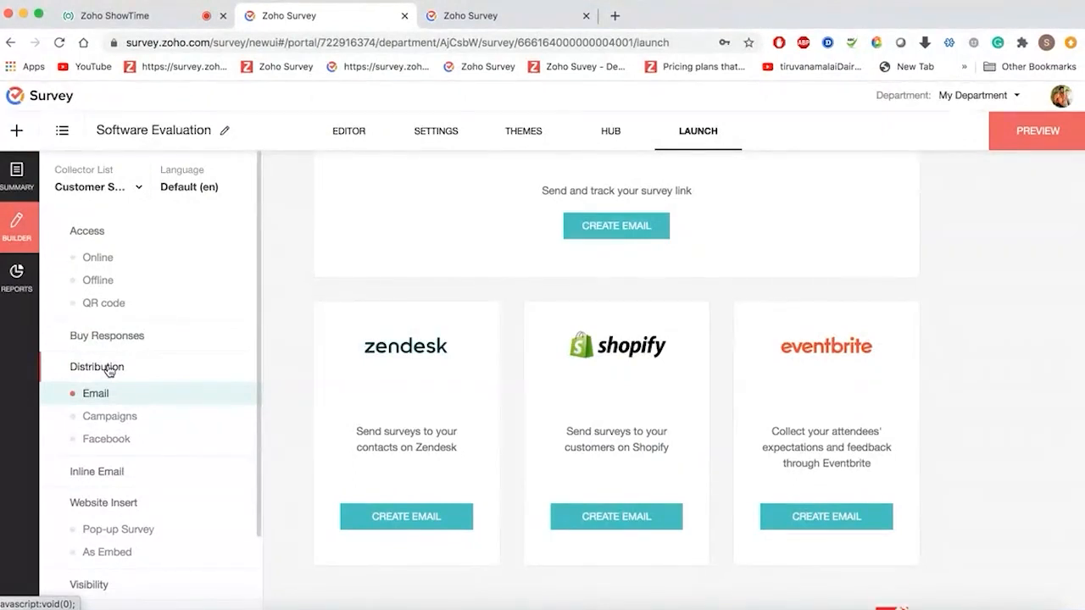
{"action": "scroll", "coordinate": [323, 354], "scroll_direction": "up", "scroll_amount": 2}
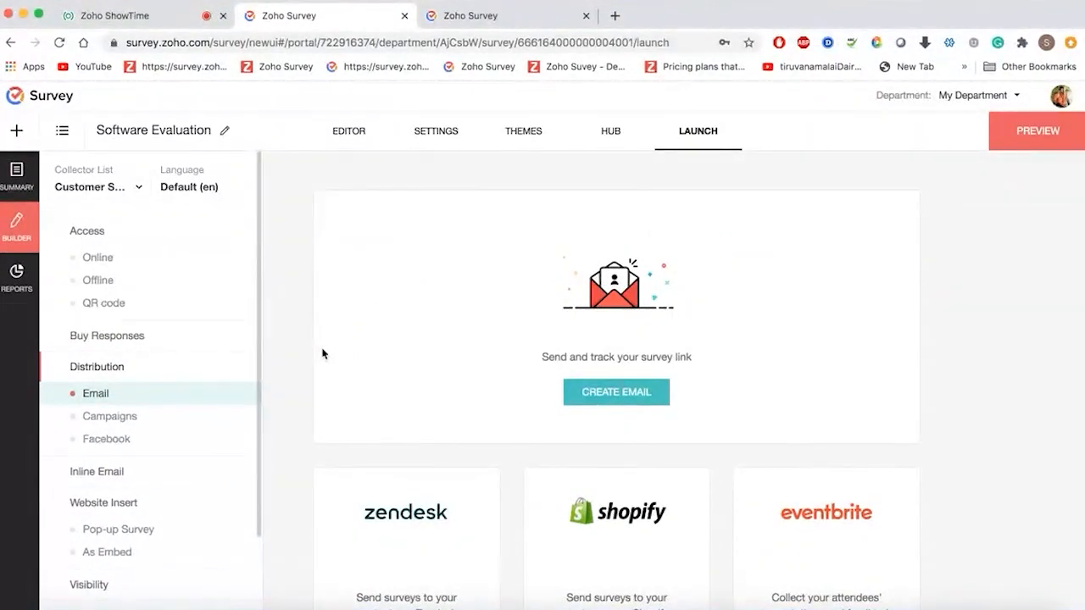
{"action": "left_click", "coordinate": [612, 404]}
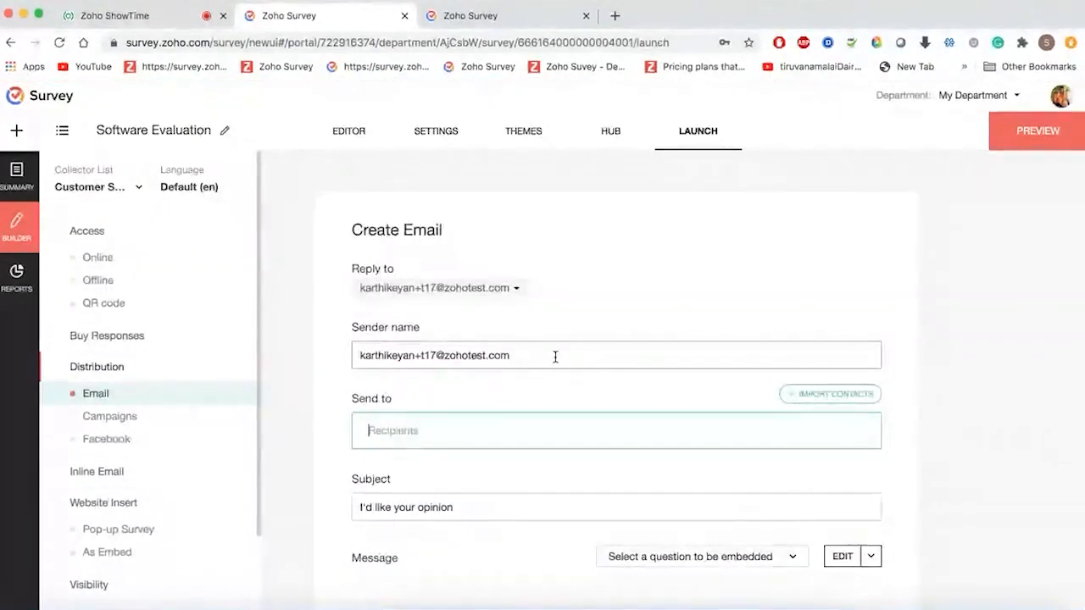
- Replace the sender name and add the recipient's e-mail address under Send to
{"action": "left_click", "coordinate": [560, 329]}
{"action": "triple_click", "coordinate": [561, 329]}
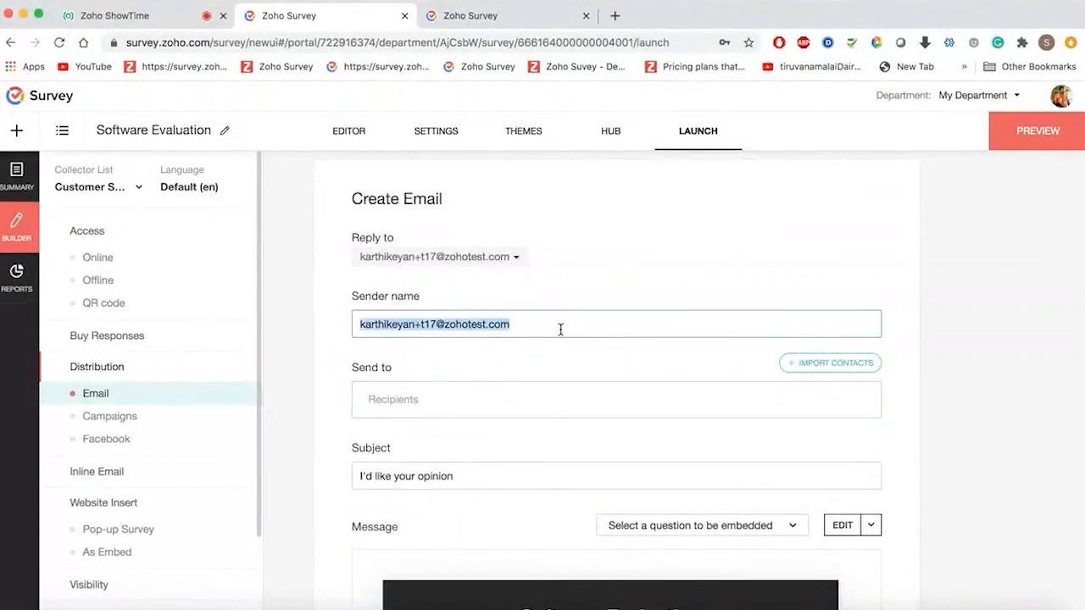
{"action": "type", "text": "Sugi"}
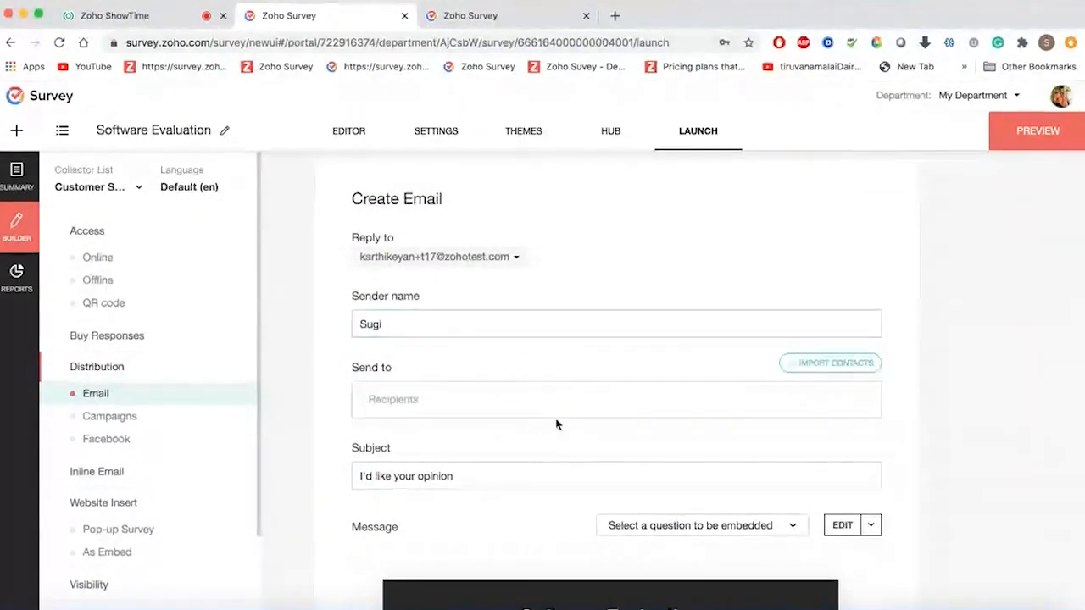
{"action": "left_click", "coordinate": [565, 407]}
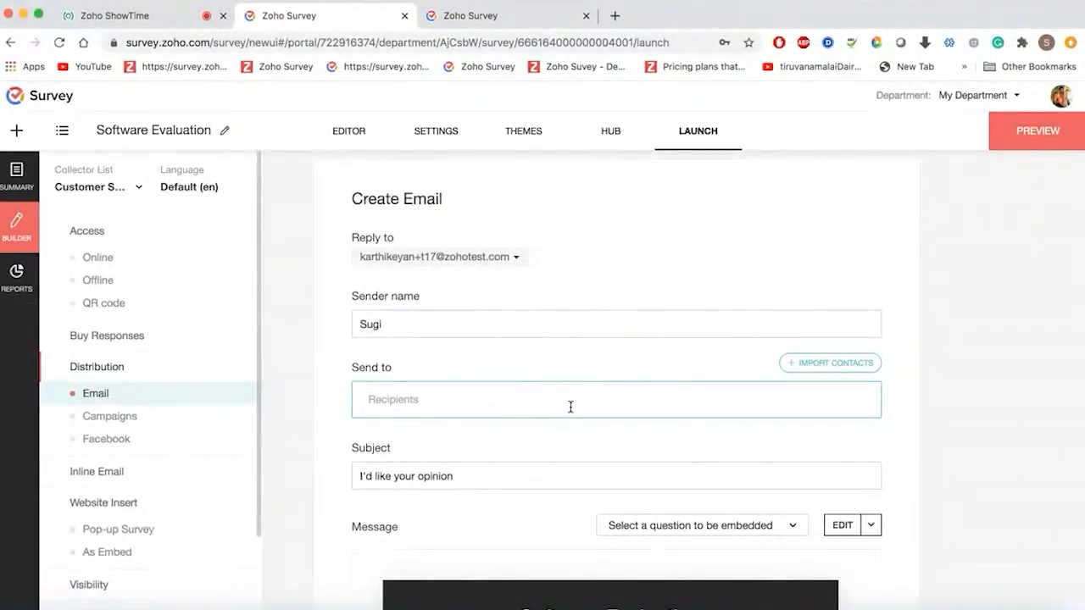
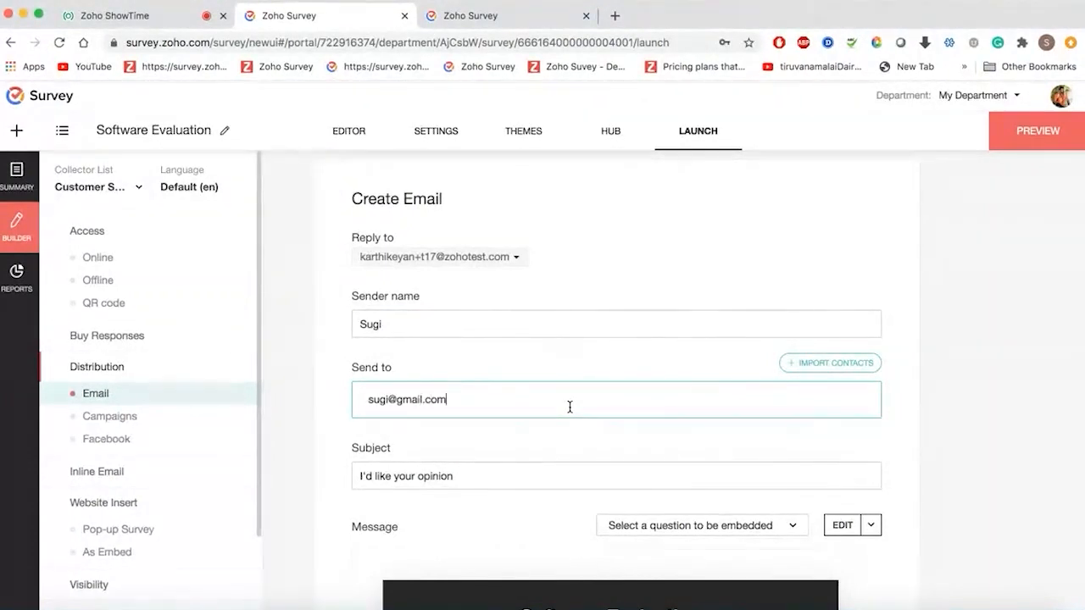
{"action": "key", "text": "Return"}
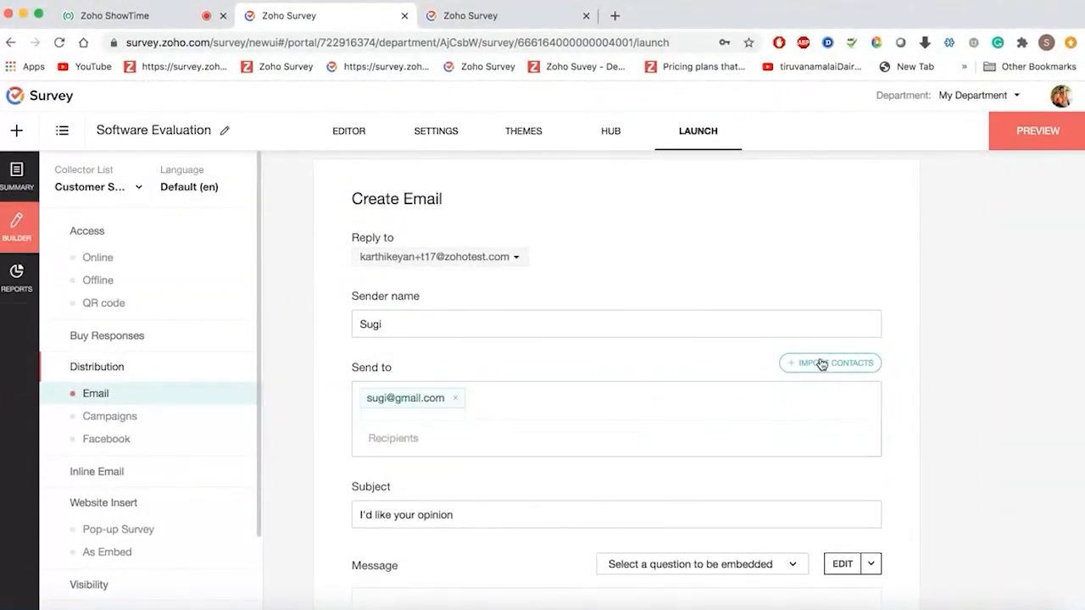
- Skip importing contacts and accept the email template unchanged
{"action": "left_click", "coordinate": [821, 367]}
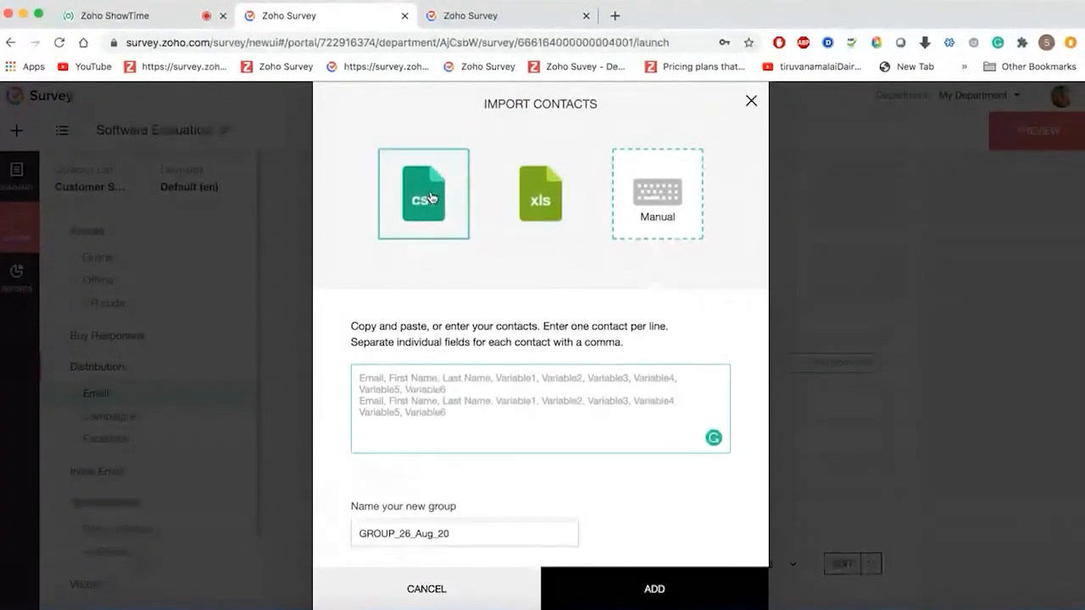
{"action": "left_click", "coordinate": [751, 102]}
{"action": "scroll", "coordinate": [622, 363], "scroll_direction": "down", "scroll_amount": 5}
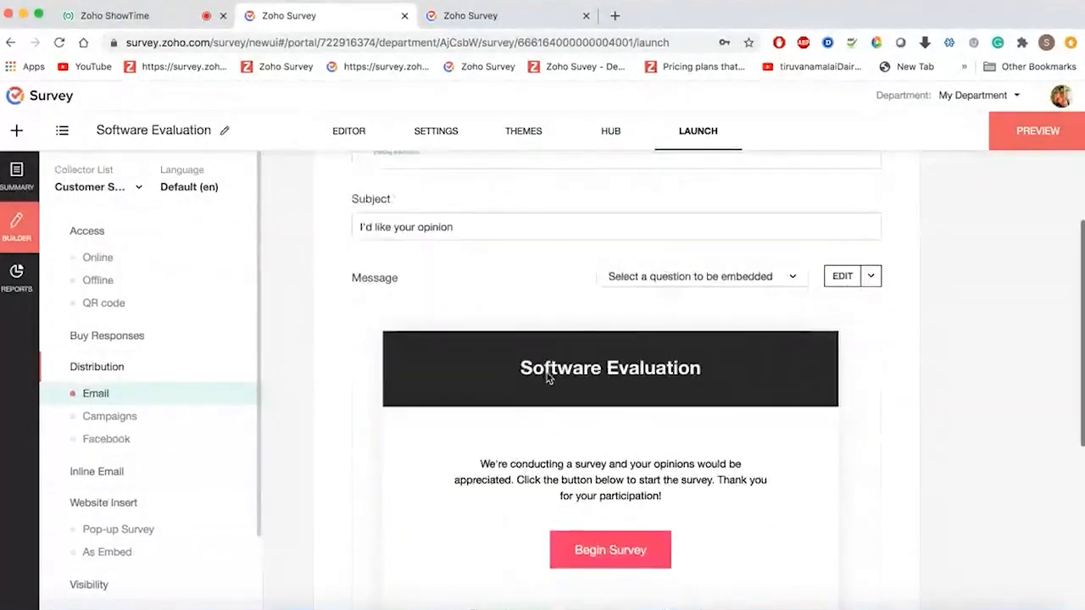
{"action": "scroll", "coordinate": [648, 448], "scroll_direction": "down", "scroll_amount": 2}
{"action": "left_click", "coordinate": [614, 411]}
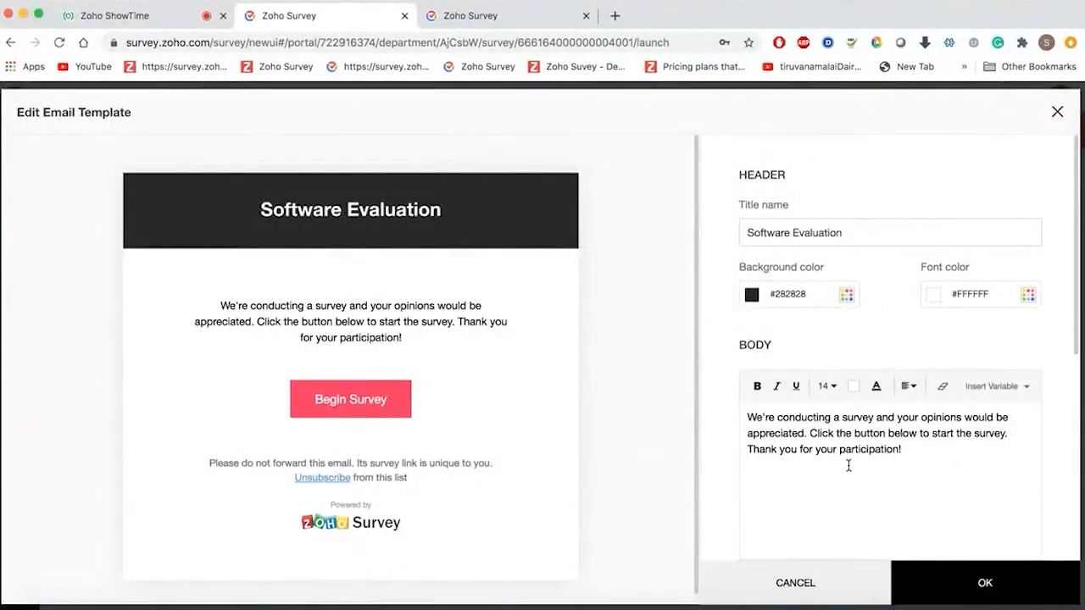
{"action": "left_click", "coordinate": [922, 456]}
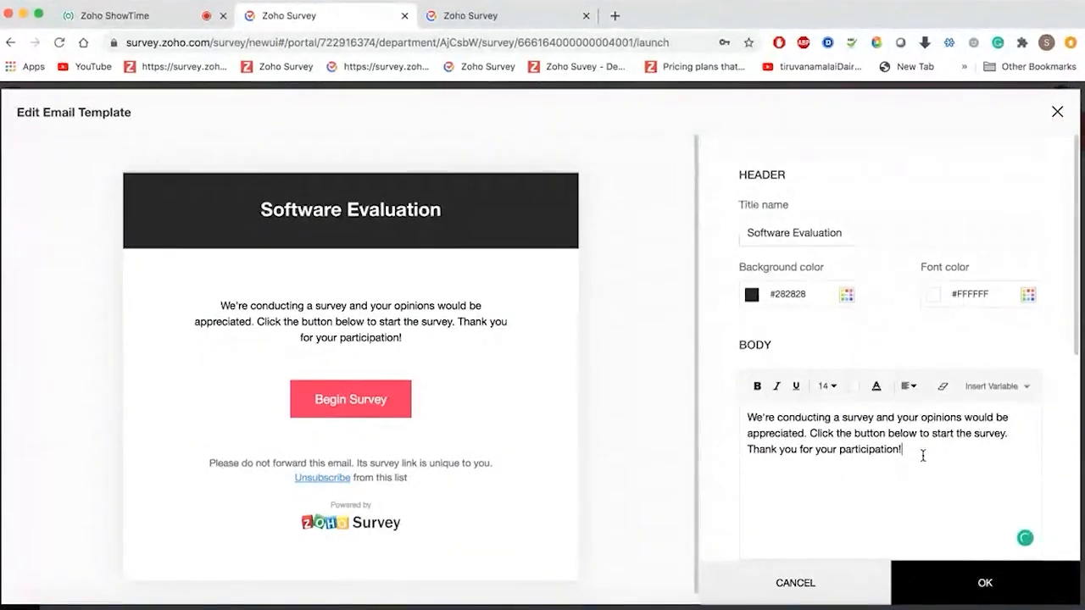
{"action": "left_click", "coordinate": [975, 584]}
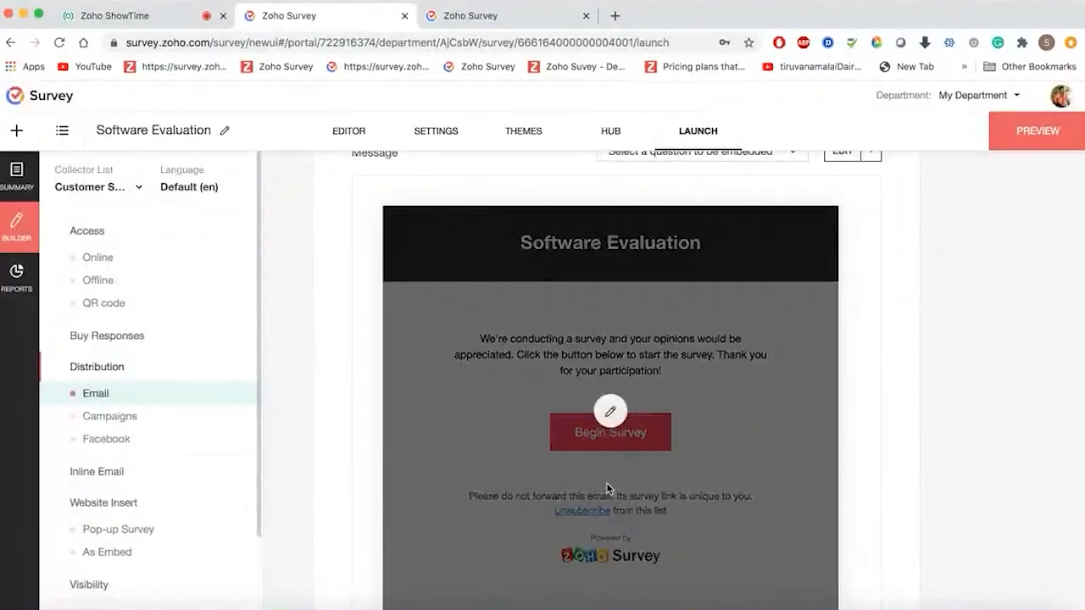
- Send the Software Evaluation invitation email immediately
{"action": "scroll", "coordinate": [607, 482], "scroll_direction": "down", "scroll_amount": 5}
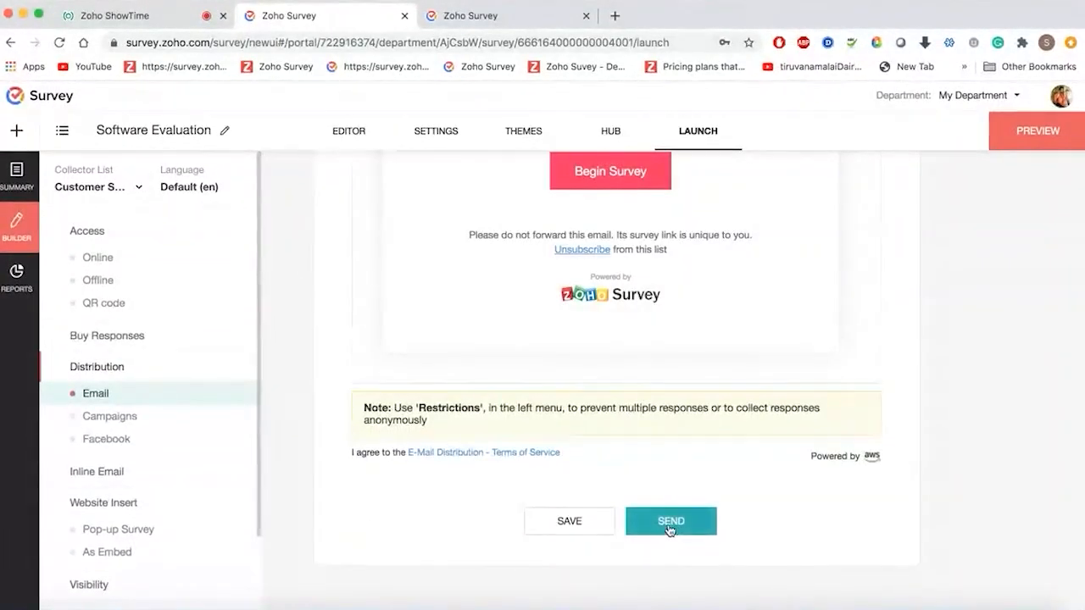
{"action": "left_click", "coordinate": [670, 522]}
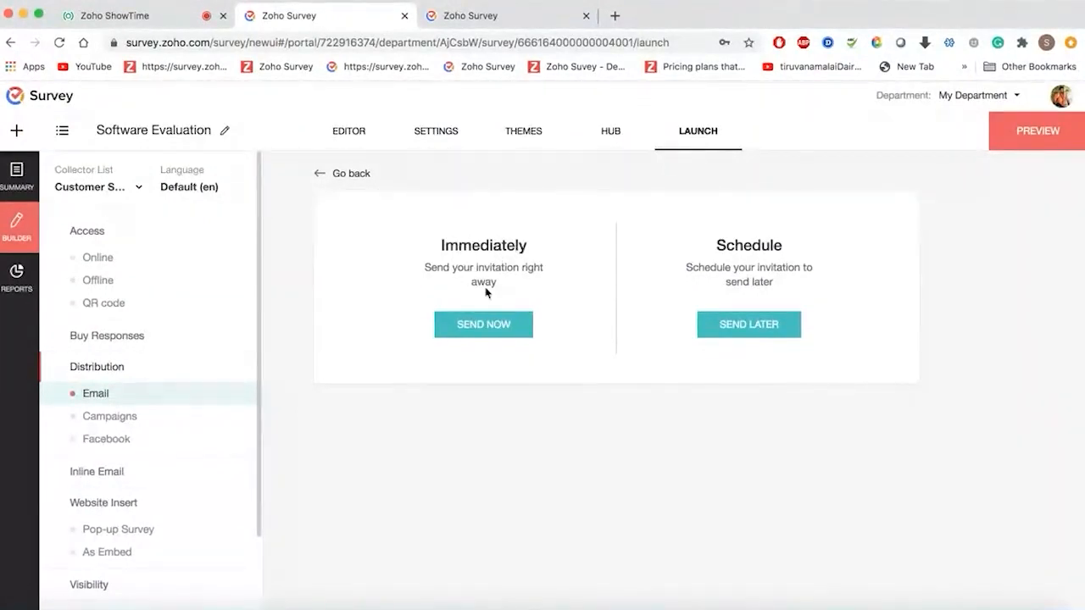
{"action": "left_click", "coordinate": [487, 337]}
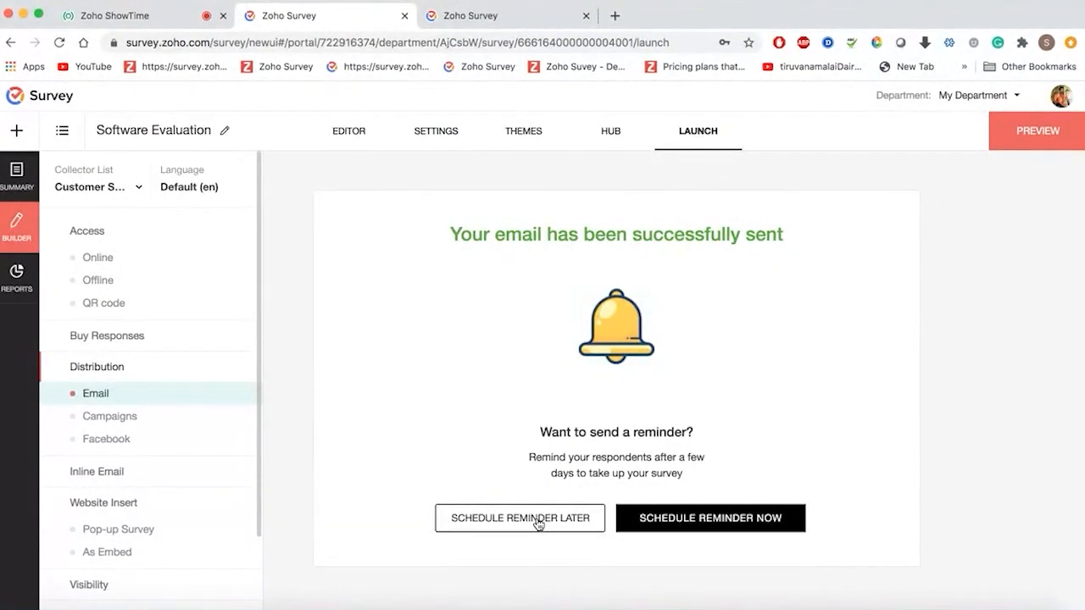
- Schedule the reminder later and view the Recipients list showing the invitation bounced
{"action": "left_click", "coordinate": [556, 519]}
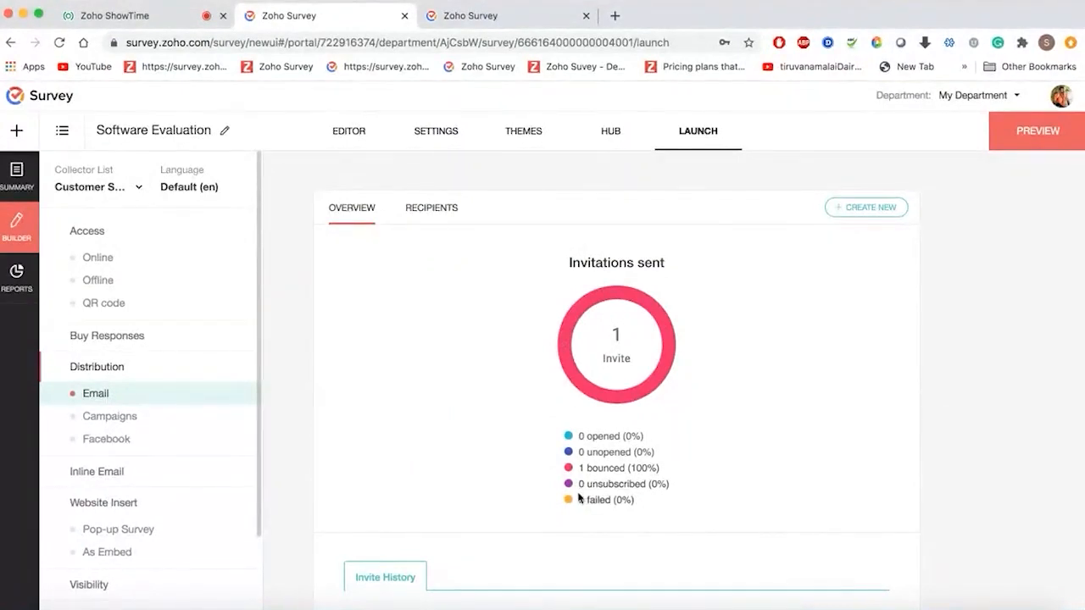
{"action": "scroll", "coordinate": [633, 498], "scroll_direction": "down", "scroll_amount": 2}
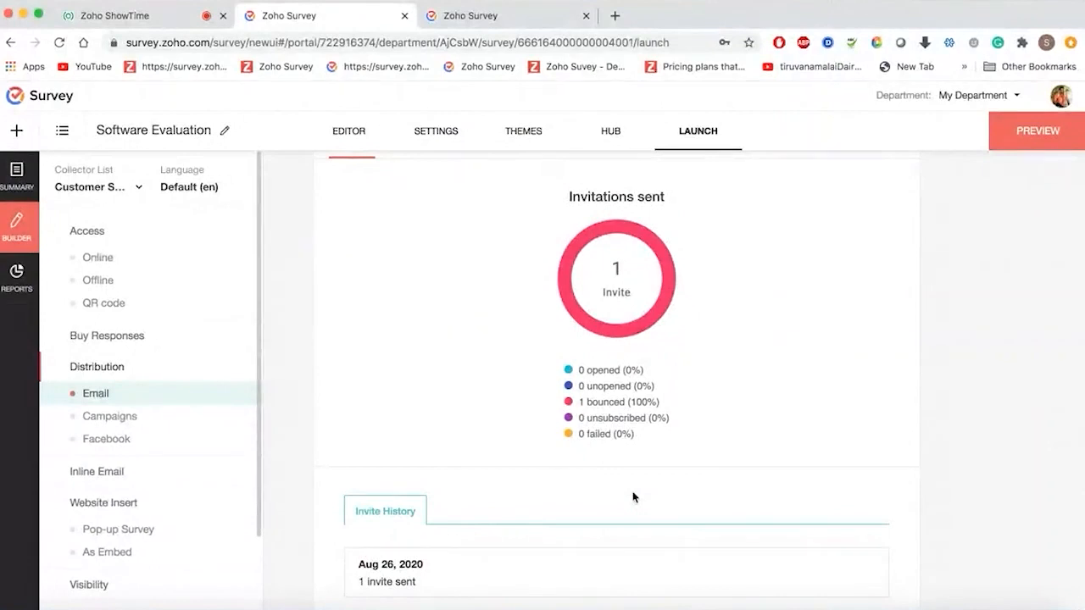
{"action": "scroll", "coordinate": [634, 499], "scroll_direction": "up", "scroll_amount": 2}
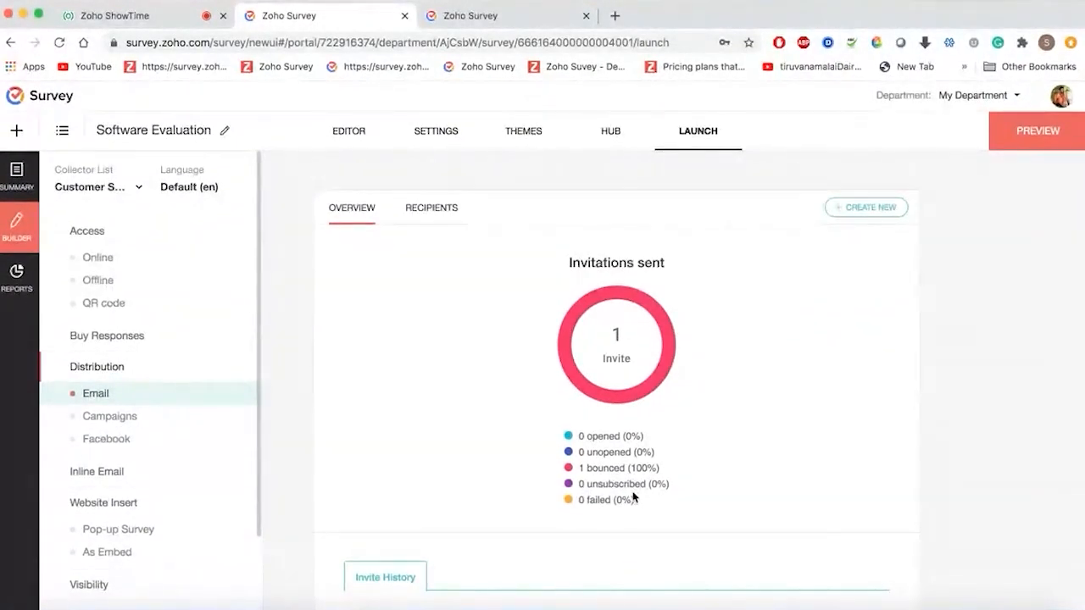
{"action": "left_click", "coordinate": [421, 217]}
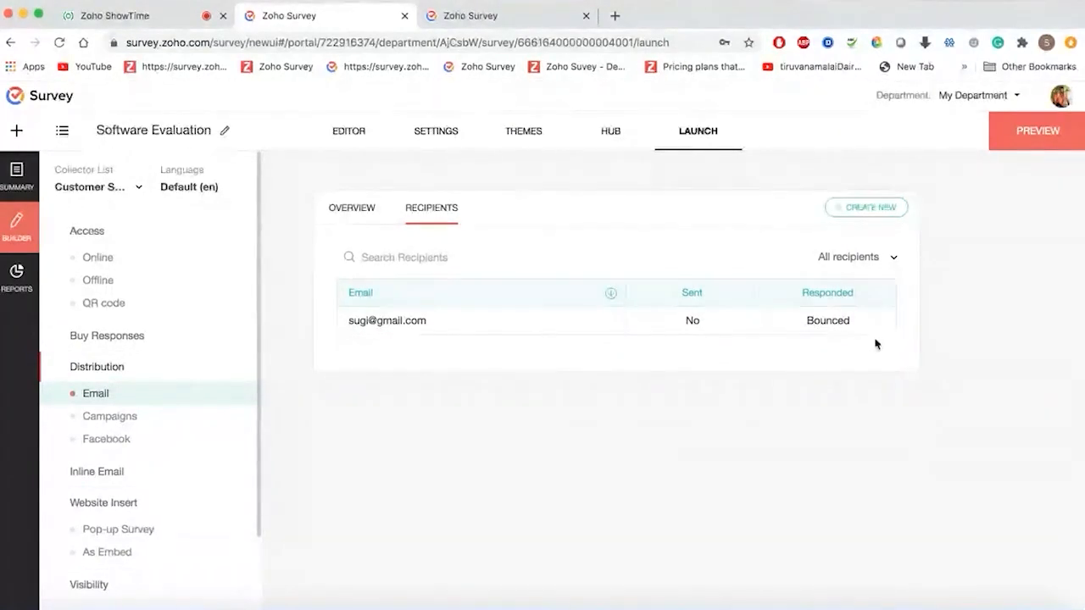
- Keep the filter on All recipients, revisit Overview, and show the Zoho Campaigns/MailChimp distribution page
{"action": "left_click", "coordinate": [892, 258]}
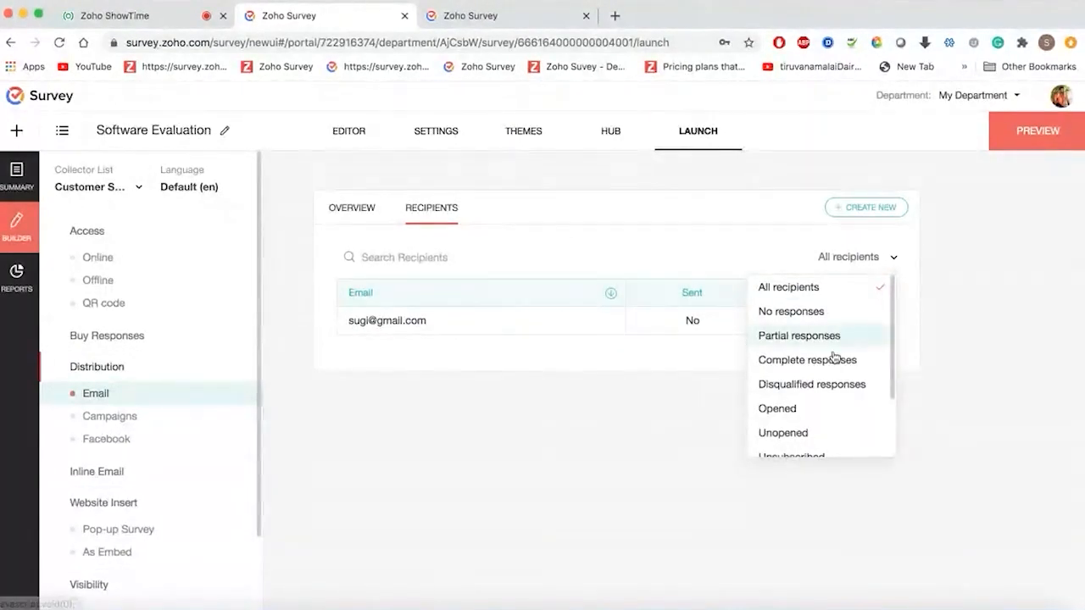
{"action": "scroll", "coordinate": [814, 344], "scroll_direction": "down", "scroll_amount": 2}
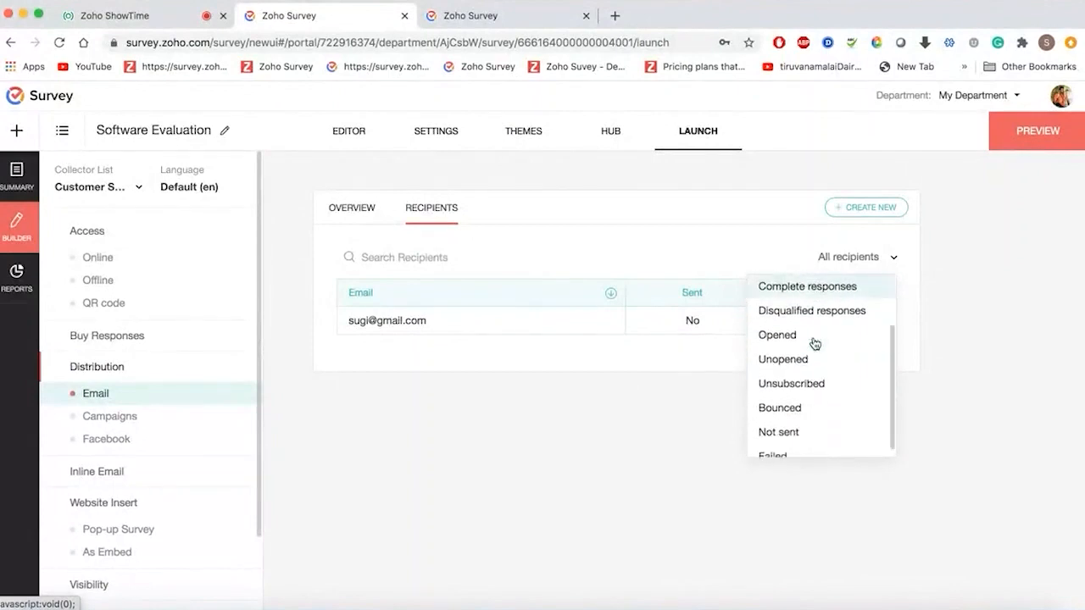
{"action": "left_click", "coordinate": [948, 277]}
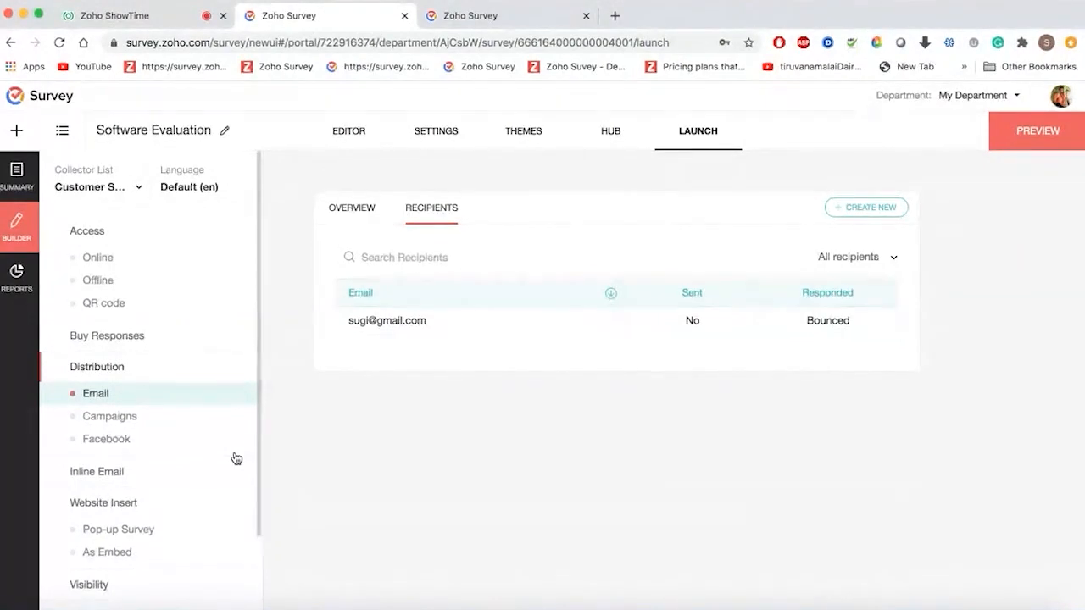
{"action": "left_click", "coordinate": [365, 209]}
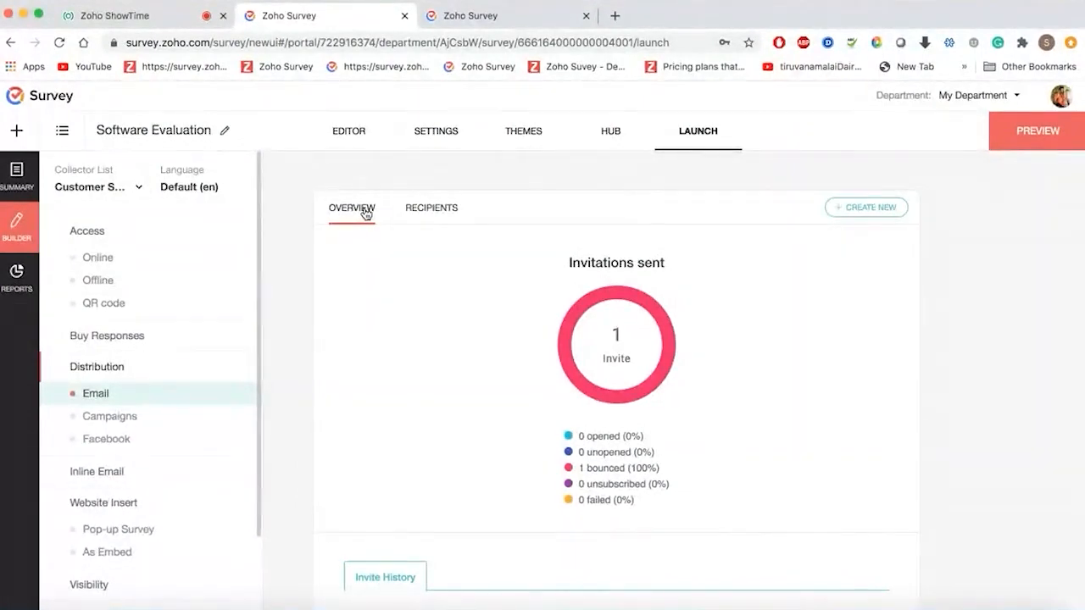
{"action": "left_click", "coordinate": [128, 417]}
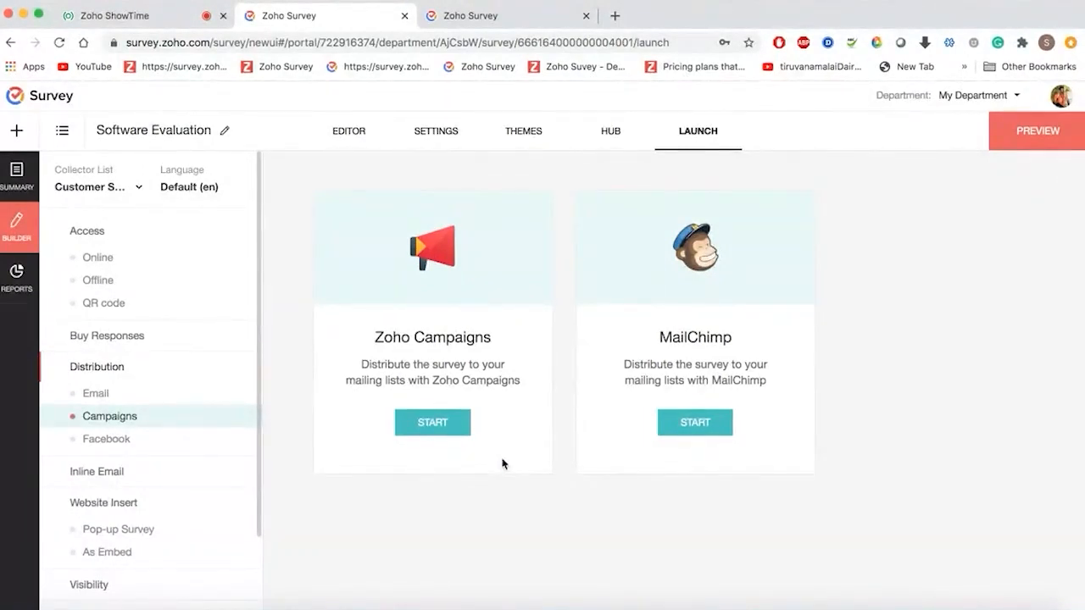
- Copy the Software Evaluation online survey link and bring up the Pop-up Survey design page
{"action": "left_click", "coordinate": [99, 441]}
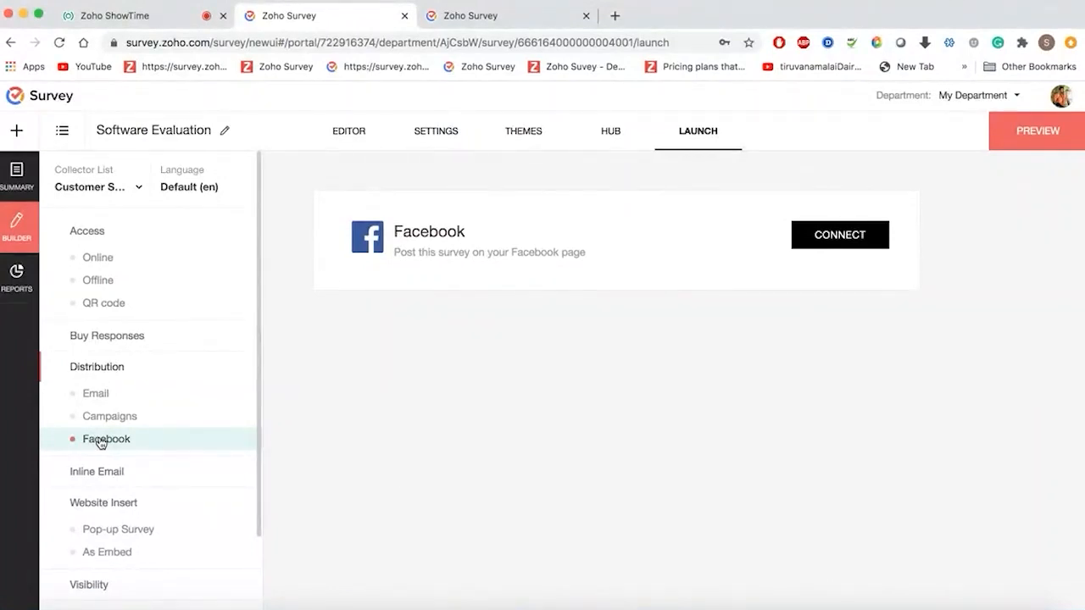
{"action": "left_click", "coordinate": [97, 257]}
{"action": "left_click", "coordinate": [591, 288]}
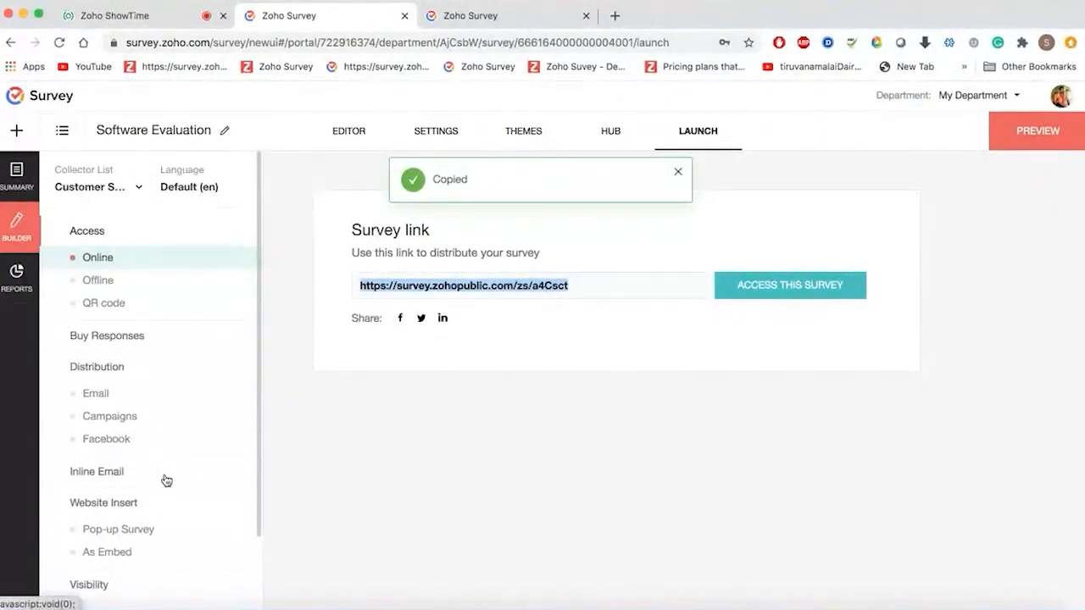
{"action": "scroll", "coordinate": [164, 480], "scroll_direction": "down", "scroll_amount": 2}
{"action": "left_click", "coordinate": [148, 443]}
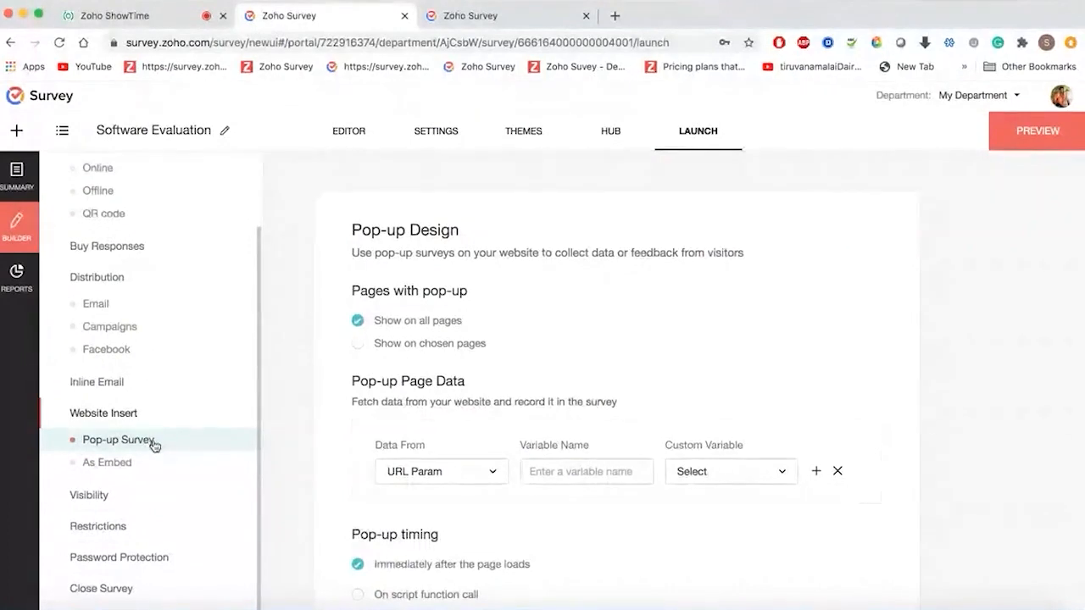
- Position the pop-up at Top left and show the As Embed HTML and iframe code
{"action": "scroll", "coordinate": [523, 397], "scroll_direction": "down", "scroll_amount": 3}
{"action": "scroll", "coordinate": [523, 397], "scroll_direction": "down", "scroll_amount": 2}
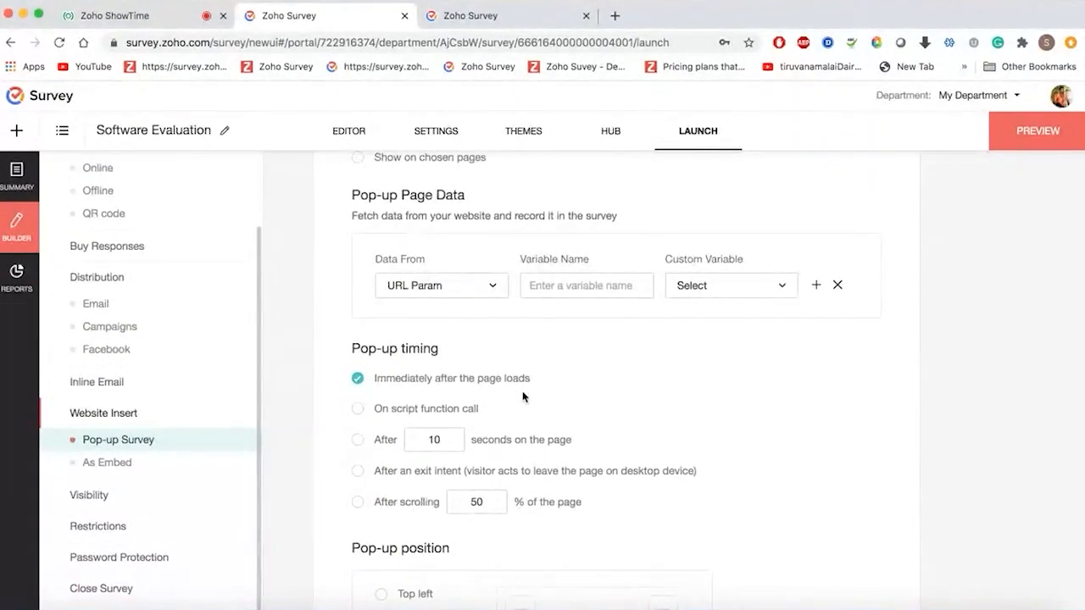
{"action": "scroll", "coordinate": [523, 397], "scroll_direction": "up", "scroll_amount": 4}
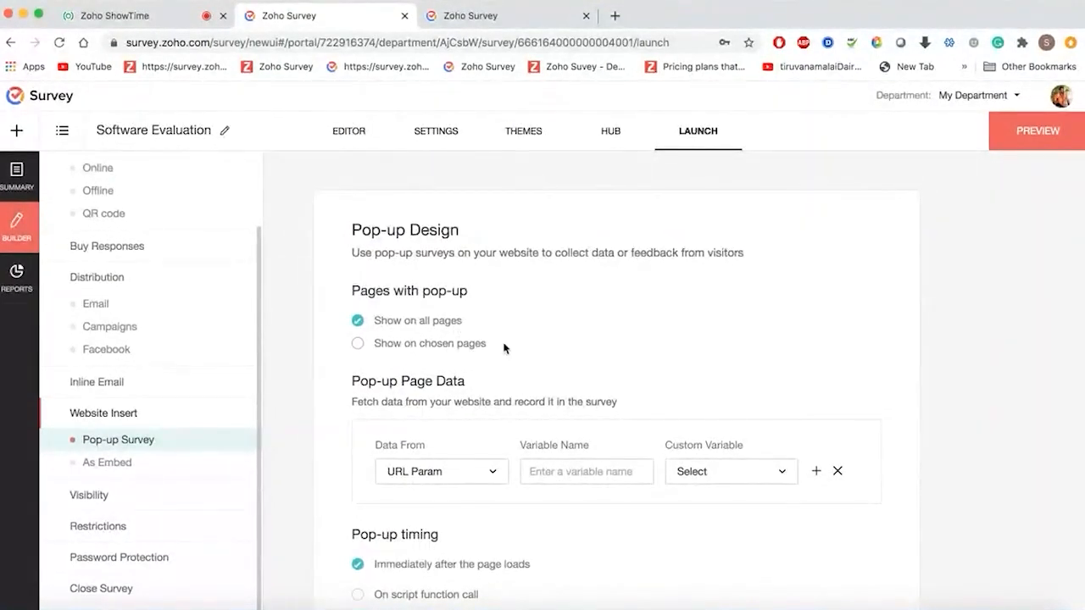
{"action": "scroll", "coordinate": [503, 347], "scroll_direction": "down", "scroll_amount": 8}
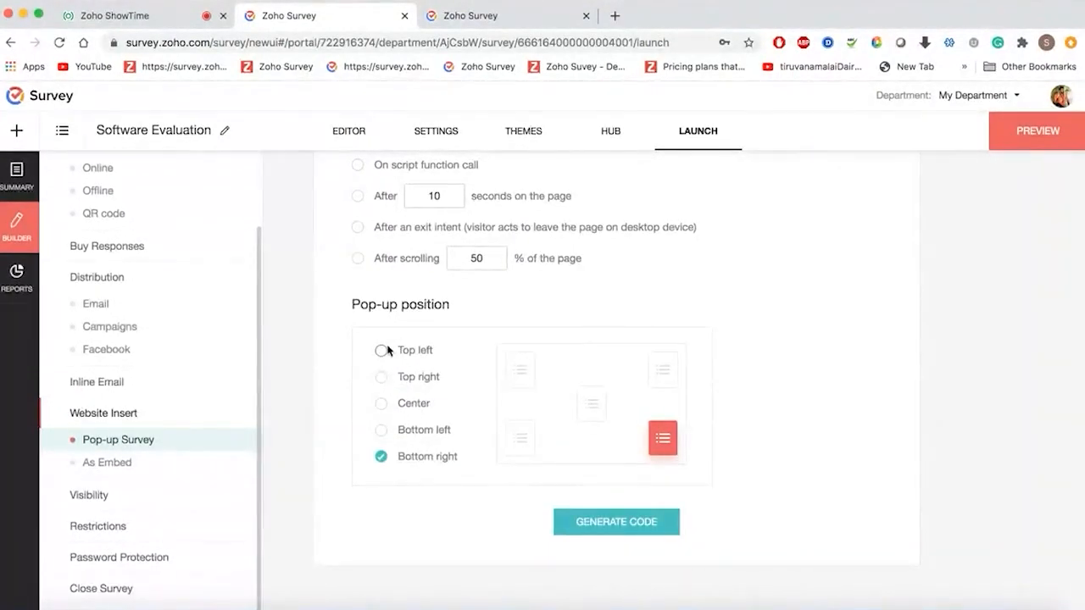
{"action": "left_click", "coordinate": [381, 350]}
{"action": "scroll", "coordinate": [839, 477], "scroll_direction": "down", "scroll_amount": 1}
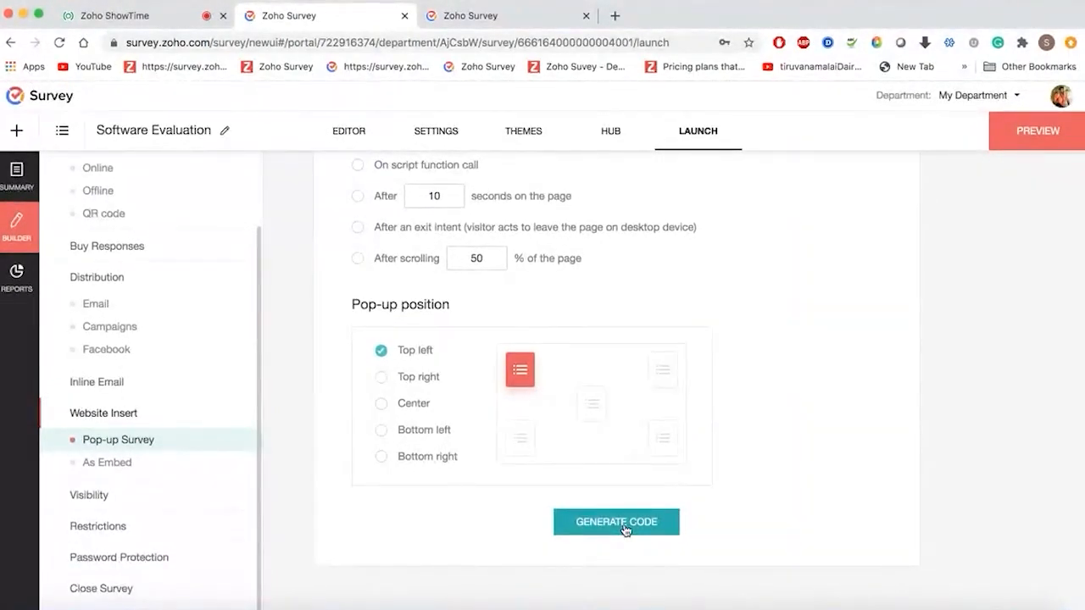
{"action": "left_click", "coordinate": [138, 470]}
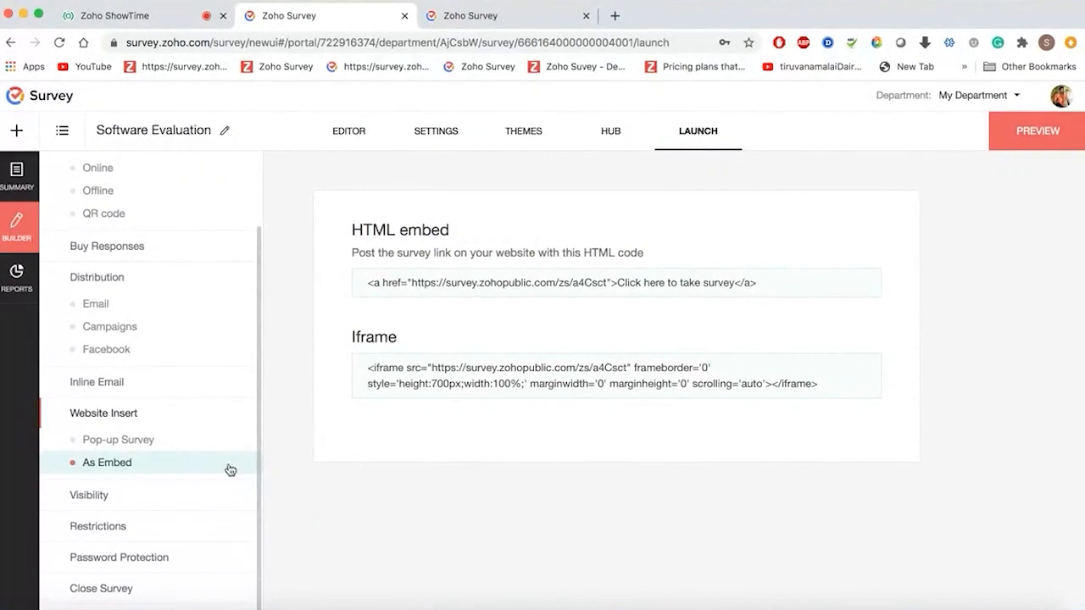
- Save Software Evaluation's visibility as Public after briefly trying Private, then go to Restrictions
{"action": "left_click", "coordinate": [146, 509]}
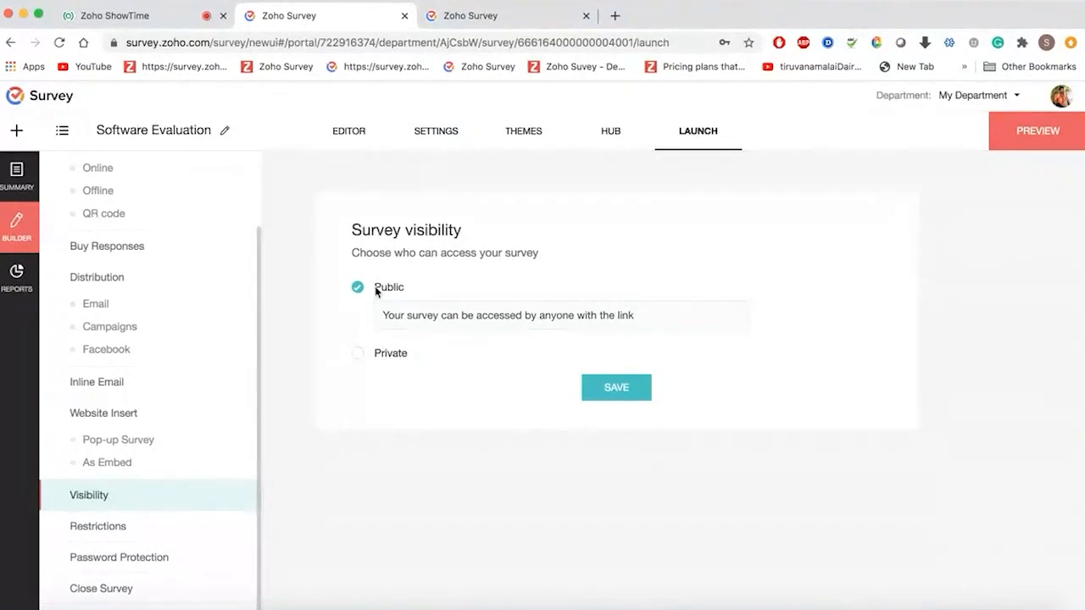
{"action": "left_click", "coordinate": [358, 354]}
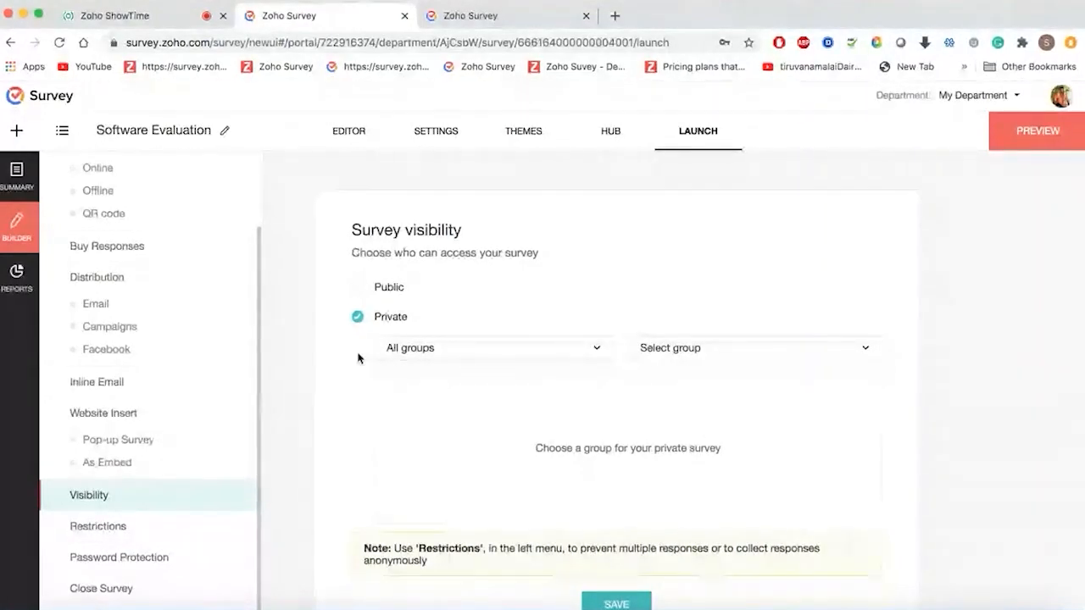
{"action": "left_click", "coordinate": [357, 287]}
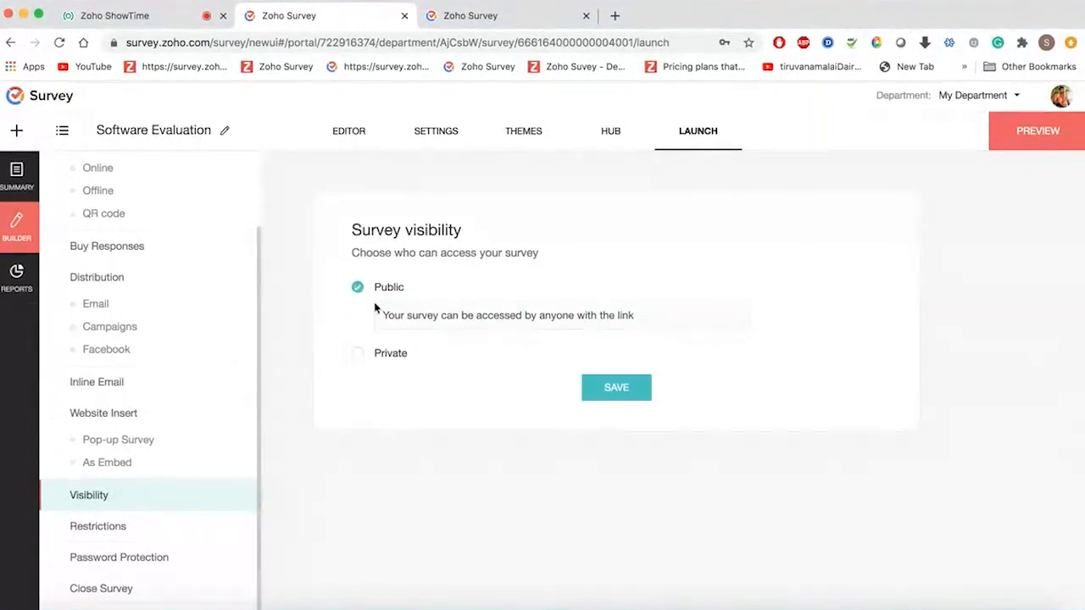
{"action": "left_click", "coordinate": [625, 389]}
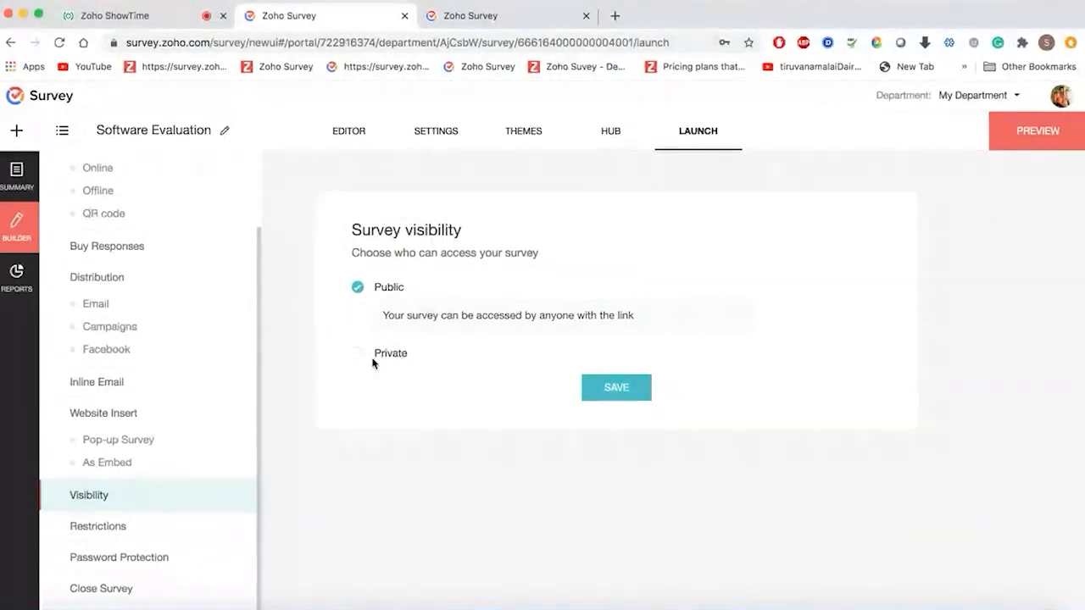
{"action": "left_click", "coordinate": [140, 534]}
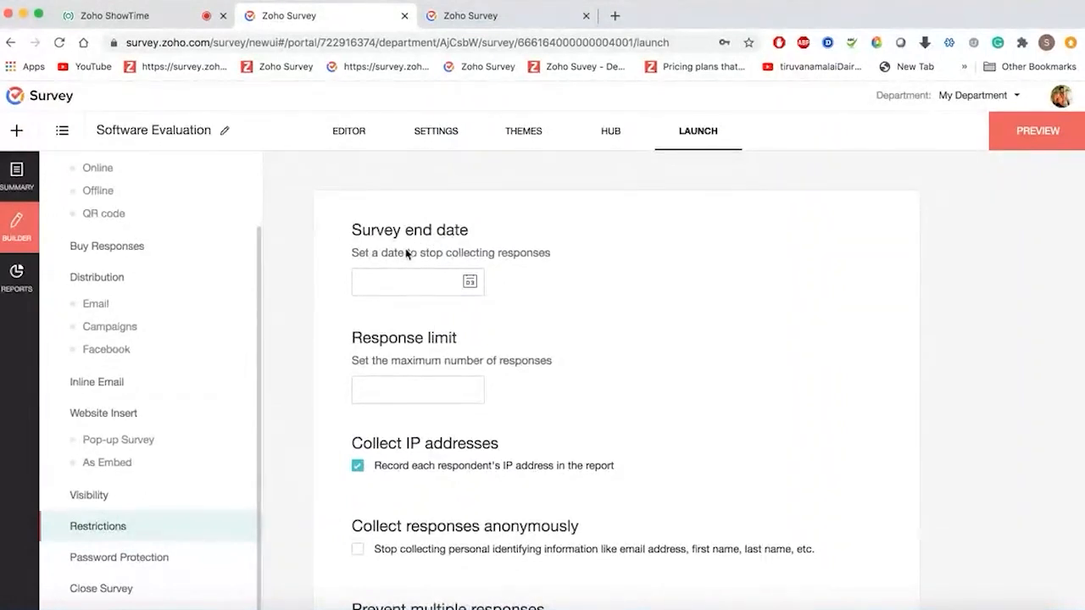
- Set the survey end date to 31 Aug, 2020 and cap responses at 1000
{"action": "left_click", "coordinate": [471, 281]}
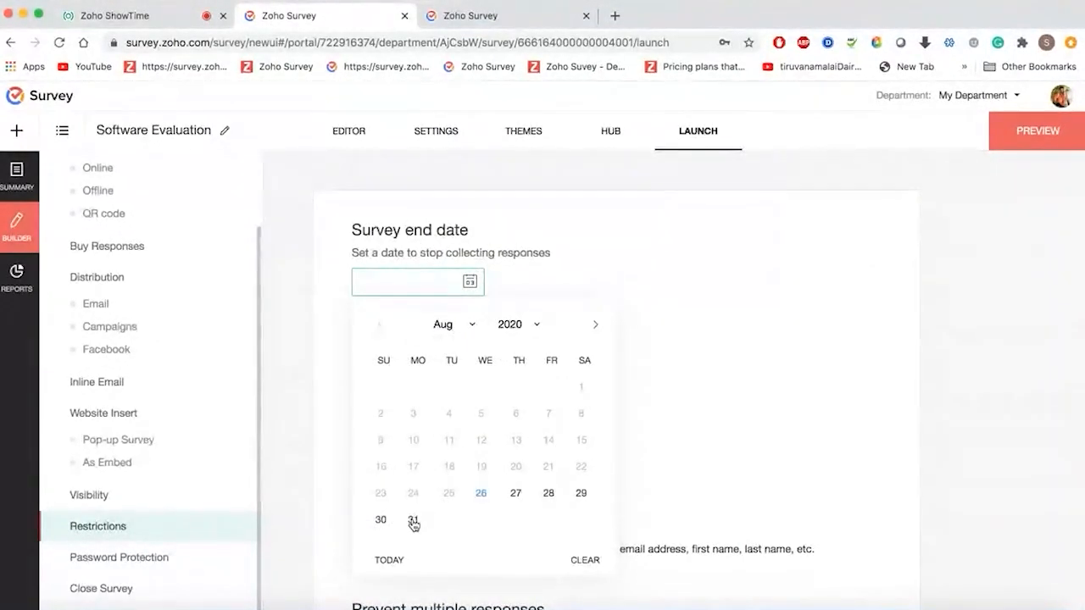
{"action": "left_click", "coordinate": [412, 520]}
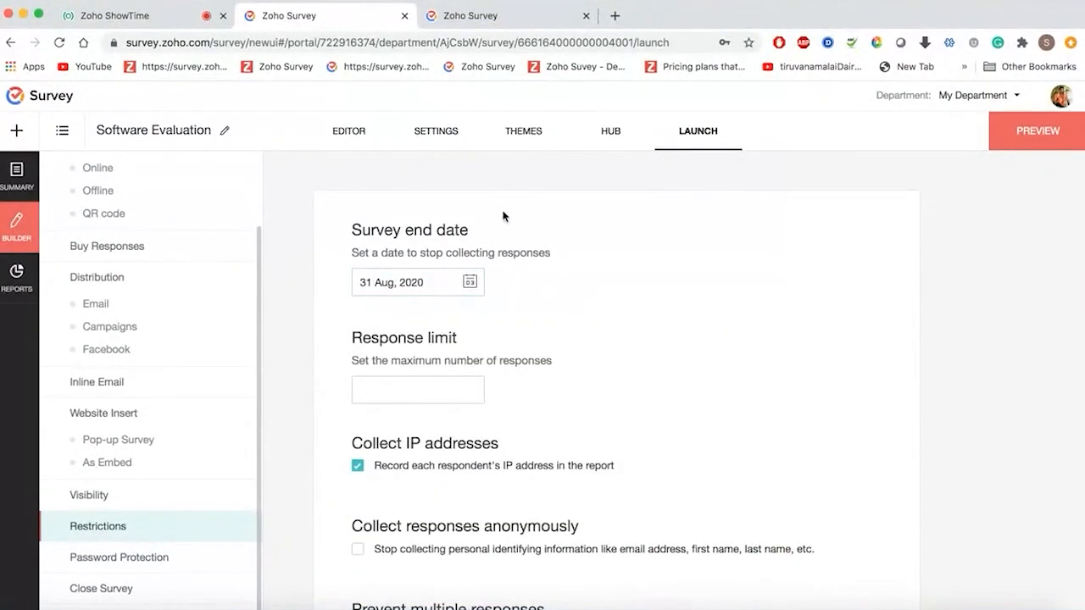
{"action": "left_click", "coordinate": [408, 387]}
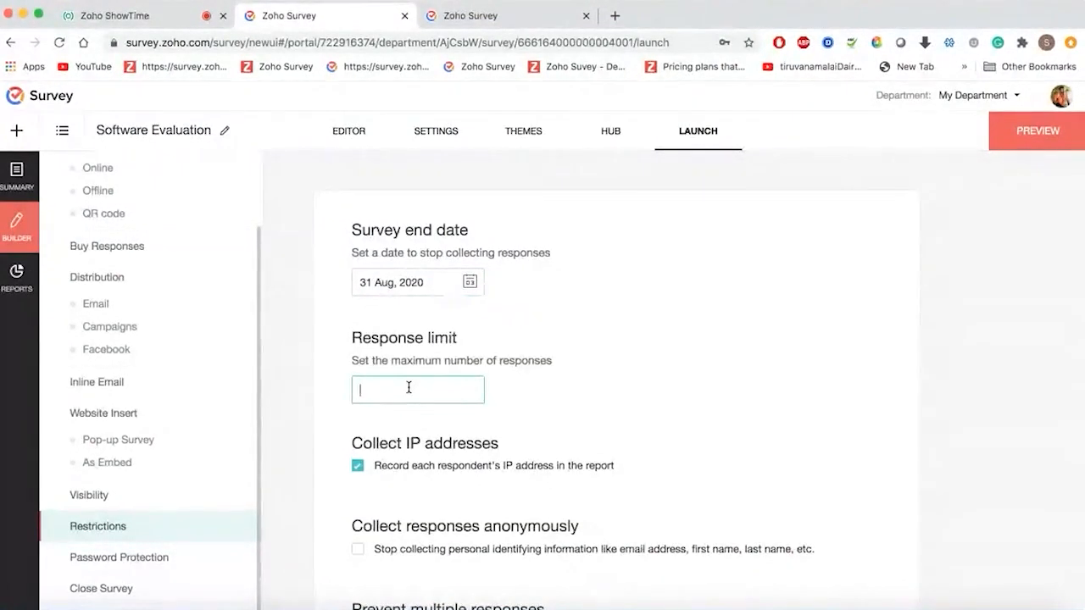
{"action": "type", "text": "1"}
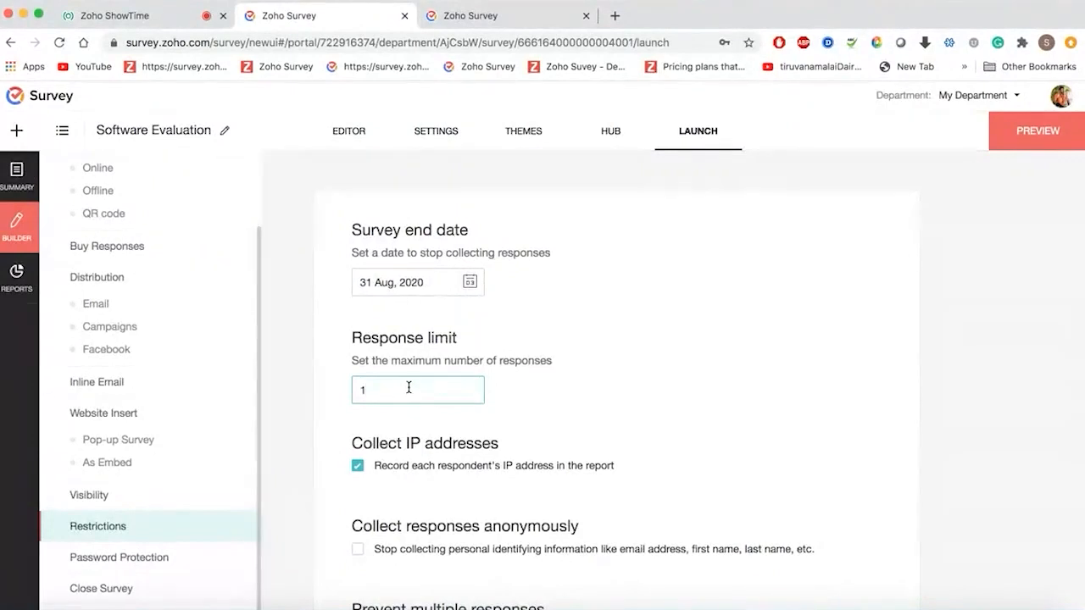
{"action": "type", "text": "000"}
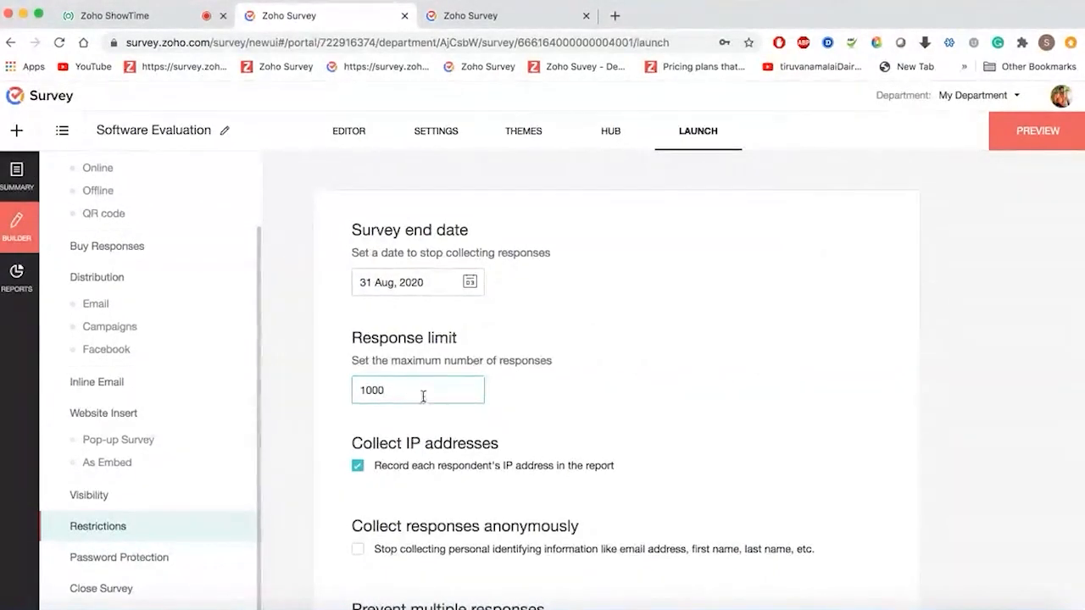
{"action": "left_click", "coordinate": [562, 424]}
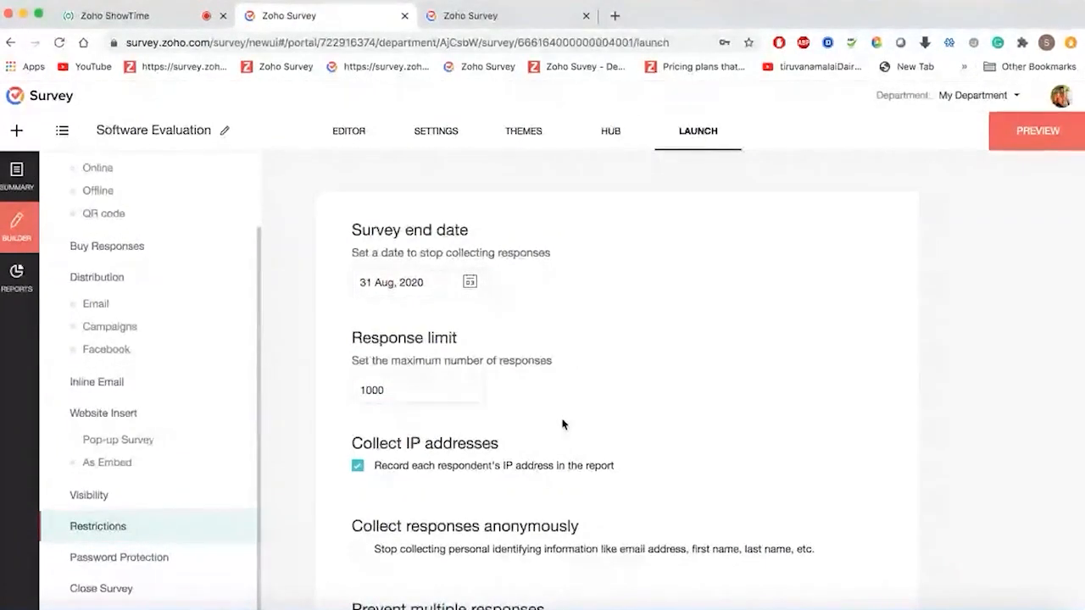
- Stop collecting IP addresses and collect responses anonymously
{"action": "scroll", "coordinate": [561, 424], "scroll_direction": "down", "scroll_amount": 4}
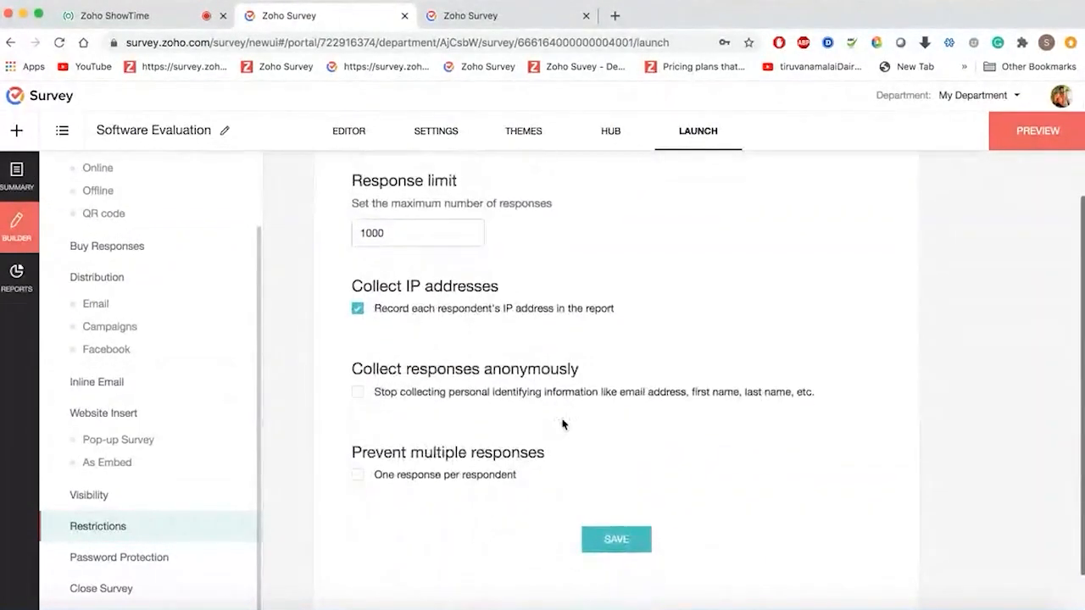
{"action": "left_click", "coordinate": [358, 309]}
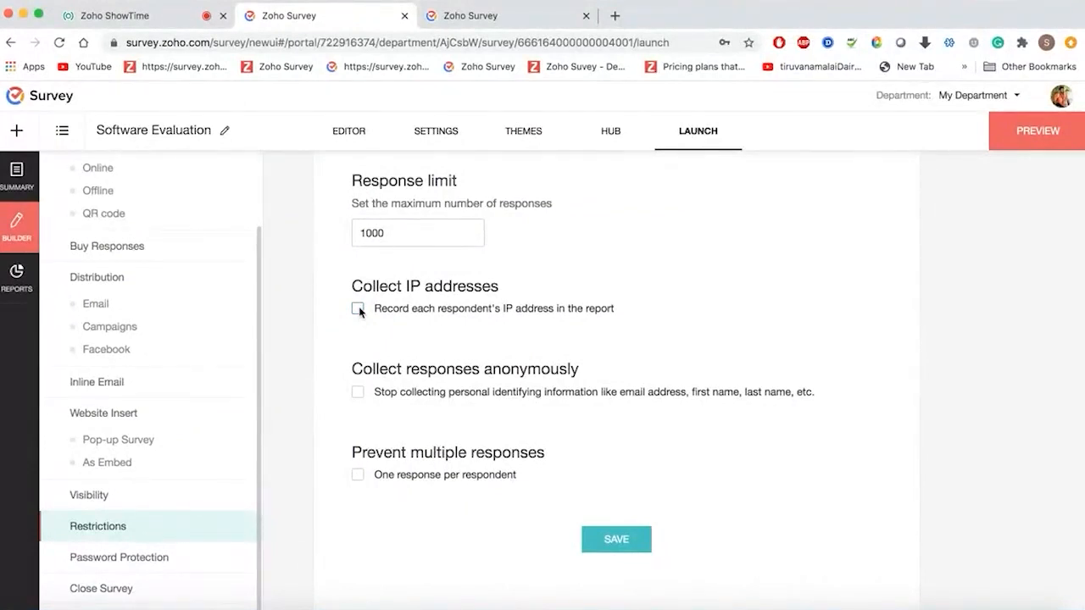
{"action": "scroll", "coordinate": [360, 339], "scroll_direction": "down", "scroll_amount": 1}
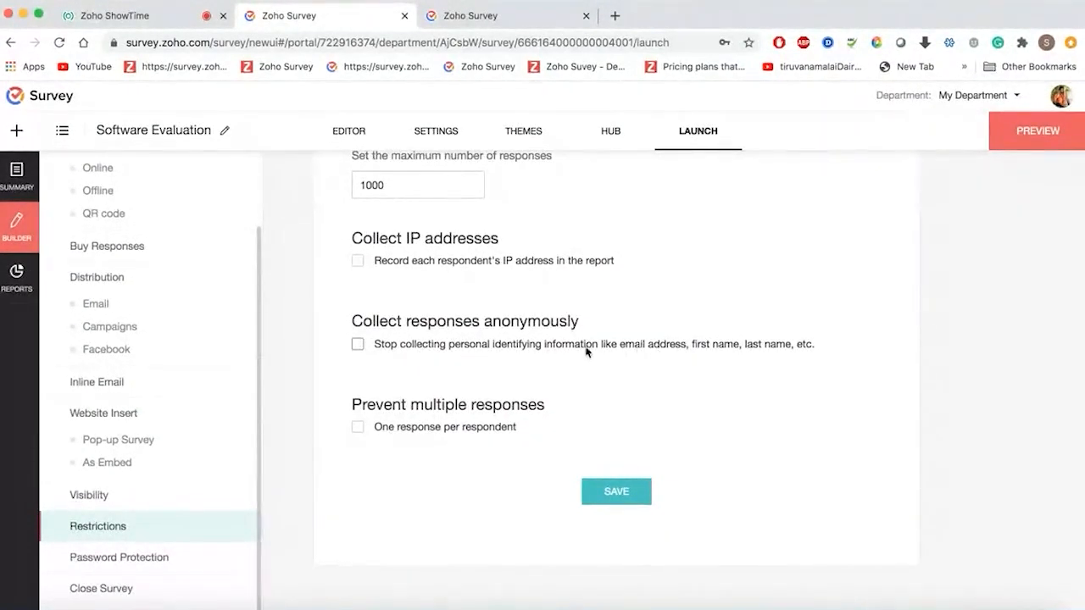
{"action": "left_click", "coordinate": [359, 344]}
- Turn off anonymous collection, allow one response per respondent, and let them update it anytime
{"action": "left_click", "coordinate": [360, 346]}
{"action": "left_click", "coordinate": [361, 347]}
{"action": "left_click", "coordinate": [358, 344]}
{"action": "left_click", "coordinate": [359, 427]}
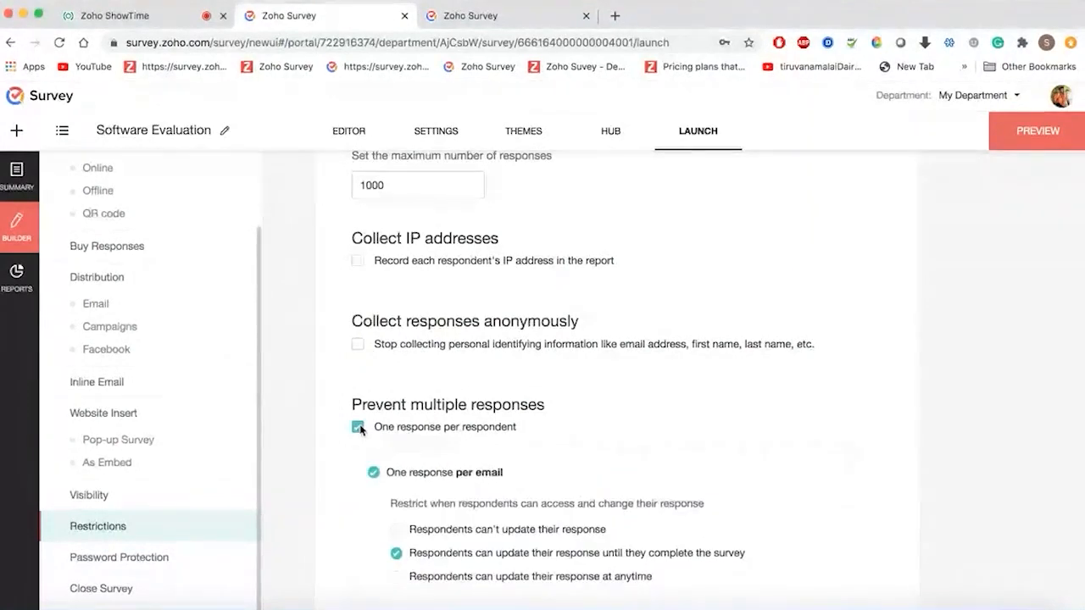
{"action": "scroll", "coordinate": [360, 430], "scroll_direction": "down", "scroll_amount": 3}
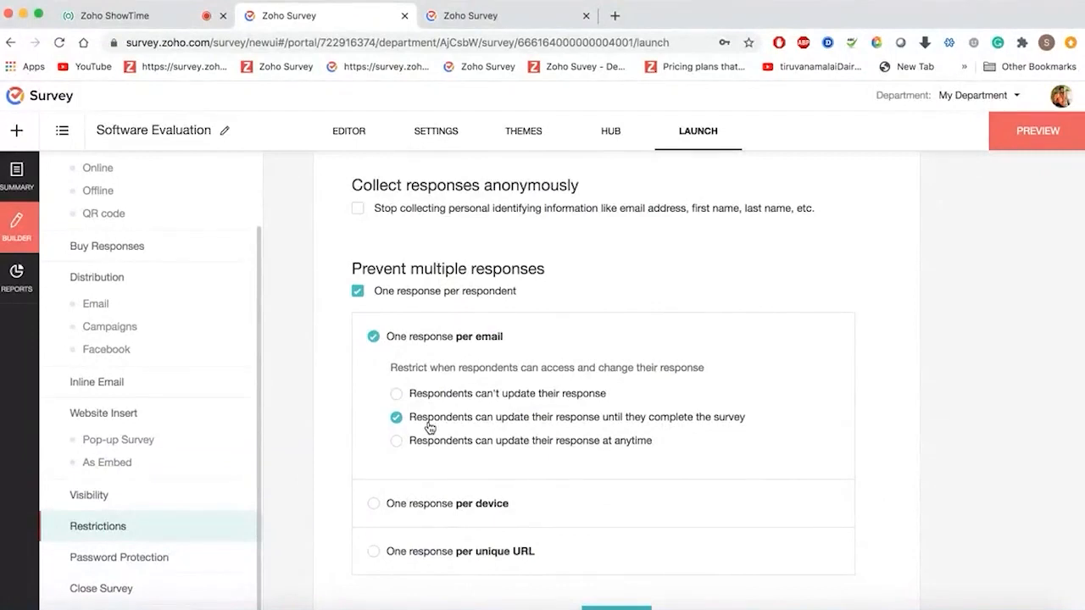
{"action": "left_click", "coordinate": [462, 396]}
{"action": "left_click", "coordinate": [465, 427]}
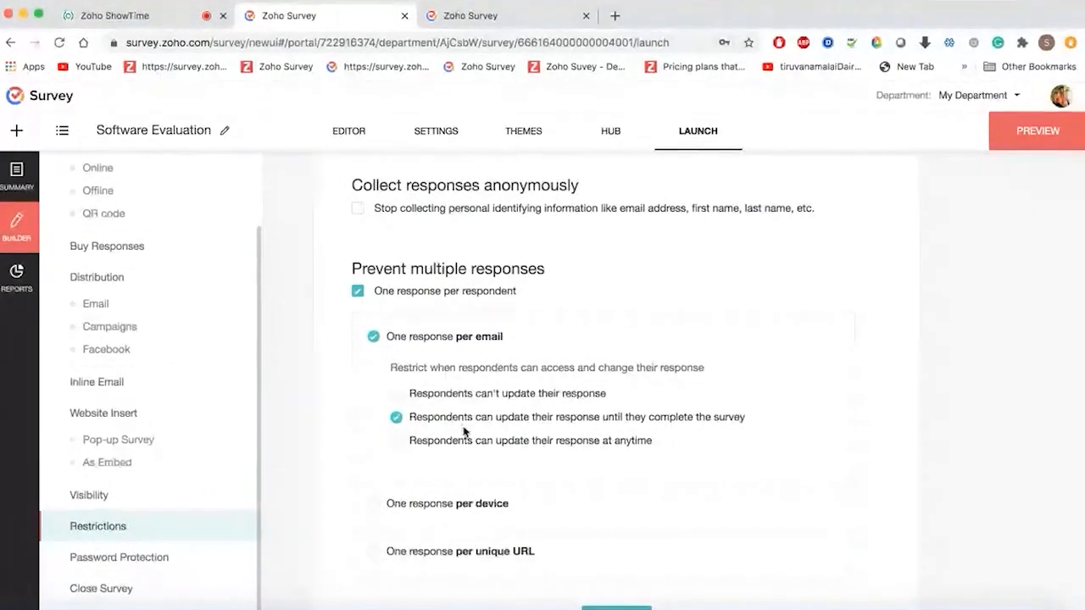
{"action": "left_click", "coordinate": [466, 442]}
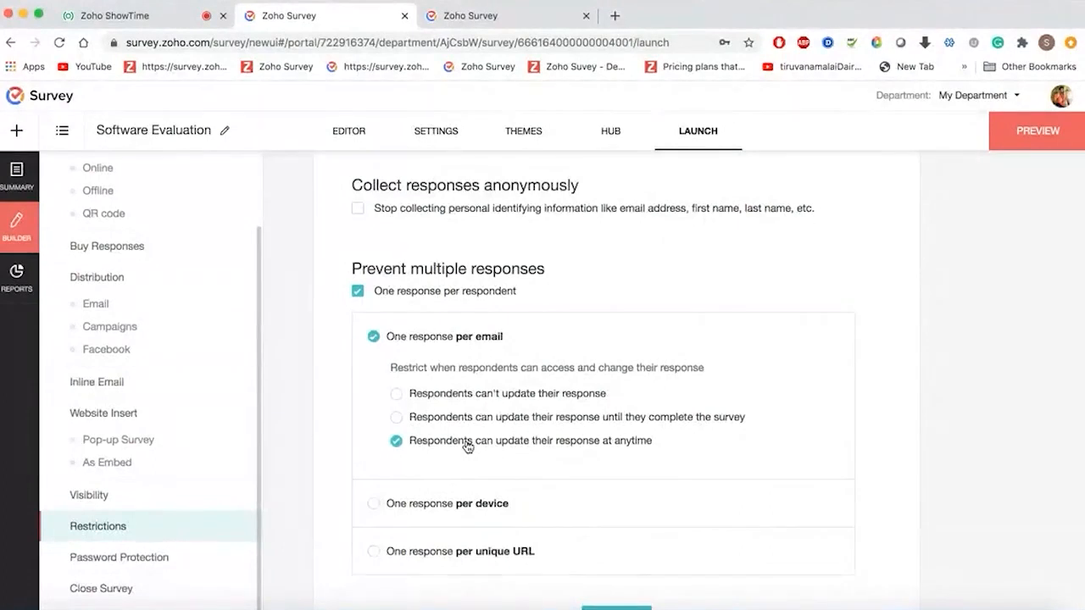
- Limit responses to one per unique URL using 'email' as the parameter name
{"action": "scroll", "coordinate": [466, 447], "scroll_direction": "down", "scroll_amount": 2}
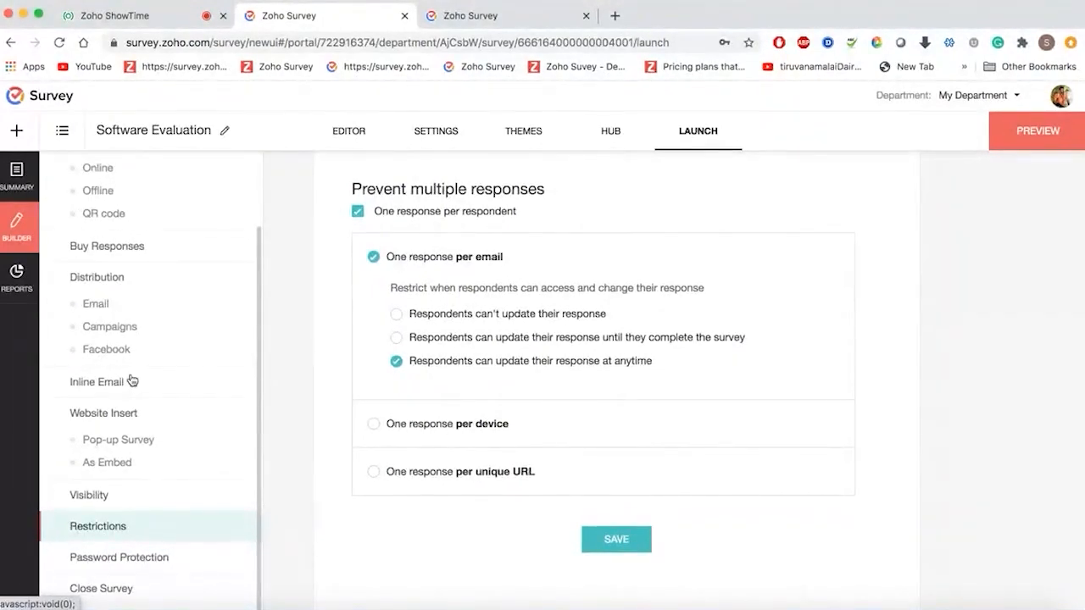
{"action": "left_click", "coordinate": [372, 426]}
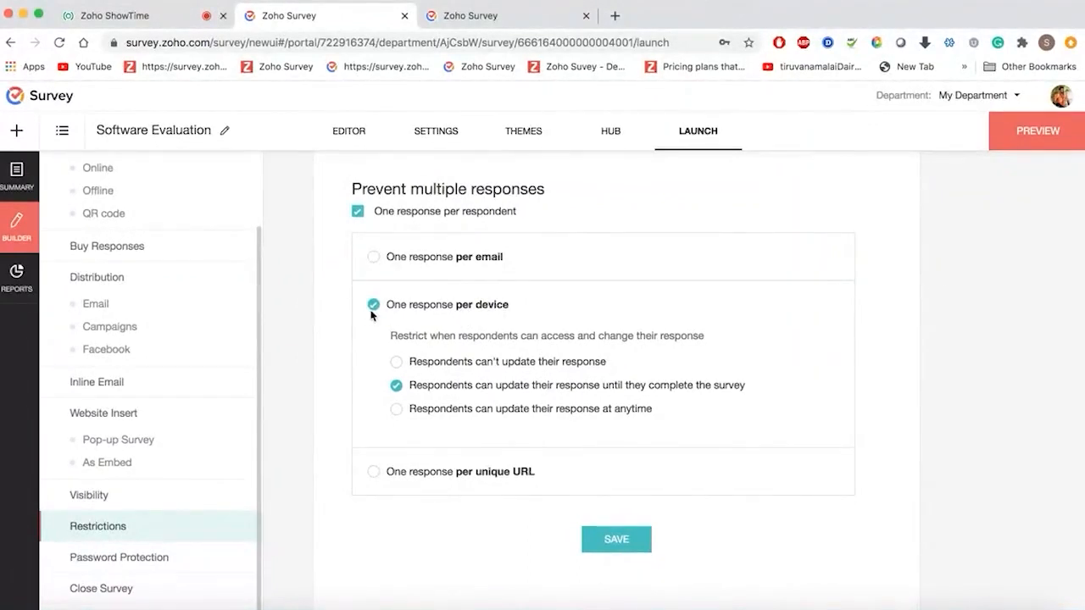
{"action": "left_click", "coordinate": [373, 472]}
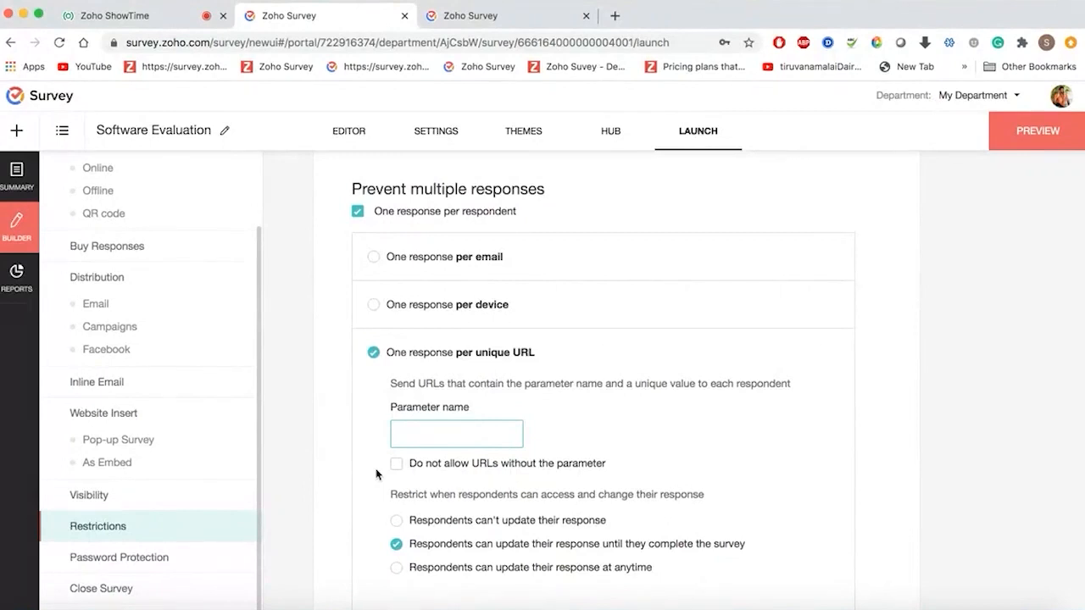
{"action": "type", "text": "ail"}
{"action": "left_click", "coordinate": [396, 464]}
- Save the restriction settings and bring up the survey's public link
{"action": "scroll", "coordinate": [509, 475], "scroll_direction": "down", "scroll_amount": 3}
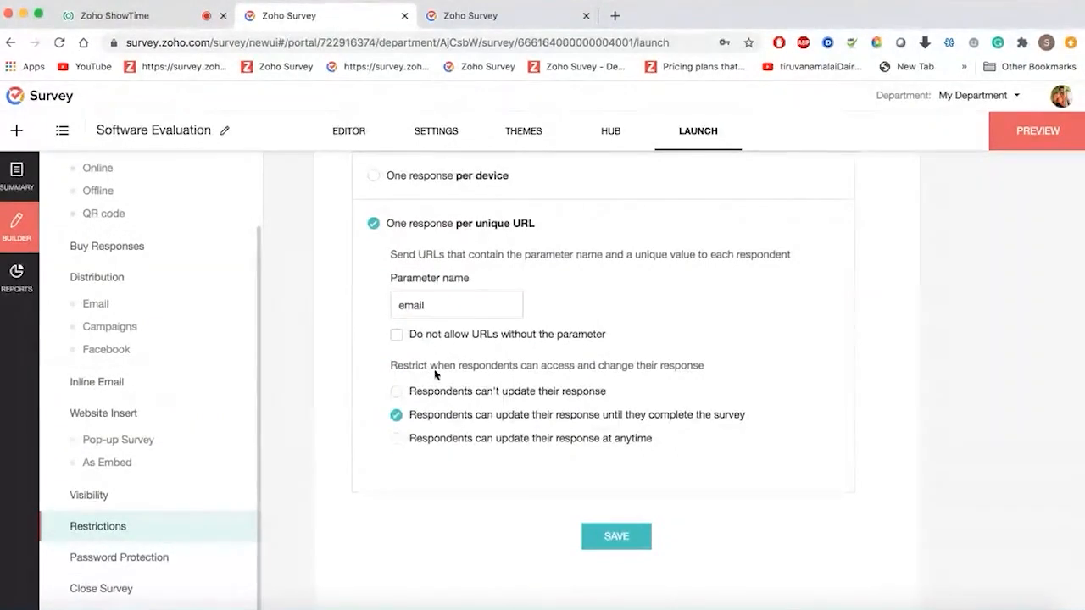
{"action": "left_click", "coordinate": [593, 536]}
{"action": "scroll", "coordinate": [157, 339], "scroll_direction": "up", "scroll_amount": 2}
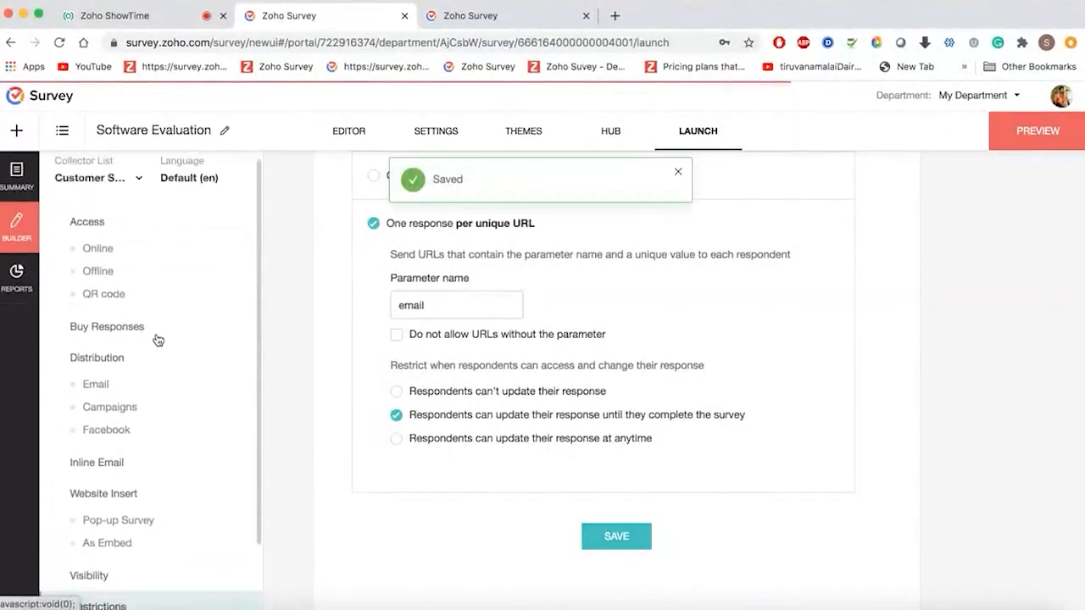
{"action": "left_click", "coordinate": [102, 257]}
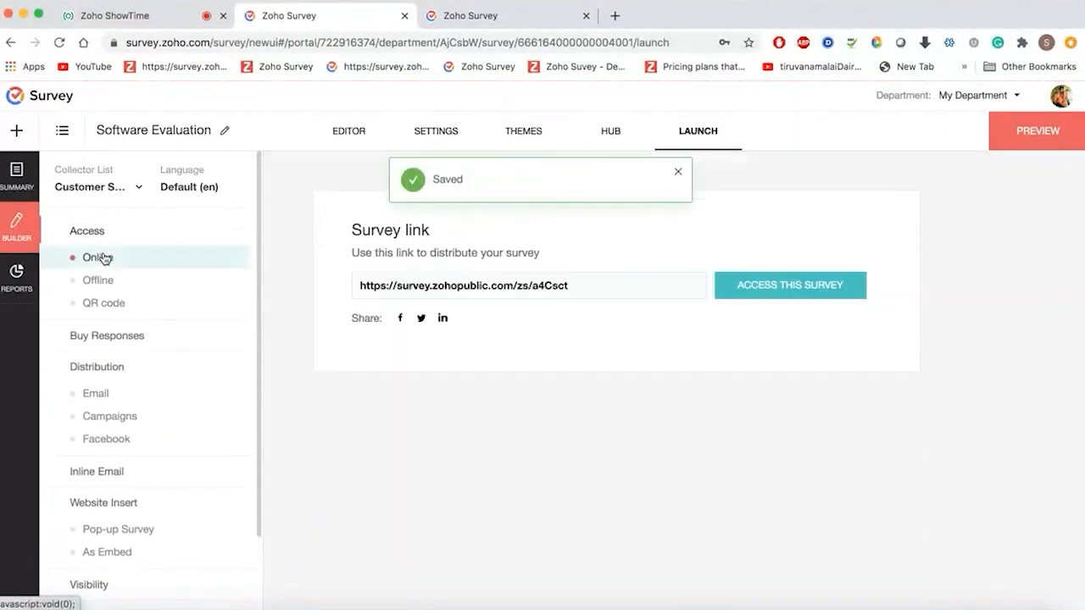
- Open the live survey and load its URL with an ?email= parameter holding the respondent's e-mail address
{"action": "left_click", "coordinate": [728, 295]}
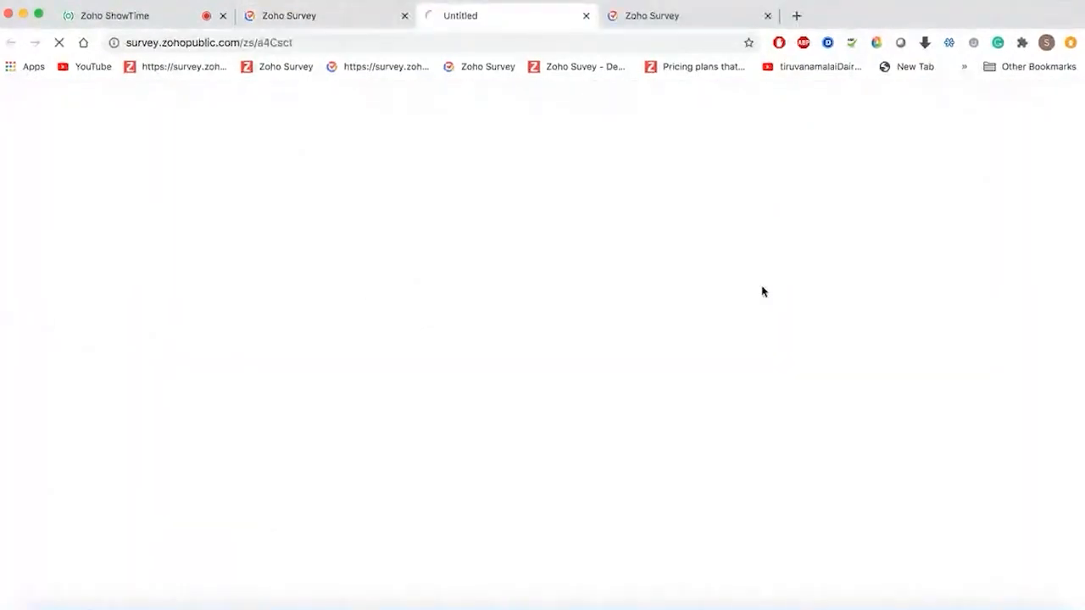
{"action": "left_click", "coordinate": [381, 41]}
{"action": "left_click", "coordinate": [413, 41]}
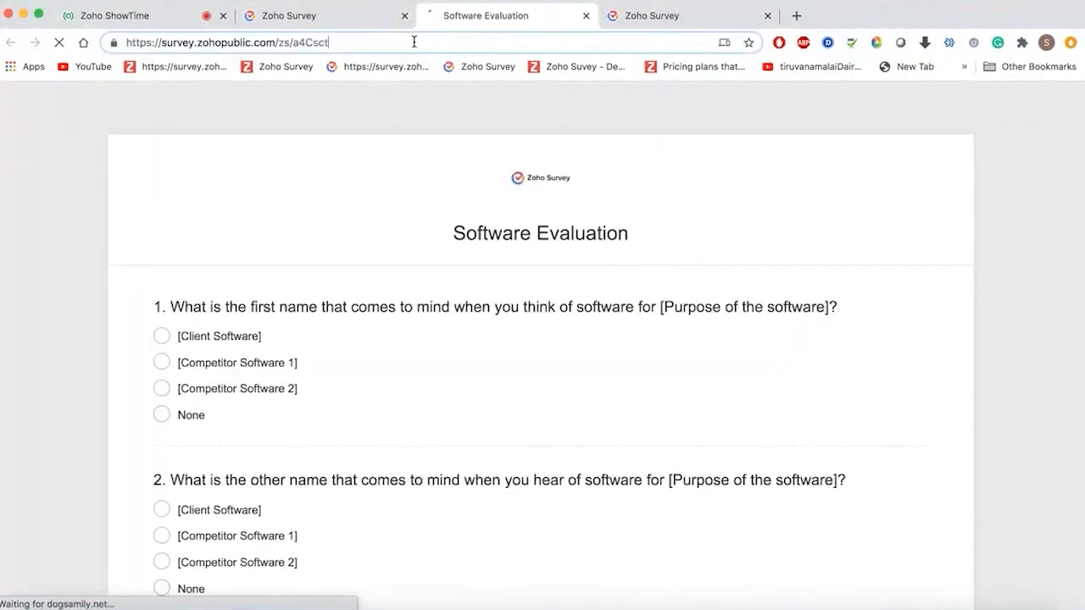
{"action": "type", "text": "?e"}
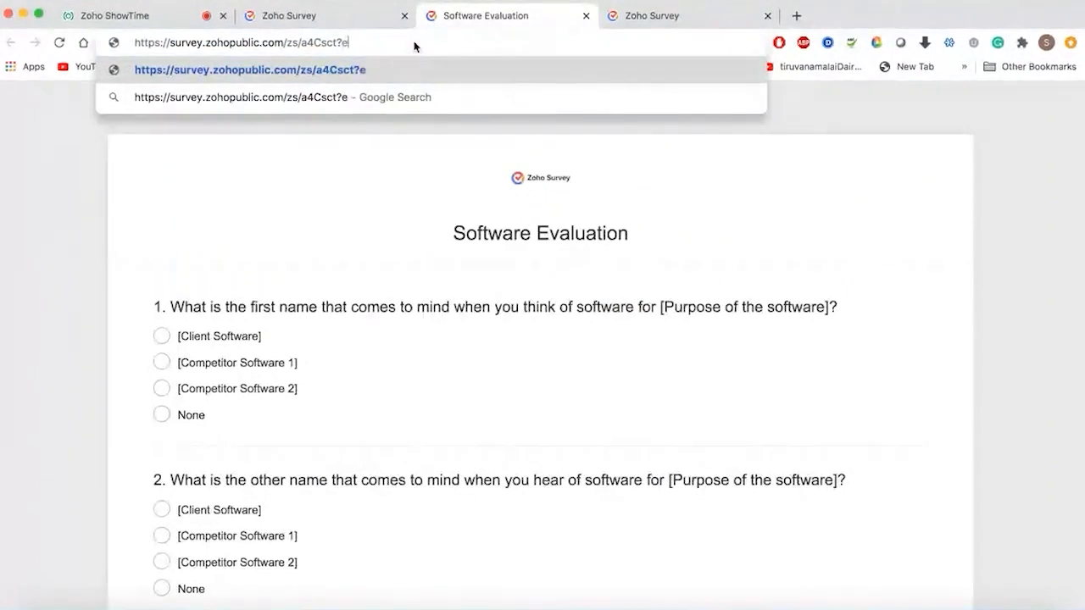
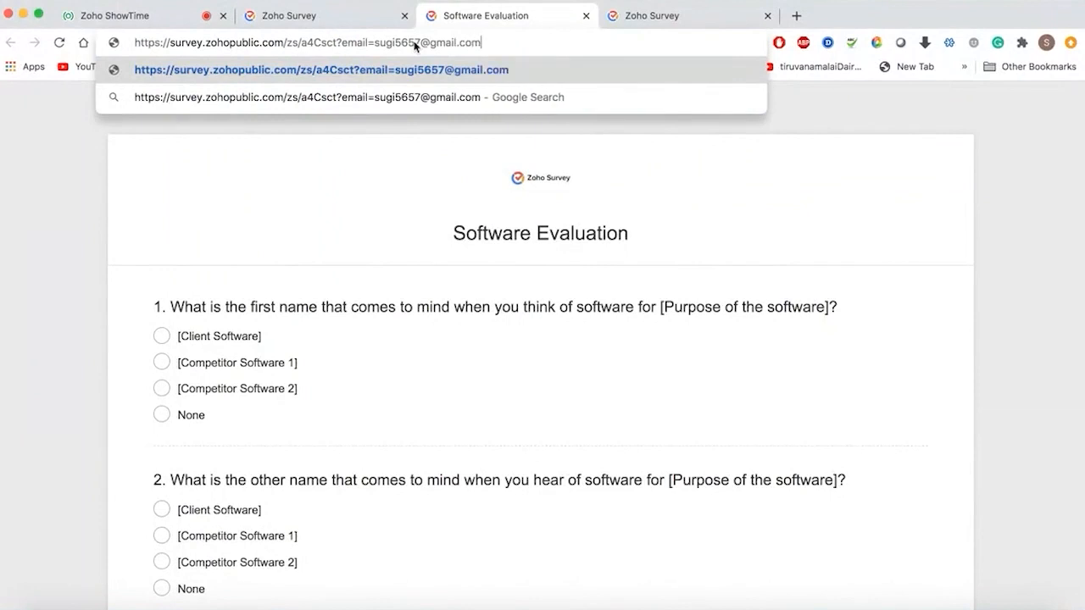
{"action": "key", "text": "Return"}
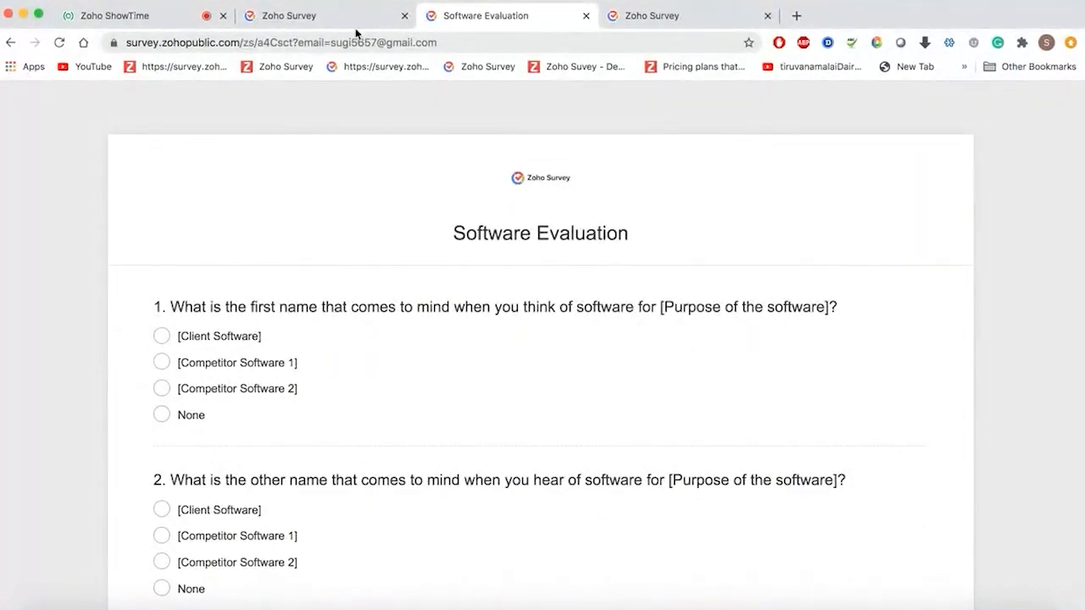
- Back in the launch settings, browse Restrictions and Password Protection, then reach Close Survey
{"action": "left_click", "coordinate": [312, 15]}
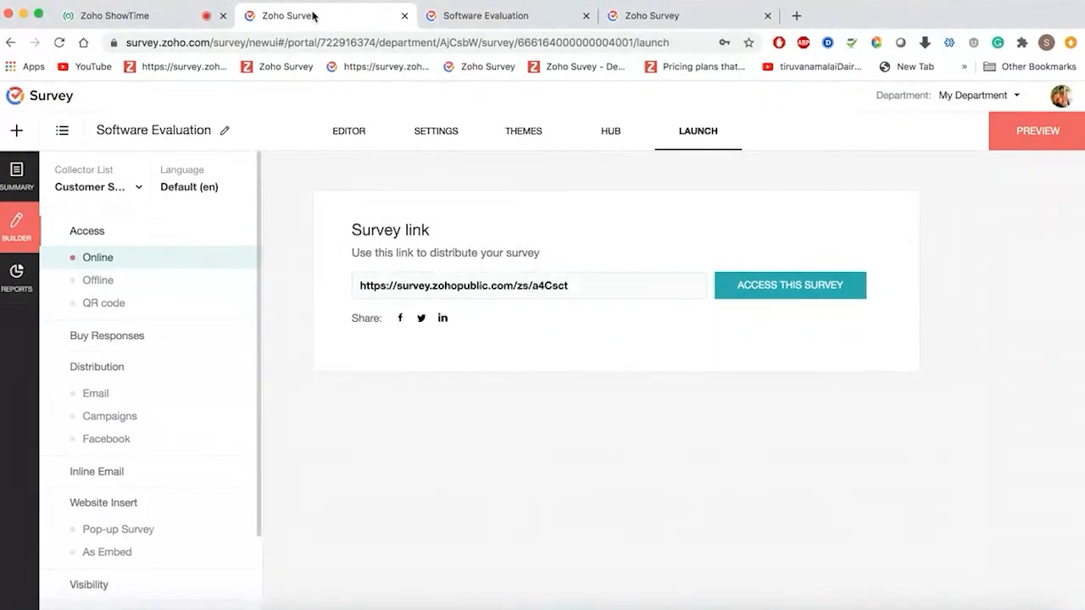
{"action": "scroll", "coordinate": [132, 466], "scroll_direction": "down", "scroll_amount": 2}
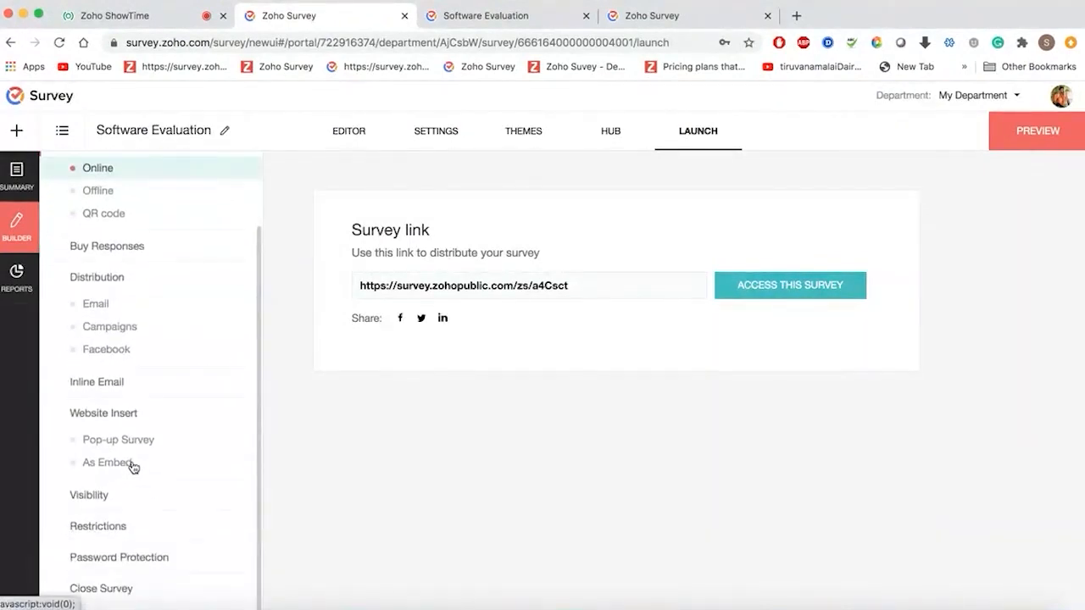
{"action": "left_click", "coordinate": [121, 528]}
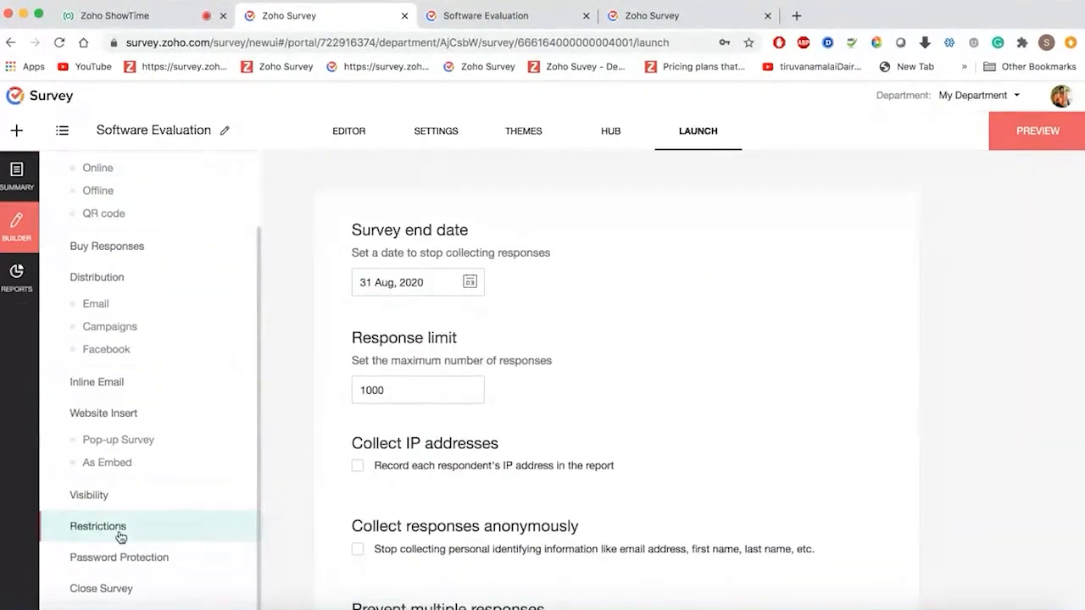
{"action": "left_click", "coordinate": [125, 559]}
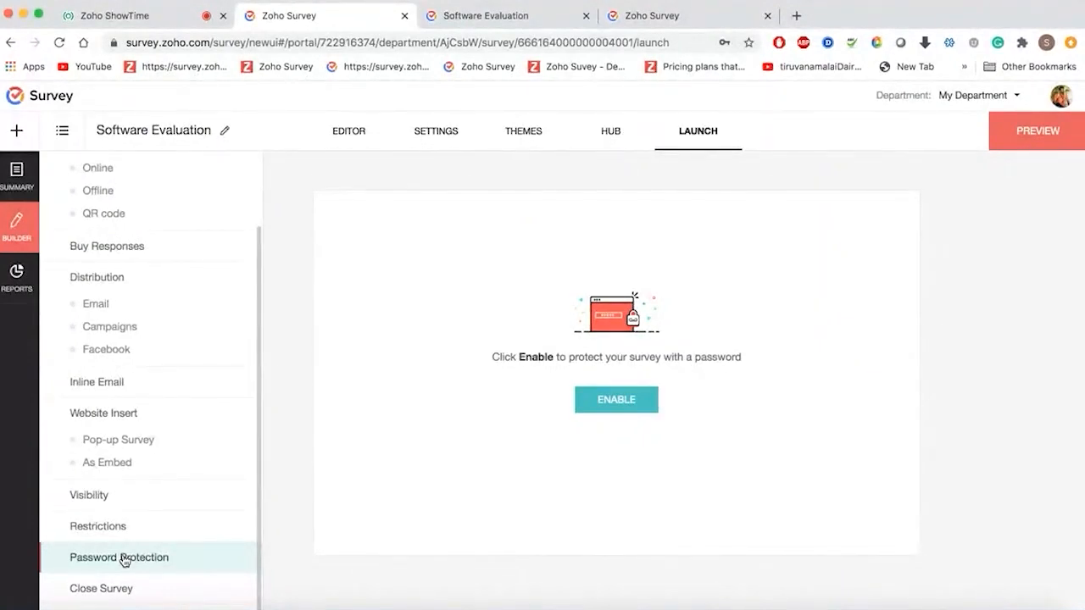
{"action": "left_click", "coordinate": [130, 589]}
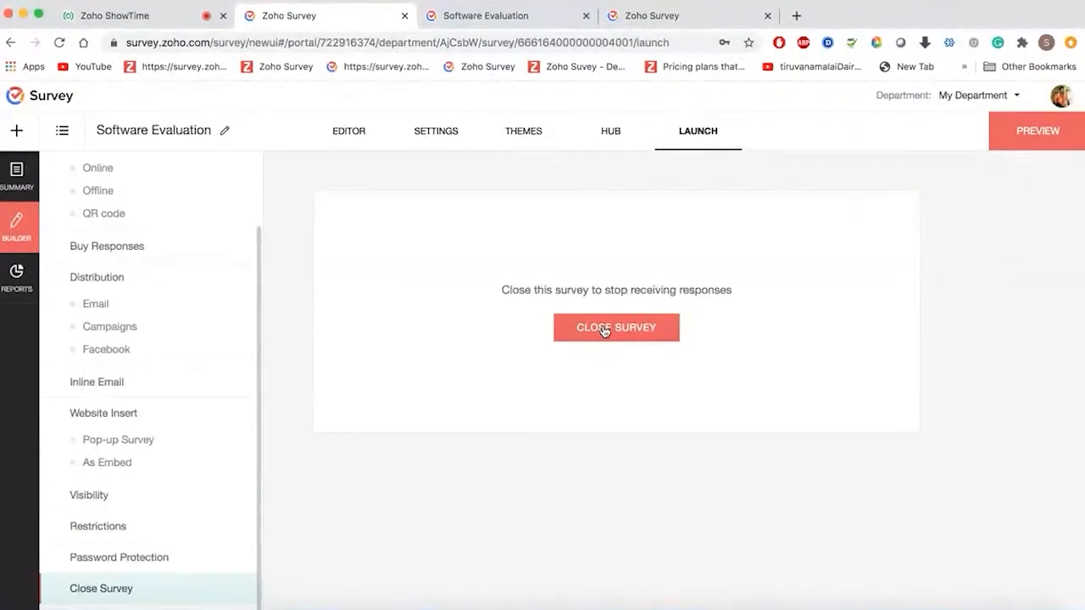
- Close Software Evaluation to new responses, confirm, and return to My Surveys
{"action": "left_click", "coordinate": [605, 331]}
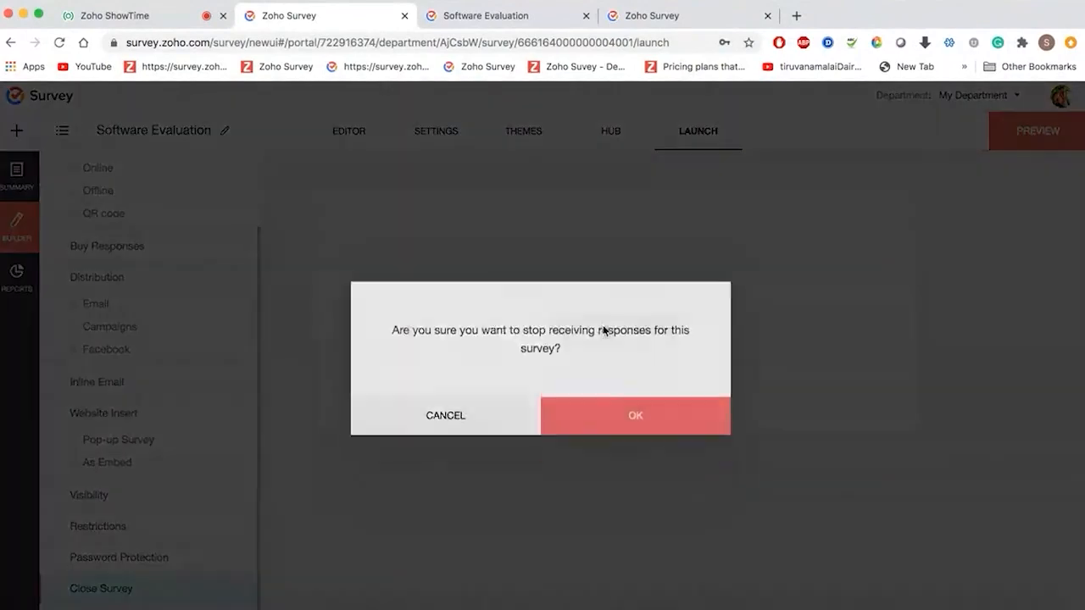
{"action": "left_click", "coordinate": [606, 413]}
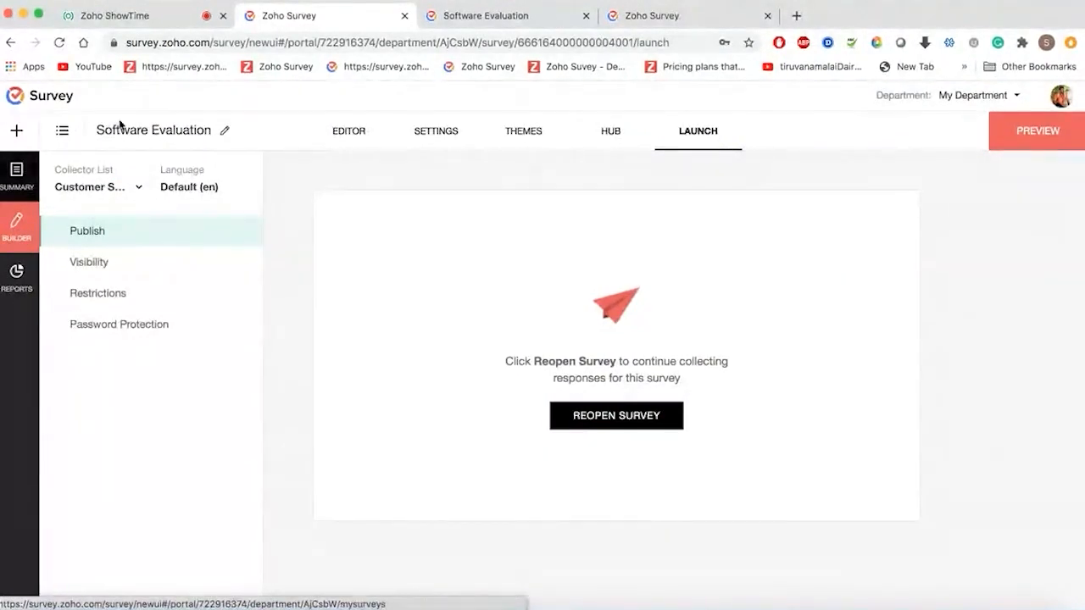
{"action": "left_click", "coordinate": [38, 95]}
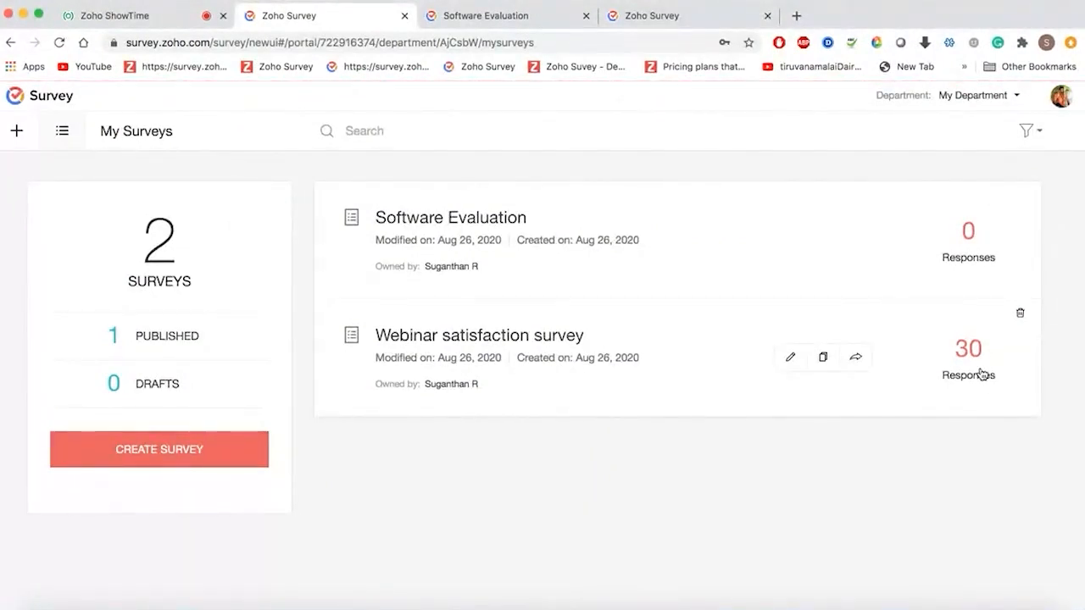
- Open the Webinar satisfaction survey's report from its 30 Responses count
{"action": "left_click", "coordinate": [981, 374]}
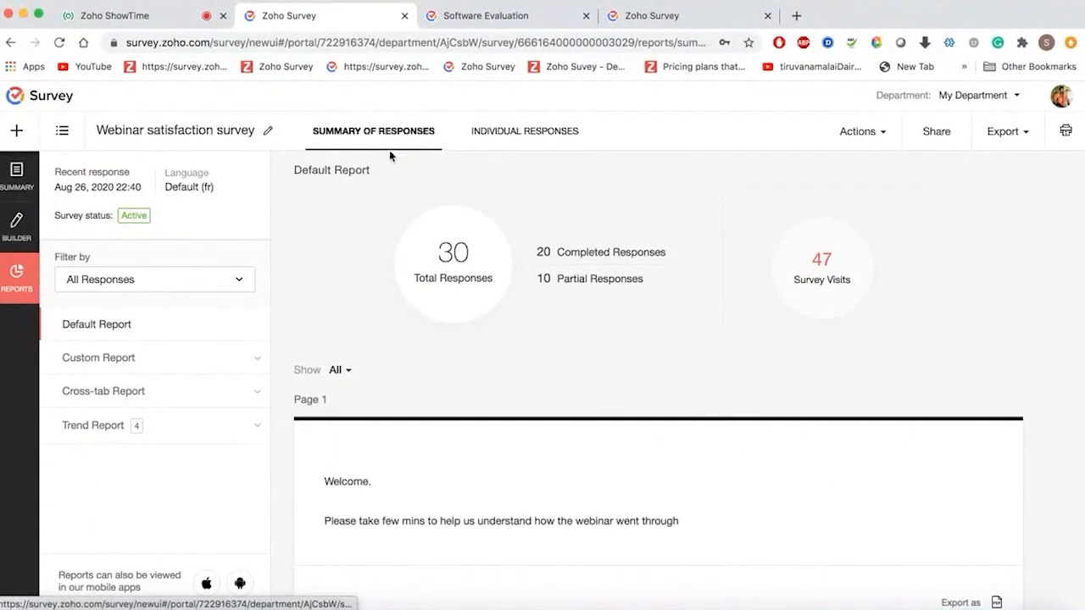
{"action": "scroll", "coordinate": [438, 327], "scroll_direction": "down", "scroll_amount": 5}
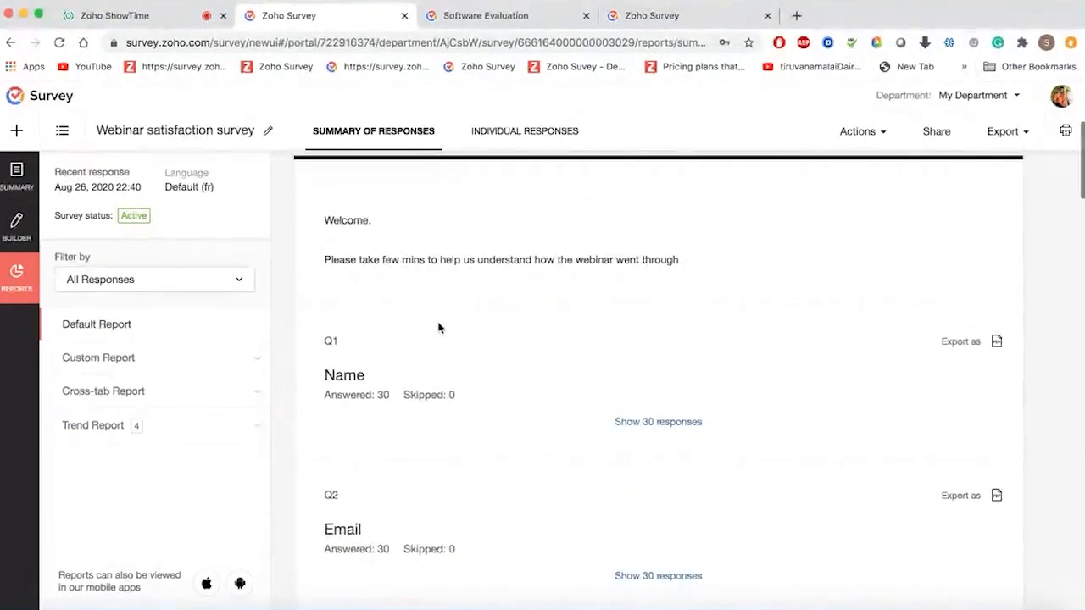
{"action": "scroll", "coordinate": [438, 327], "scroll_direction": "down", "scroll_amount": 3}
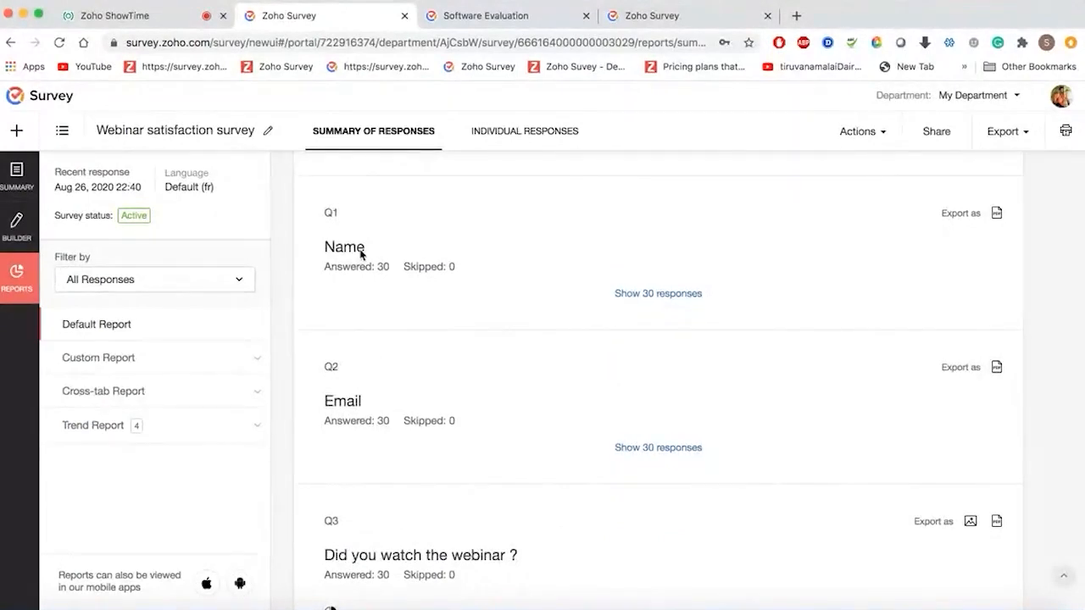
{"action": "scroll", "coordinate": [400, 432], "scroll_direction": "down", "scroll_amount": 3}
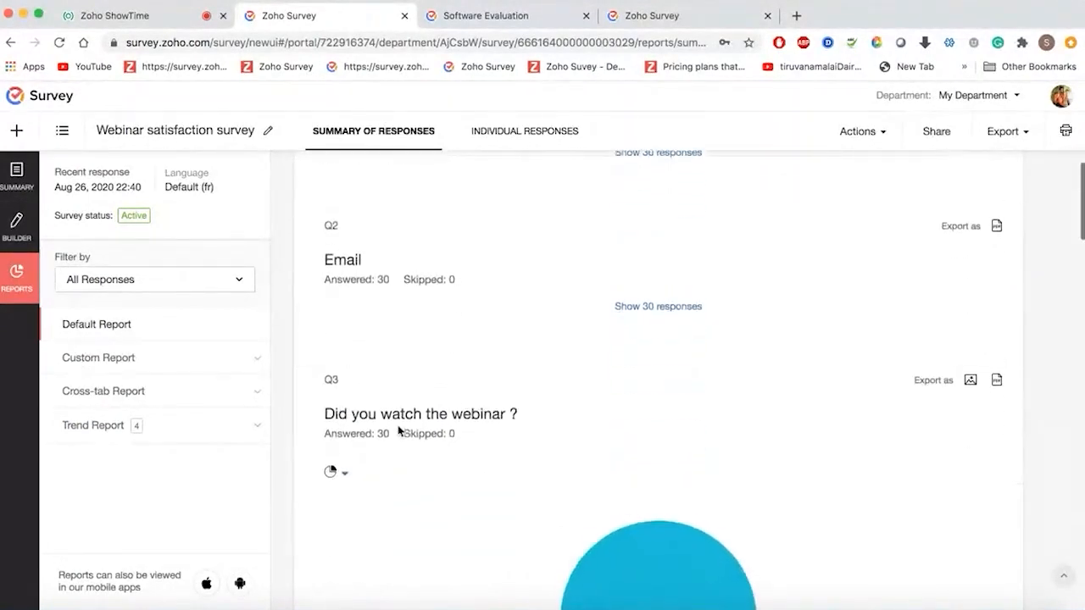
{"action": "scroll", "coordinate": [462, 277], "scroll_direction": "up", "scroll_amount": 3}
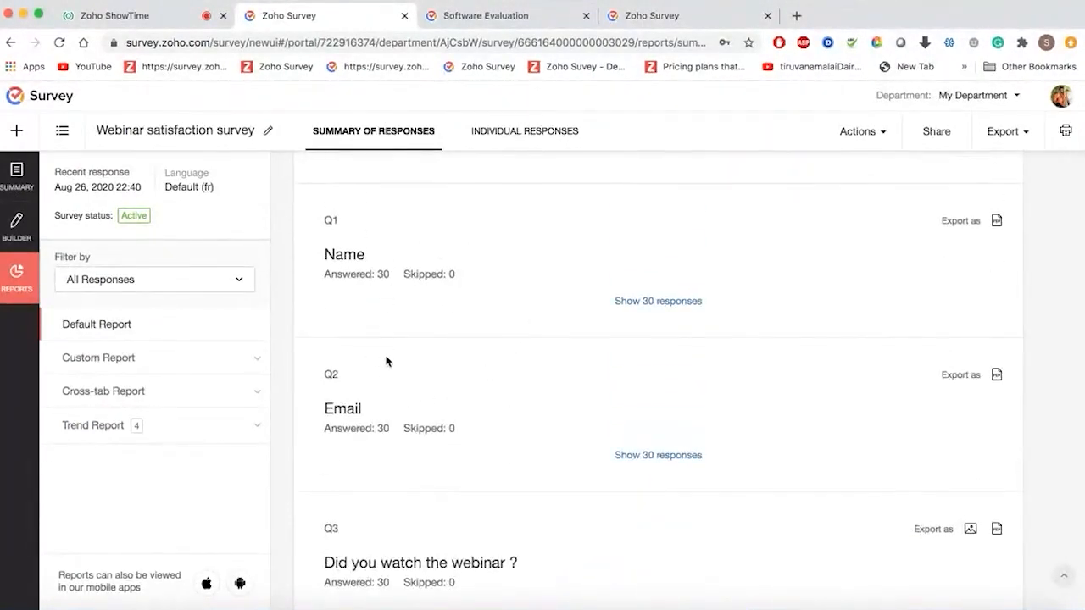
{"action": "left_click", "coordinate": [660, 303]}
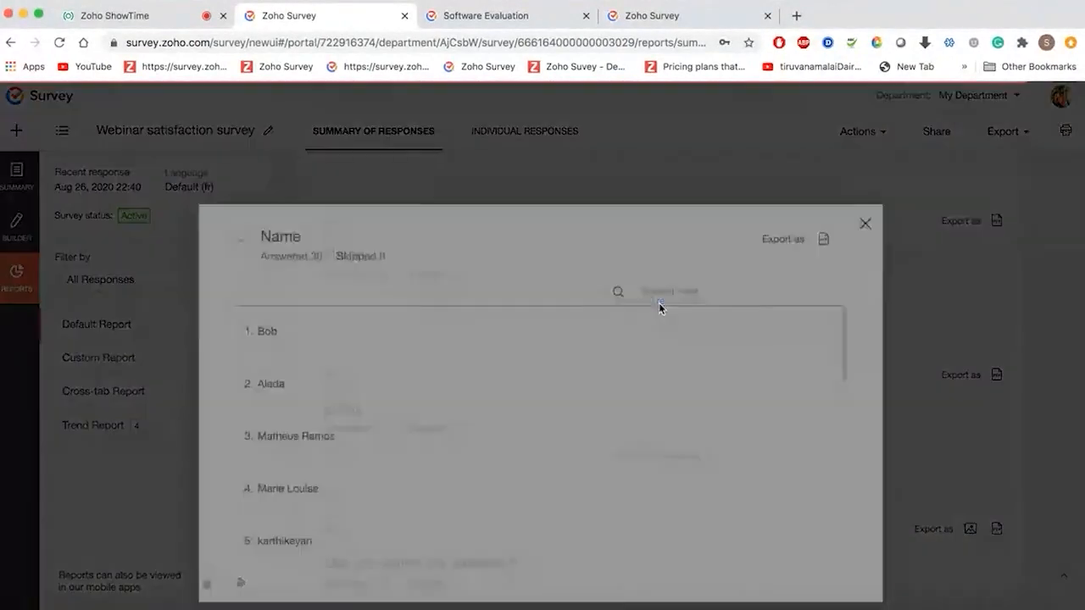
{"action": "scroll", "coordinate": [392, 412], "scroll_direction": "down", "scroll_amount": 10}
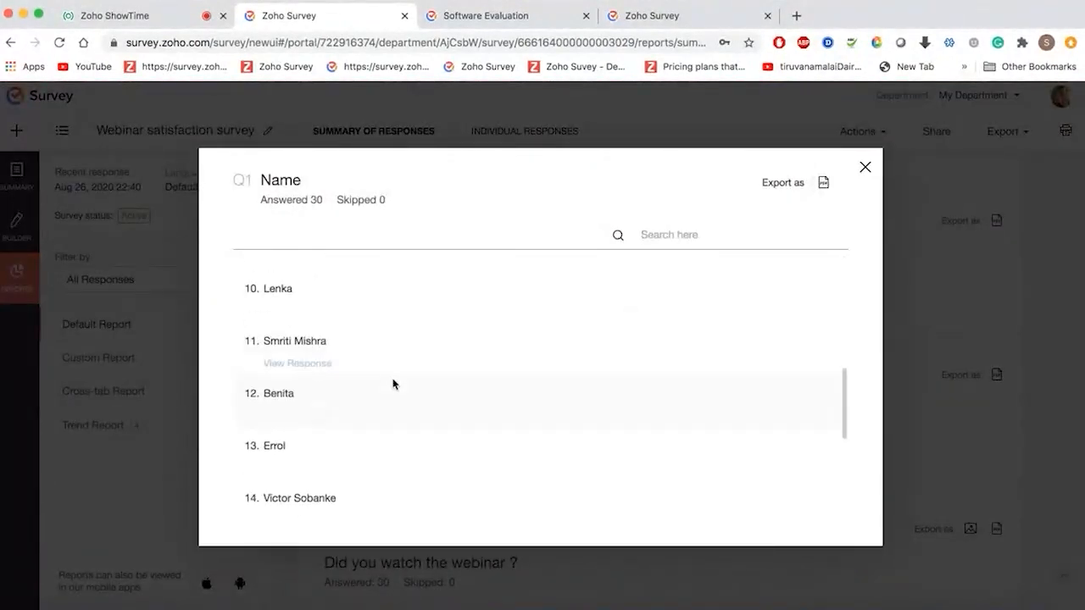
{"action": "left_click", "coordinate": [865, 168]}
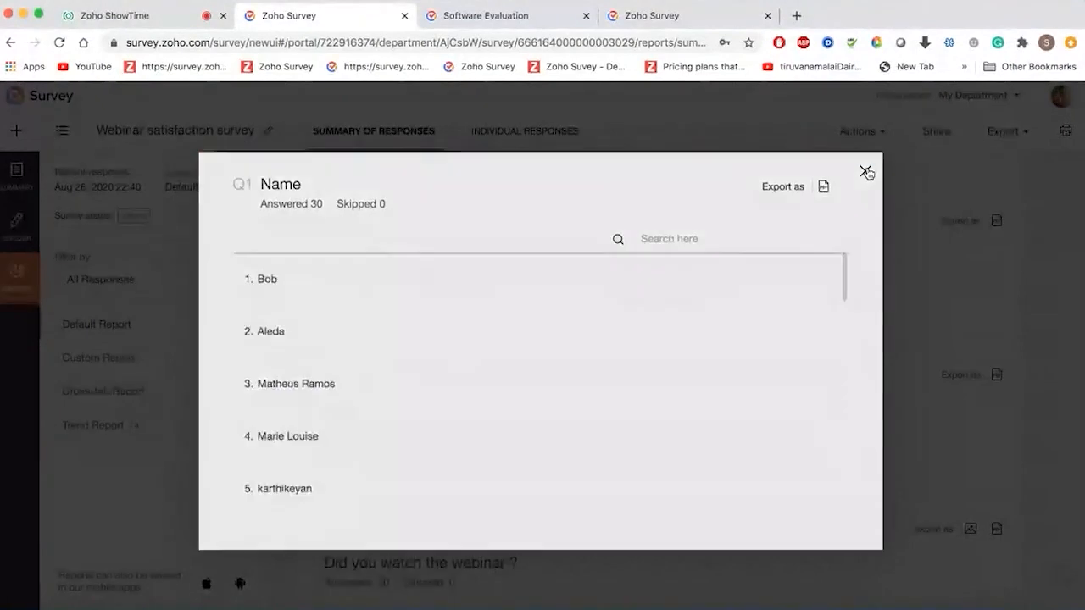
{"action": "scroll", "coordinate": [587, 442], "scroll_direction": "down", "scroll_amount": 3}
{"action": "scroll", "coordinate": [586, 442], "scroll_direction": "down", "scroll_amount": 2}
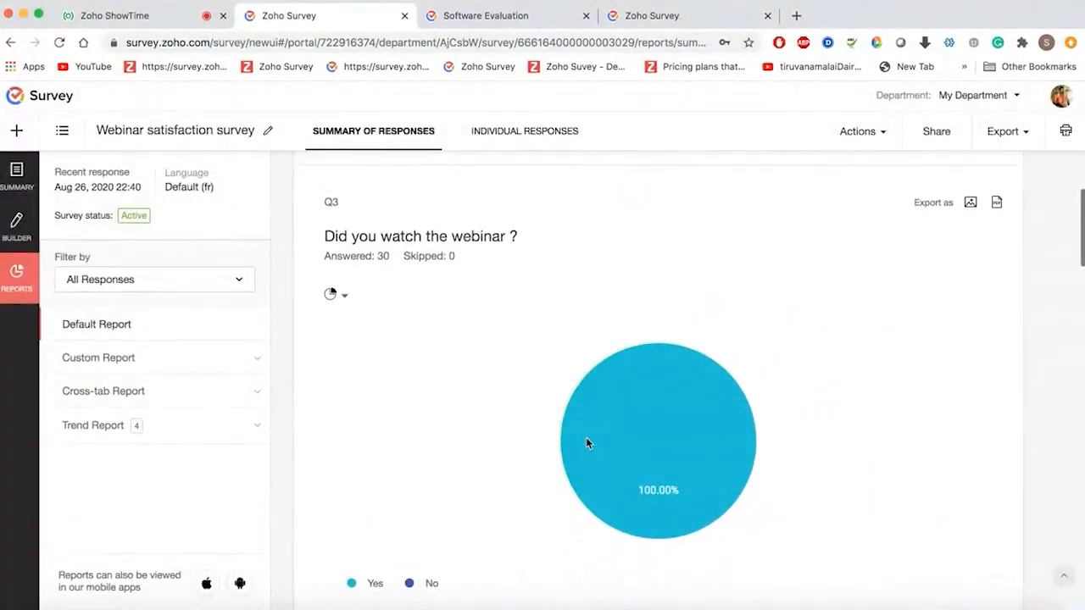
{"action": "scroll", "coordinate": [585, 437], "scroll_direction": "down", "scroll_amount": 1}
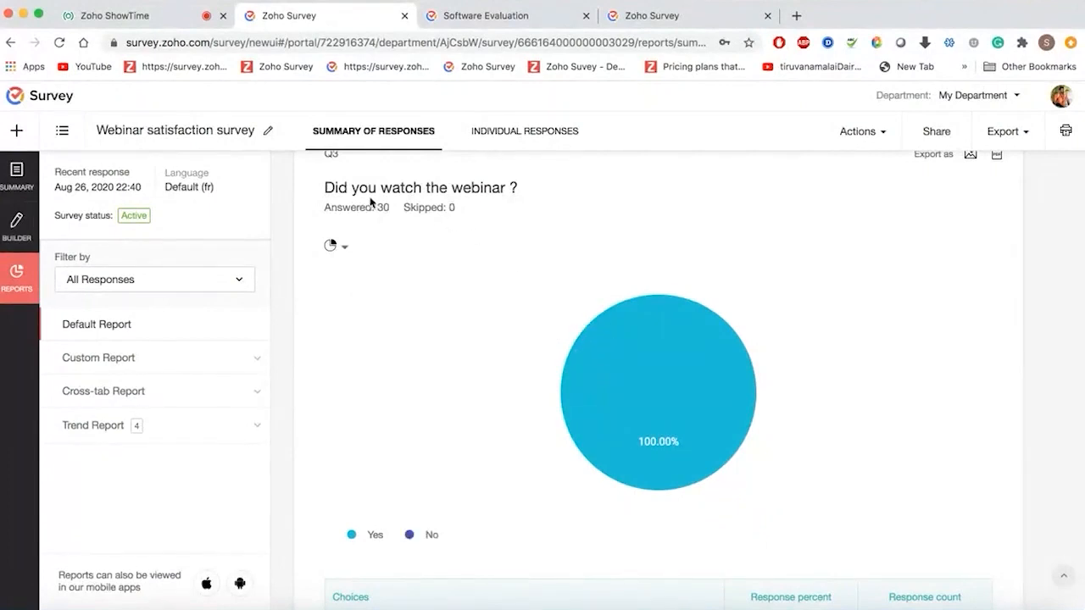
{"action": "scroll", "coordinate": [443, 368], "scroll_direction": "down", "scroll_amount": 3}
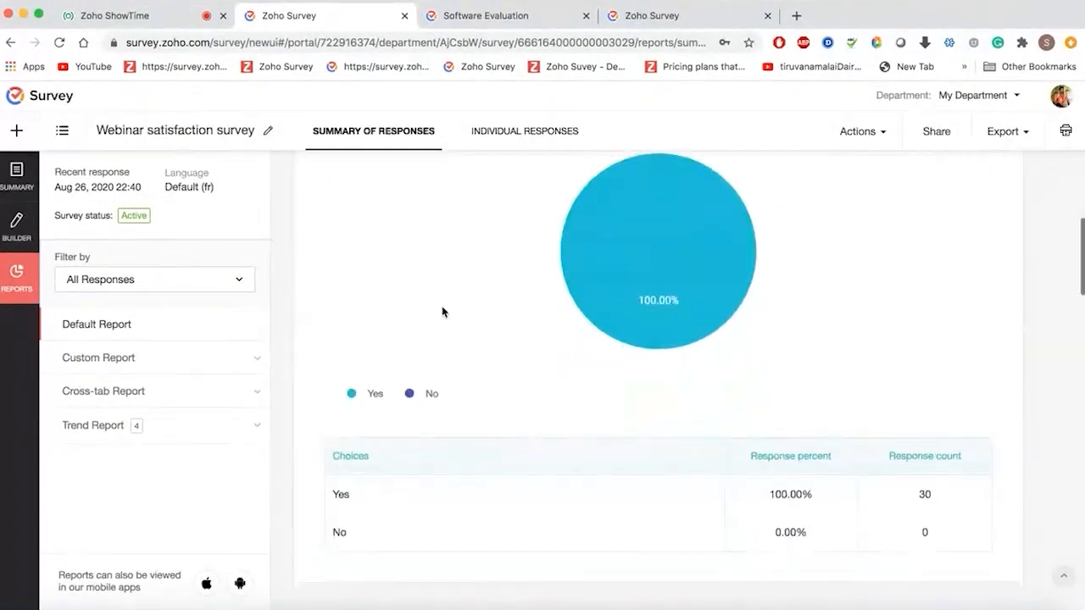
{"action": "scroll", "coordinate": [755, 469], "scroll_direction": "down", "scroll_amount": 2}
{"action": "scroll", "coordinate": [755, 467], "scroll_direction": "up", "scroll_amount": 8}
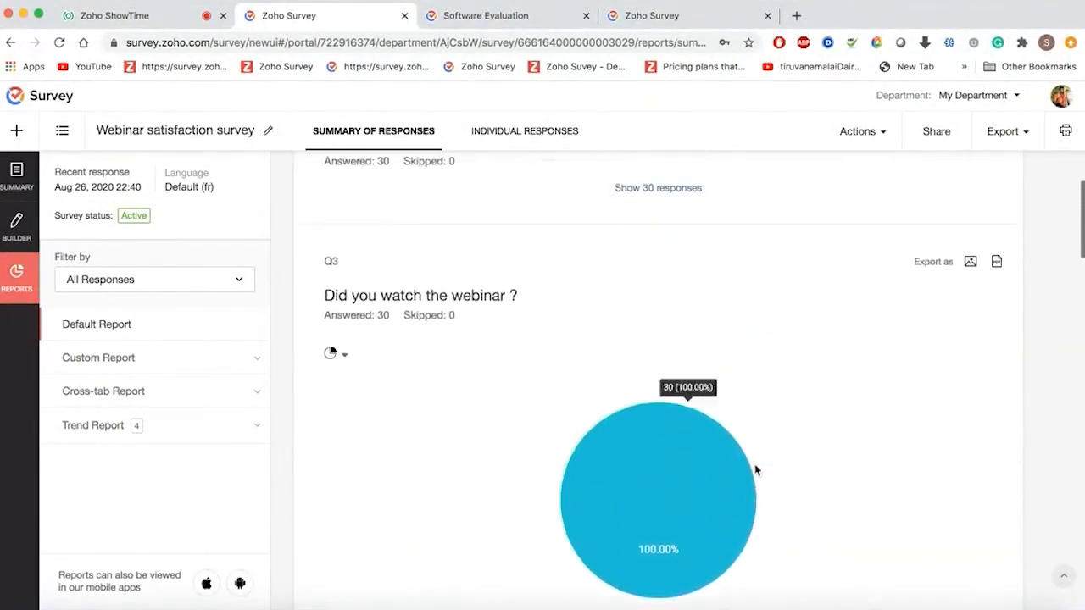
- Try bar and line chart types for Q3's results
{"action": "left_click", "coordinate": [344, 403]}
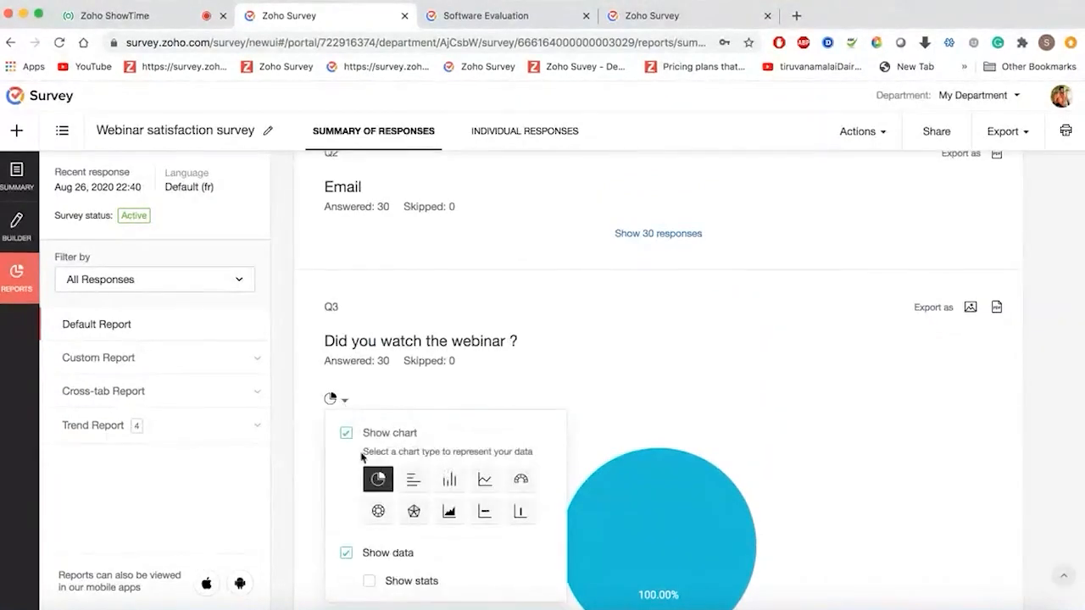
{"action": "left_click", "coordinate": [411, 482]}
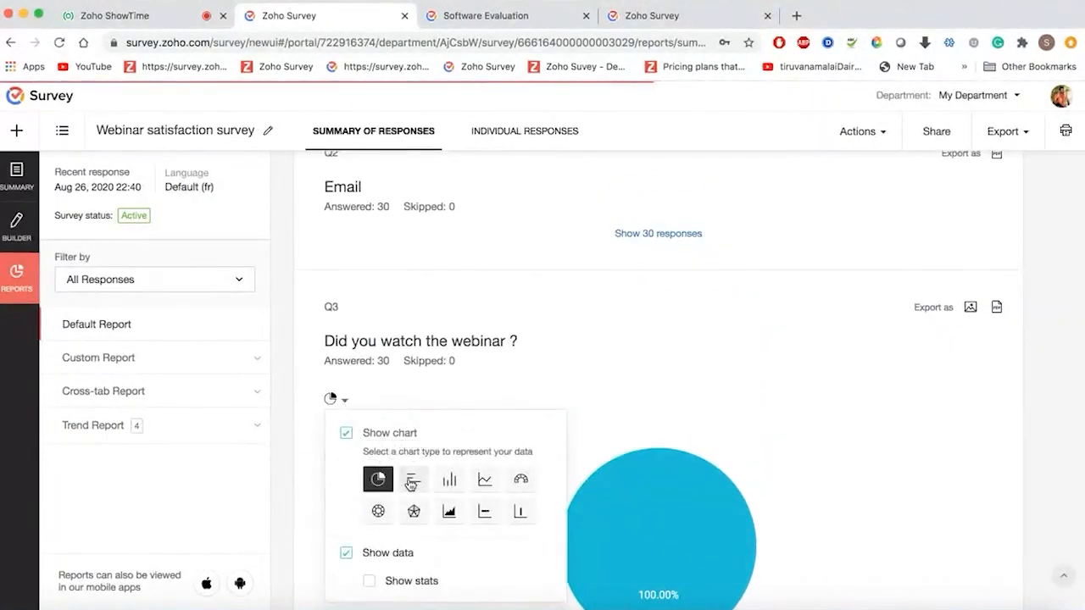
{"action": "left_click", "coordinate": [484, 480]}
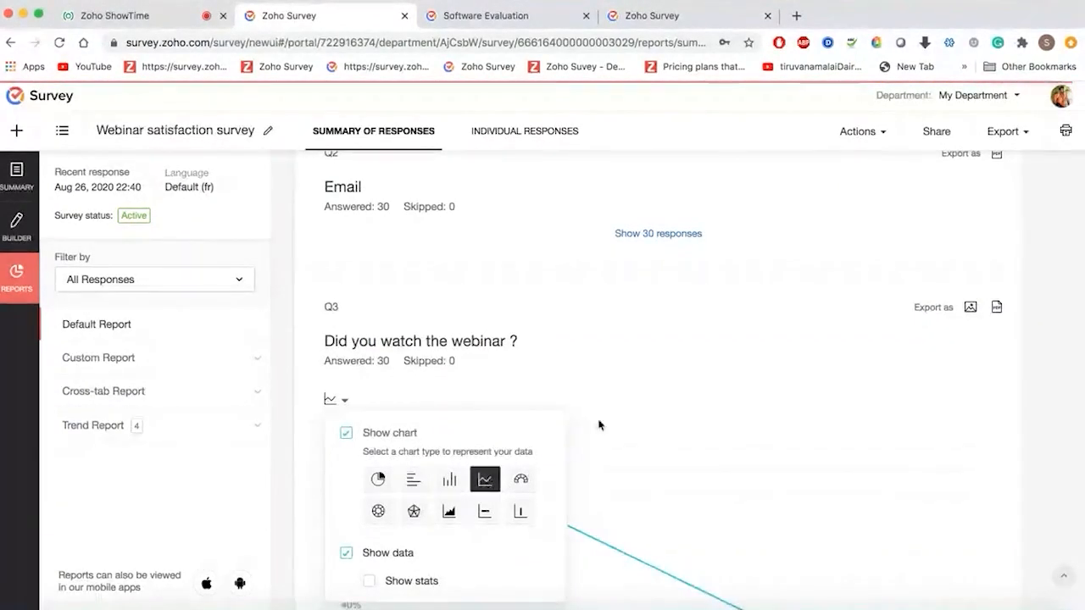
{"action": "left_click", "coordinate": [678, 303]}
{"action": "scroll", "coordinate": [678, 303], "scroll_direction": "down", "scroll_amount": 5}
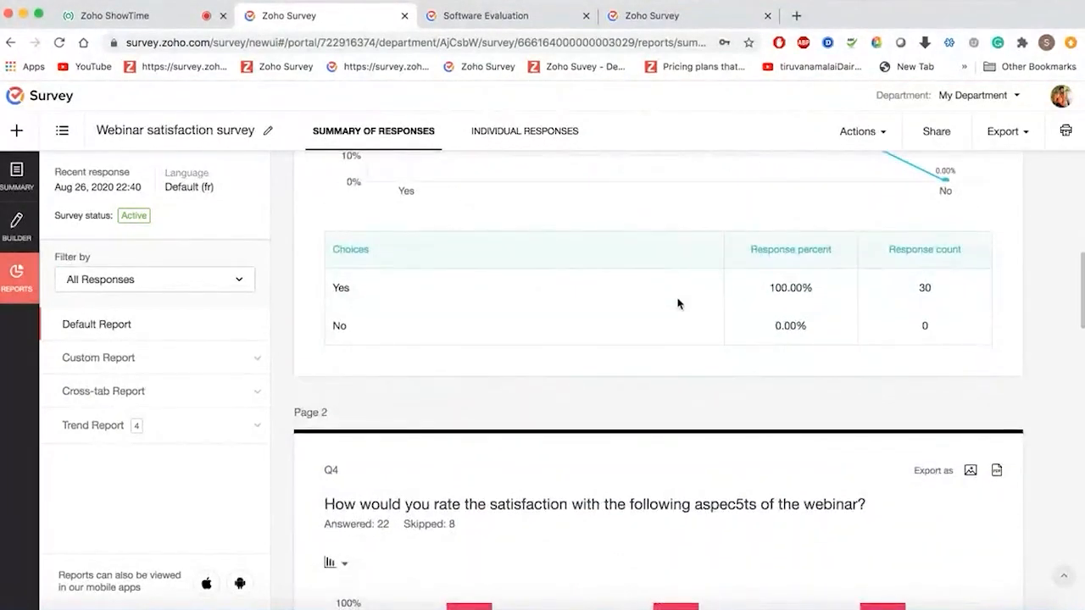
{"action": "scroll", "coordinate": [599, 218], "scroll_direction": "up", "scroll_amount": 1}
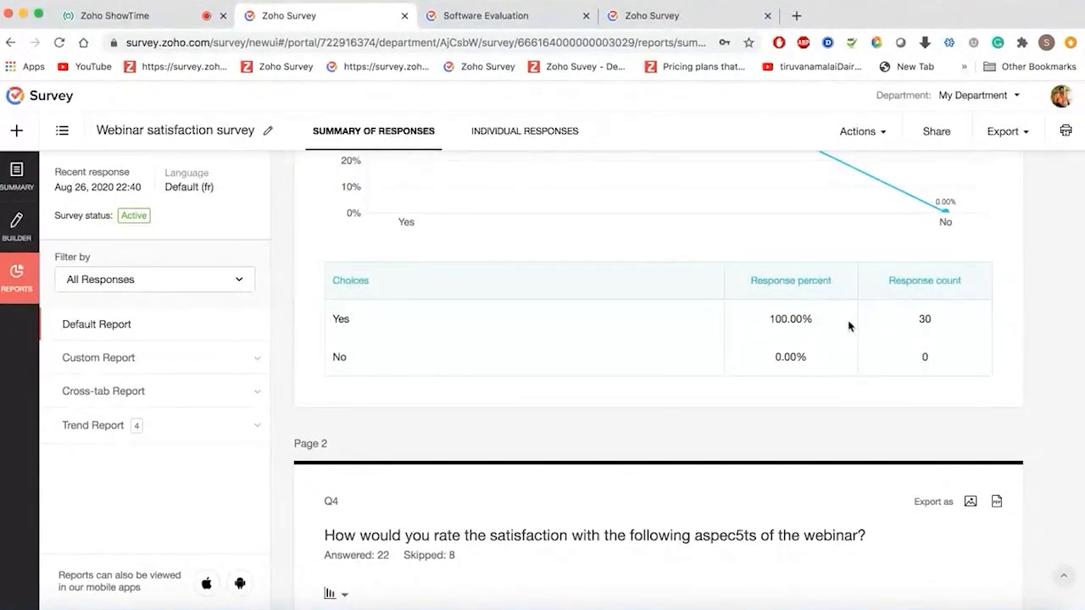
{"action": "scroll", "coordinate": [892, 382], "scroll_direction": "down", "scroll_amount": 5}
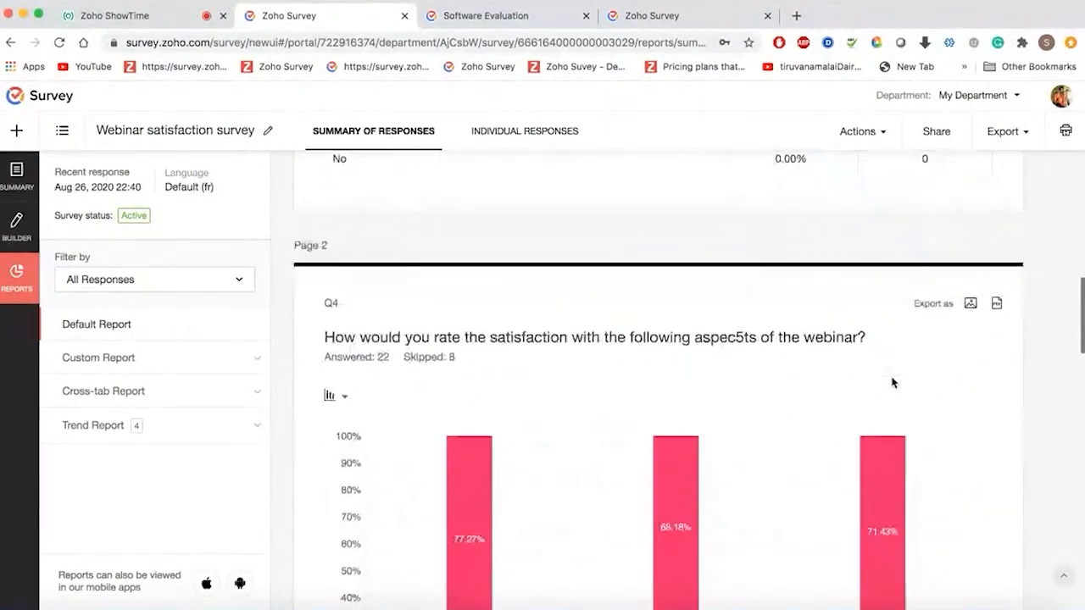
{"action": "scroll", "coordinate": [892, 382], "scroll_direction": "down", "scroll_amount": 5}
{"action": "scroll", "coordinate": [892, 382], "scroll_direction": "up", "scroll_amount": 1}
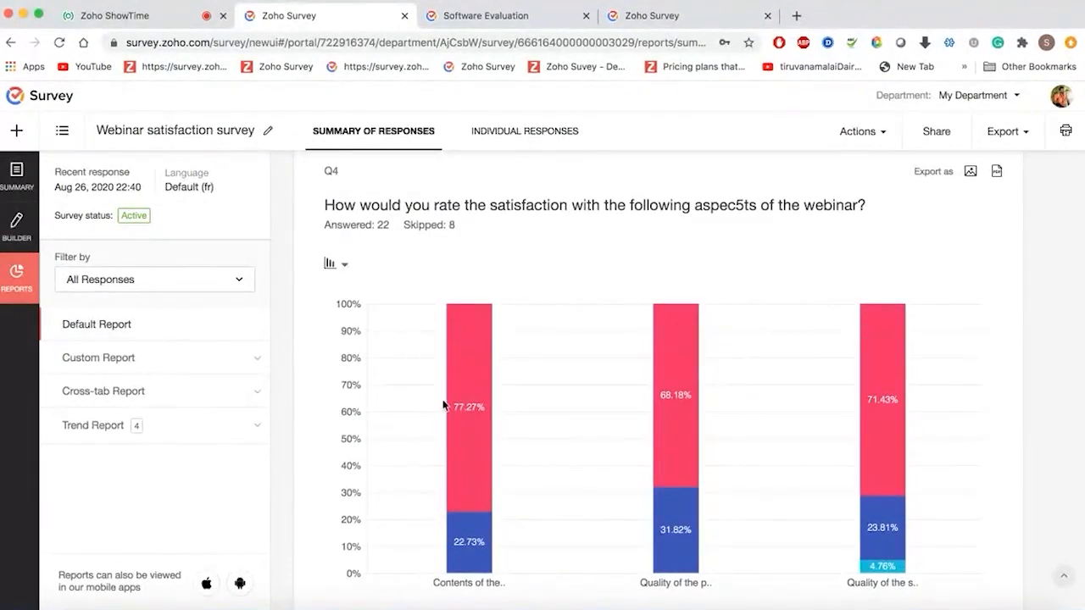
- Switch Q4's chart to stacked horizontal bars and review the chart and results table
{"action": "left_click", "coordinate": [342, 265]}
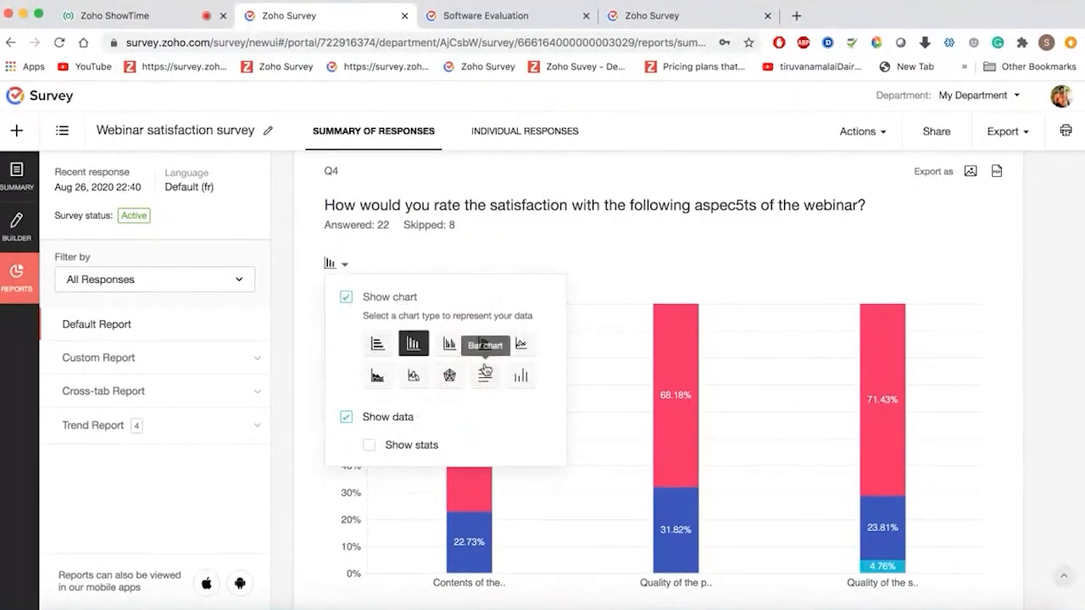
{"action": "left_click", "coordinate": [380, 342]}
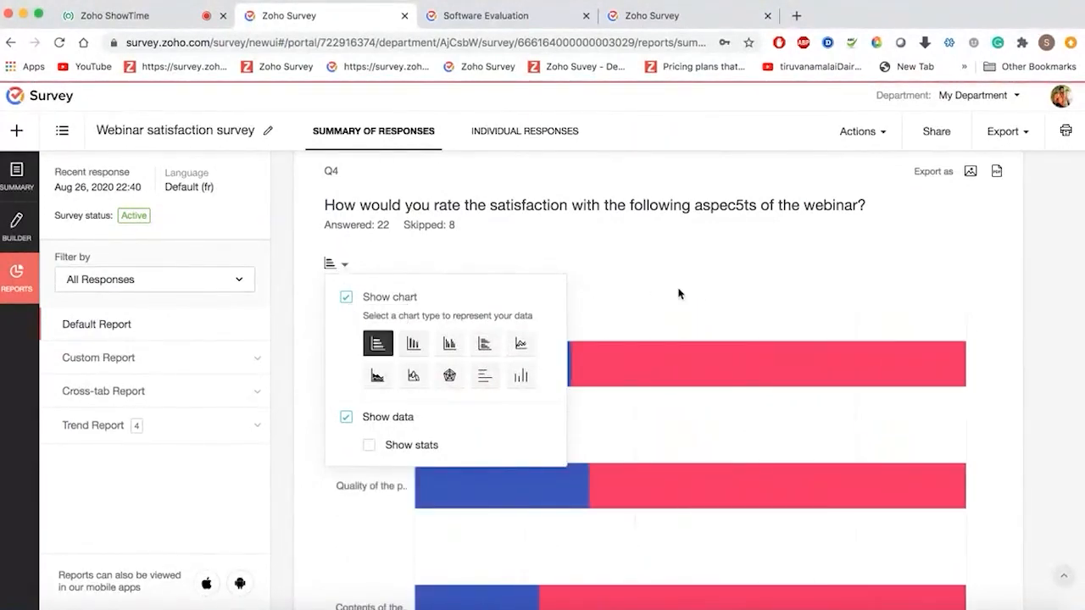
{"action": "left_click", "coordinate": [708, 295]}
{"action": "scroll", "coordinate": [710, 296], "scroll_direction": "down", "scroll_amount": 3}
{"action": "scroll", "coordinate": [601, 266], "scroll_direction": "up", "scroll_amount": 1}
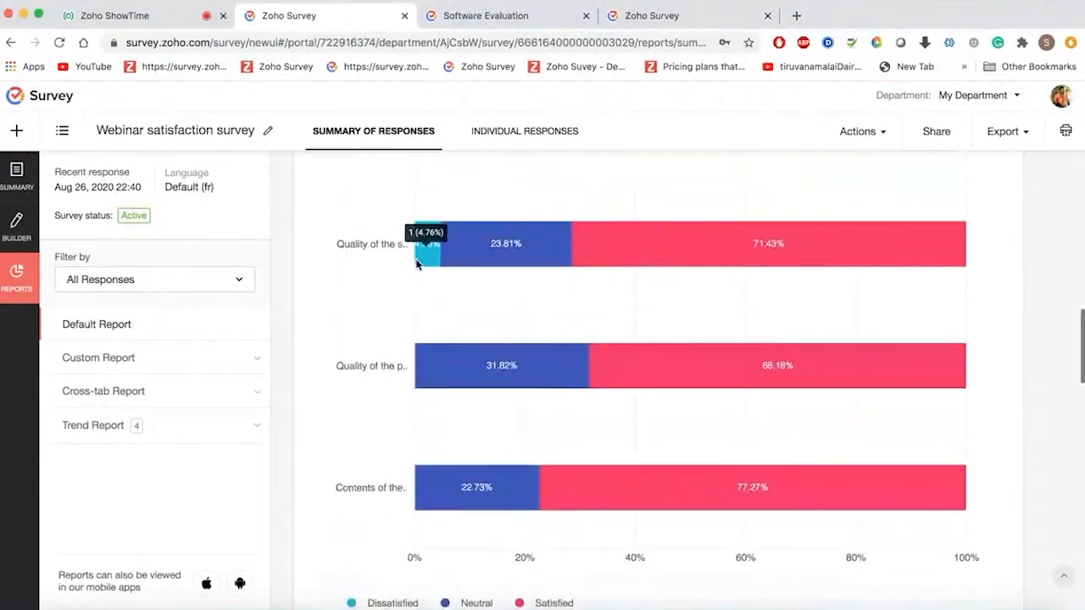
{"action": "scroll", "coordinate": [492, 463], "scroll_direction": "down", "scroll_amount": 5}
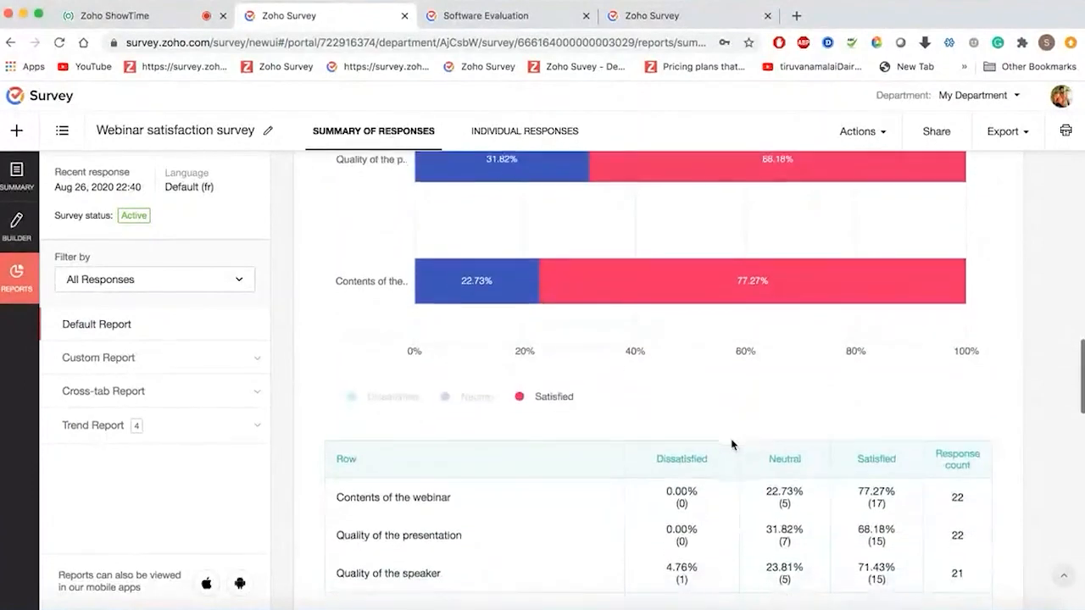
{"action": "scroll", "coordinate": [732, 444], "scroll_direction": "down", "scroll_amount": 2}
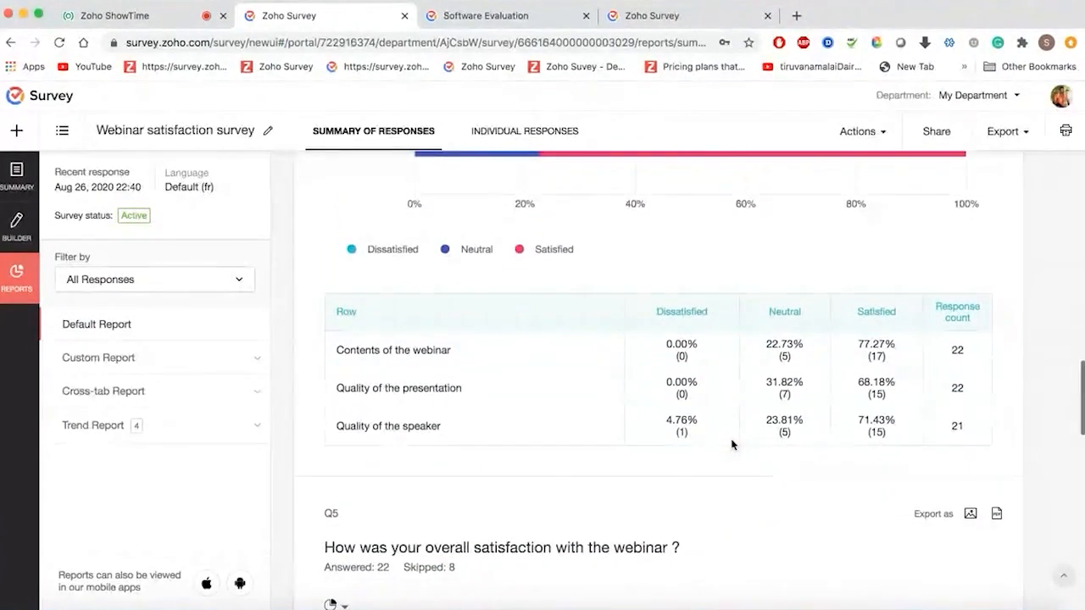
{"action": "scroll", "coordinate": [812, 460], "scroll_direction": "down", "scroll_amount": 2}
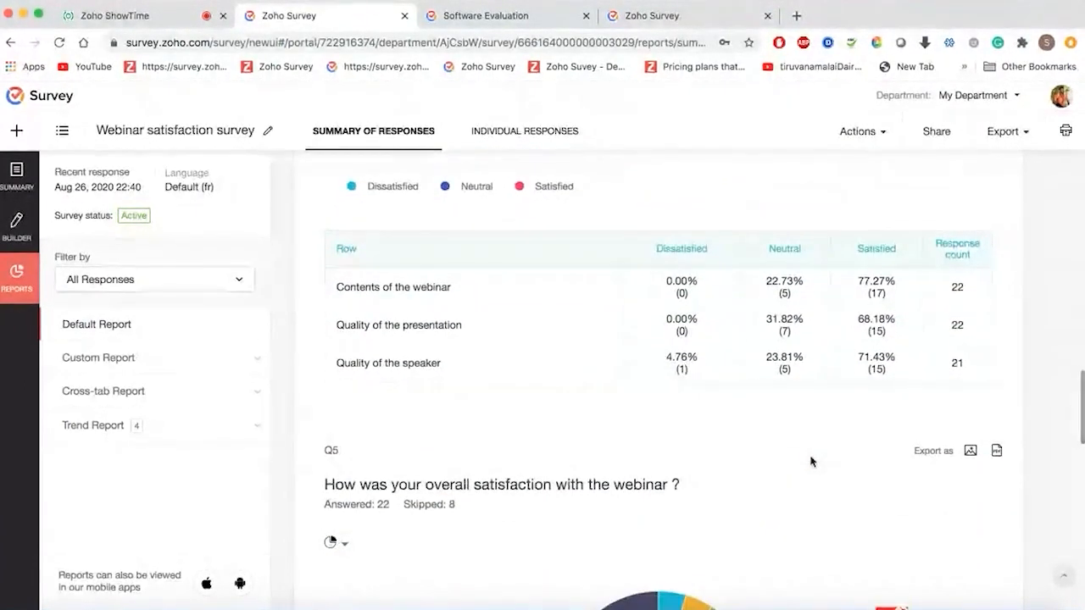
{"action": "scroll", "coordinate": [811, 460], "scroll_direction": "up", "scroll_amount": 3}
{"action": "scroll", "coordinate": [811, 460], "scroll_direction": "up", "scroll_amount": 8}
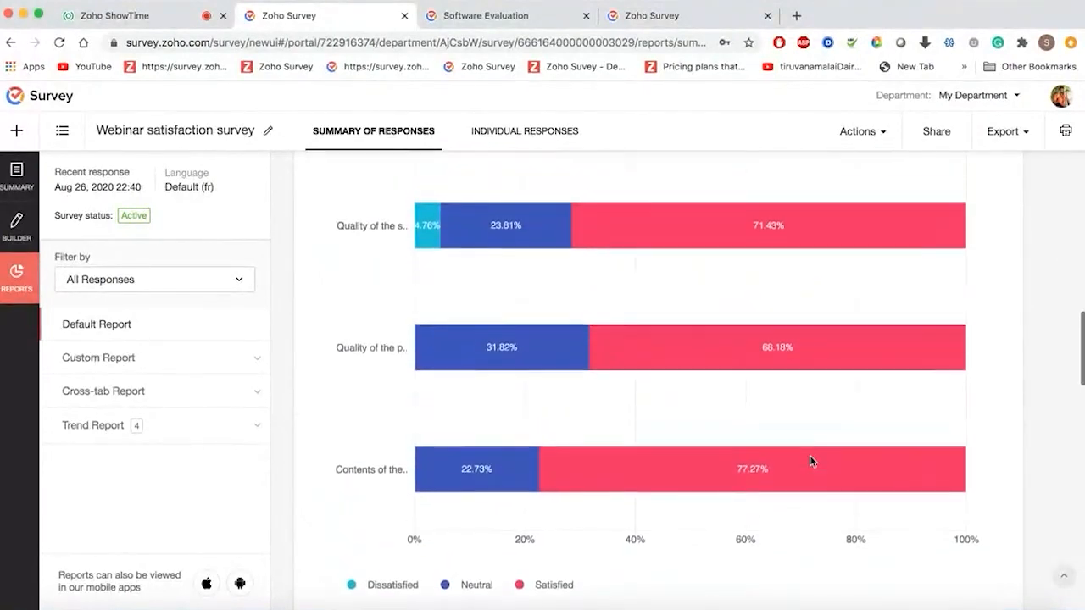
{"action": "scroll", "coordinate": [811, 461], "scroll_direction": "up", "scroll_amount": 6}
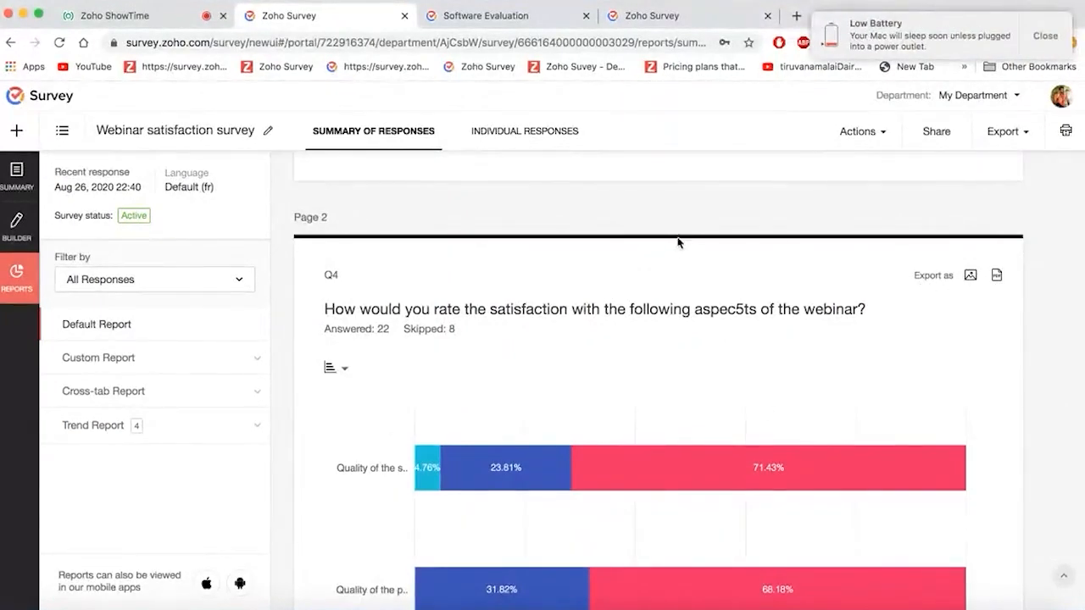
- Dismiss the battery alert, check the export formats without exporting, and switch to Individual Responses
{"action": "left_click", "coordinate": [1060, 34]}
{"action": "scroll", "coordinate": [853, 342], "scroll_direction": "down", "scroll_amount": 20}
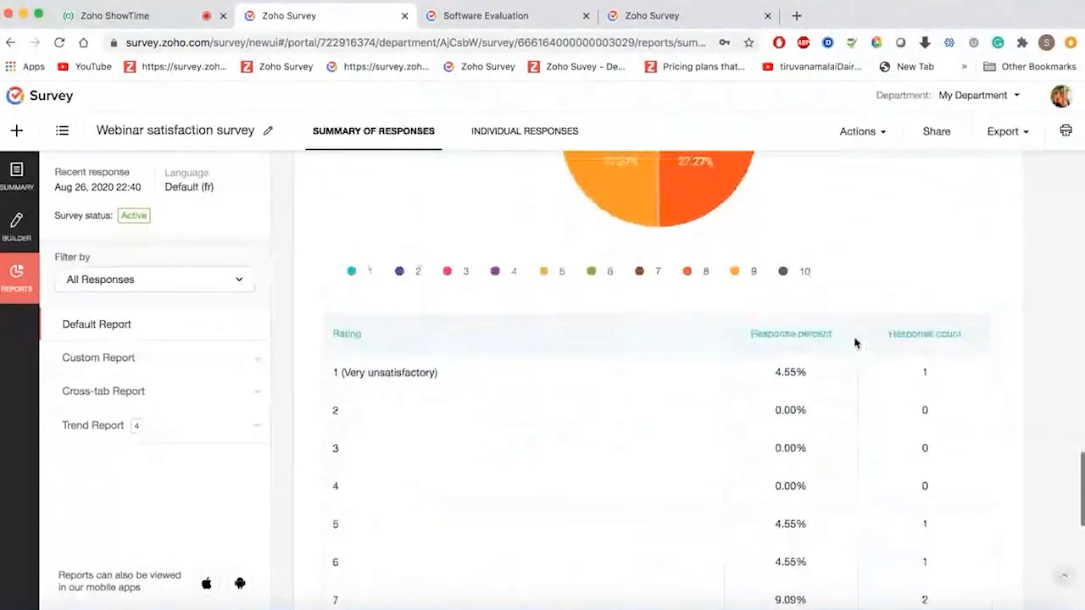
{"action": "scroll", "coordinate": [855, 342], "scroll_direction": "up", "scroll_amount": 2}
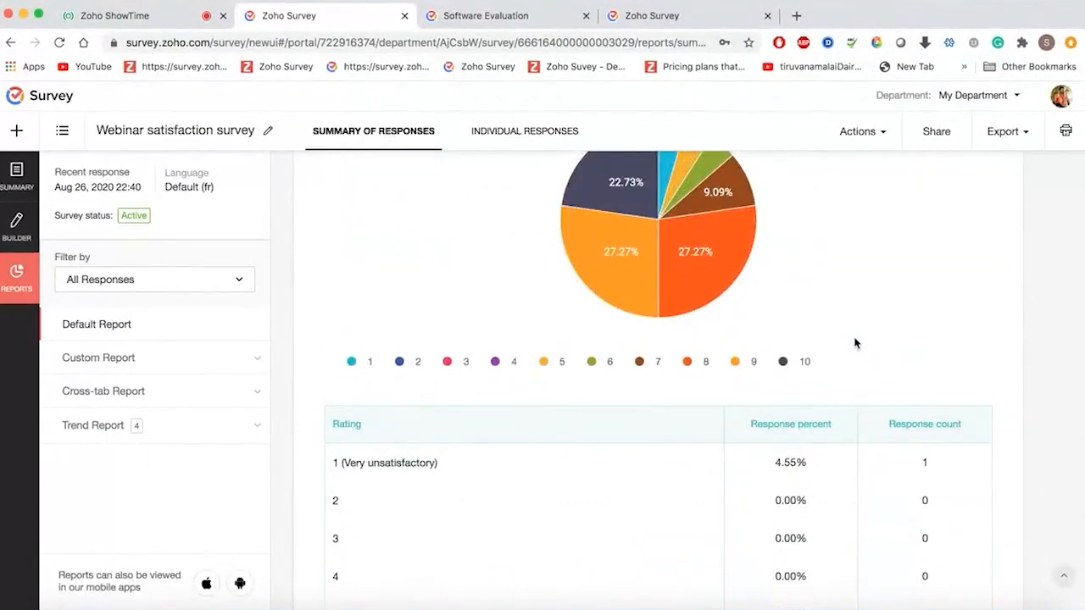
{"action": "scroll", "coordinate": [855, 342], "scroll_direction": "up", "scroll_amount": 10}
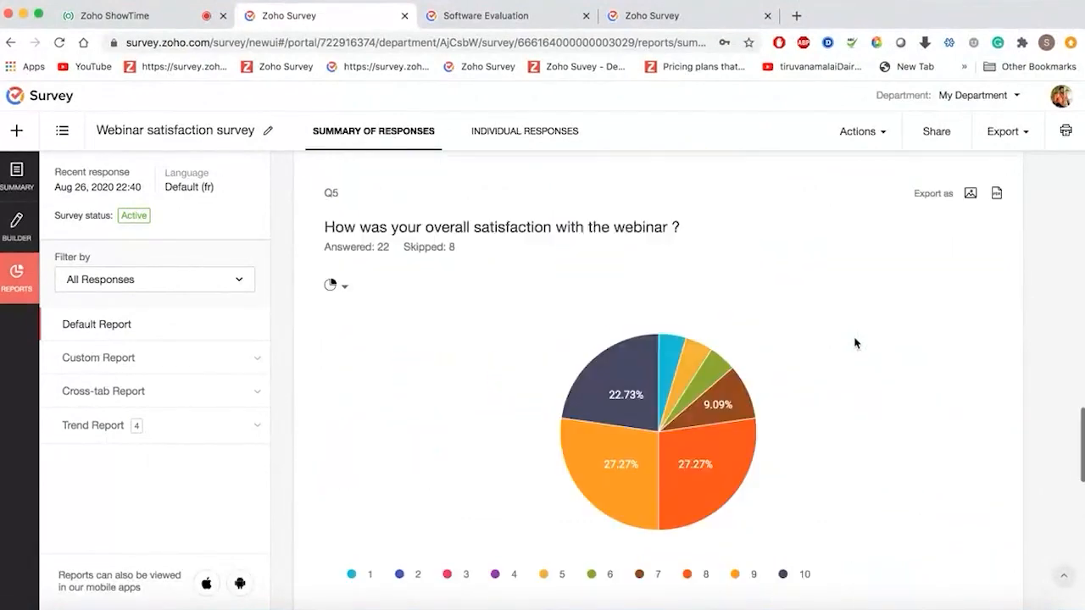
{"action": "left_click", "coordinate": [1014, 133]}
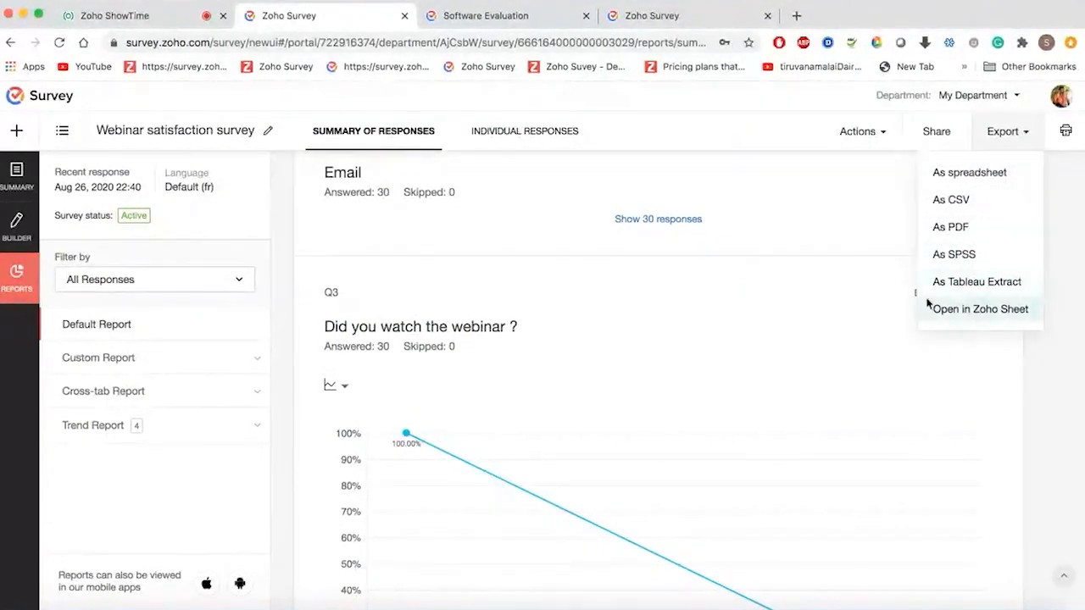
{"action": "left_click", "coordinate": [825, 203]}
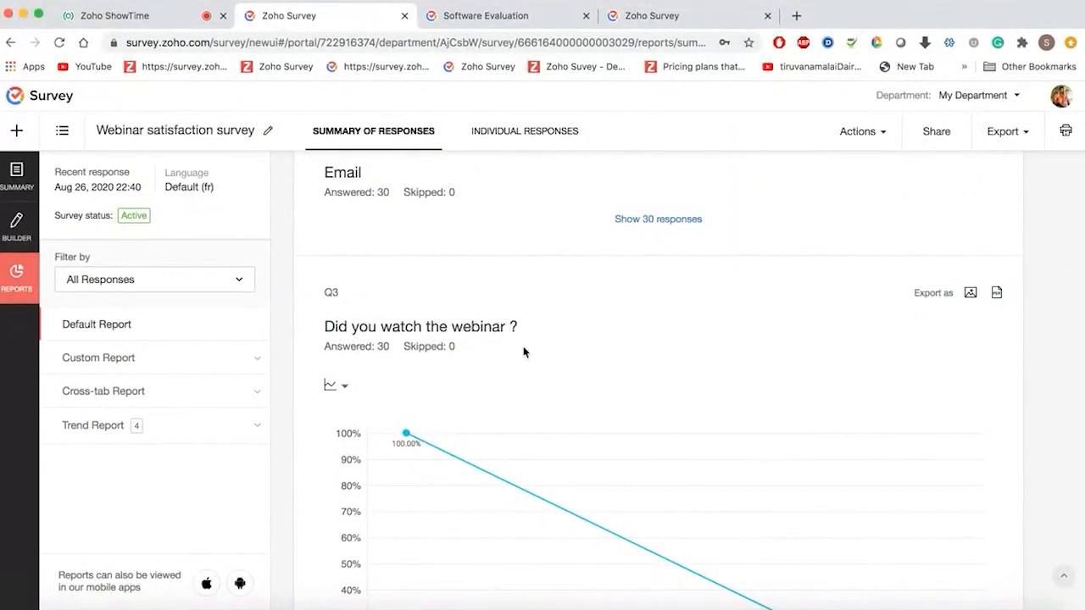
{"action": "scroll", "coordinate": [524, 351], "scroll_direction": "down", "scroll_amount": 3}
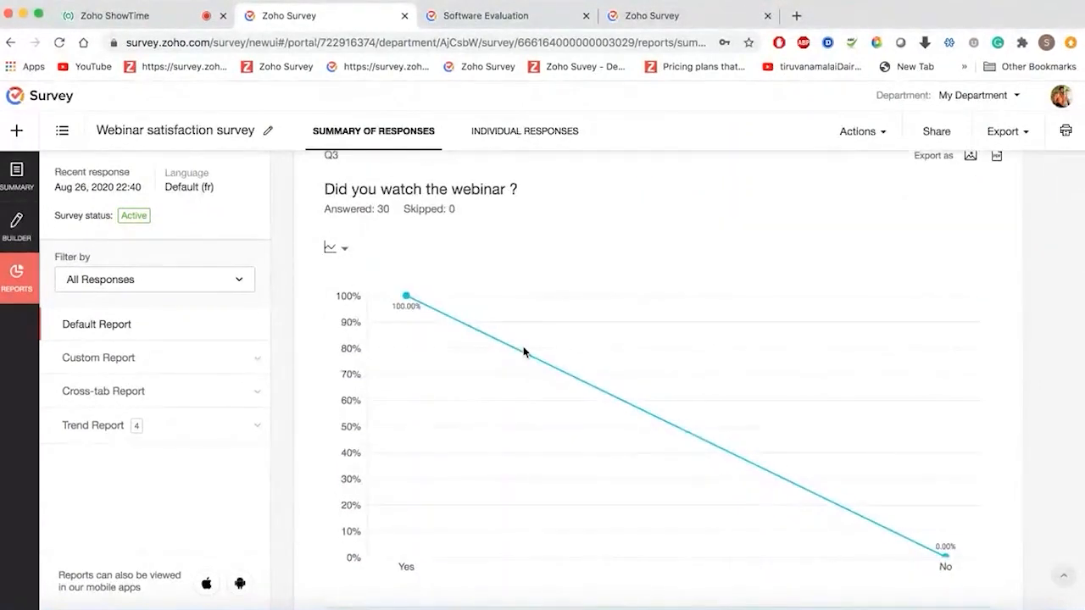
{"action": "scroll", "coordinate": [524, 351], "scroll_direction": "down", "scroll_amount": 2}
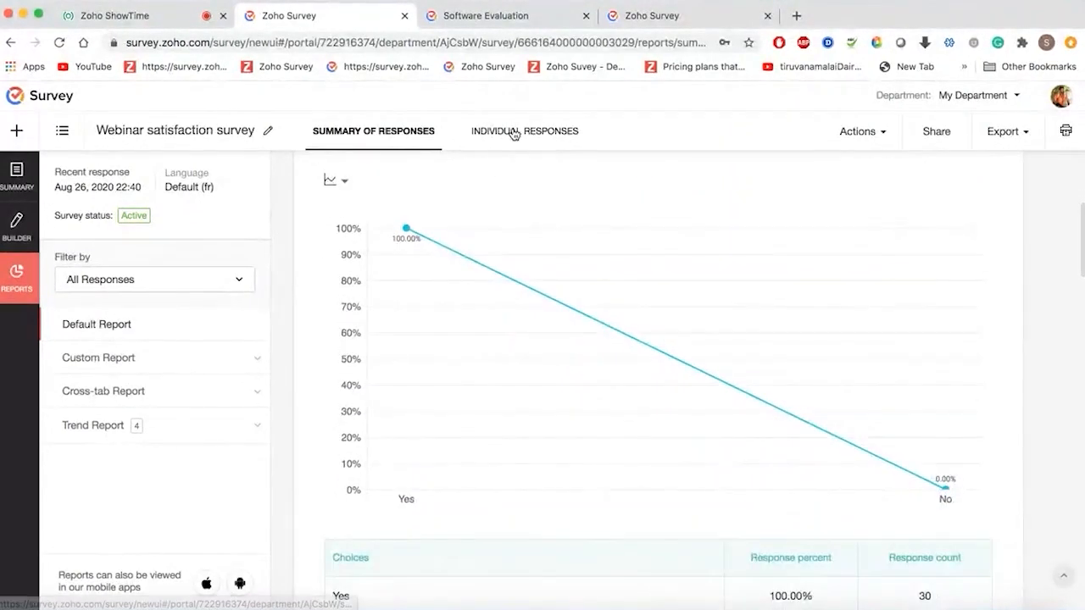
{"action": "left_click", "coordinate": [514, 133]}
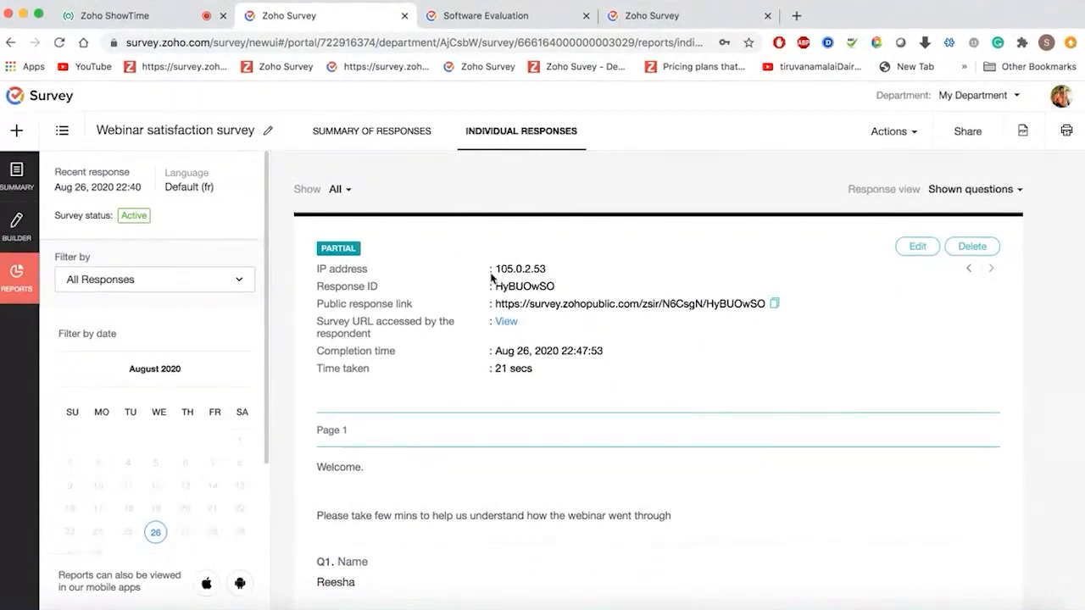
- Check the partial response's accessed survey URL, scroll through its answers, and return to Summary of Responses
{"action": "left_click", "coordinate": [509, 326]}
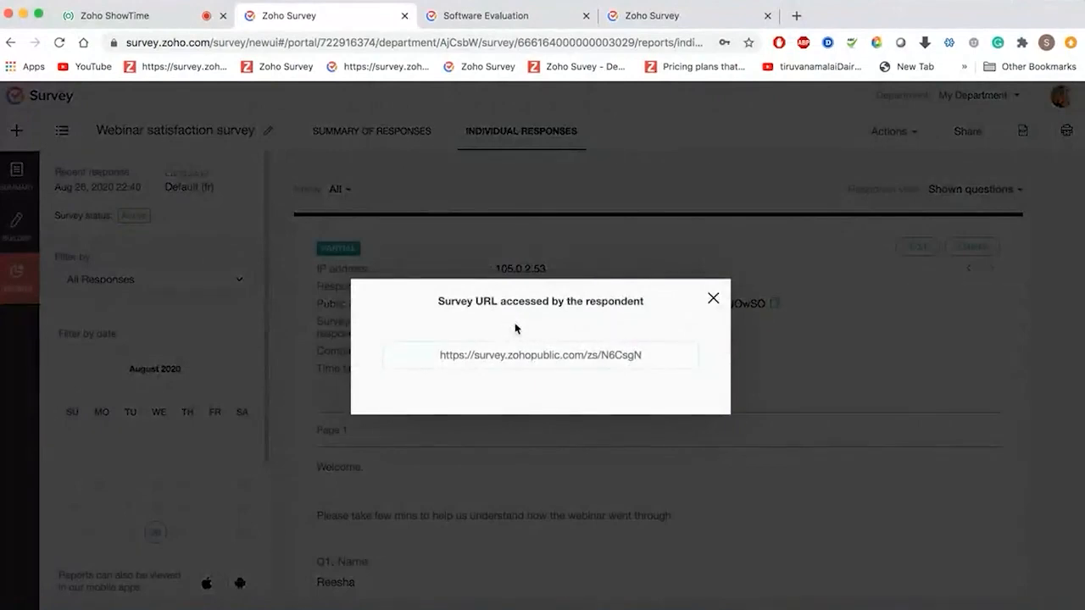
{"action": "left_click", "coordinate": [713, 301]}
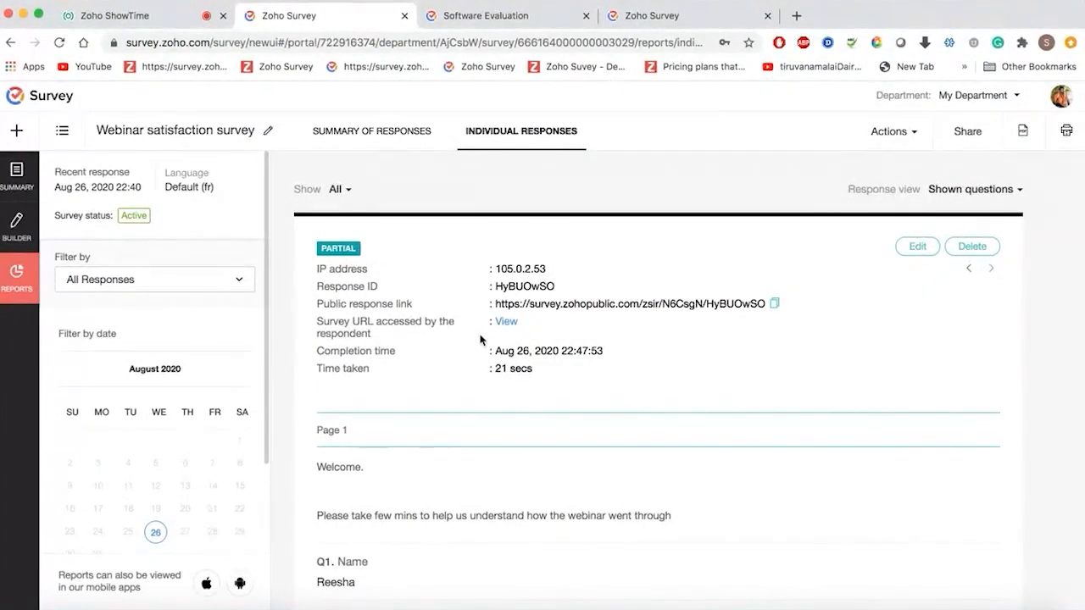
{"action": "scroll", "coordinate": [480, 340], "scroll_direction": "down", "scroll_amount": 3}
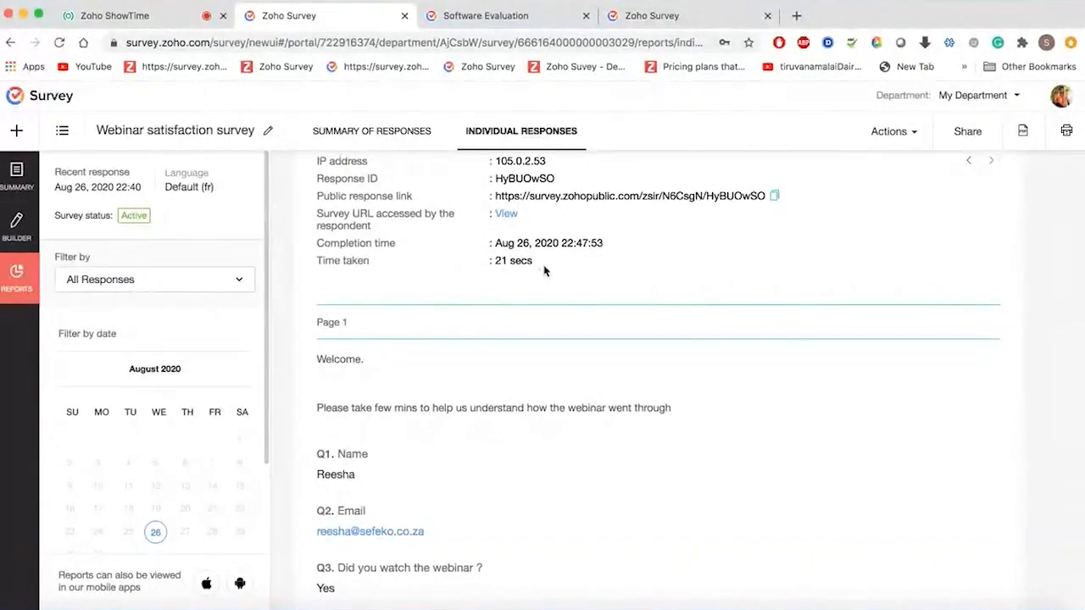
{"action": "scroll", "coordinate": [526, 269], "scroll_direction": "down", "scroll_amount": 6}
{"action": "scroll", "coordinate": [543, 269], "scroll_direction": "down", "scroll_amount": 5}
{"action": "scroll", "coordinate": [542, 270], "scroll_direction": "up", "scroll_amount": 14}
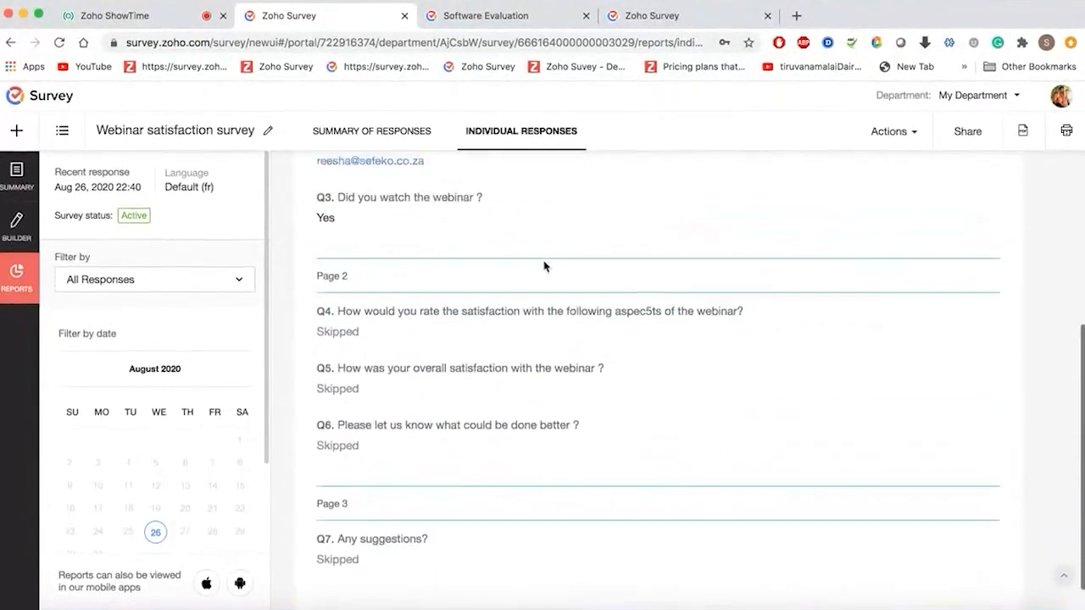
{"action": "left_click", "coordinate": [382, 134]}
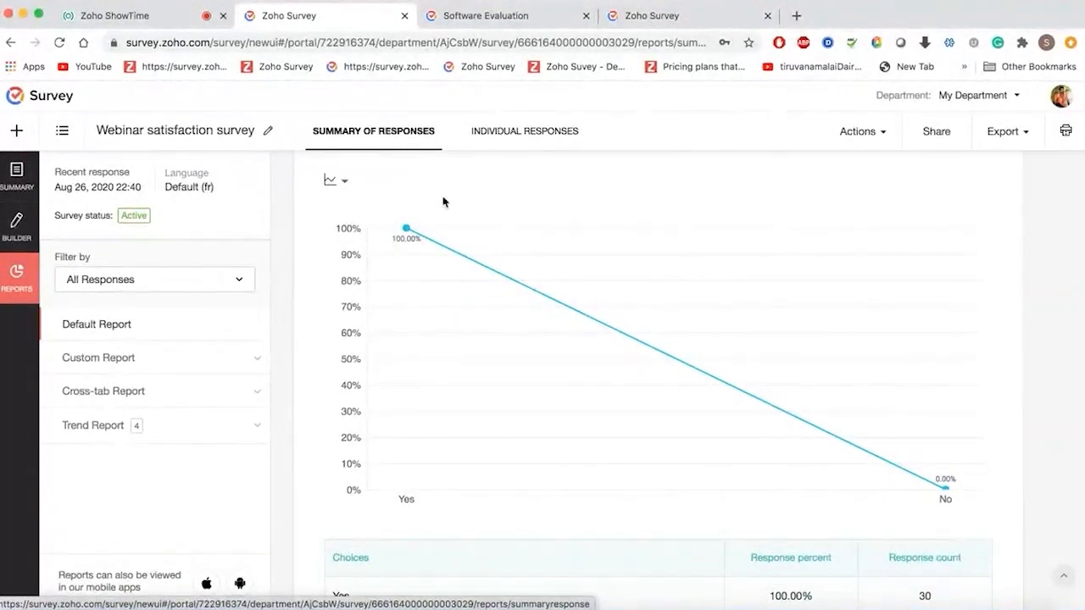
- Start a new response filter named 'Negative feedback'
{"action": "left_click", "coordinate": [204, 287]}
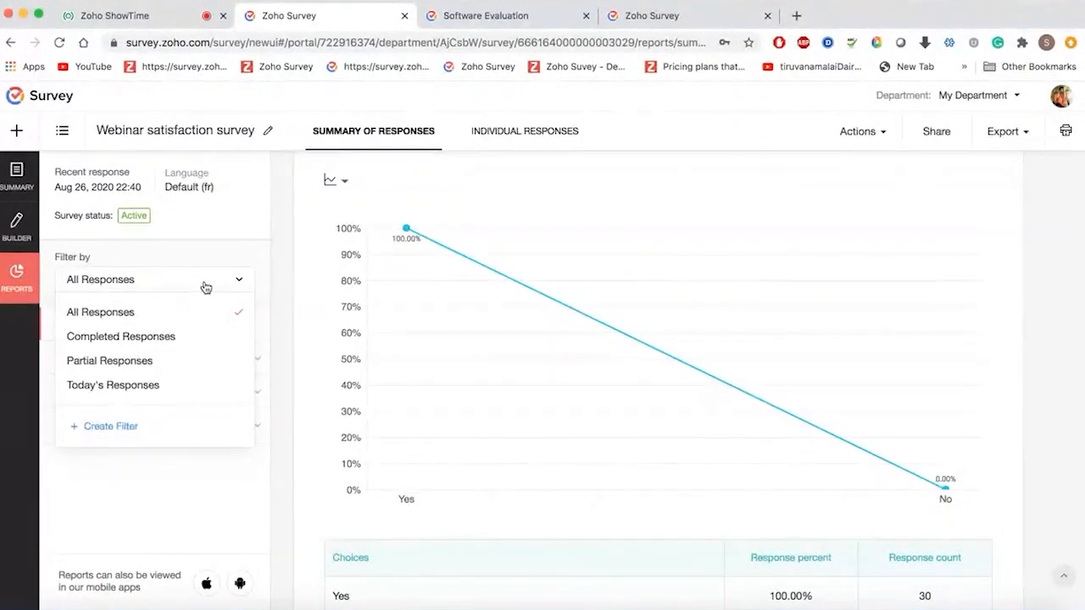
{"action": "left_click", "coordinate": [119, 432]}
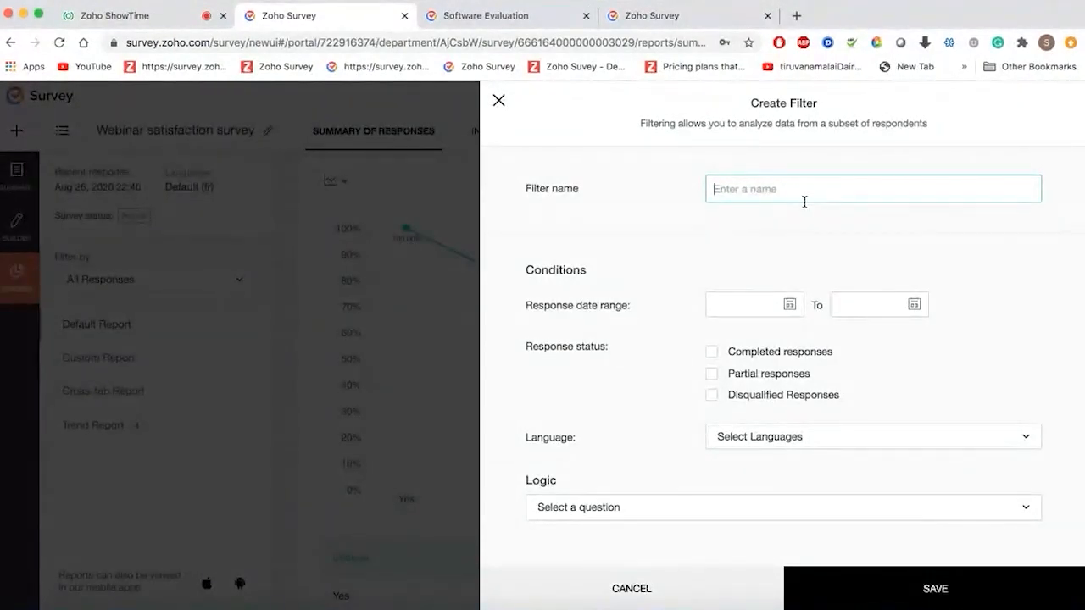
{"action": "type", "text": "Negative "}
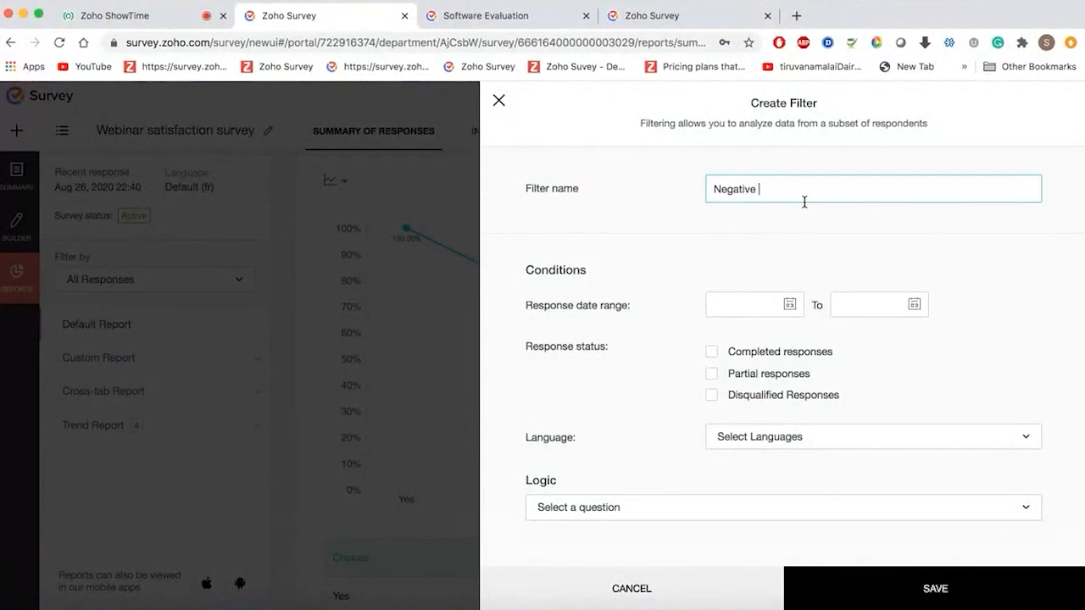
{"action": "type", "text": "feedback"}
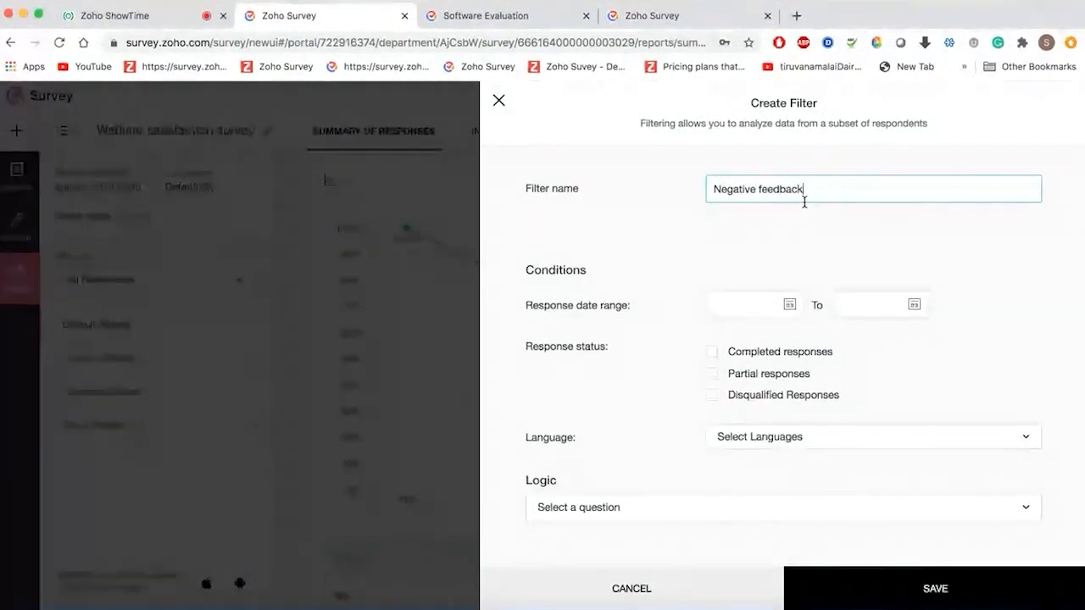
- Add the condition overall webinar satisfaction less than 5, then save the filter
{"action": "left_click", "coordinate": [752, 519]}
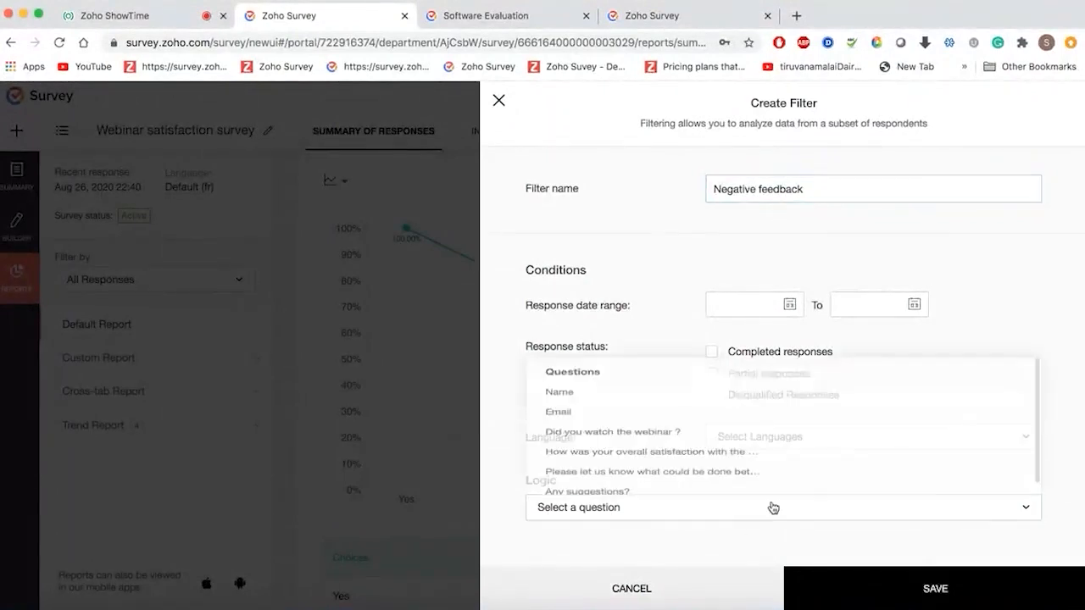
{"action": "left_click", "coordinate": [660, 450]}
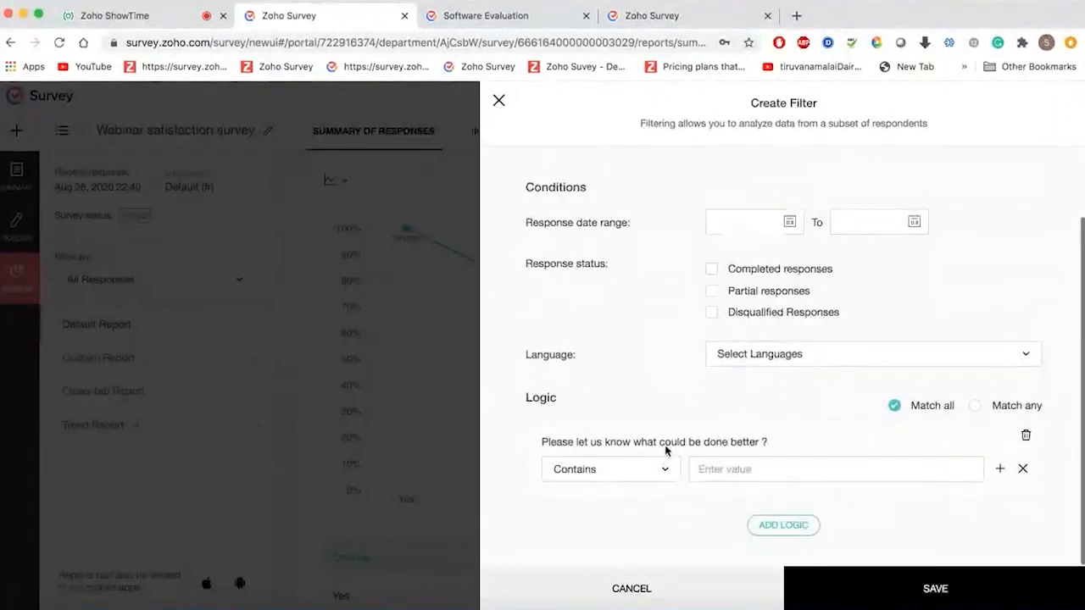
{"action": "left_click", "coordinate": [1024, 437]}
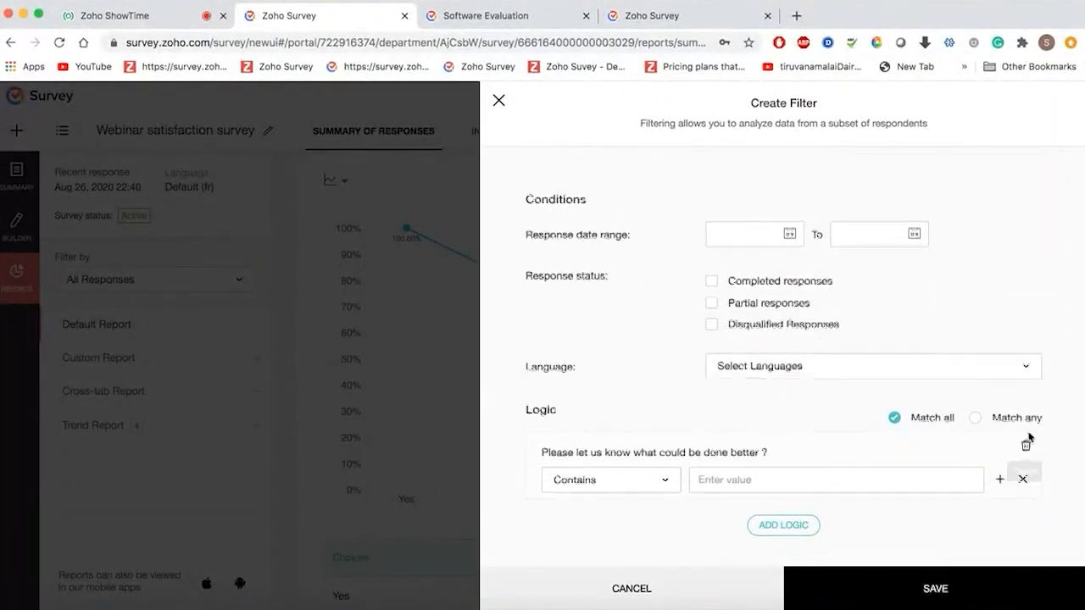
{"action": "left_click", "coordinate": [835, 505]}
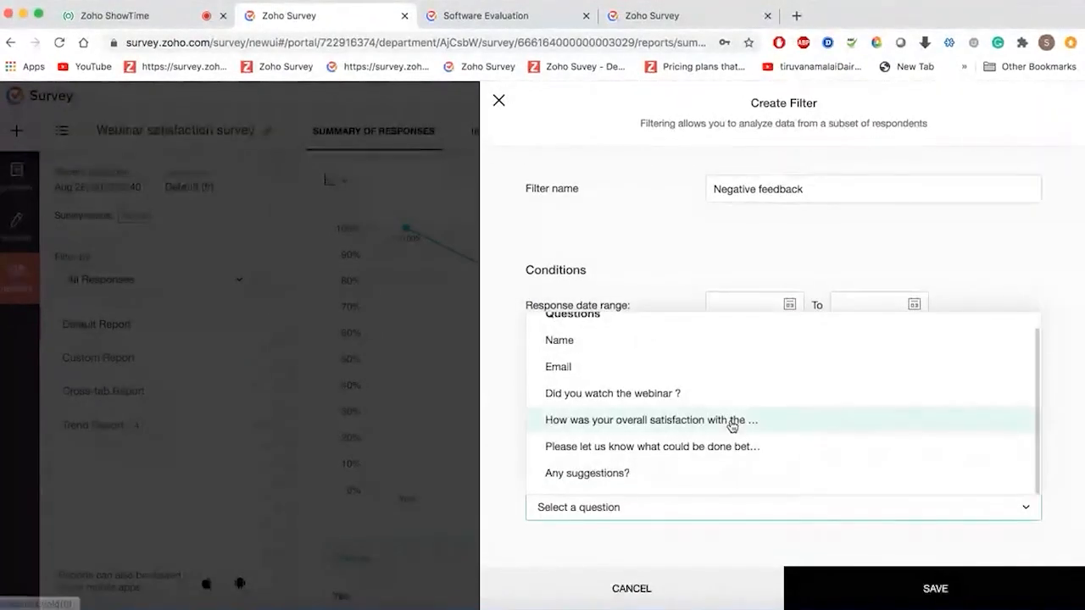
{"action": "left_click", "coordinate": [700, 424]}
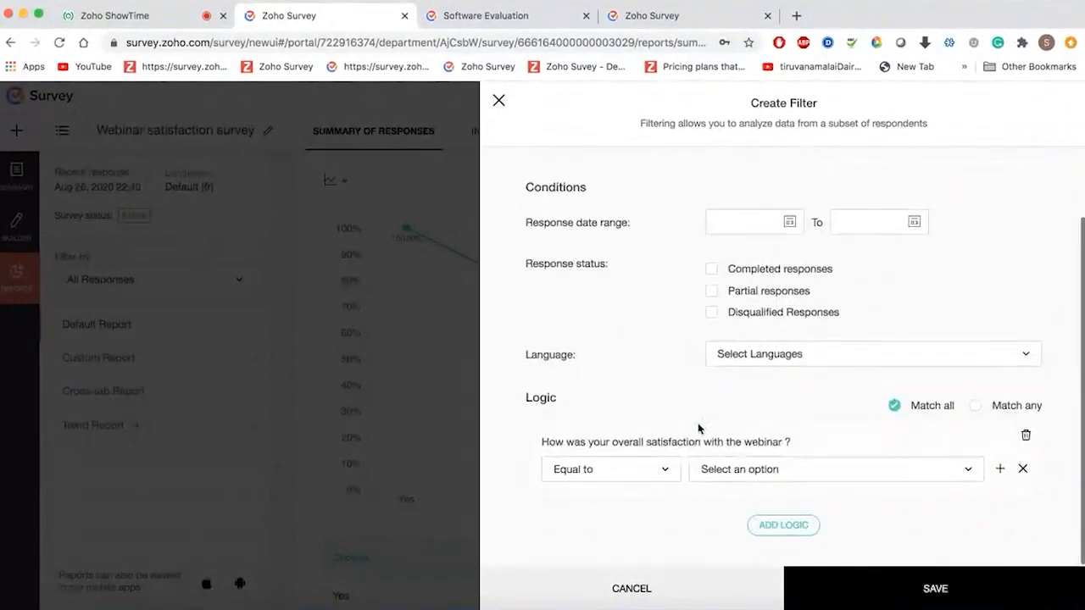
{"action": "left_click", "coordinate": [637, 480]}
{"action": "left_click", "coordinate": [618, 351]}
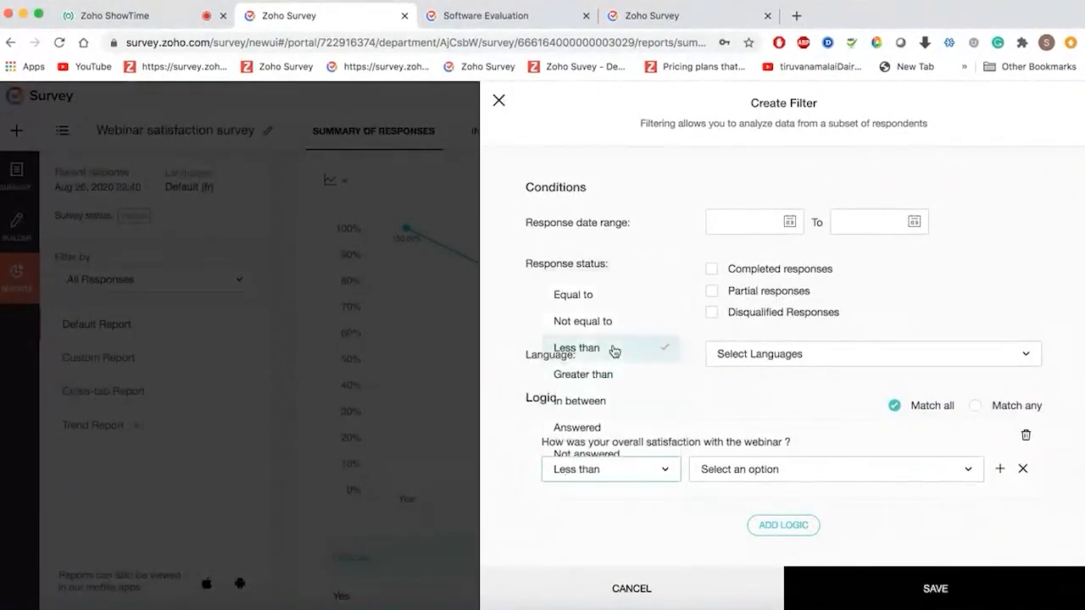
{"action": "left_click", "coordinate": [738, 470]}
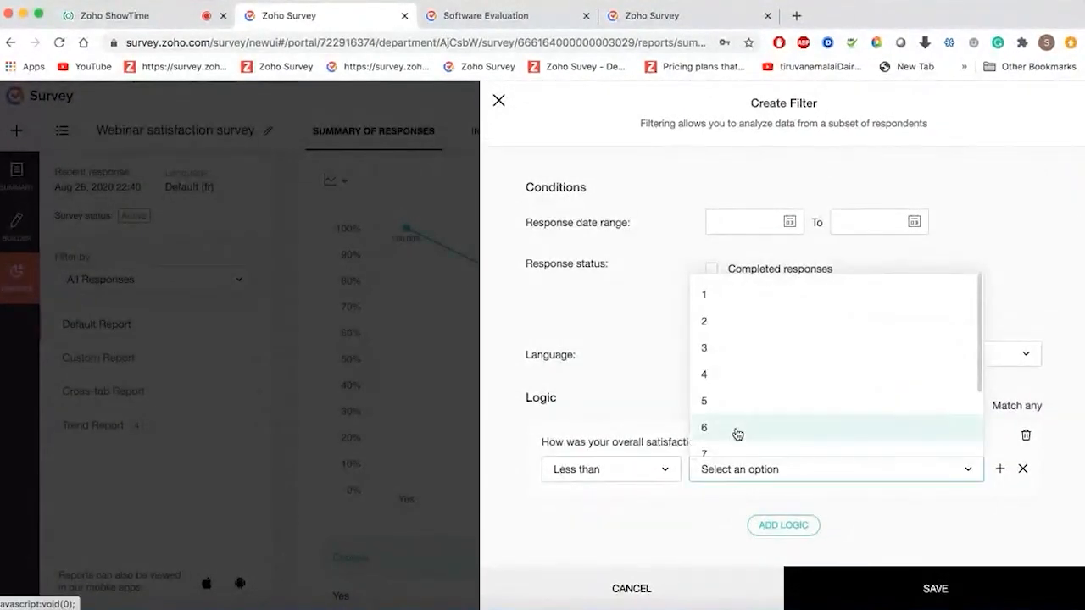
{"action": "scroll", "coordinate": [734, 415], "scroll_direction": "down", "scroll_amount": 1}
{"action": "left_click", "coordinate": [735, 378]}
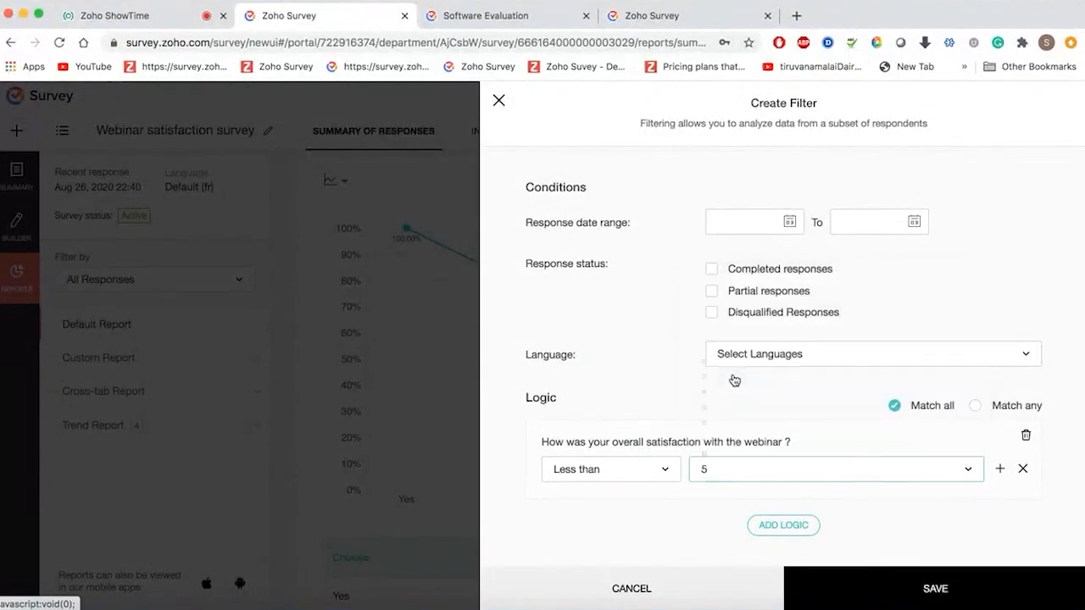
{"action": "left_click", "coordinate": [860, 585]}
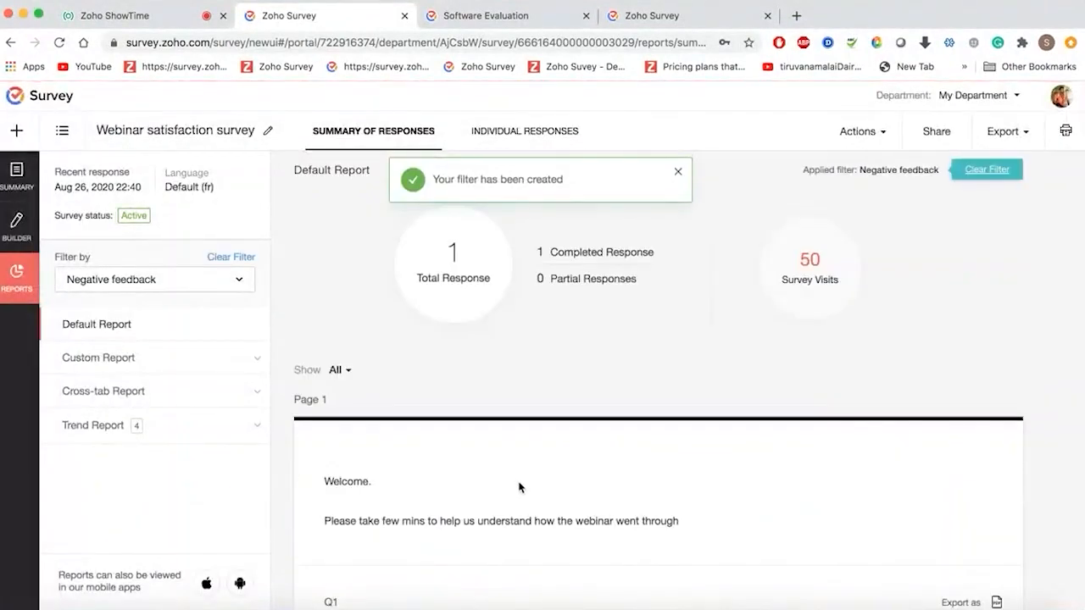
{"action": "scroll", "coordinate": [520, 487], "scroll_direction": "down", "scroll_amount": 1}
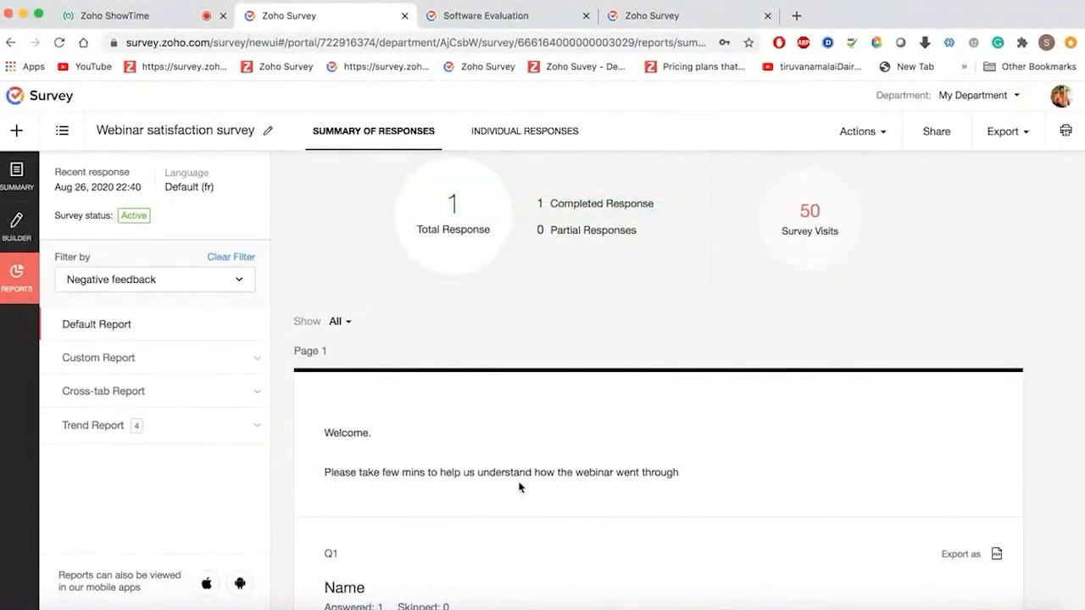
{"action": "scroll", "coordinate": [520, 487], "scroll_direction": "down", "scroll_amount": 3}
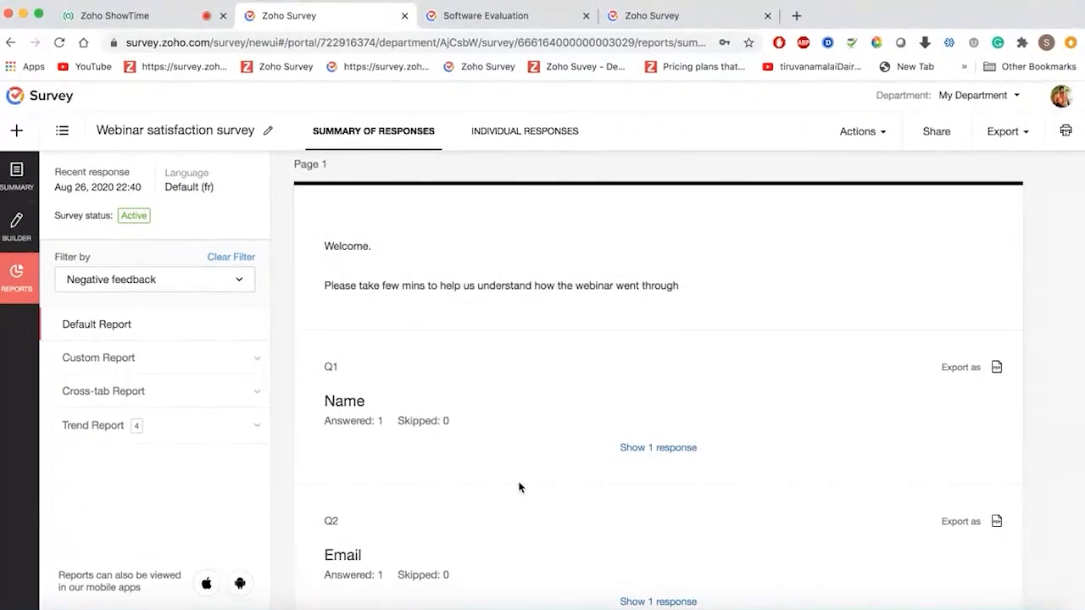
{"action": "scroll", "coordinate": [519, 487], "scroll_direction": "down", "scroll_amount": 5}
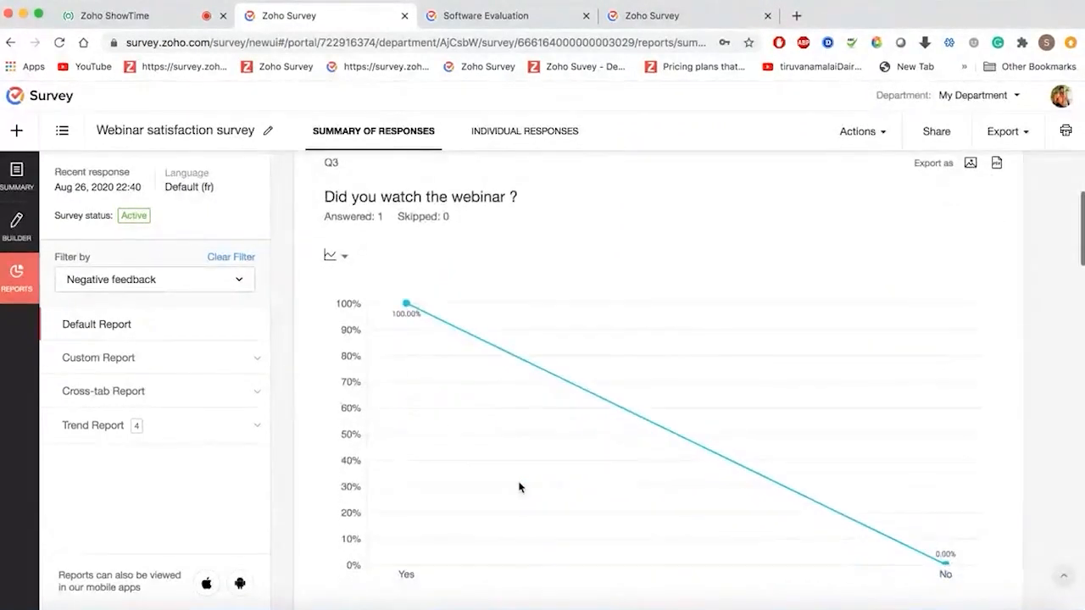
{"action": "scroll", "coordinate": [520, 487], "scroll_direction": "down", "scroll_amount": 2}
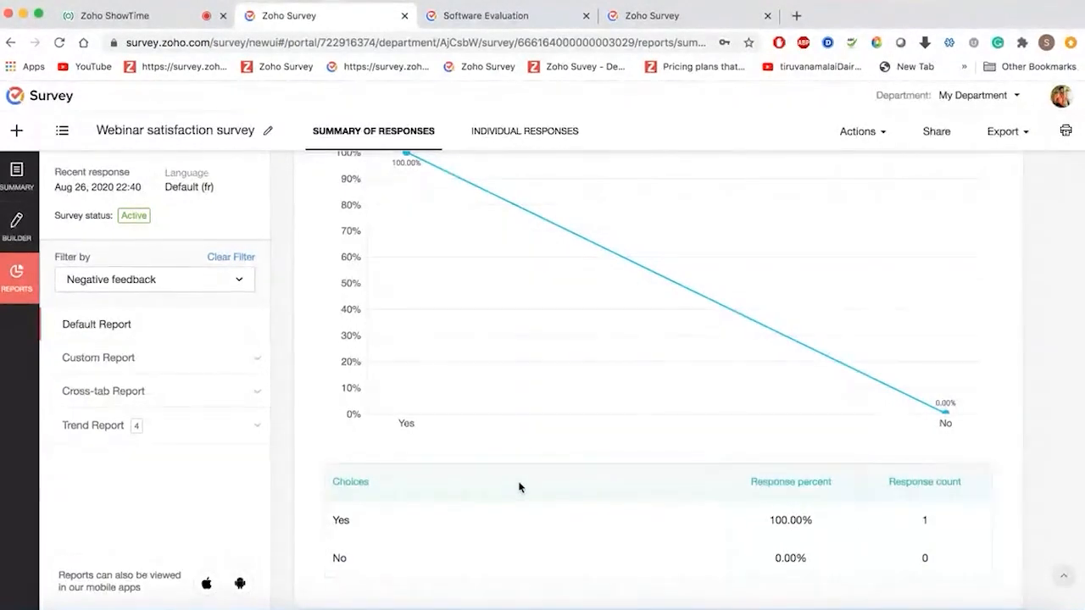
{"action": "scroll", "coordinate": [520, 487], "scroll_direction": "down", "scroll_amount": 5}
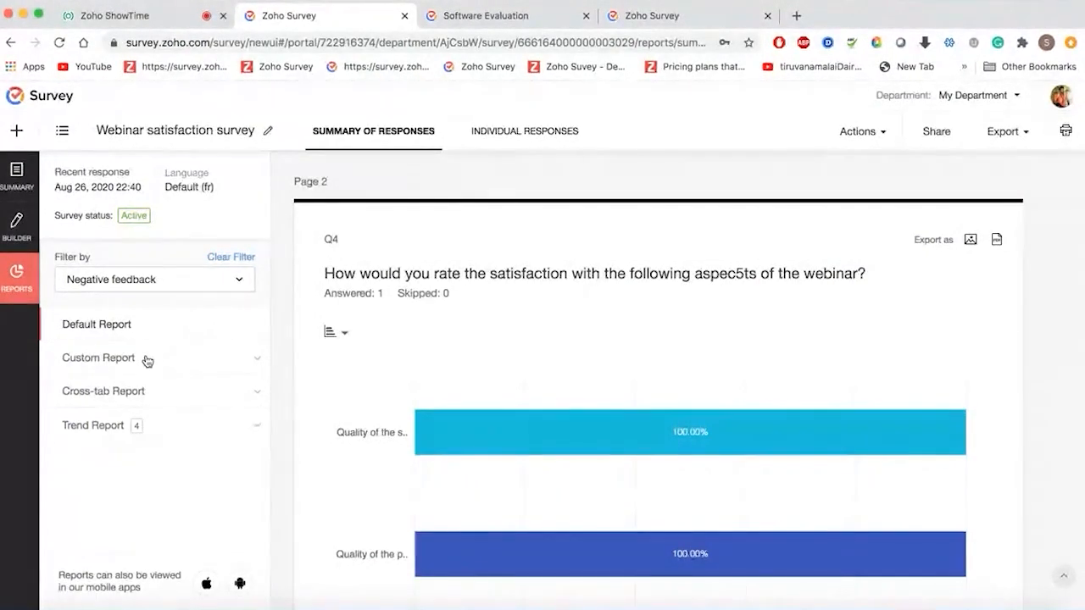
- Expand the Custom, Cross-tab and Trend report sections, and check the report Actions menu
{"action": "left_click", "coordinate": [146, 359]}
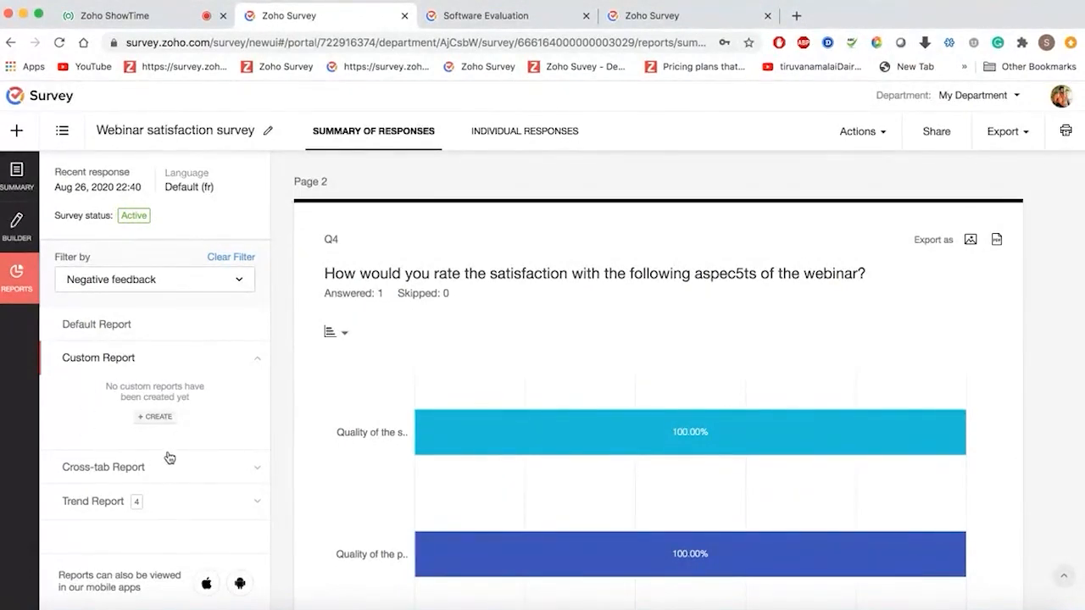
{"action": "left_click", "coordinate": [203, 469]}
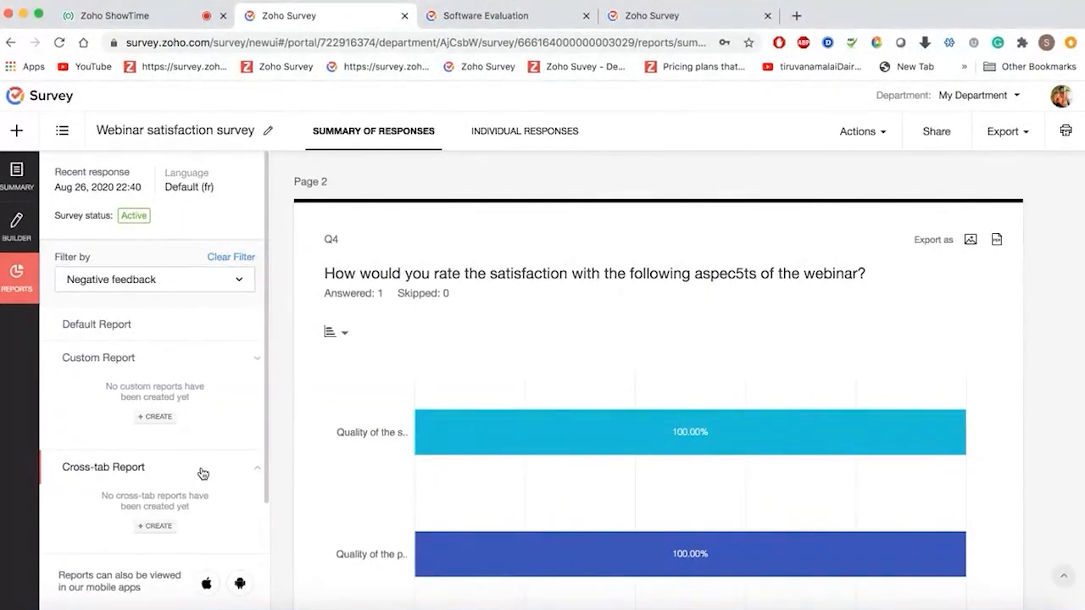
{"action": "scroll", "coordinate": [203, 473], "scroll_direction": "down", "scroll_amount": 2}
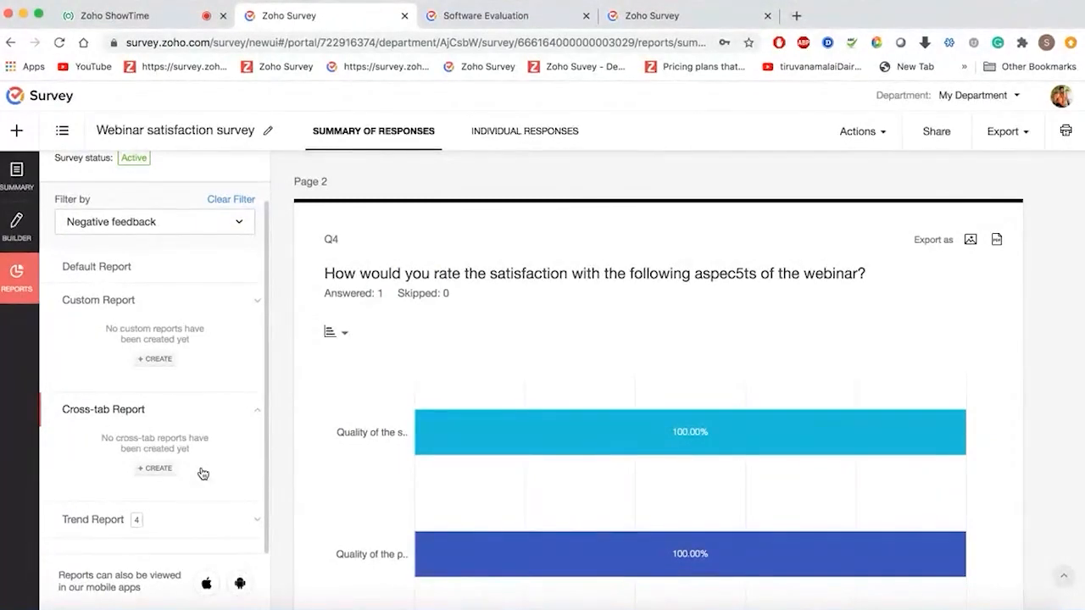
{"action": "left_click", "coordinate": [208, 516]}
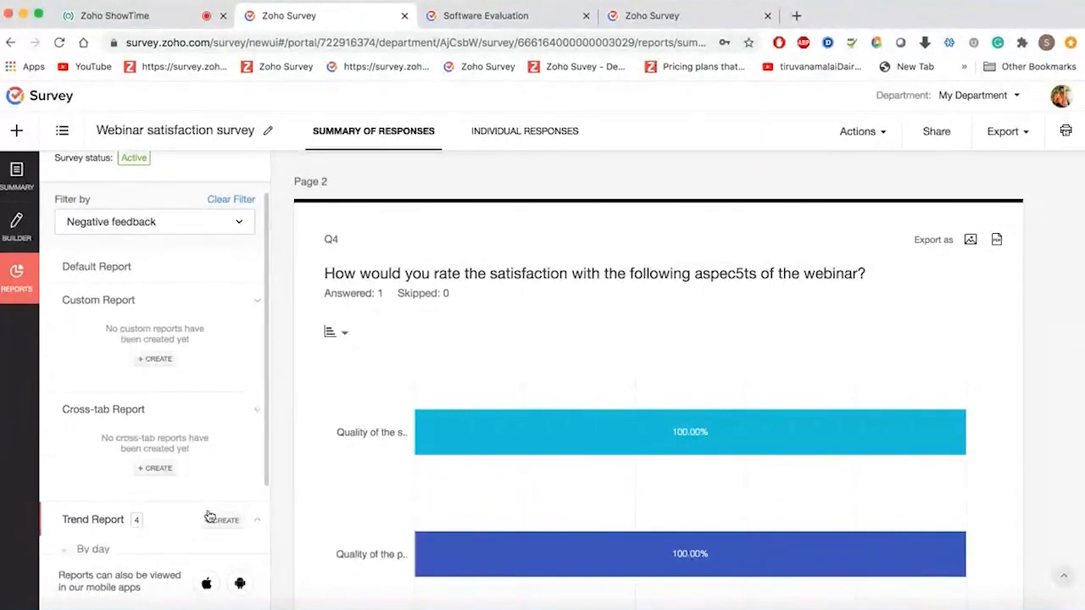
{"action": "scroll", "coordinate": [209, 516], "scroll_direction": "down", "scroll_amount": 2}
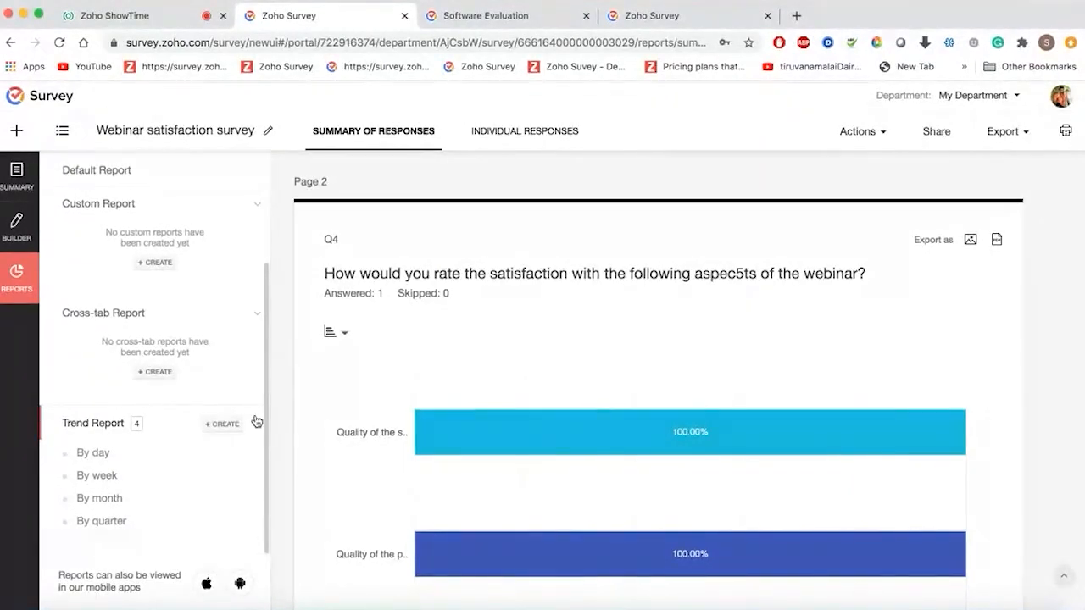
{"action": "scroll", "coordinate": [493, 299], "scroll_direction": "up", "scroll_amount": 10}
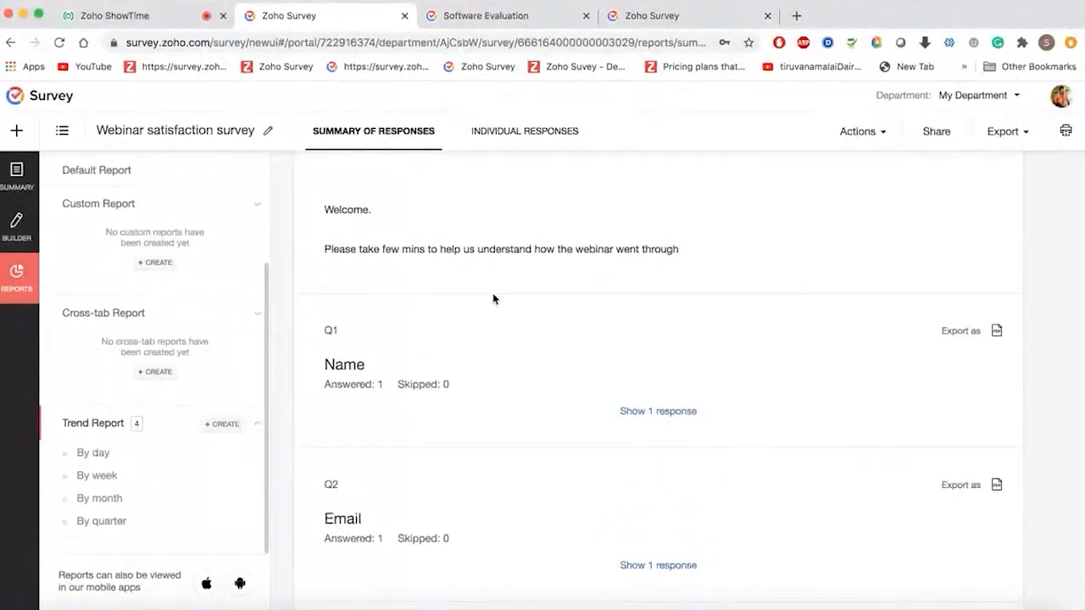
{"action": "scroll", "coordinate": [493, 298], "scroll_direction": "up", "scroll_amount": 4}
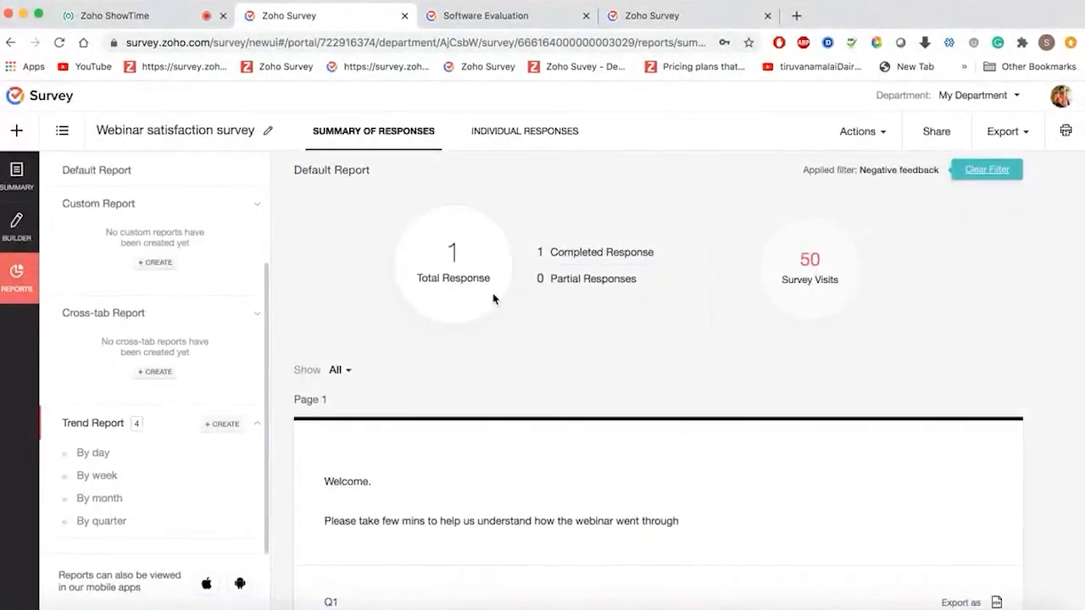
{"action": "left_click", "coordinate": [856, 132]}
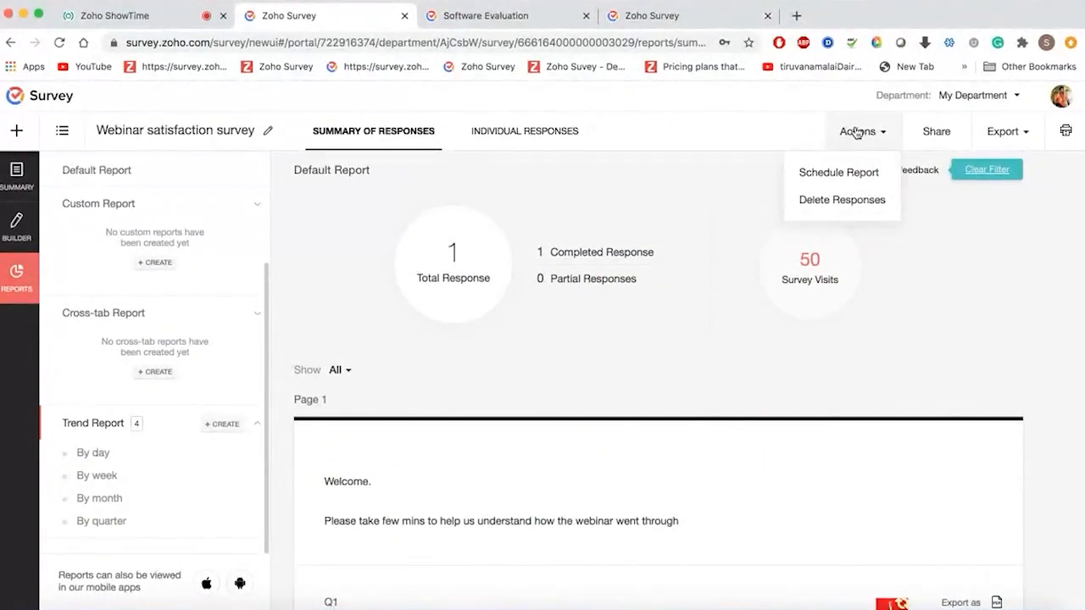
{"action": "left_click", "coordinate": [678, 223]}
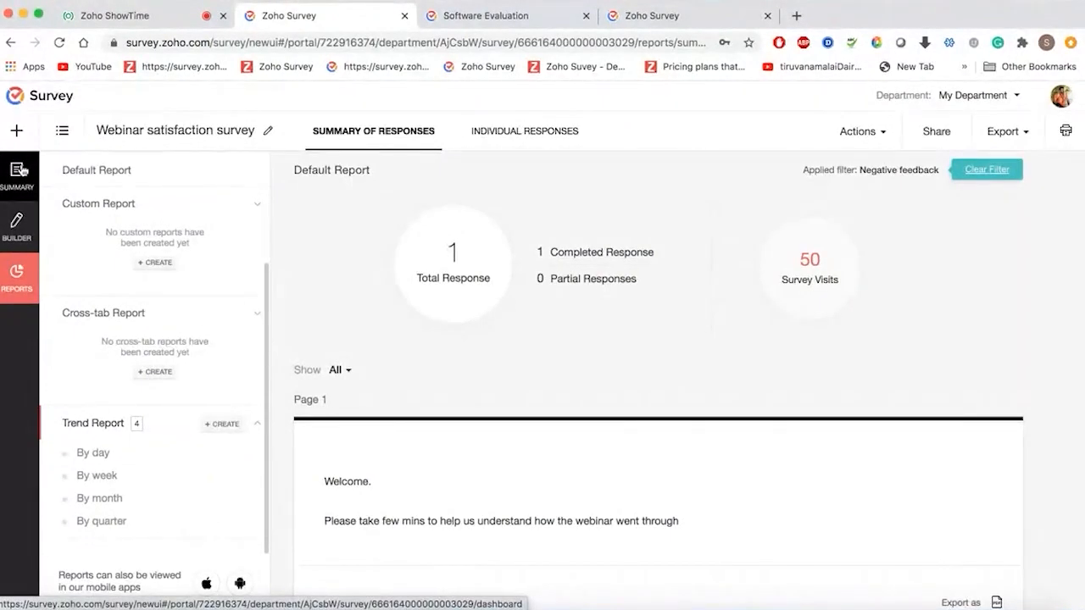
- Scroll through the Summary dashboard showing Active status, public link and 0 collaborators
{"action": "left_click", "coordinate": [18, 170]}
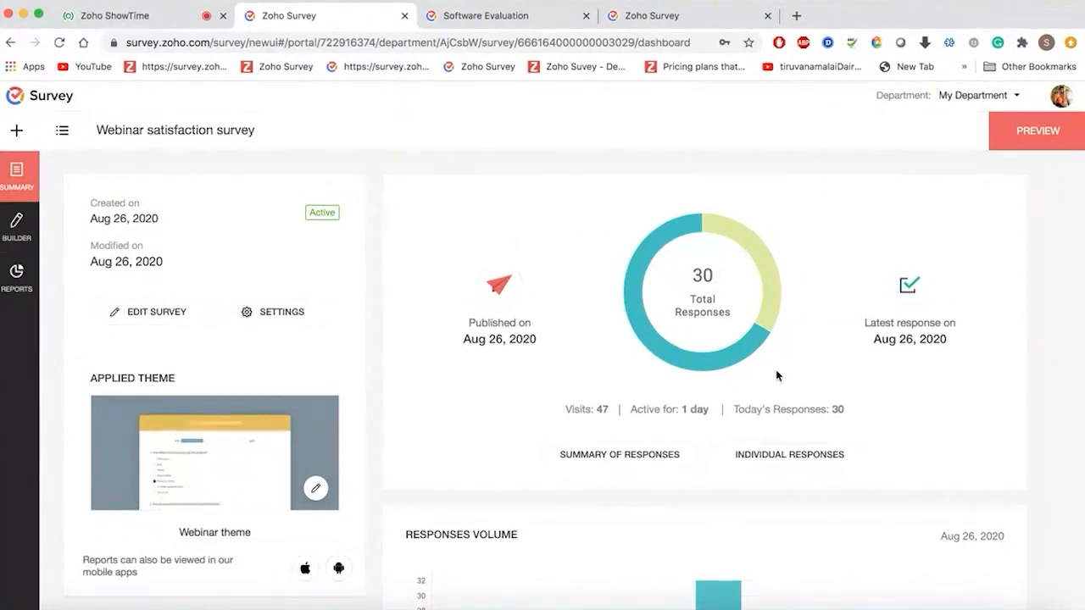
{"action": "scroll", "coordinate": [777, 375], "scroll_direction": "down", "scroll_amount": 4}
{"action": "scroll", "coordinate": [777, 375], "scroll_direction": "down", "scroll_amount": 5}
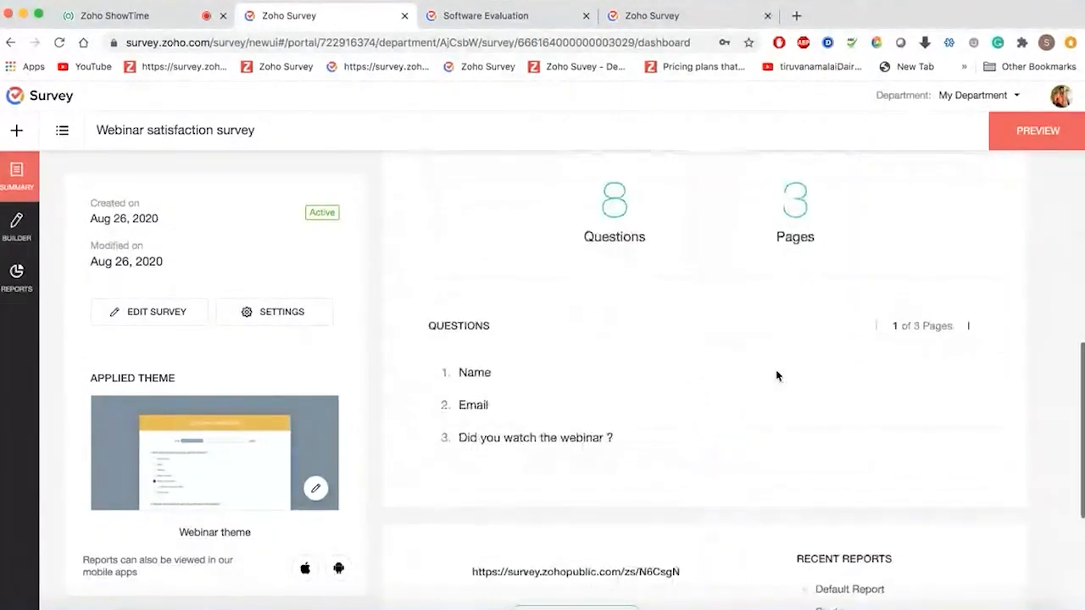
{"action": "scroll", "coordinate": [775, 376], "scroll_direction": "up", "scroll_amount": 5}
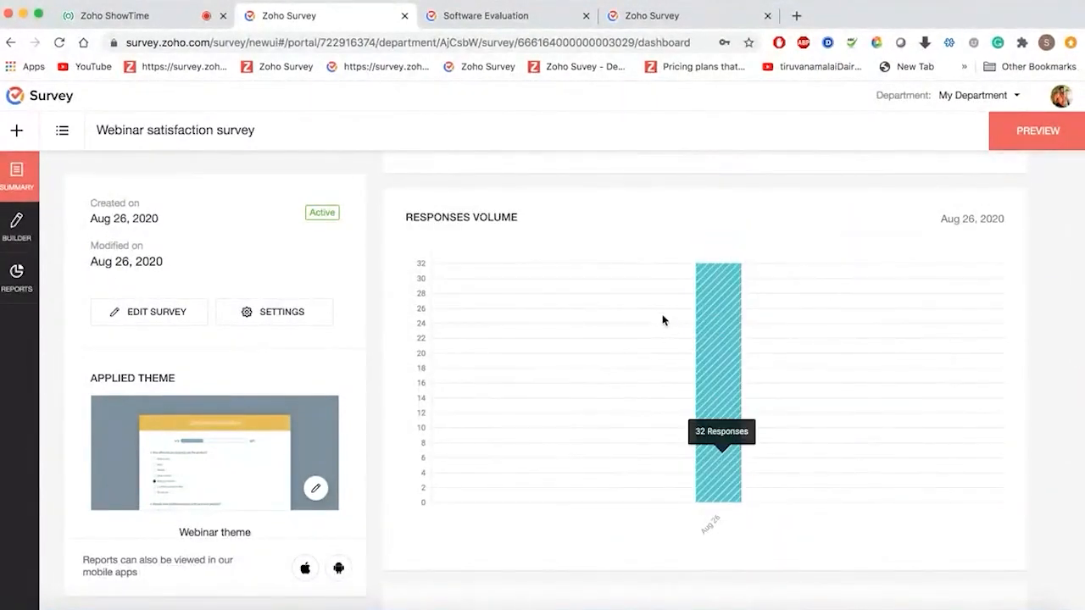
{"action": "scroll", "coordinate": [689, 401], "scroll_direction": "down", "scroll_amount": 5}
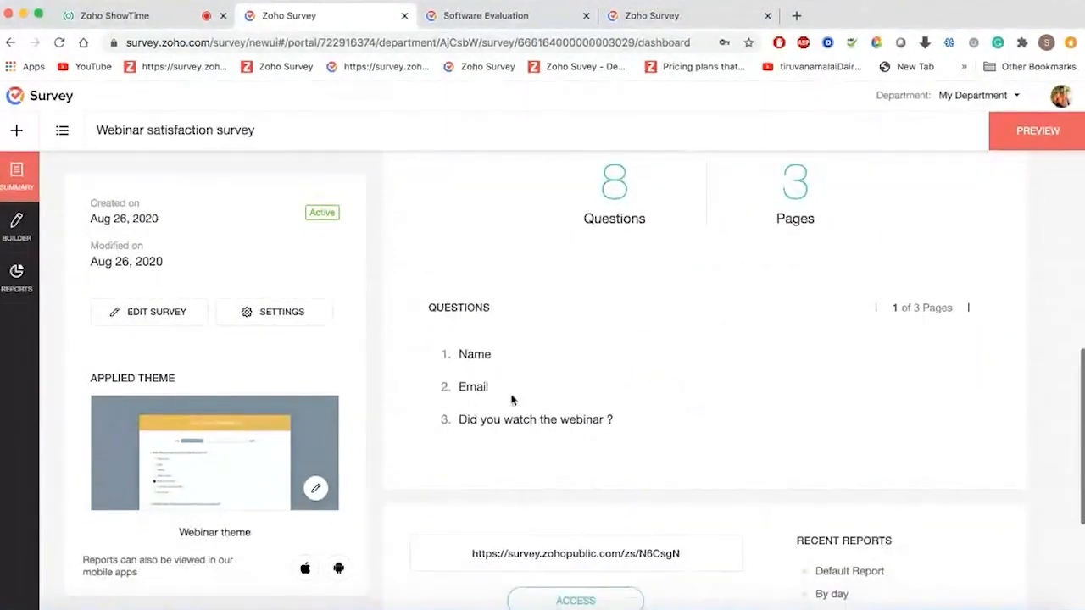
{"action": "scroll", "coordinate": [831, 363], "scroll_direction": "down", "scroll_amount": 1}
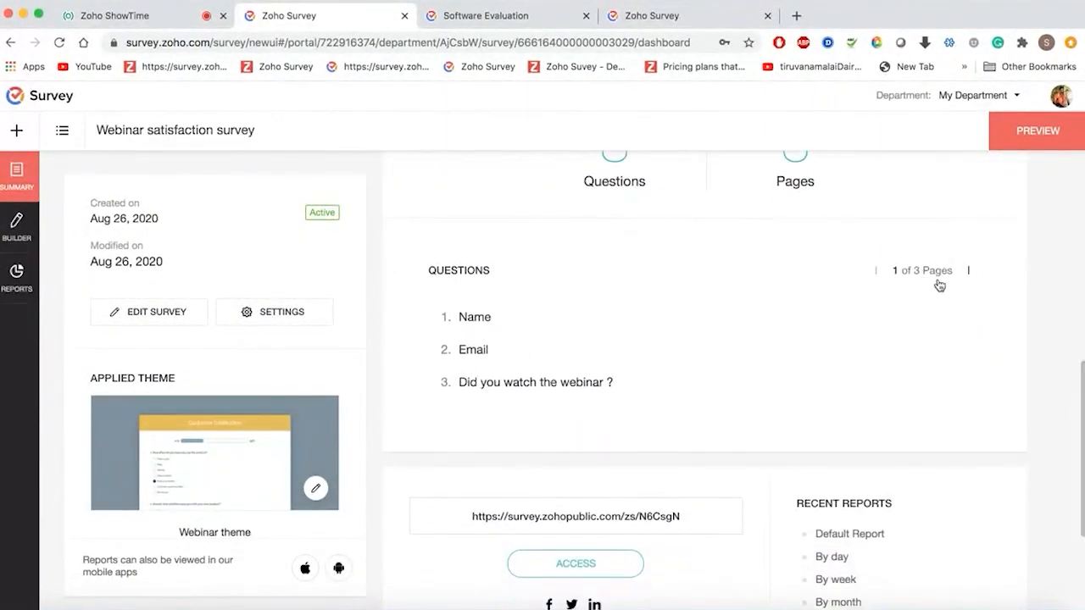
{"action": "scroll", "coordinate": [736, 398], "scroll_direction": "down", "scroll_amount": 5}
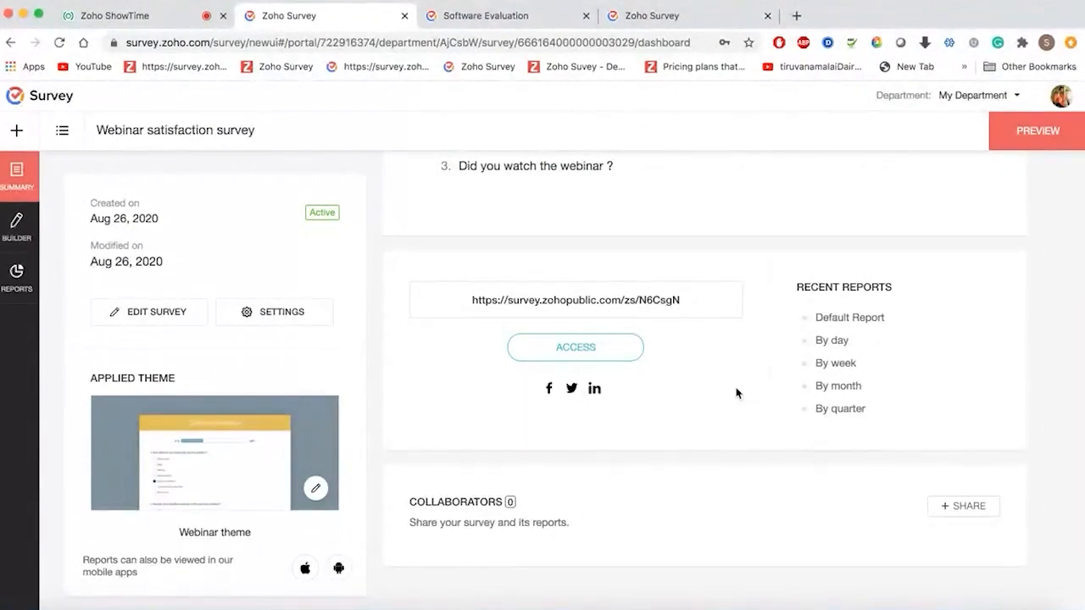
- Go back to the live Zoho ShowTime session and close the Chats panel
{"action": "left_click", "coordinate": [502, 17]}
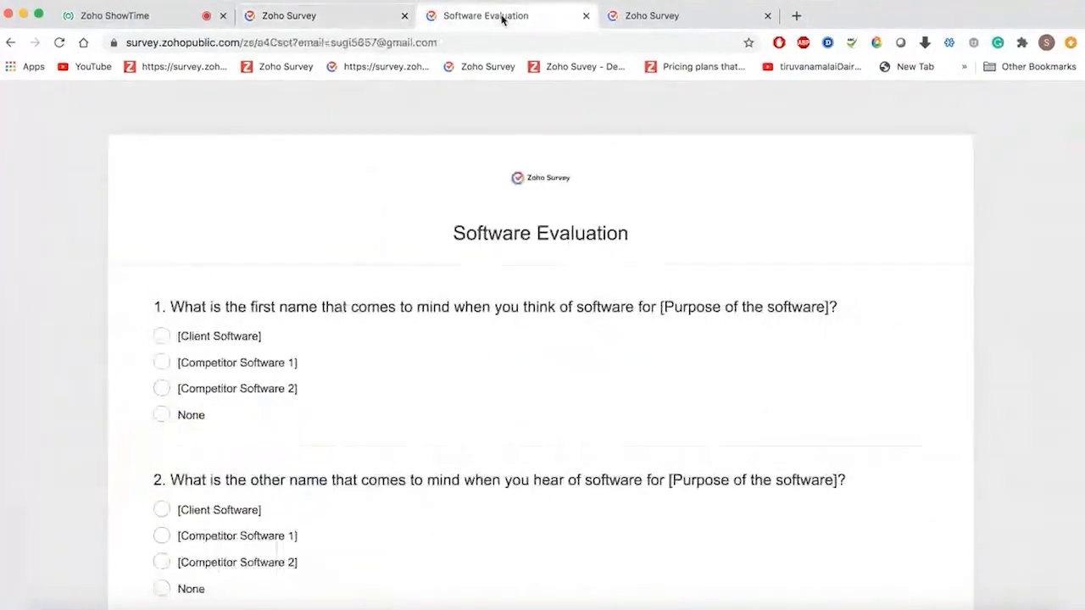
{"action": "left_click", "coordinate": [356, 16]}
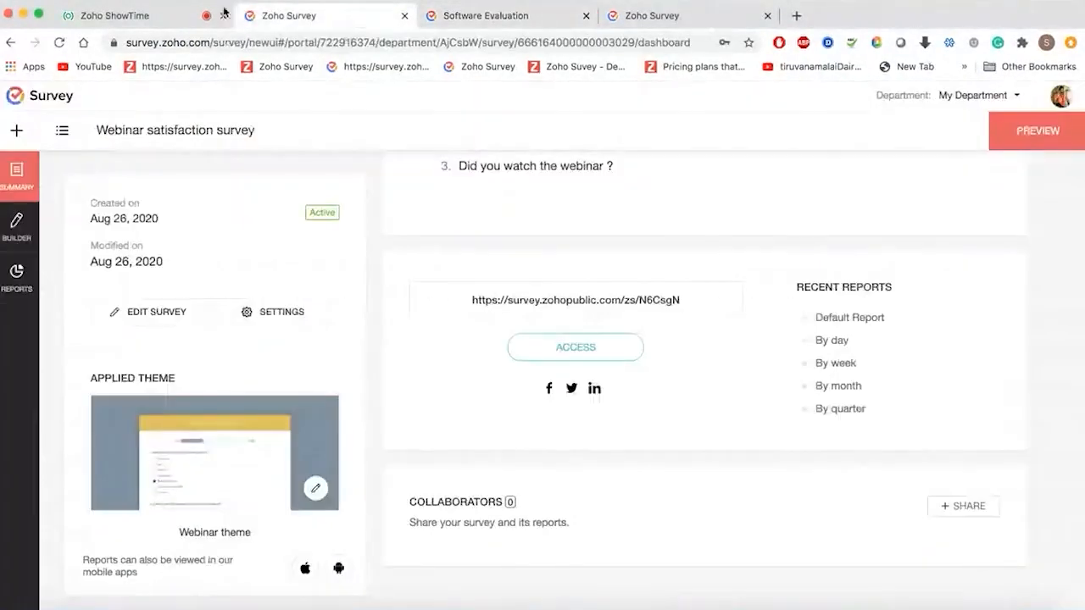
{"action": "left_click", "coordinate": [166, 16]}
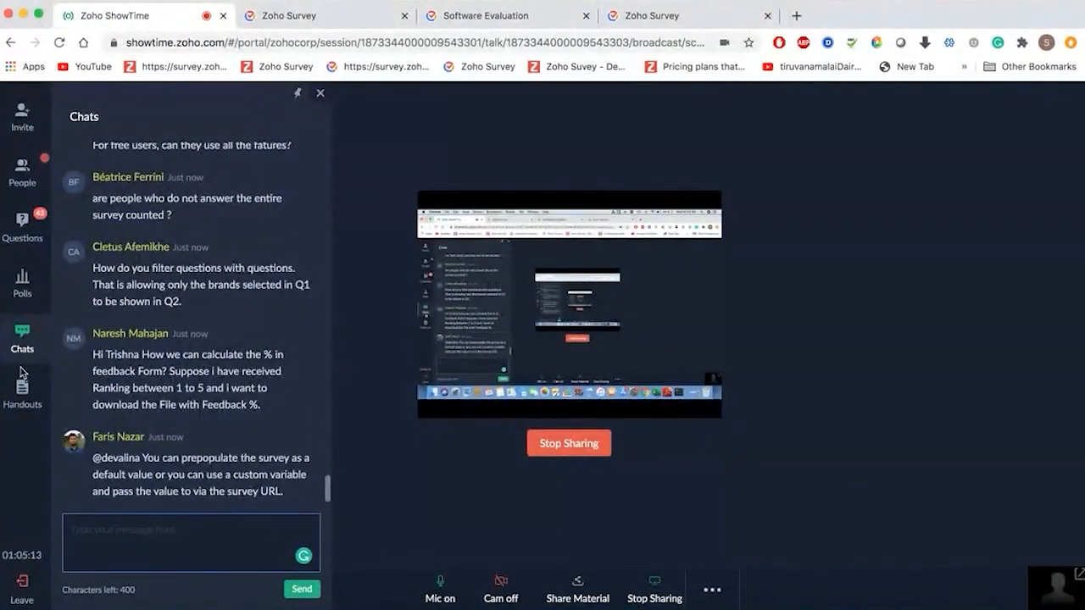
{"action": "left_click", "coordinate": [321, 92]}
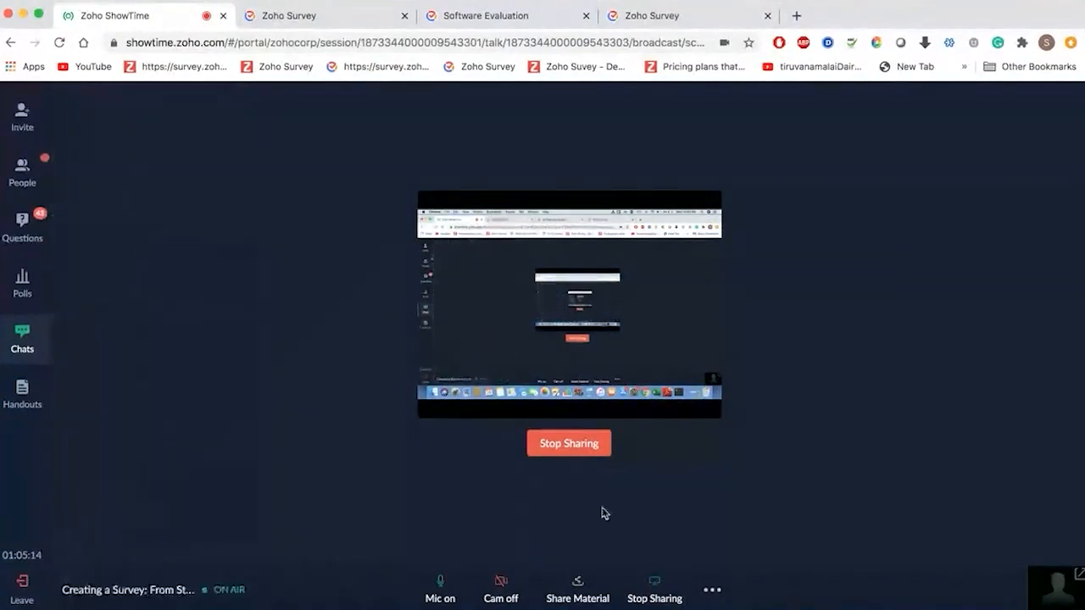